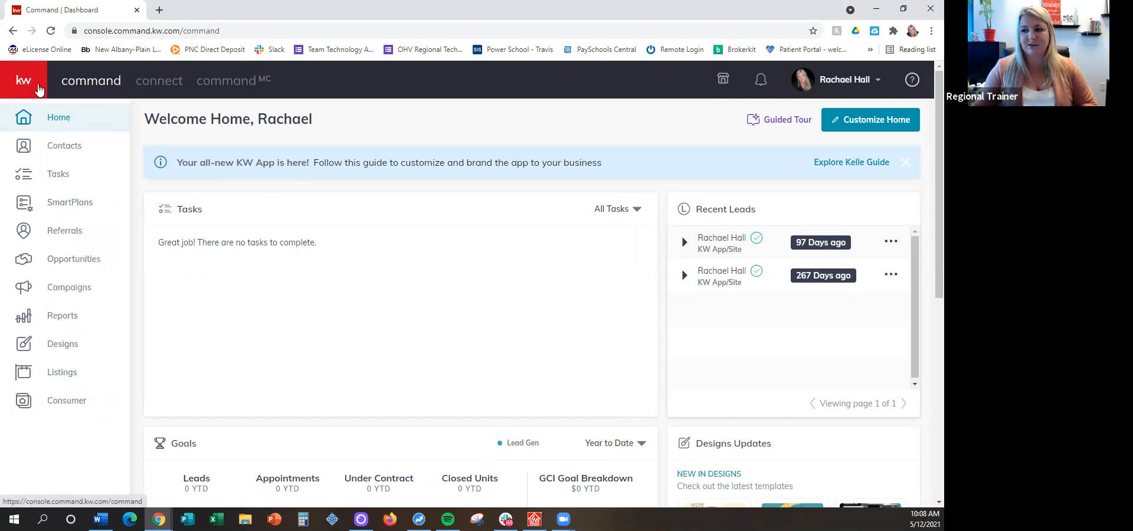
Expand the navigation labels and open the Paid Ads overview in Campaigns
{"action": "left_click", "coordinate": [9, 80]}
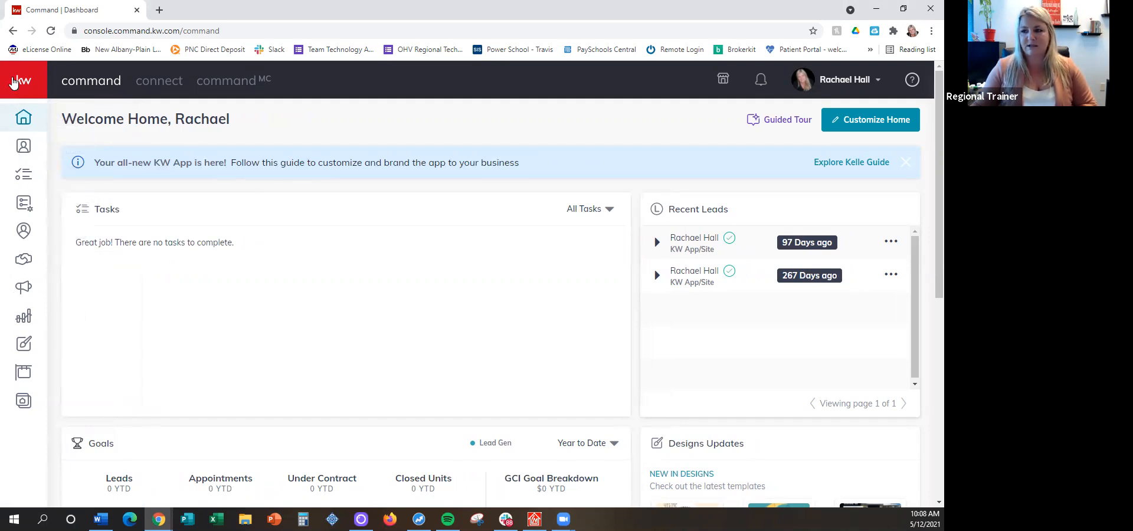
{"action": "left_click", "coordinate": [13, 80]}
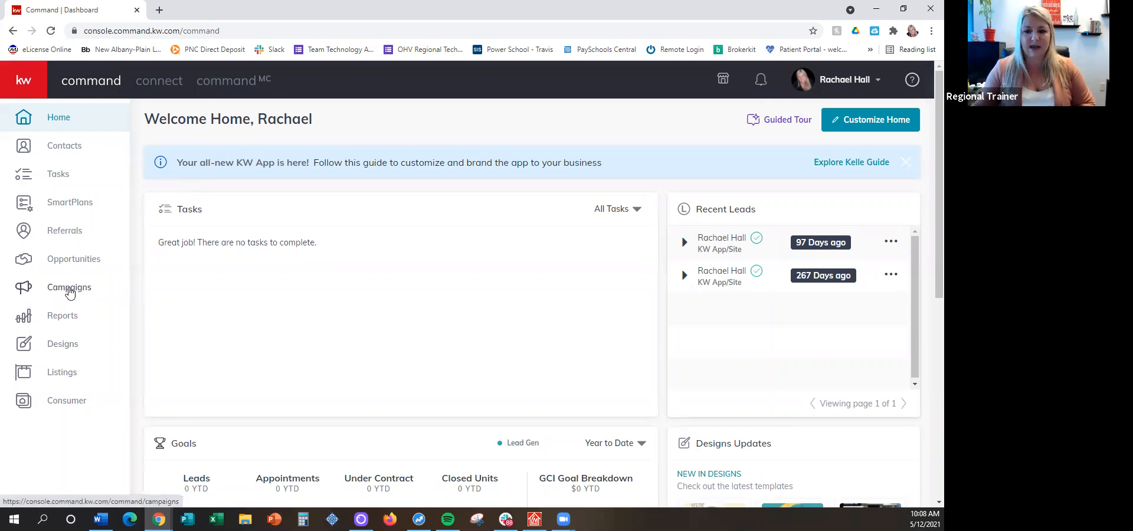
{"action": "left_click", "coordinate": [69, 289]}
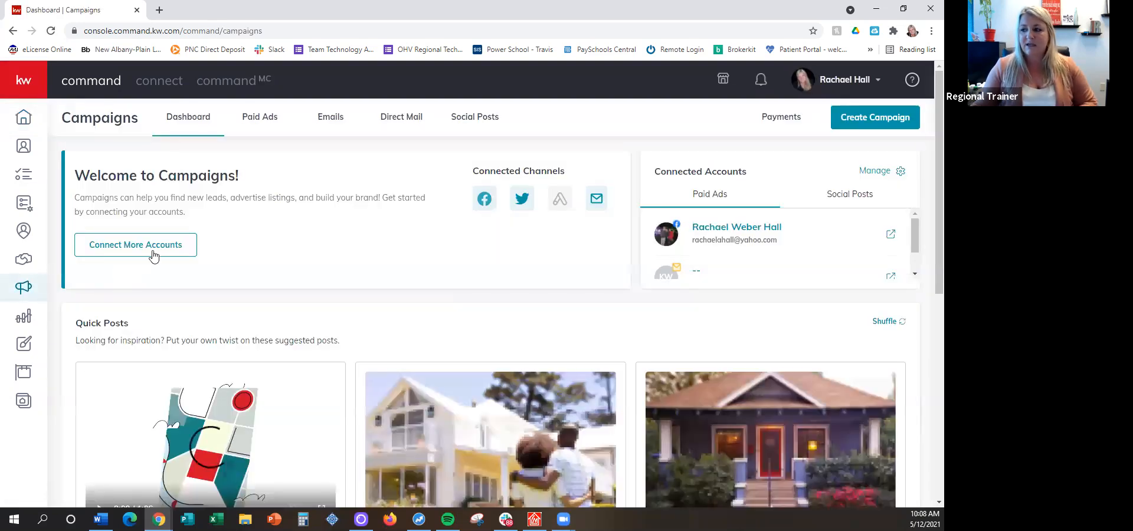
{"action": "left_click", "coordinate": [22, 82]}
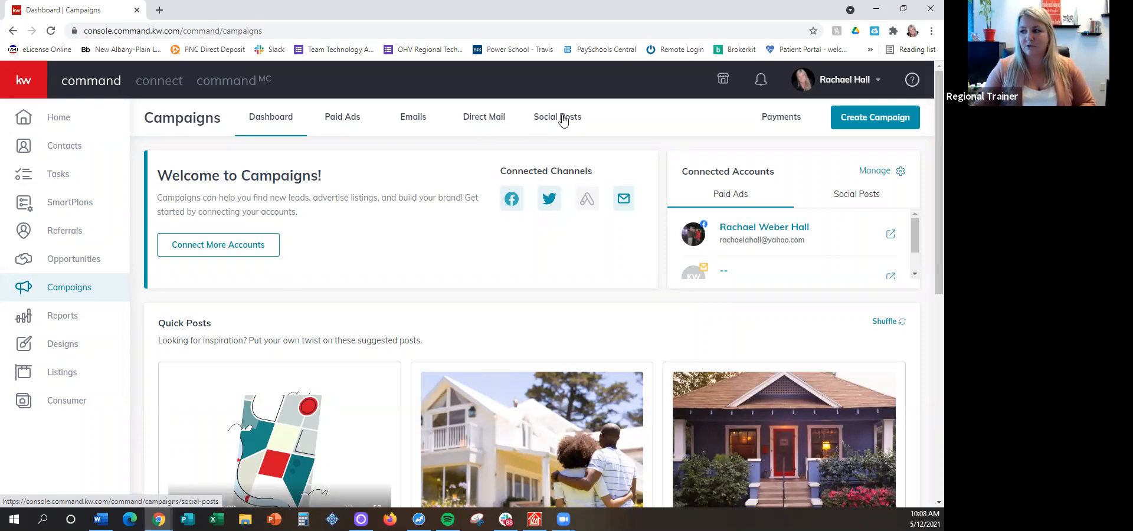
{"action": "left_click", "coordinate": [350, 114]}
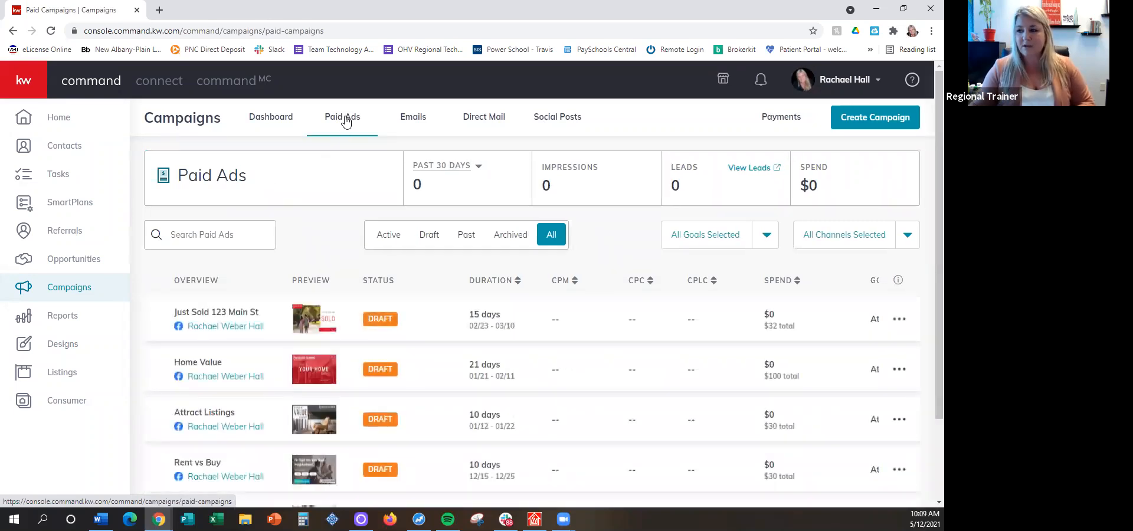
Browse the Email, Social, Print and Video categories of My Design Templates in Designs
{"action": "left_click", "coordinate": [71, 349]}
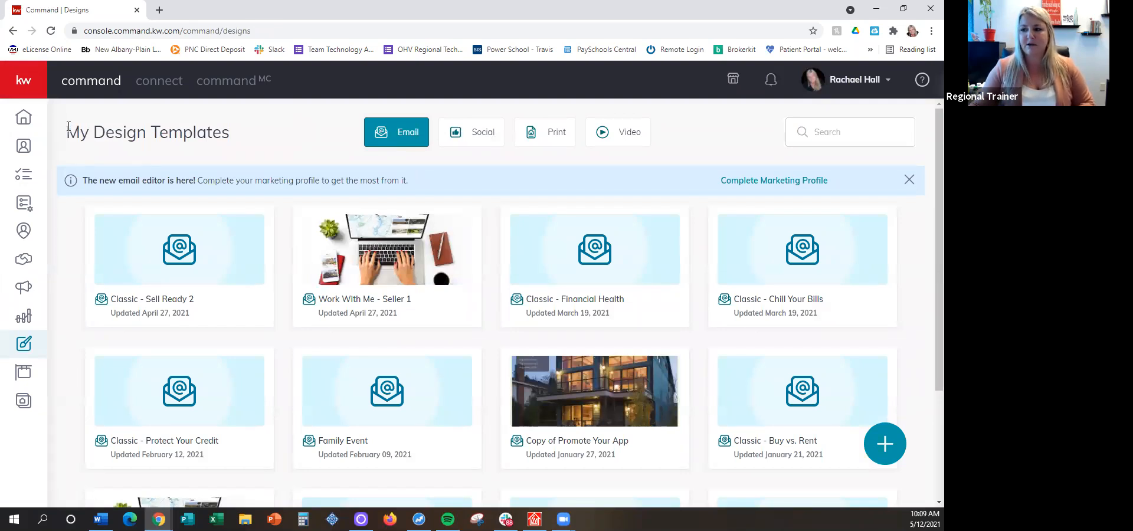
{"action": "left_click", "coordinate": [479, 131]}
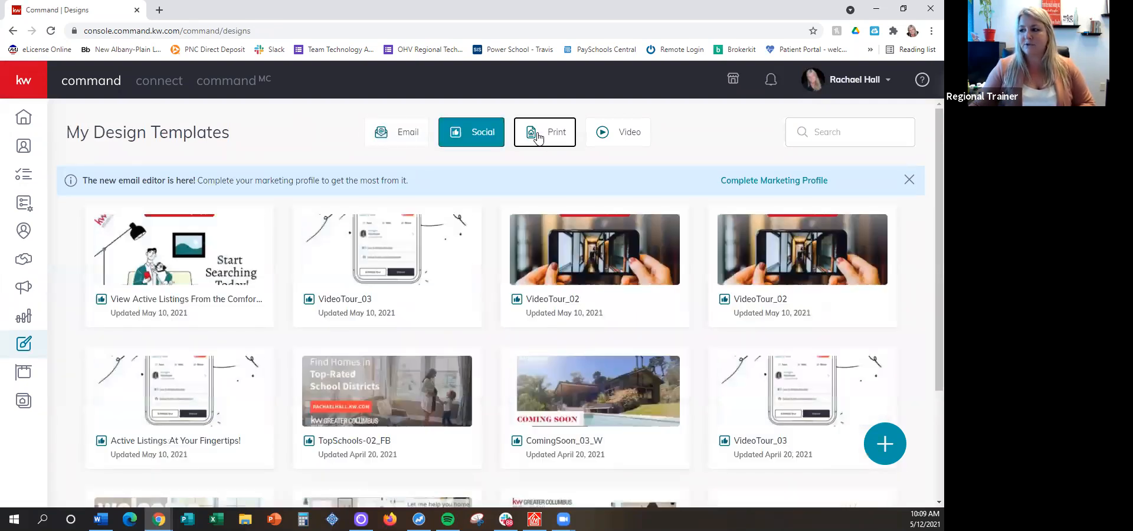
{"action": "left_click", "coordinate": [538, 137]}
{"action": "left_click", "coordinate": [608, 137]}
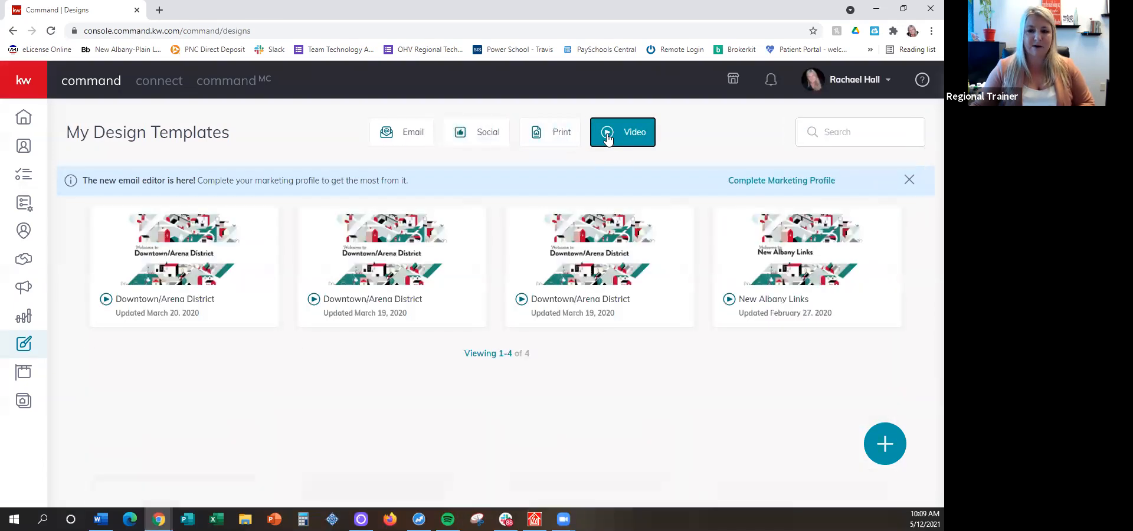
{"action": "left_click", "coordinate": [427, 137]}
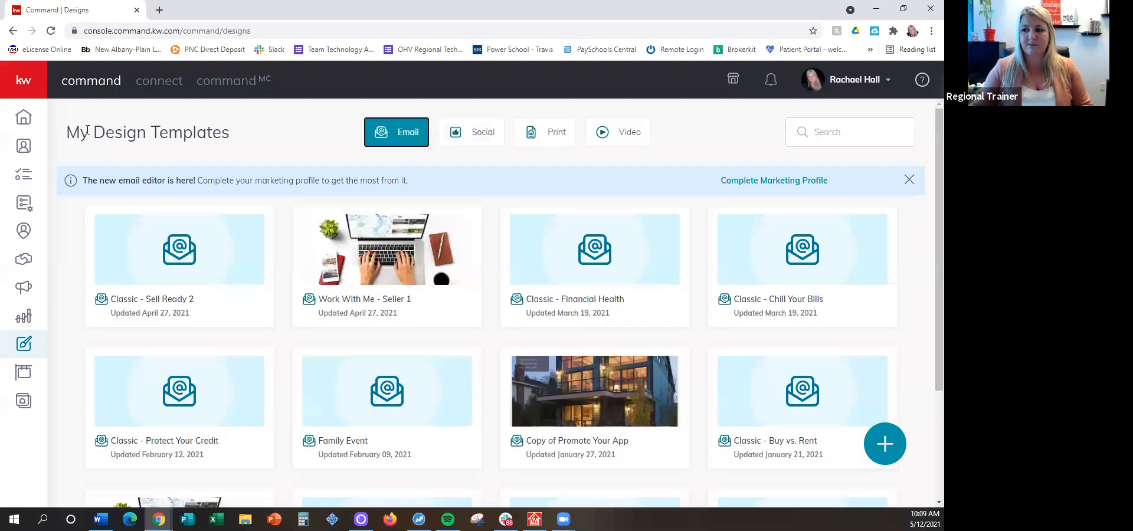
{"action": "left_click_drag", "start_coordinate": [67, 132], "coordinate": [241, 141]}
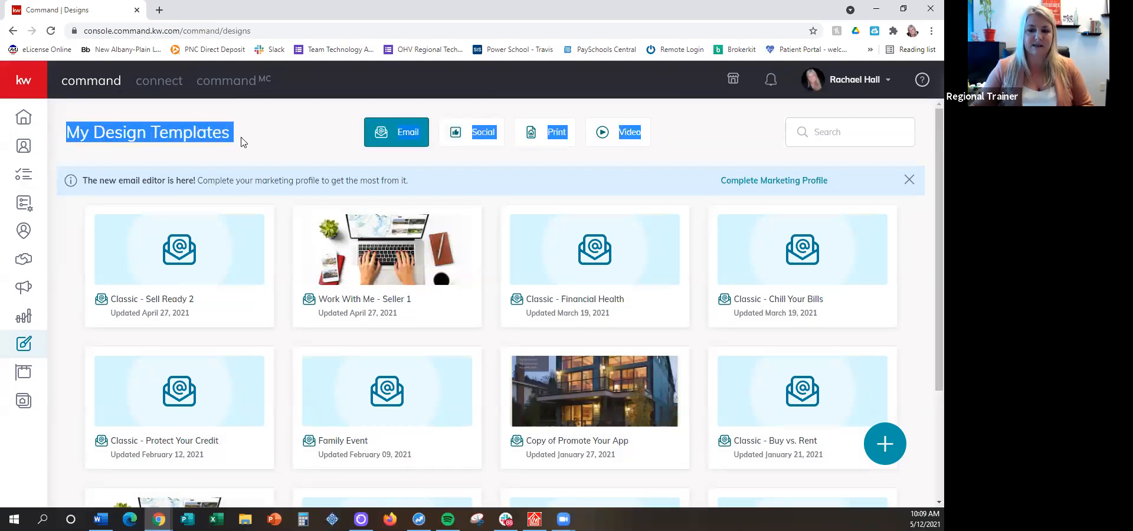
{"action": "left_click", "coordinate": [241, 142]}
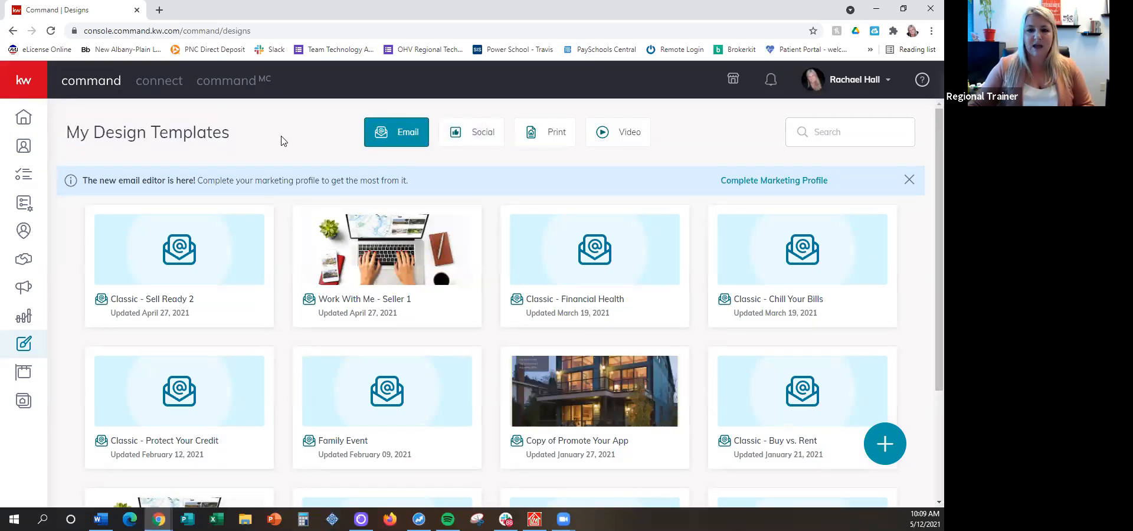
{"action": "left_click", "coordinate": [483, 133]}
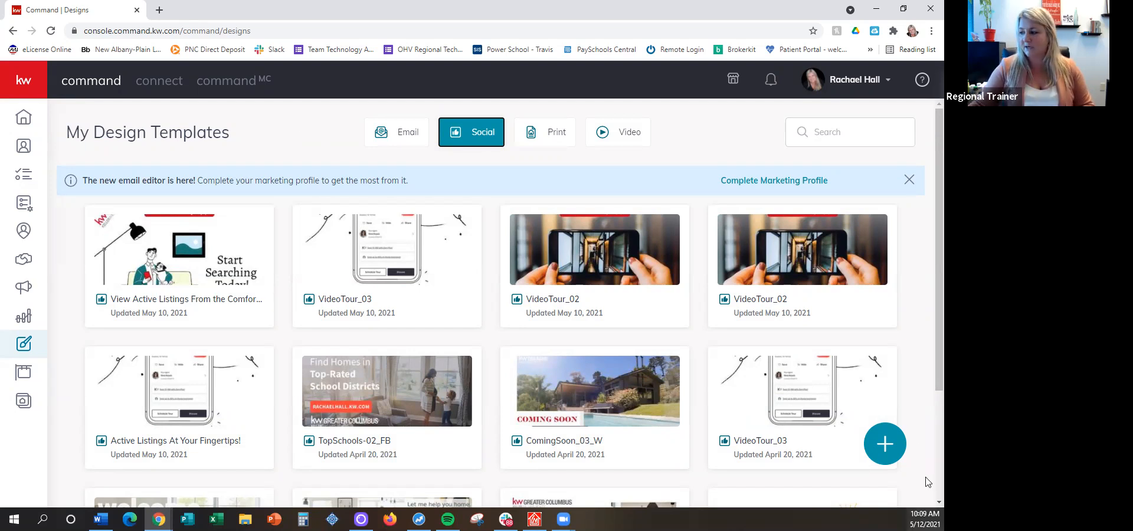
{"action": "left_click", "coordinate": [889, 446]}
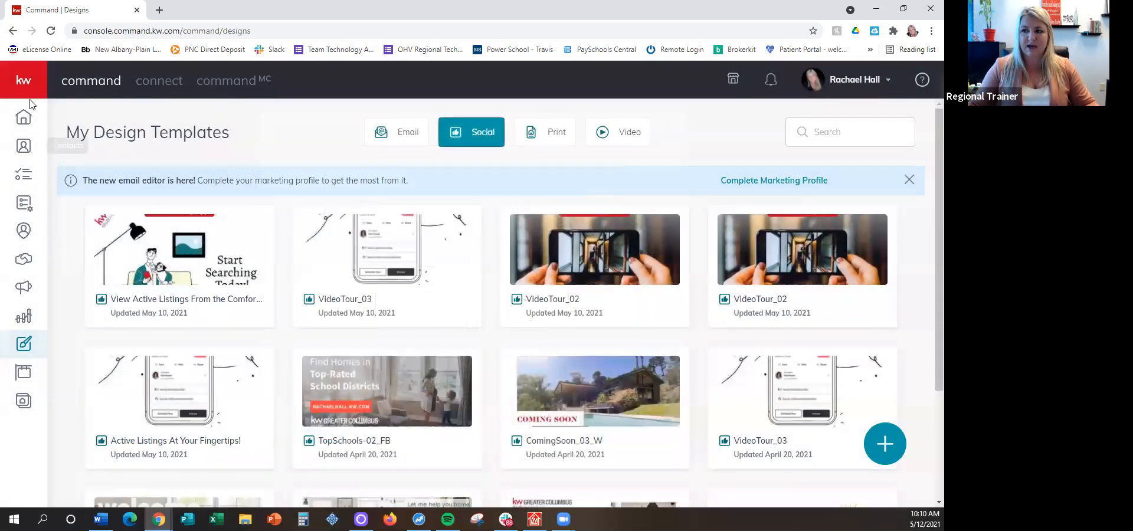
Return to Campaigns and start a new paid Social Ad campaign
{"action": "mouse_move", "coordinate": [18, 95]}
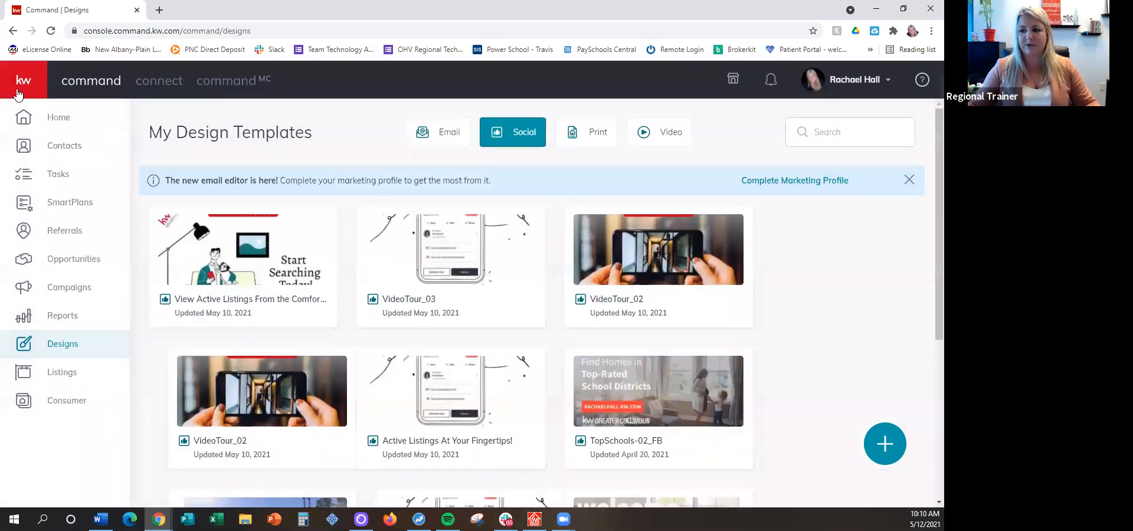
{"action": "left_click", "coordinate": [72, 289]}
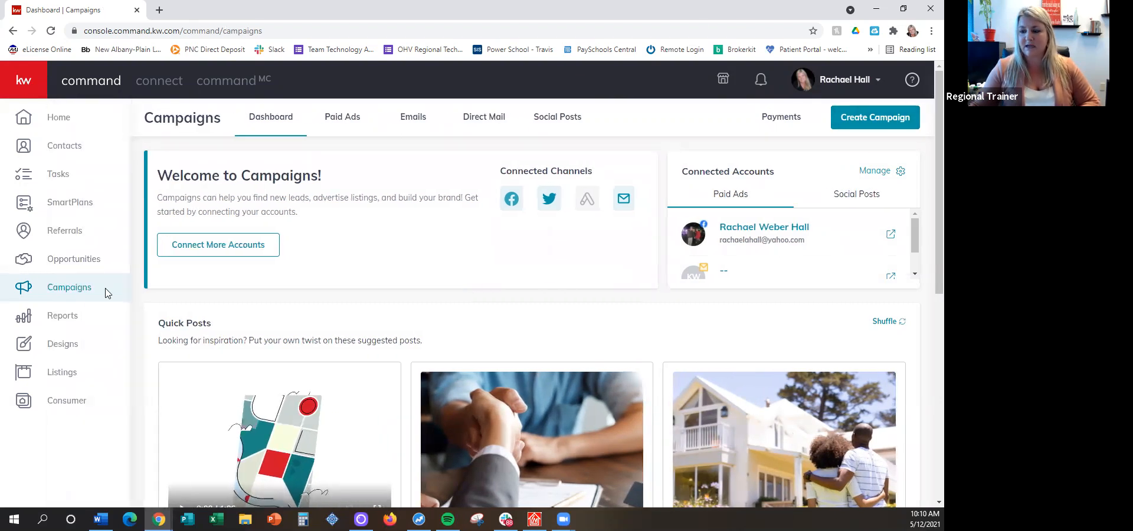
{"action": "left_click", "coordinate": [883, 119]}
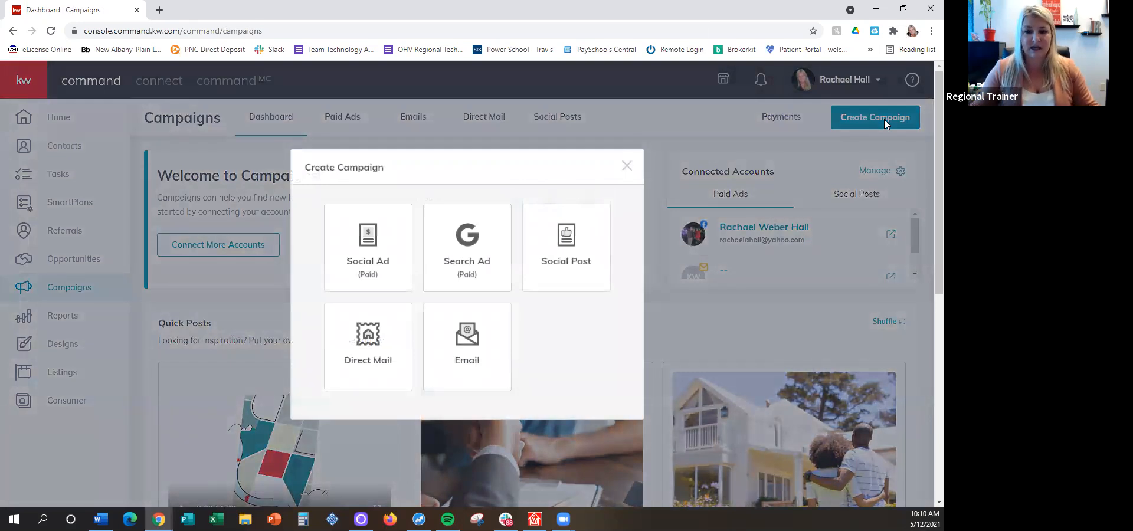
{"action": "left_click", "coordinate": [362, 246]}
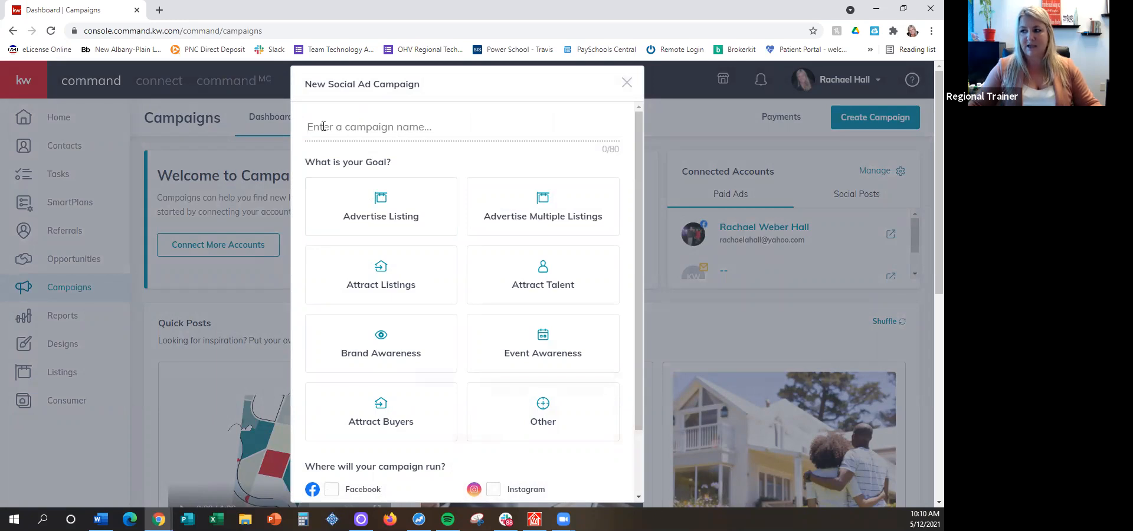
Name the new social ad campaign with the listing's street address
{"action": "left_click", "coordinate": [361, 131]}
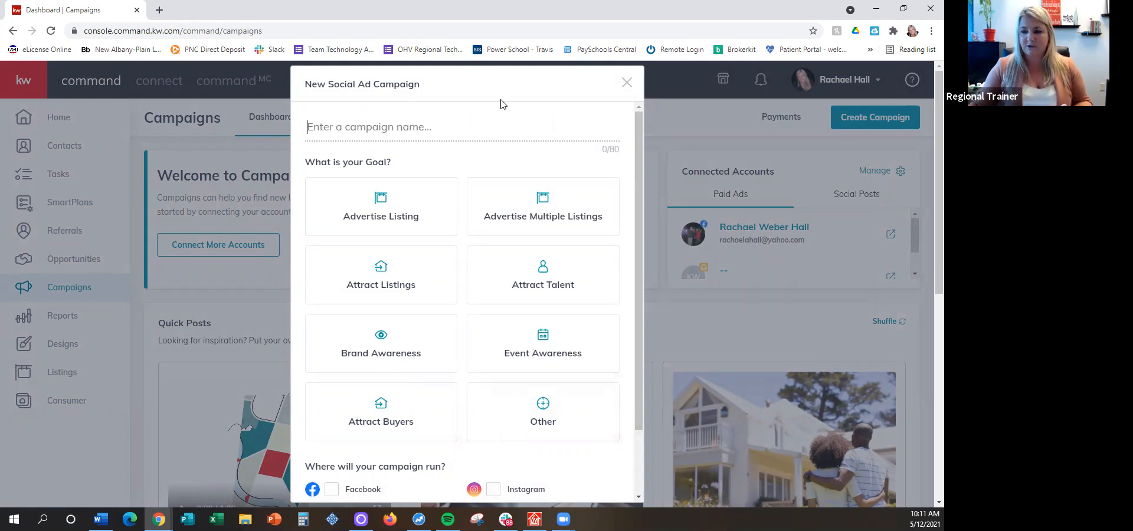
{"action": "type", "text": "123"}
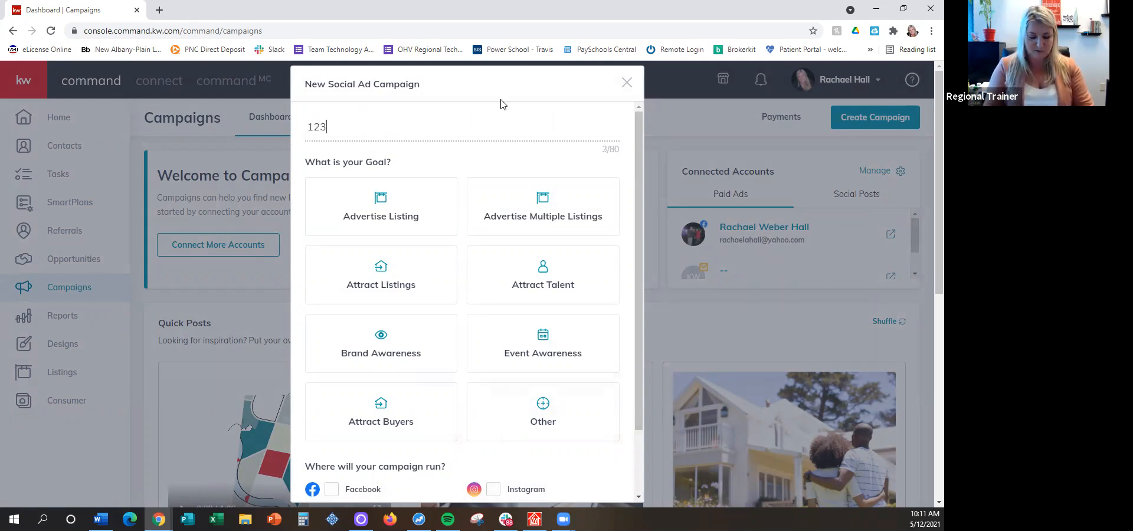
{"action": "type", "text": " Mains"}
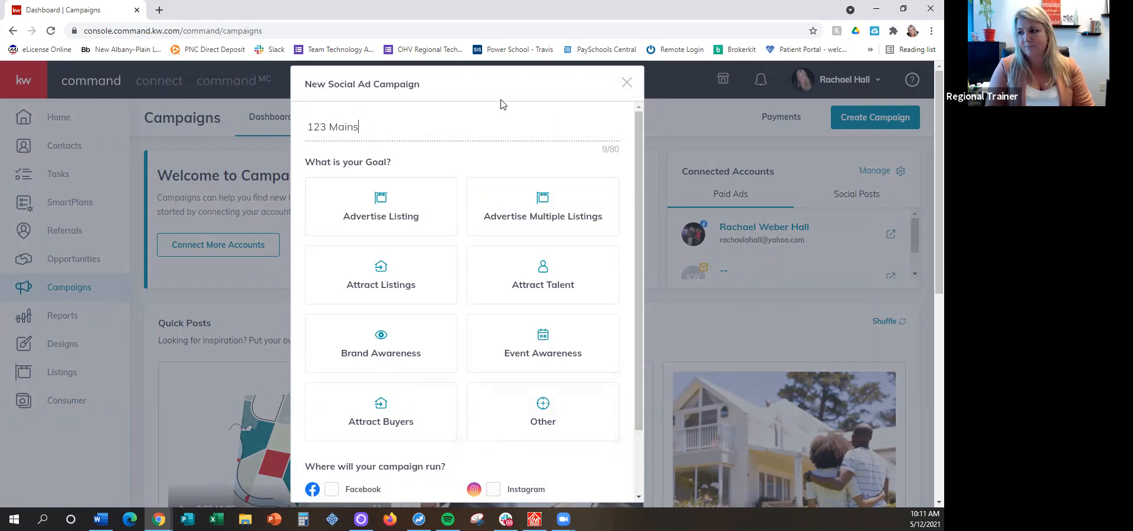
{"action": "key", "text": "BackSpace"}
{"action": "type", "text": " Street"}
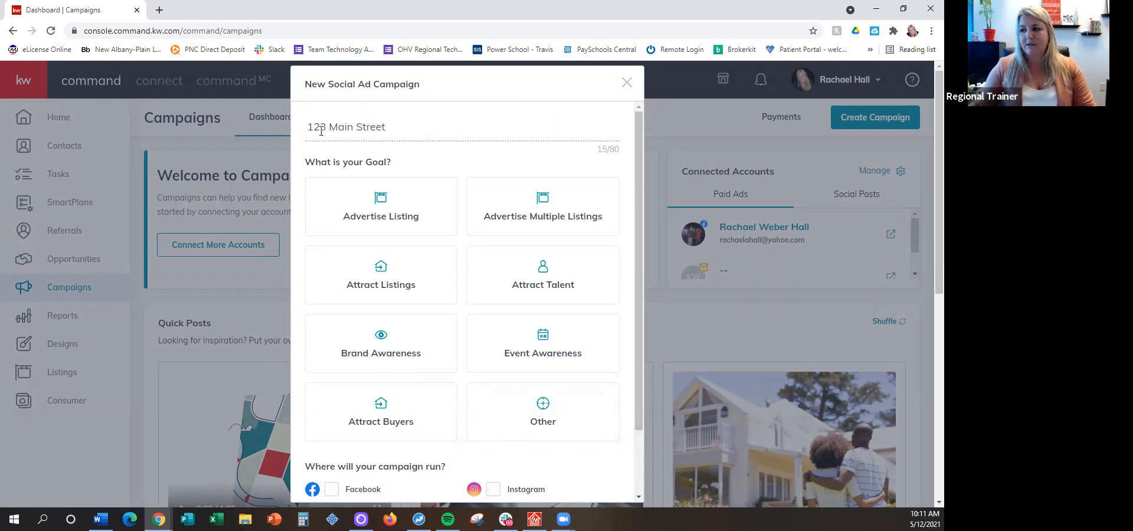
{"action": "left_click_drag", "start_coordinate": [307, 129], "coordinate": [400, 129]}
{"action": "left_click", "coordinate": [402, 129]}
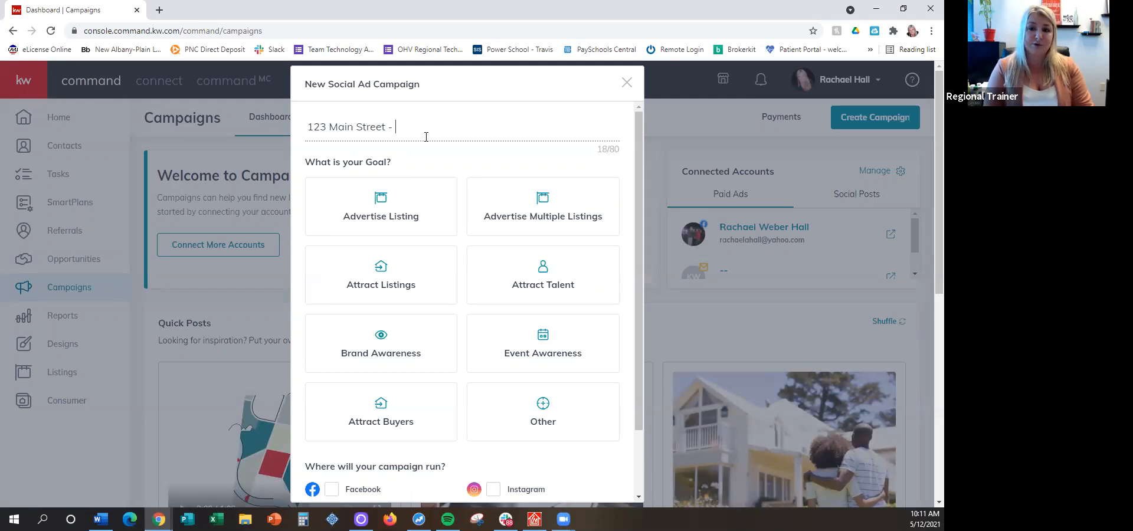
{"action": "type", "text": "Open"}
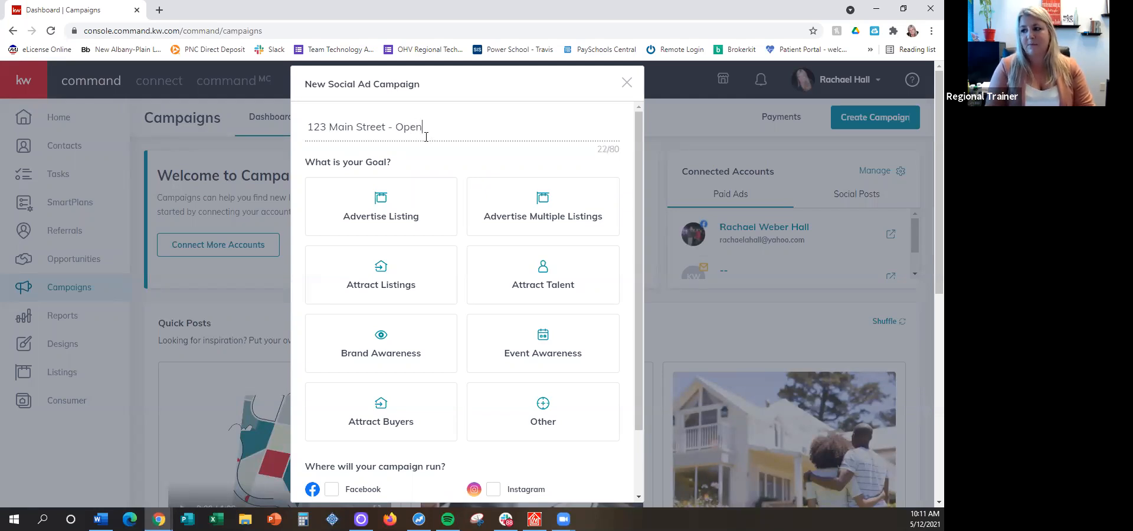
{"action": "key", "text": "BackSpace"}
{"action": "key", "text": "BackSpace"}
{"action": "key", "text": "BackSpace"}
{"action": "key", "text": "BackSpace"}
{"action": "key", "text": "BackSpace"}
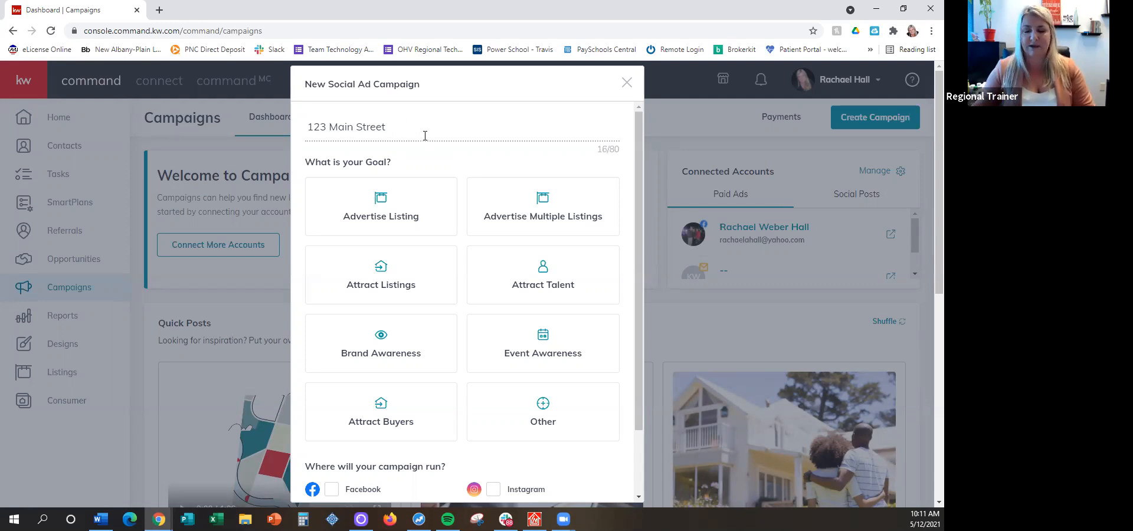
Set the campaign's goal to Advertise Listing
{"action": "scroll", "coordinate": [462, 126], "scroll_direction": "down", "scroll_amount": 1}
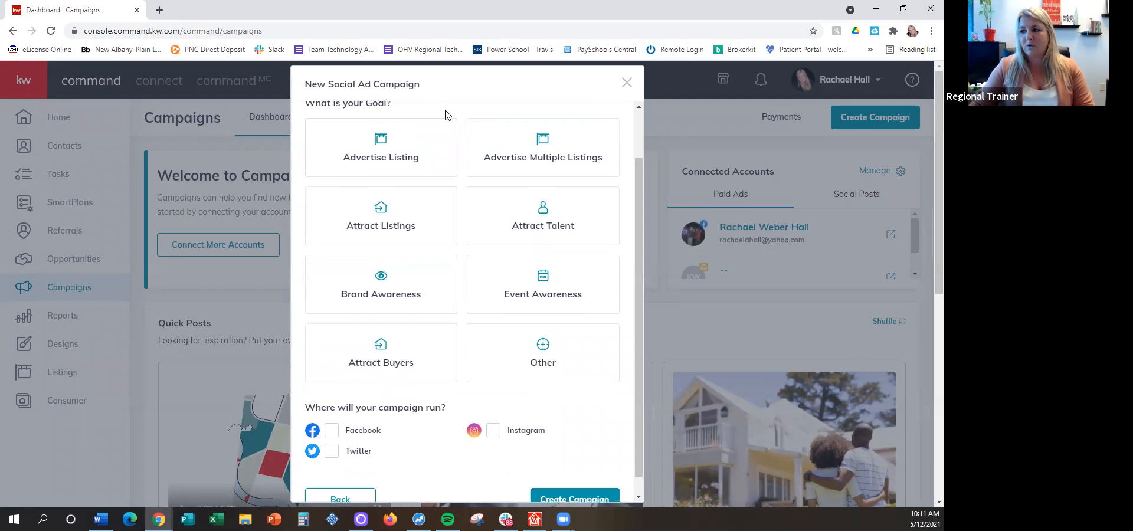
{"action": "scroll", "coordinate": [488, 159], "scroll_direction": "up", "scroll_amount": 1}
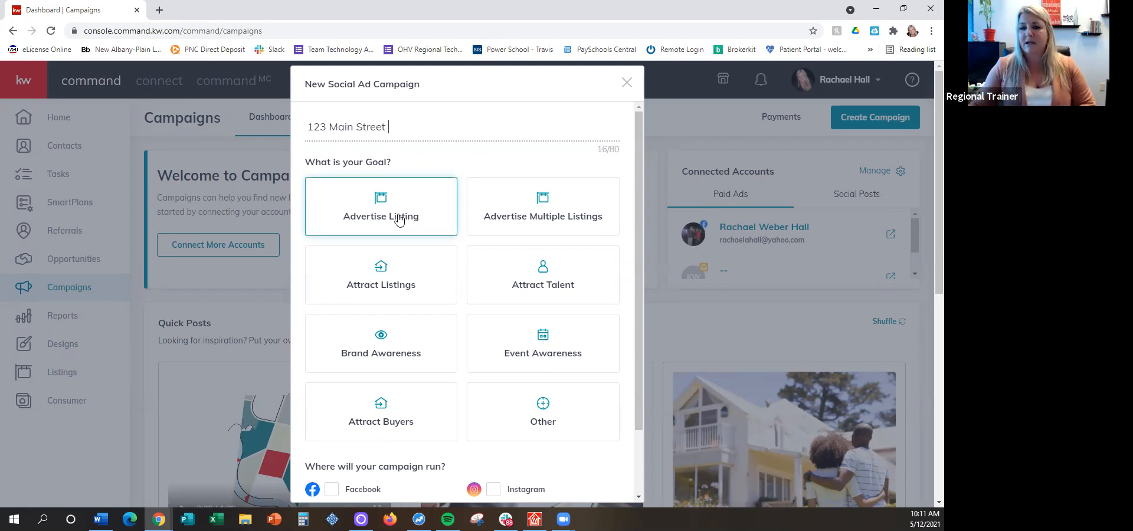
{"action": "left_click", "coordinate": [372, 219]}
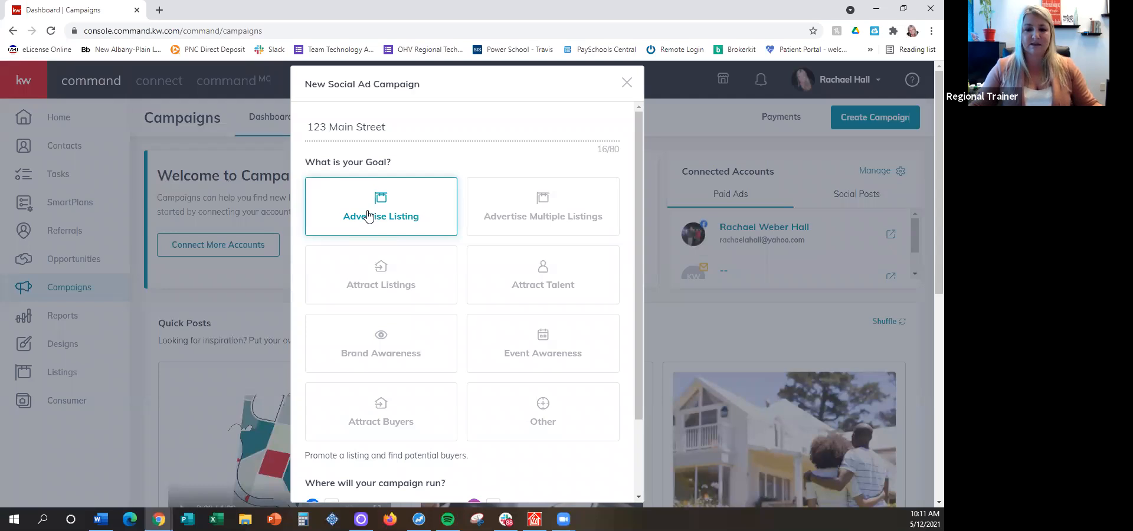
{"action": "scroll", "coordinate": [369, 215], "scroll_direction": "down", "scroll_amount": 2}
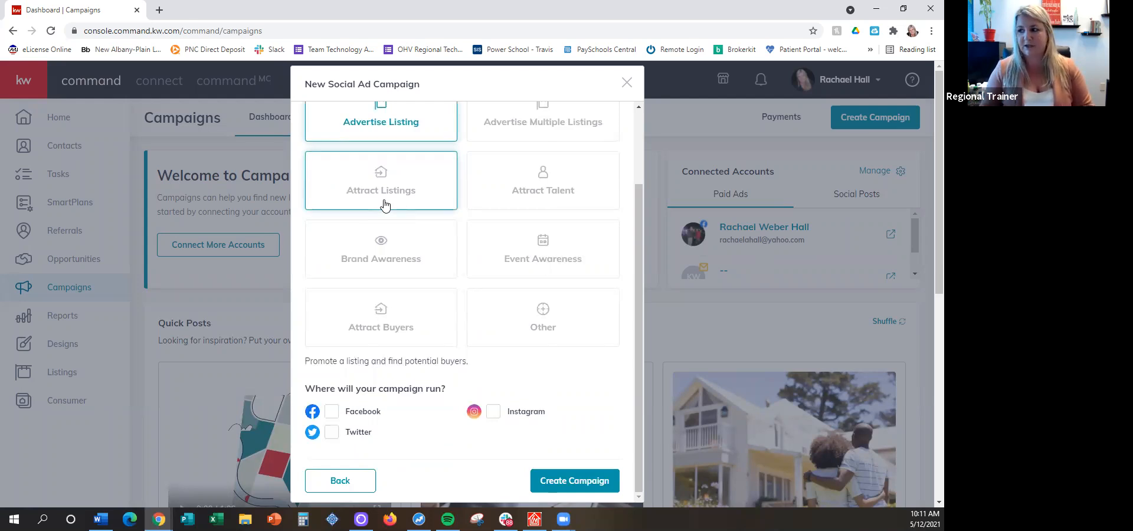
{"action": "scroll", "coordinate": [384, 205], "scroll_direction": "up", "scroll_amount": 2}
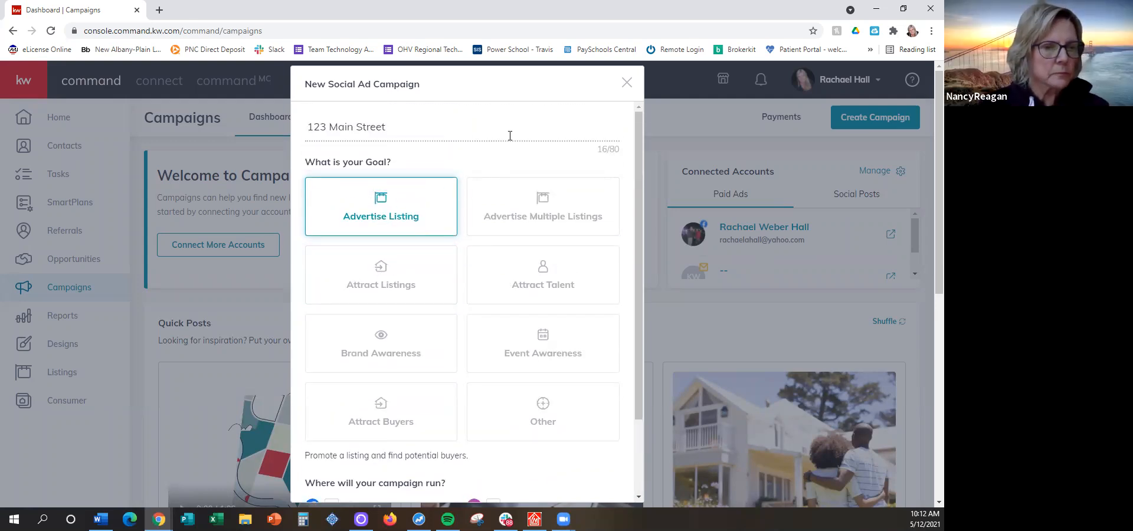
Choose Facebook as the channel where the campaign runs and create the campaign
{"action": "scroll", "coordinate": [472, 166], "scroll_direction": "down", "scroll_amount": 1}
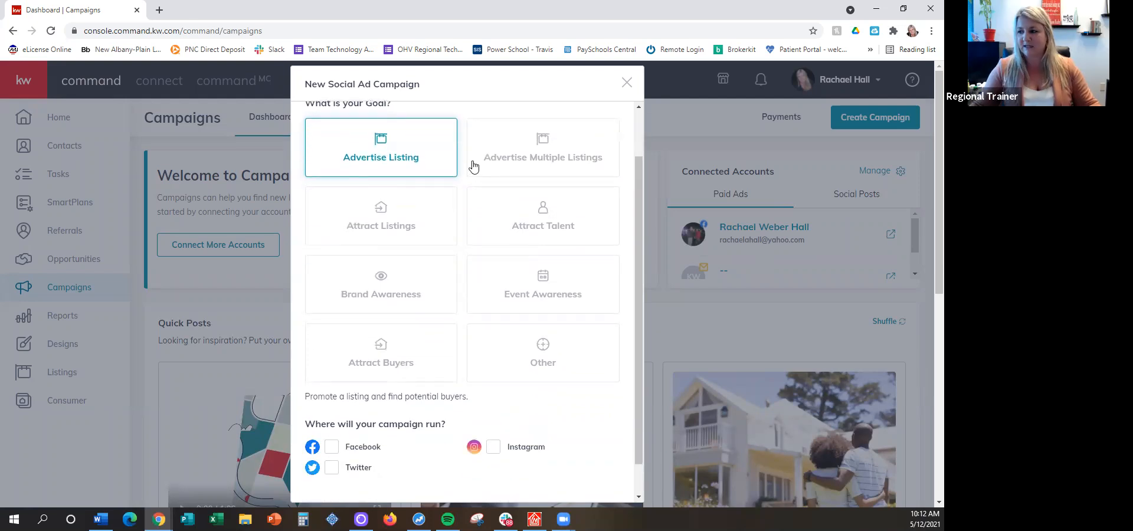
{"action": "scroll", "coordinate": [473, 167], "scroll_direction": "down", "scroll_amount": 1}
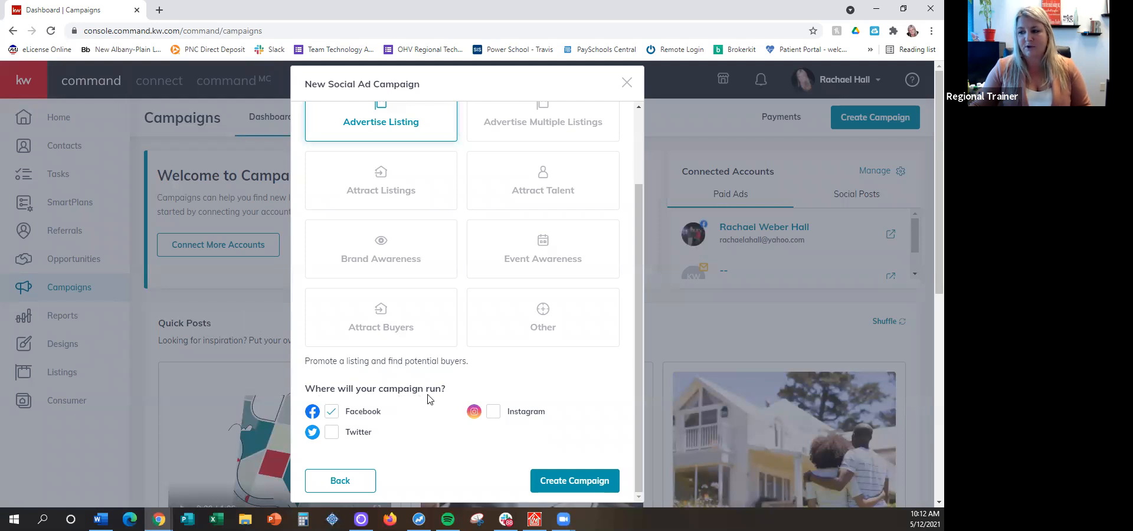
{"action": "scroll", "coordinate": [422, 420], "scroll_direction": "down", "scroll_amount": 2}
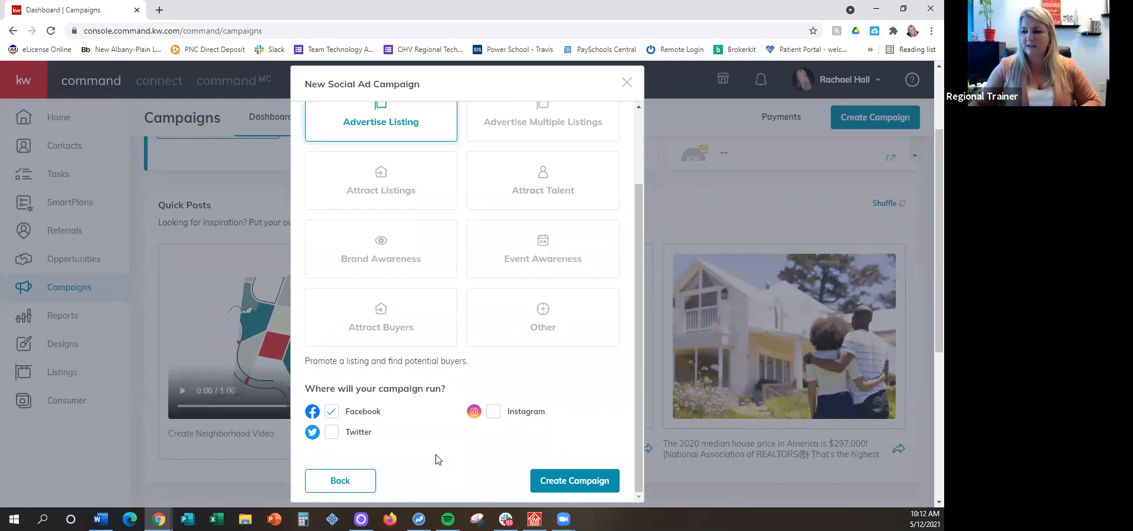
{"action": "left_click", "coordinate": [568, 483]}
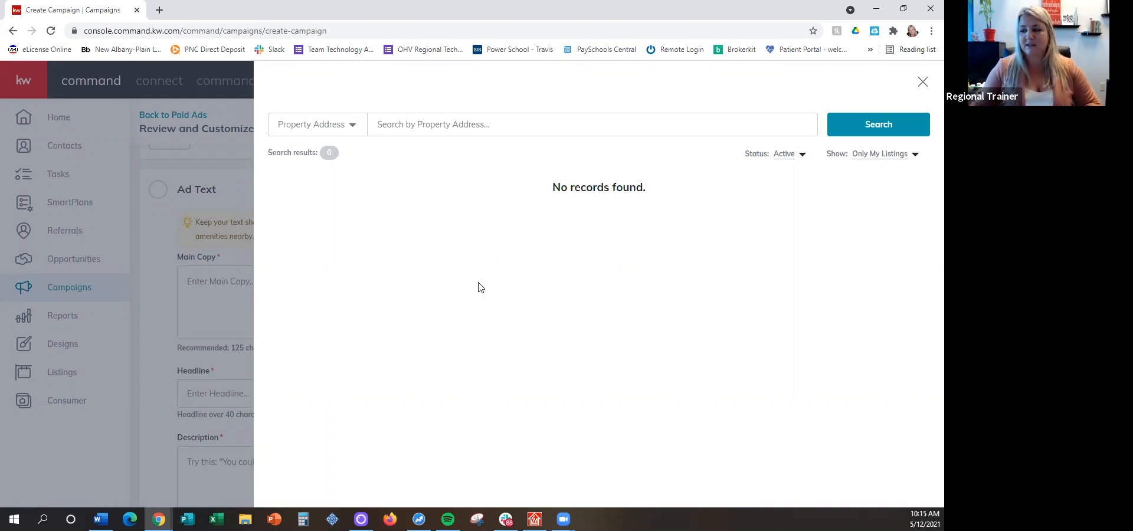
Widen the property search from only own listings to All Listings
{"action": "left_click", "coordinate": [615, 128]}
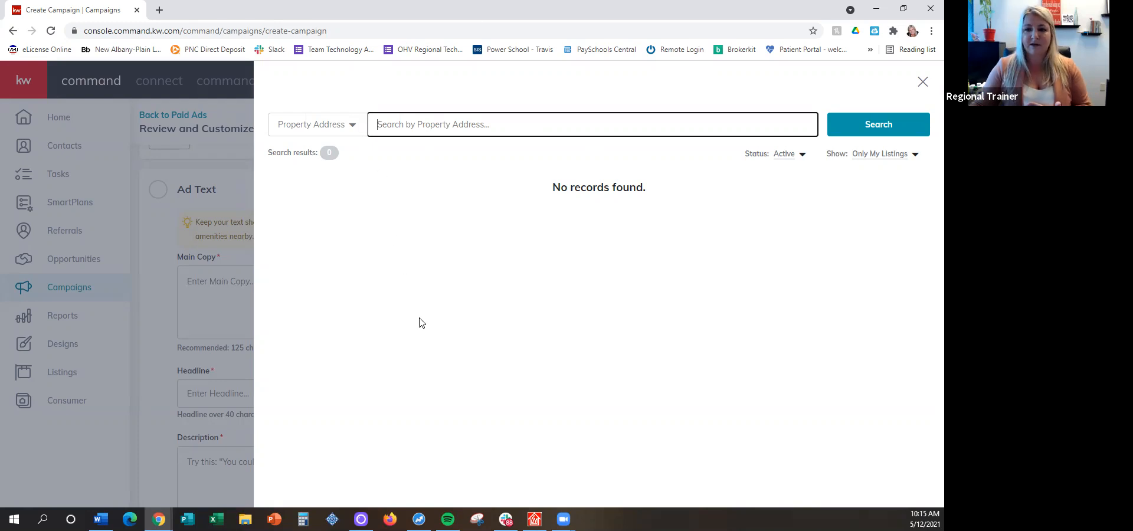
{"action": "left_click", "coordinate": [885, 157]}
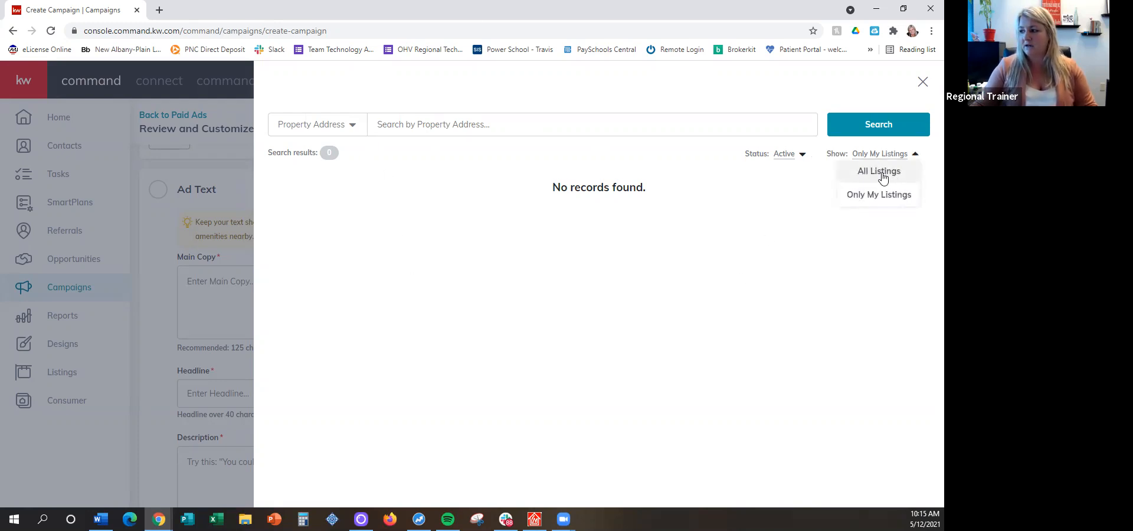
{"action": "left_click", "coordinate": [882, 174]}
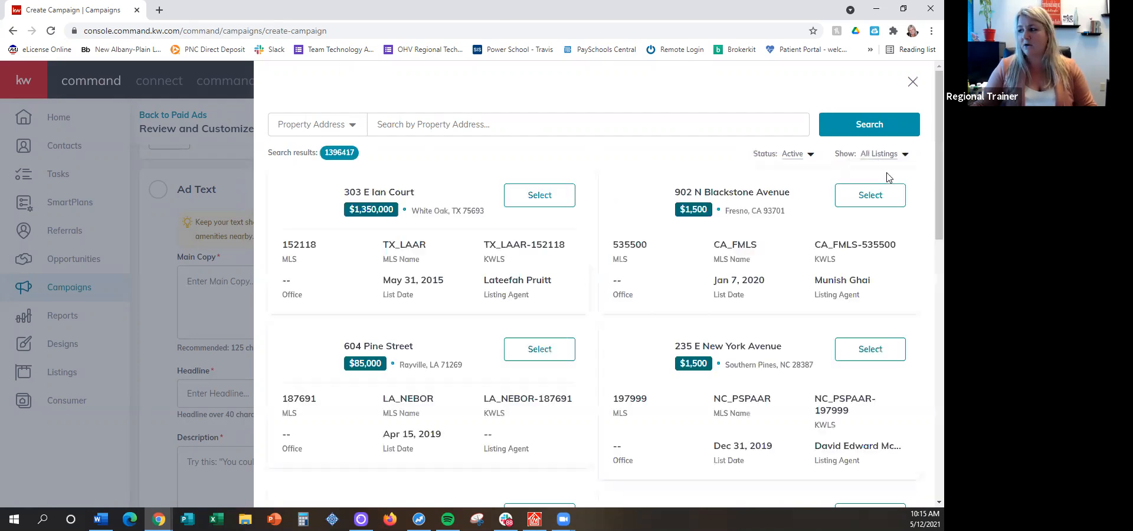
{"action": "scroll", "coordinate": [465, 271], "scroll_direction": "down", "scroll_amount": 2}
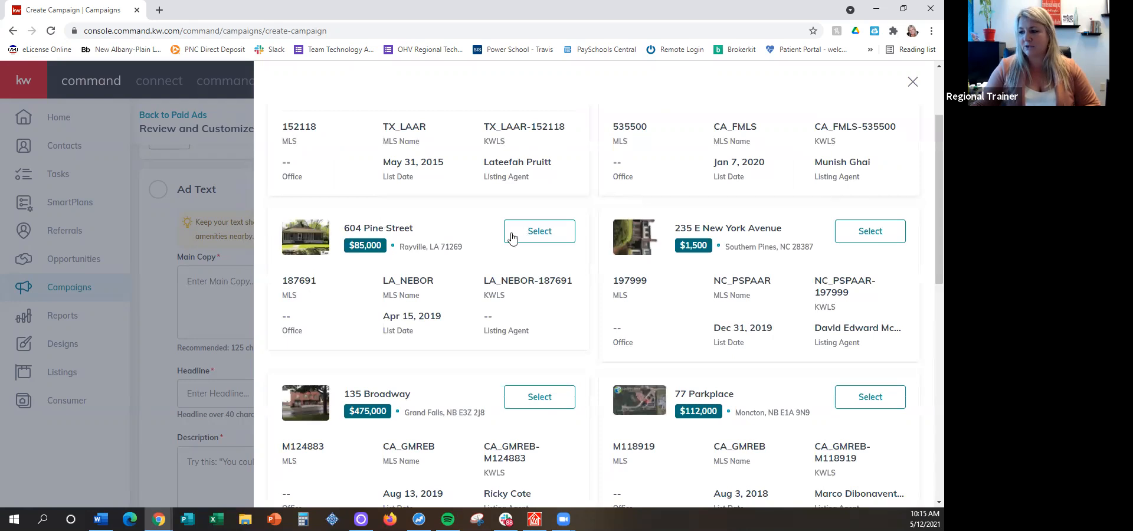
{"action": "scroll", "coordinate": [525, 254], "scroll_direction": "up", "scroll_amount": 2}
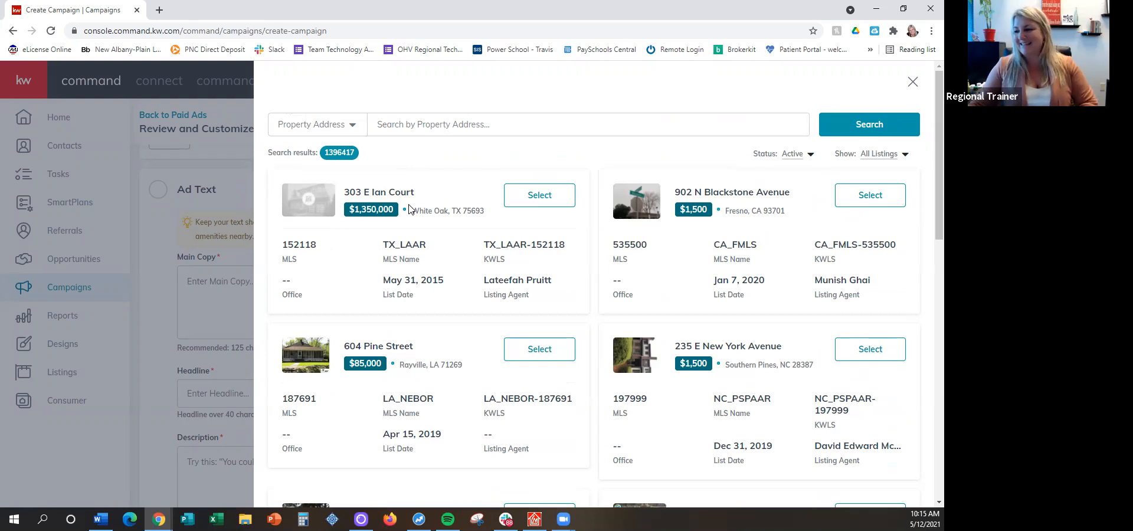
{"action": "scroll", "coordinate": [409, 209], "scroll_direction": "down", "scroll_amount": 1}
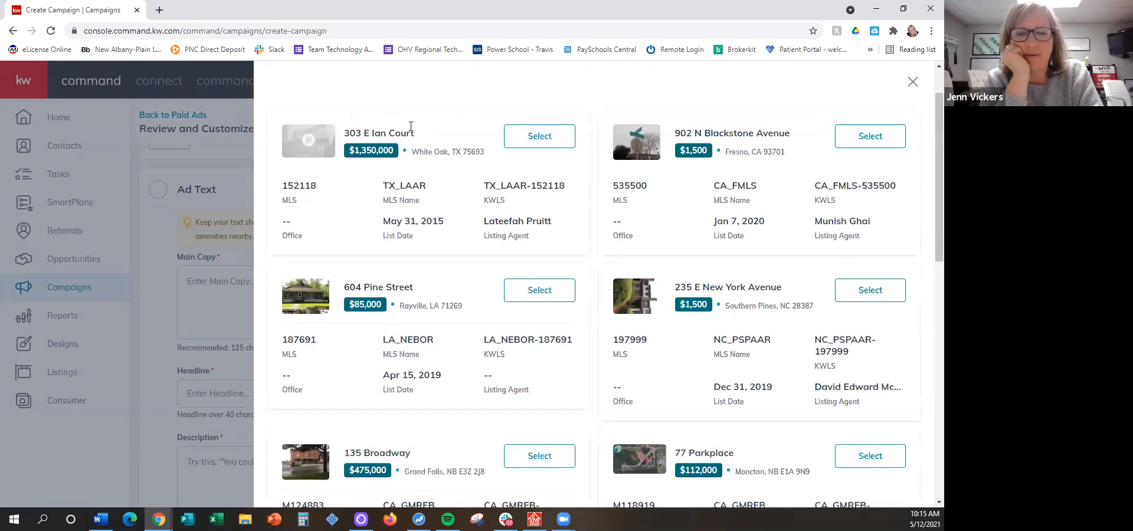
{"action": "scroll", "coordinate": [410, 126], "scroll_direction": "up", "scroll_amount": 1}
Search all active listings by property address, using the listing's house number and street name
{"action": "left_click", "coordinate": [448, 125]}
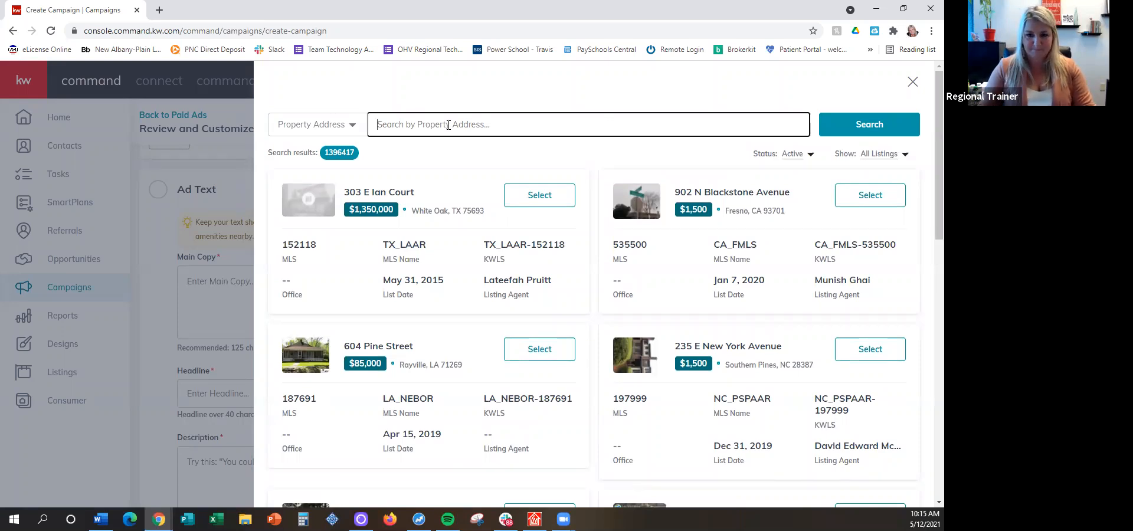
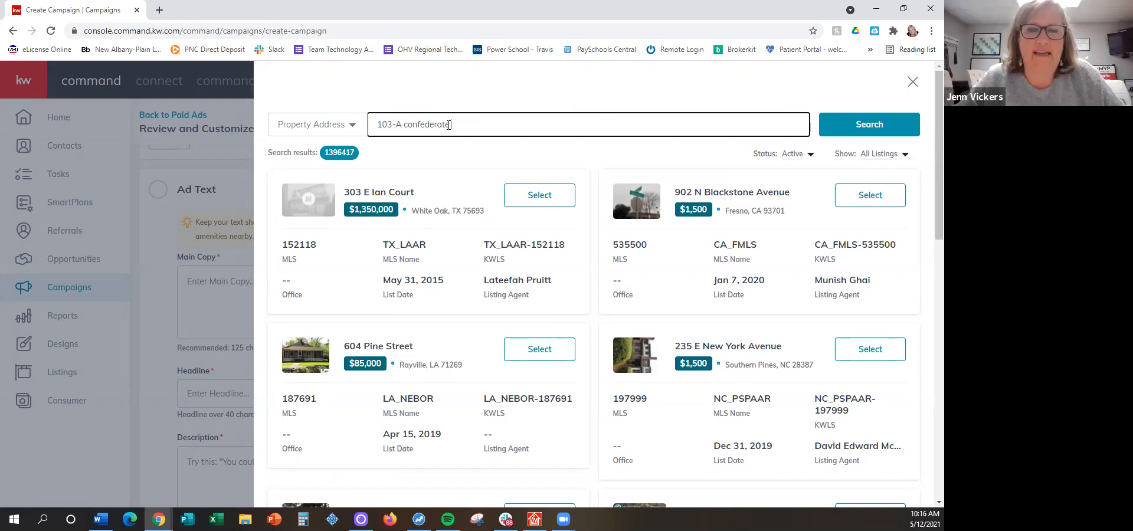
{"action": "left_click", "coordinate": [853, 124]}
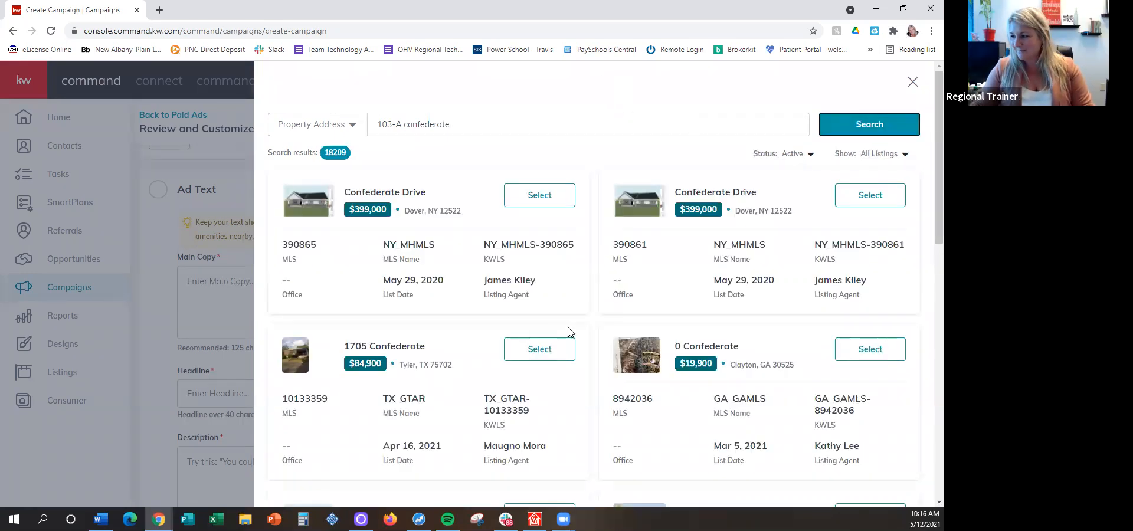
Extend the address search with the street type and the city, and look through the matching listings
{"action": "left_click", "coordinate": [492, 118]}
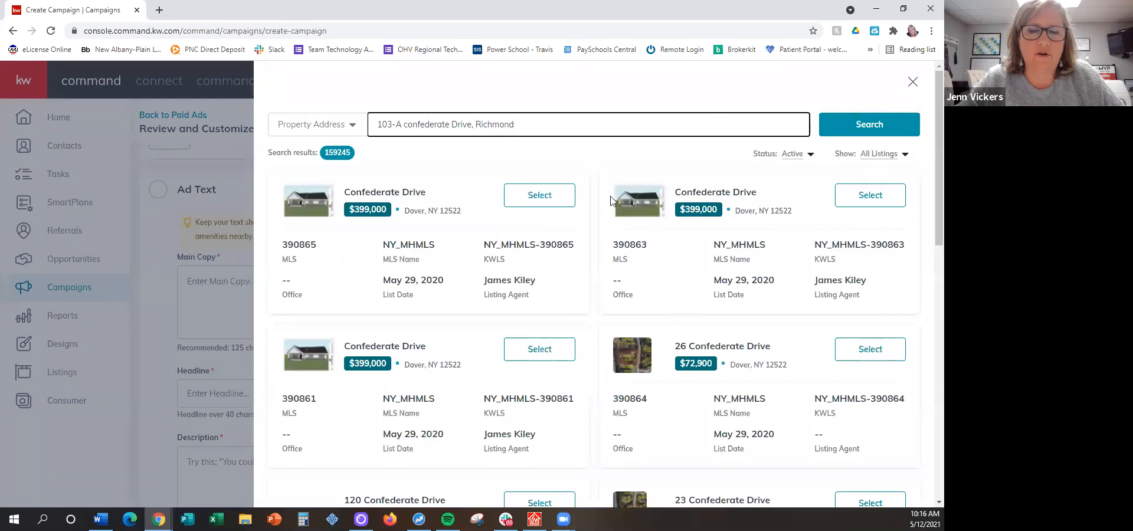
{"action": "scroll", "coordinate": [596, 209], "scroll_direction": "down", "scroll_amount": 3}
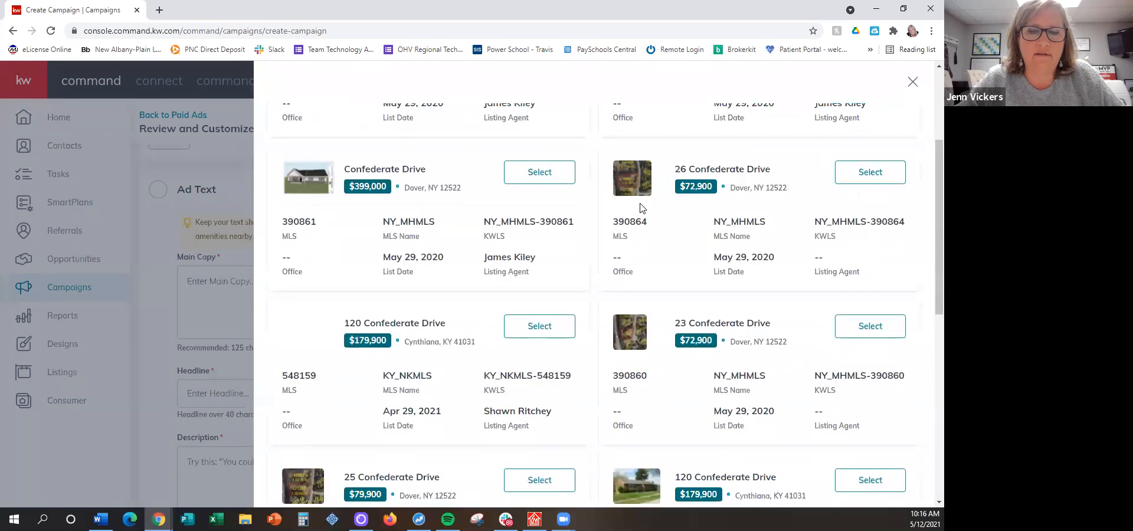
{"action": "scroll", "coordinate": [641, 208], "scroll_direction": "down", "scroll_amount": 5}
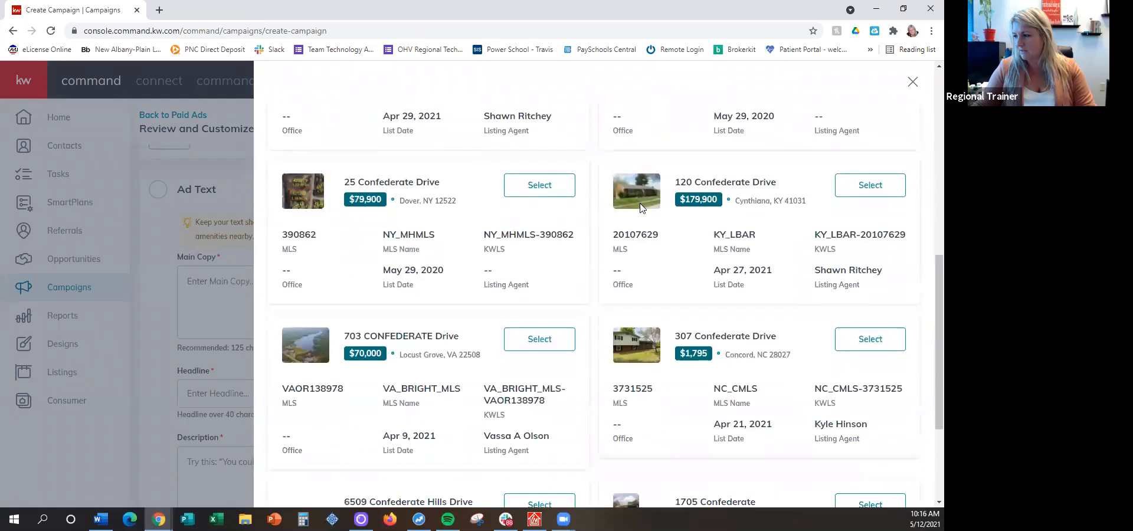
{"action": "scroll", "coordinate": [641, 207], "scroll_direction": "down", "scroll_amount": 1}
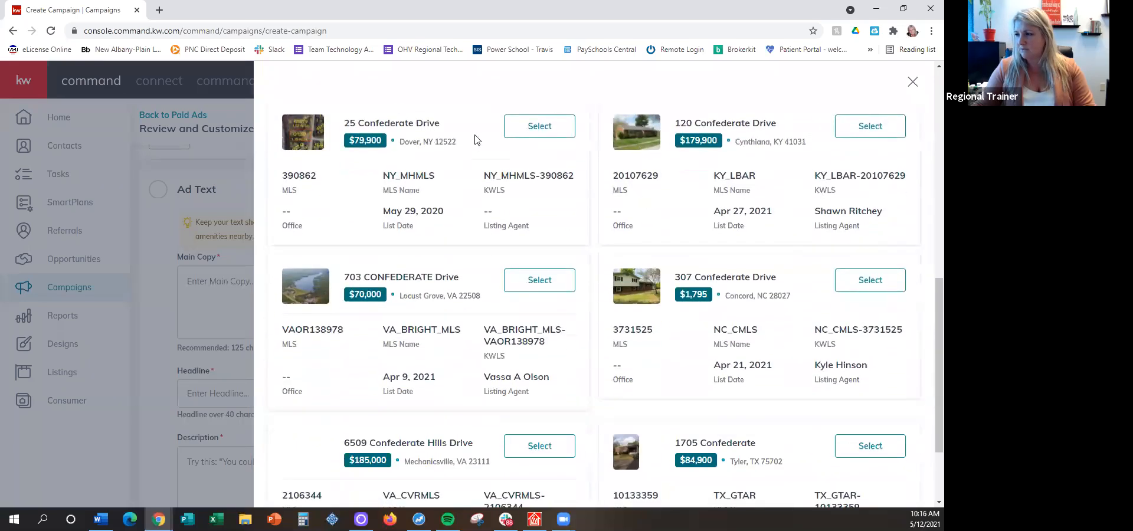
{"action": "scroll", "coordinate": [468, 162], "scroll_direction": "up", "scroll_amount": 10}
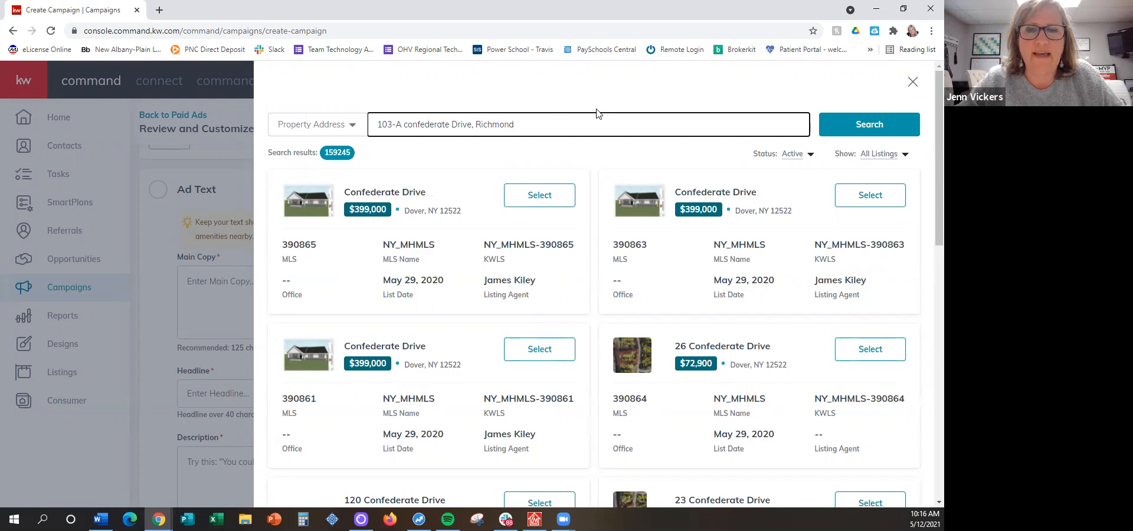
Remove the city from the address search and look through the listings again
{"action": "key", "text": "BackSpace"}
{"action": "key", "text": "BackSpace"}
{"action": "key", "text": "BackSpace"}
{"action": "key", "text": "BackSpace"}
{"action": "key", "text": "BackSpace"}
{"action": "key", "text": "BackSpace"}
{"action": "key", "text": "BackSpace"}
{"action": "key", "text": "BackSpace"}
{"action": "key", "text": "BackSpace"}
{"action": "key", "text": "BackSpace"}
{"action": "key", "text": "BackSpace"}
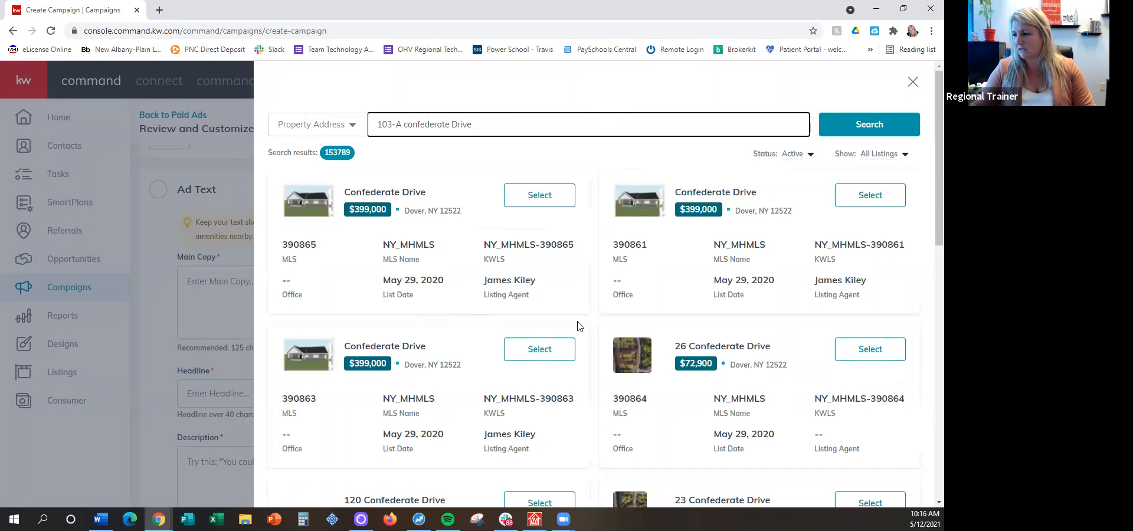
{"action": "scroll", "coordinate": [879, 350], "scroll_direction": "down", "scroll_amount": 1}
{"action": "scroll", "coordinate": [625, 314], "scroll_direction": "down", "scroll_amount": 3}
{"action": "scroll", "coordinate": [474, 316], "scroll_direction": "down", "scroll_amount": 3}
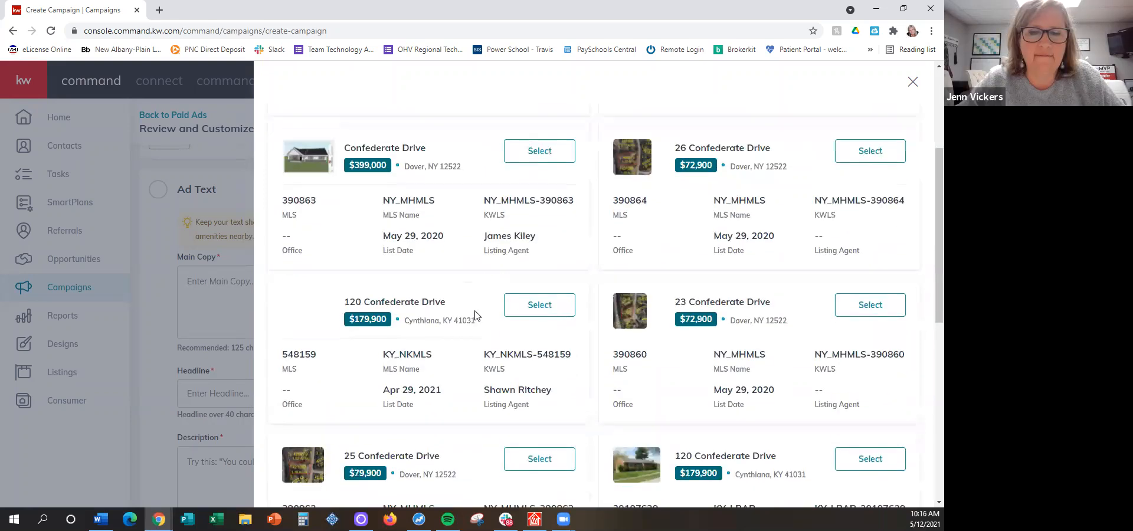
{"action": "scroll", "coordinate": [474, 317], "scroll_direction": "down", "scroll_amount": 3}
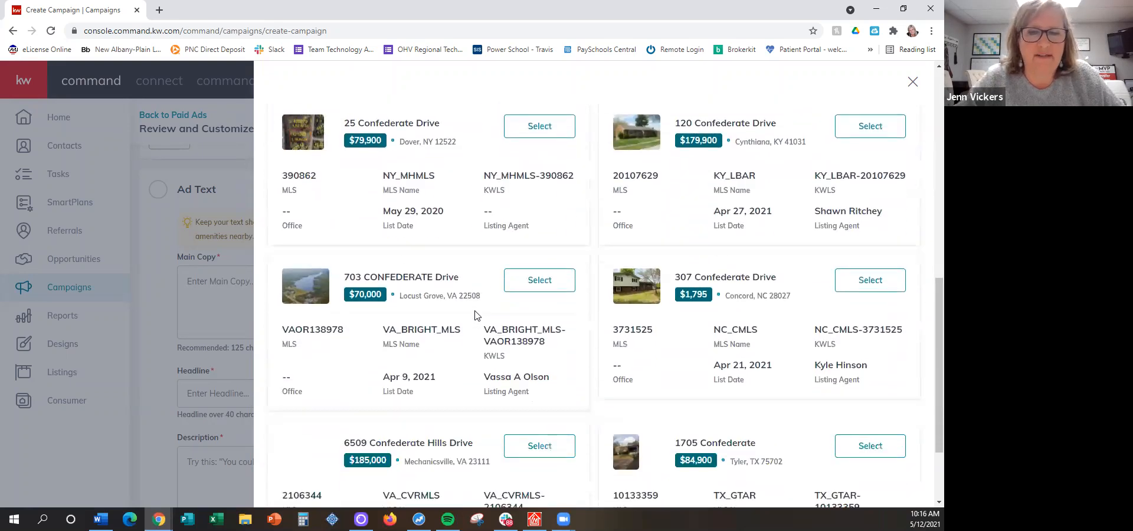
{"action": "scroll", "coordinate": [460, 314], "scroll_direction": "up", "scroll_amount": 10}
{"action": "scroll", "coordinate": [466, 266], "scroll_direction": "down", "scroll_amount": 2}
{"action": "scroll", "coordinate": [470, 189], "scroll_direction": "up", "scroll_amount": 2}
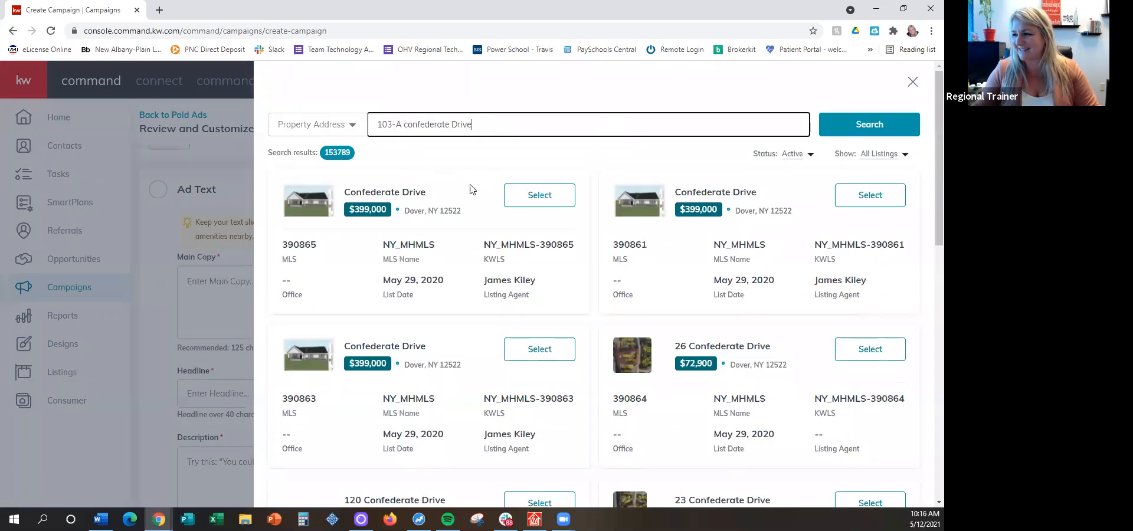
Select the $84,900 listing in Tyler, TX as the property to advertise
{"action": "scroll", "coordinate": [702, 354], "scroll_direction": "down", "scroll_amount": 6}
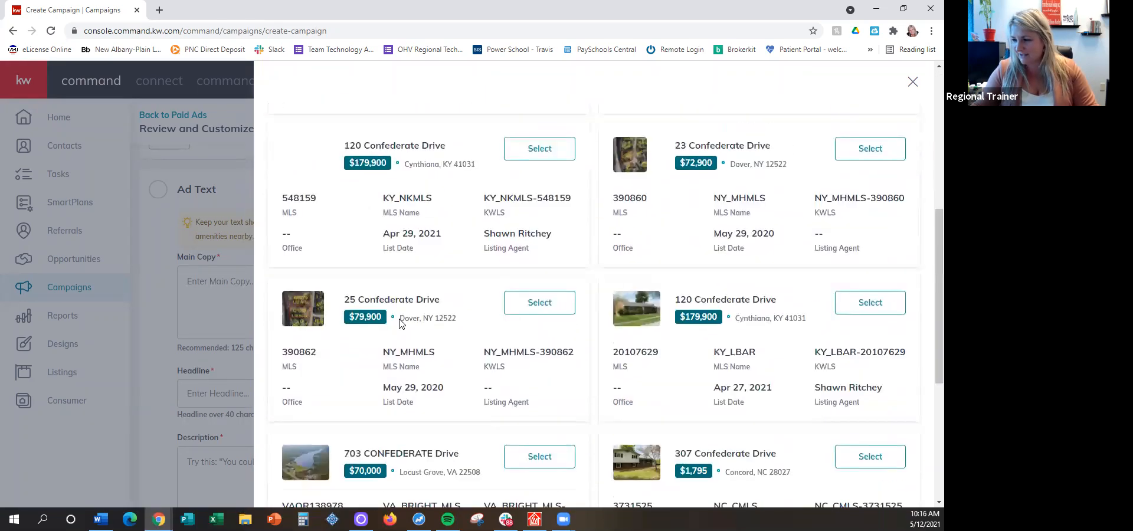
{"action": "scroll", "coordinate": [399, 322], "scroll_direction": "down", "scroll_amount": 2}
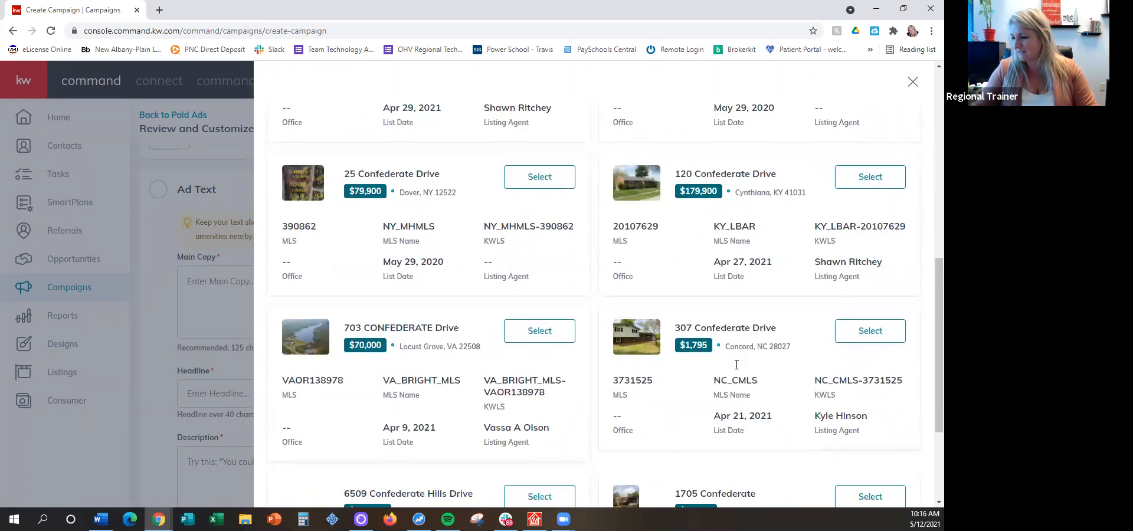
{"action": "scroll", "coordinate": [736, 364], "scroll_direction": "down", "scroll_amount": 3}
{"action": "left_click", "coordinate": [855, 334]}
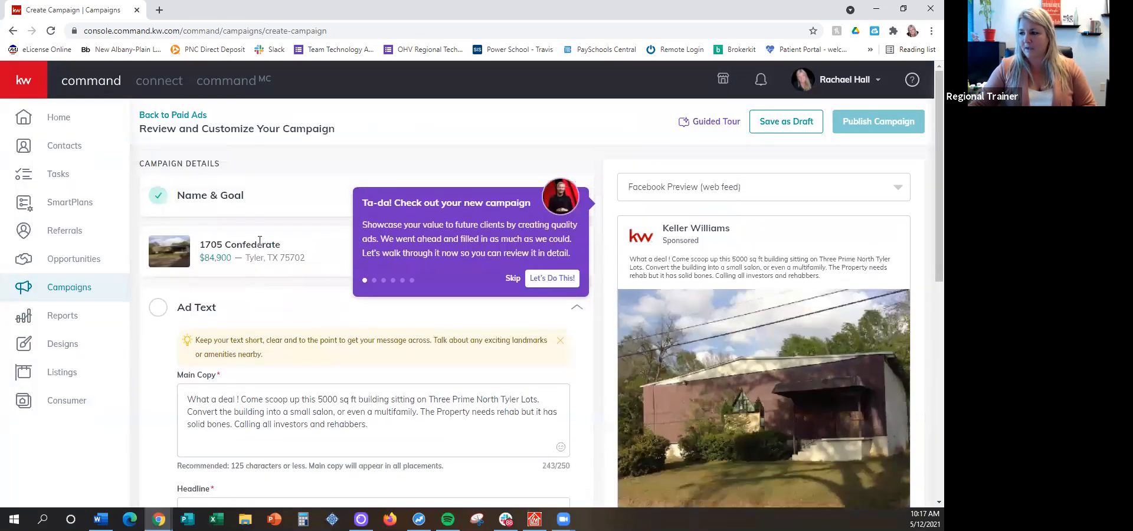
Skip the guided tour and review the campaign's listing, ad text, ad media, Facebook ad, and duration and budget sections
{"action": "left_click", "coordinate": [512, 278]}
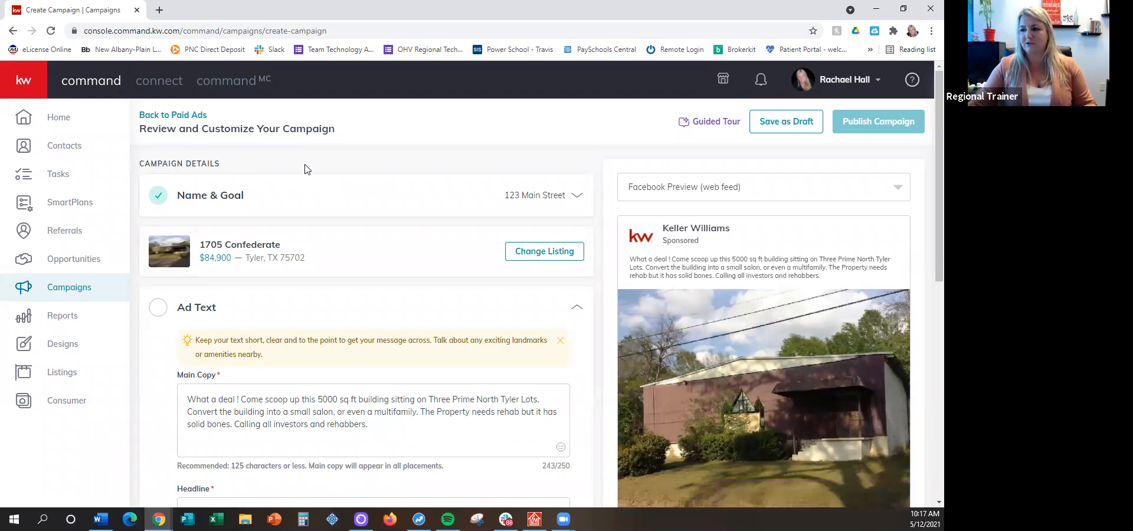
{"action": "scroll", "coordinate": [189, 195], "scroll_direction": "down", "scroll_amount": 1}
{"action": "scroll", "coordinate": [195, 189], "scroll_direction": "up", "scroll_amount": 1}
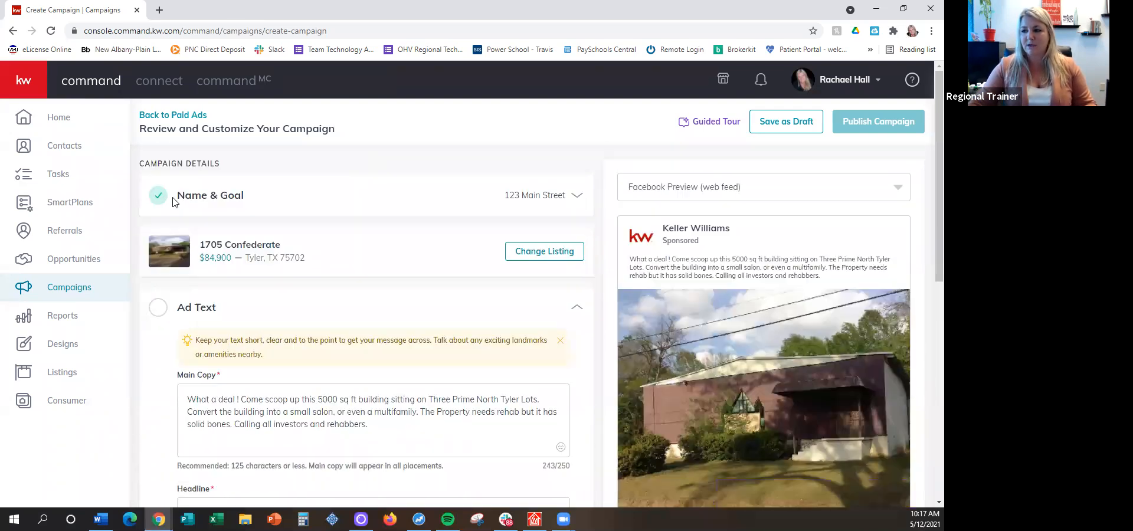
{"action": "scroll", "coordinate": [162, 225], "scroll_direction": "down", "scroll_amount": 1}
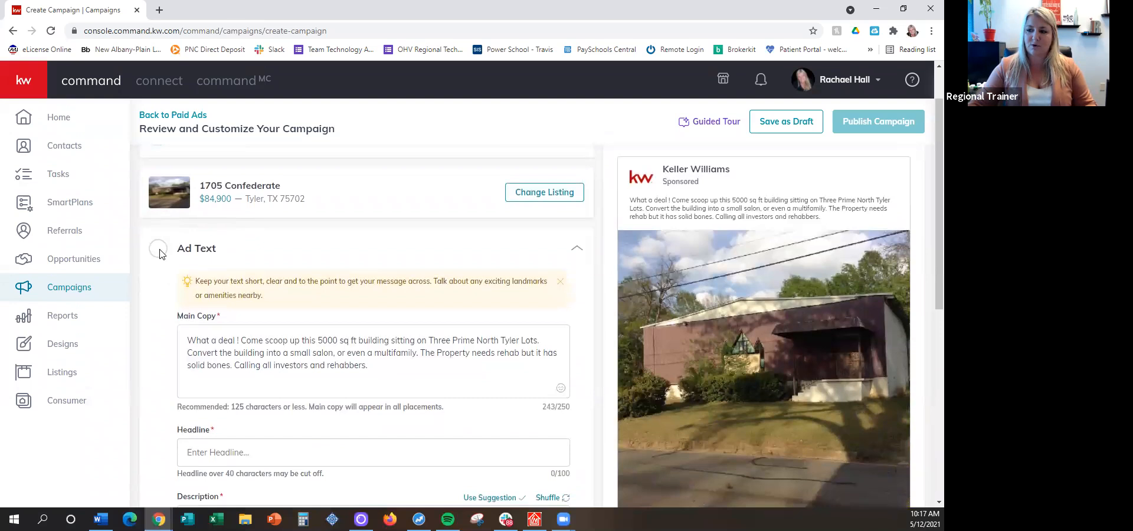
{"action": "scroll", "coordinate": [171, 260], "scroll_direction": "down", "scroll_amount": 6}
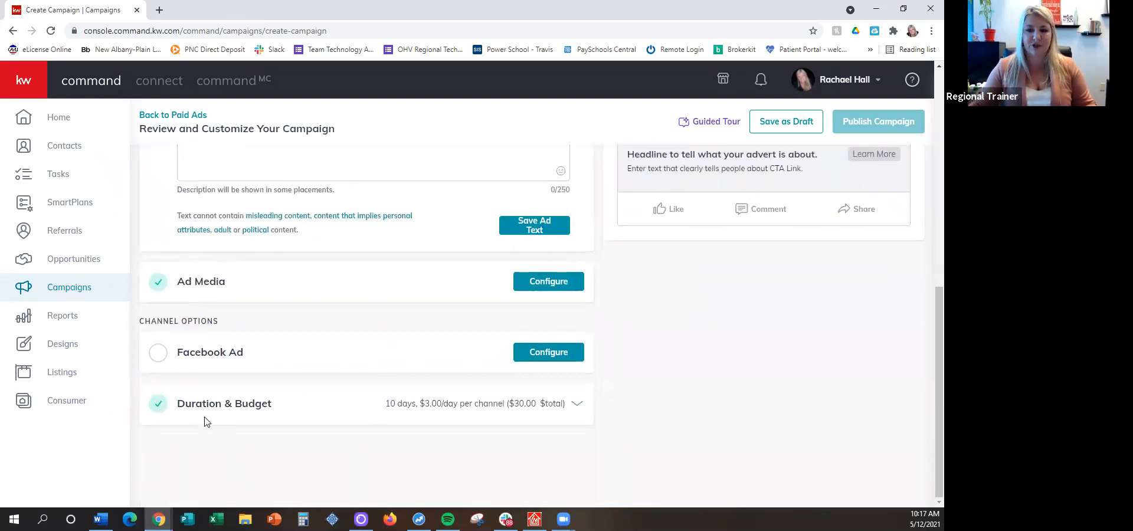
{"action": "scroll", "coordinate": [202, 384], "scroll_direction": "up", "scroll_amount": 4}
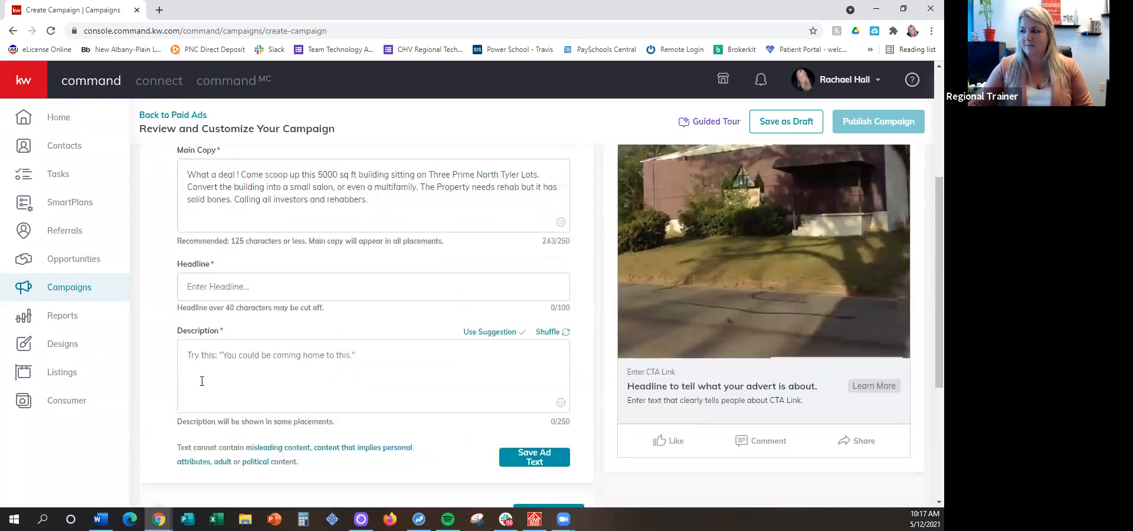
{"action": "scroll", "coordinate": [204, 383], "scroll_direction": "up", "scroll_amount": 4}
{"action": "scroll", "coordinate": [747, 215], "scroll_direction": "down", "scroll_amount": 1}
{"action": "scroll", "coordinate": [724, 203], "scroll_direction": "up", "scroll_amount": 1}
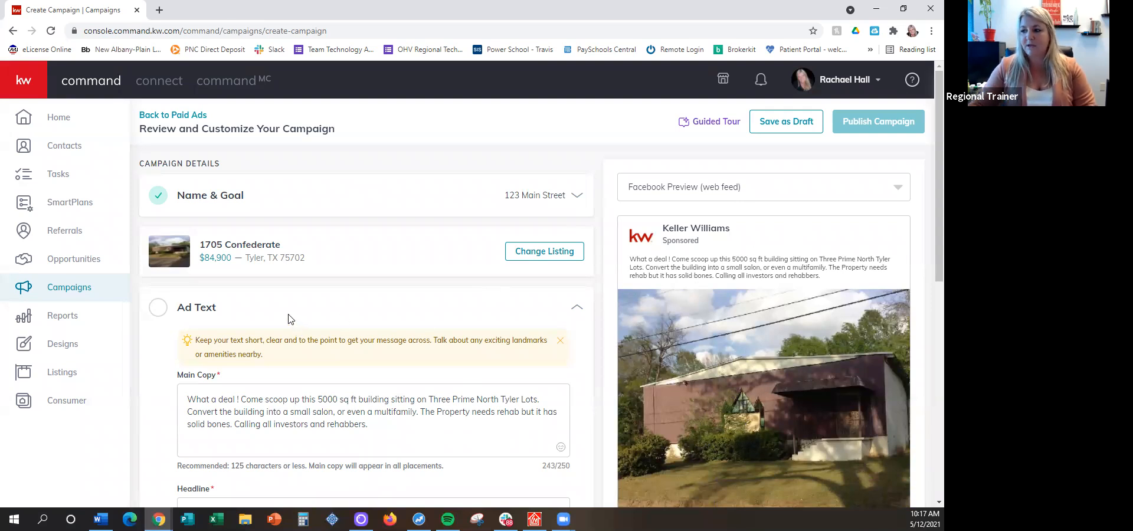
Check the campaign's Name & Goal settings and collapse that section again
{"action": "left_click", "coordinate": [507, 195]}
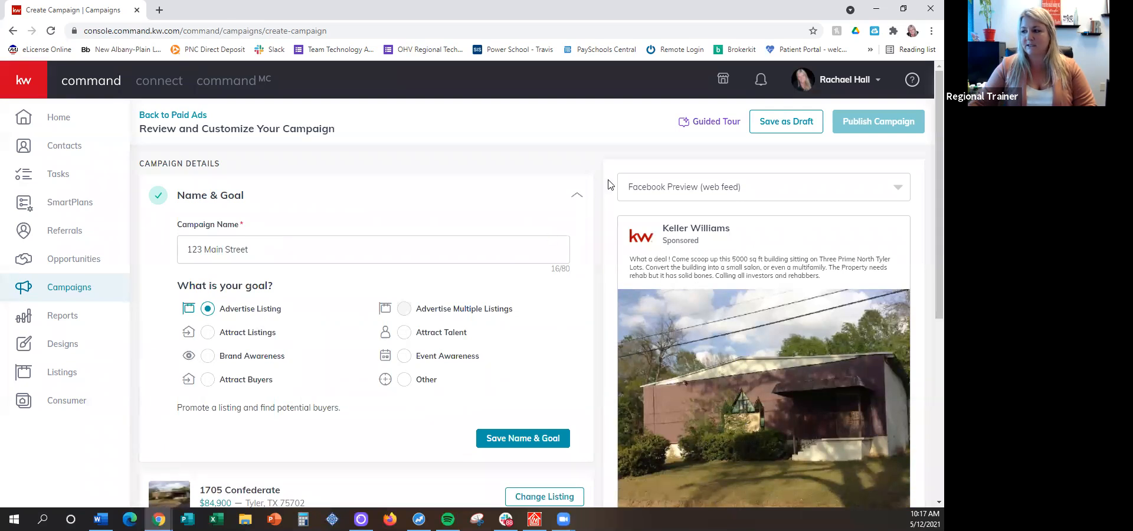
{"action": "left_click", "coordinate": [578, 198]}
{"action": "scroll", "coordinate": [442, 127], "scroll_direction": "down", "scroll_amount": 1}
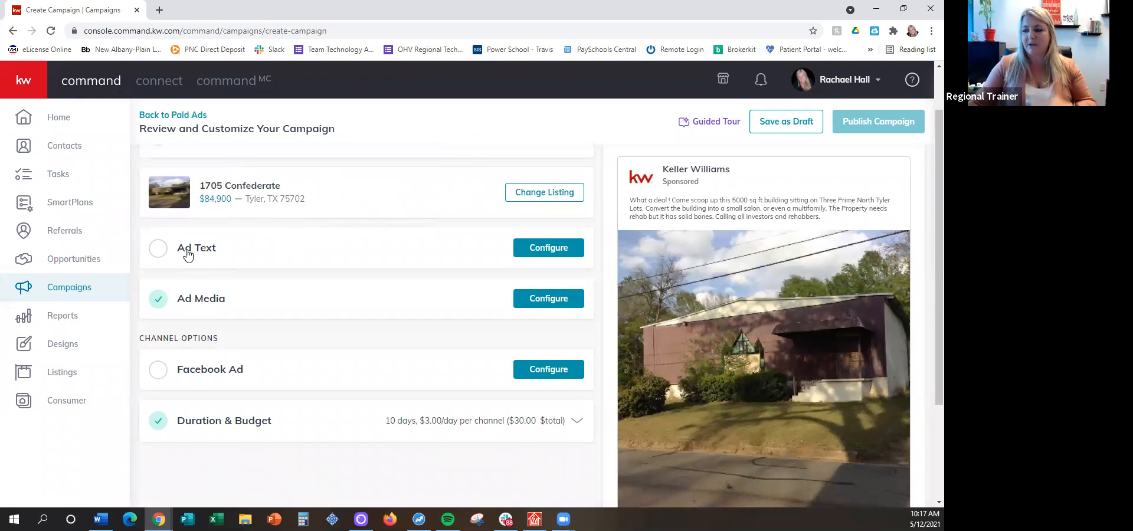
Open the Ad Text section's settings and examine the prefilled main copy
{"action": "left_click", "coordinate": [536, 252]}
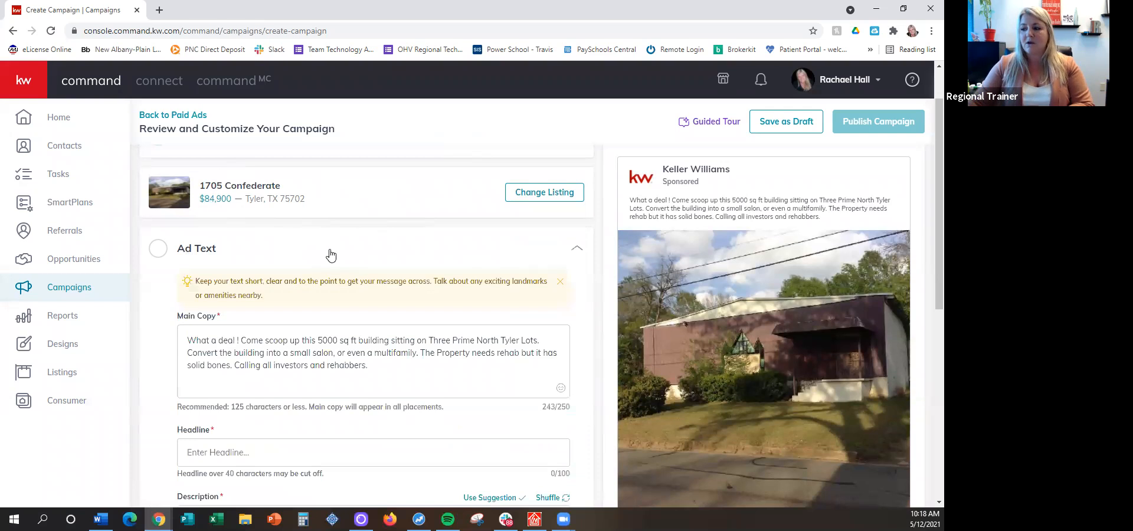
{"action": "scroll", "coordinate": [332, 252], "scroll_direction": "down", "scroll_amount": 1}
{"action": "scroll", "coordinate": [332, 251], "scroll_direction": "down", "scroll_amount": 1}
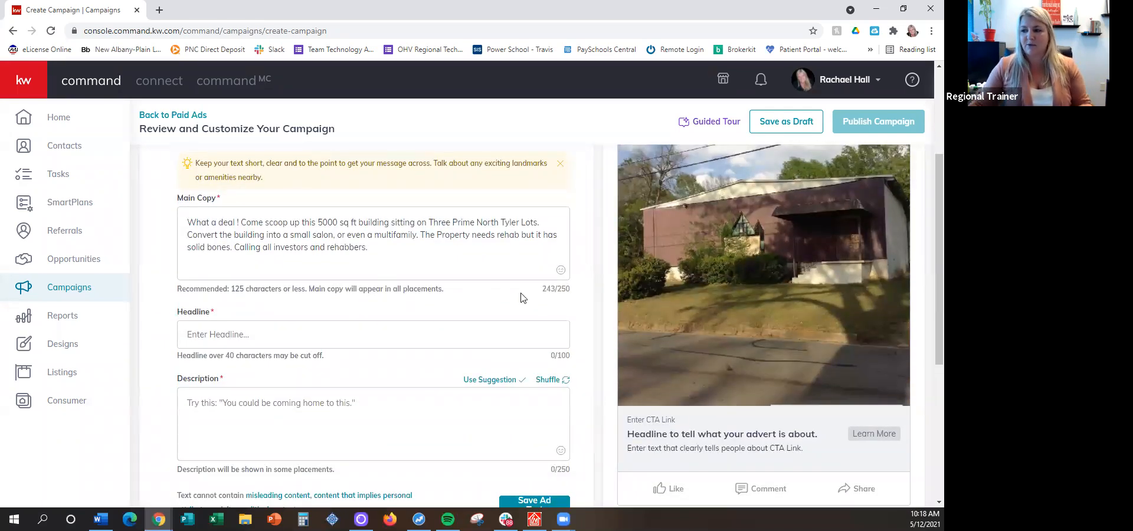
{"action": "left_click_drag", "start_coordinate": [194, 224], "coordinate": [381, 251]}
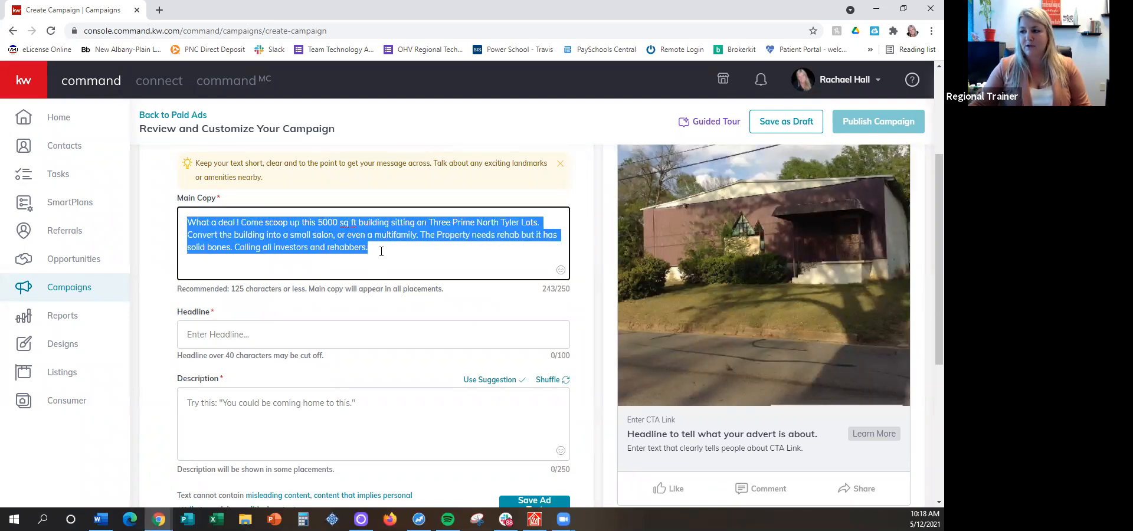
{"action": "left_click", "coordinate": [381, 251]}
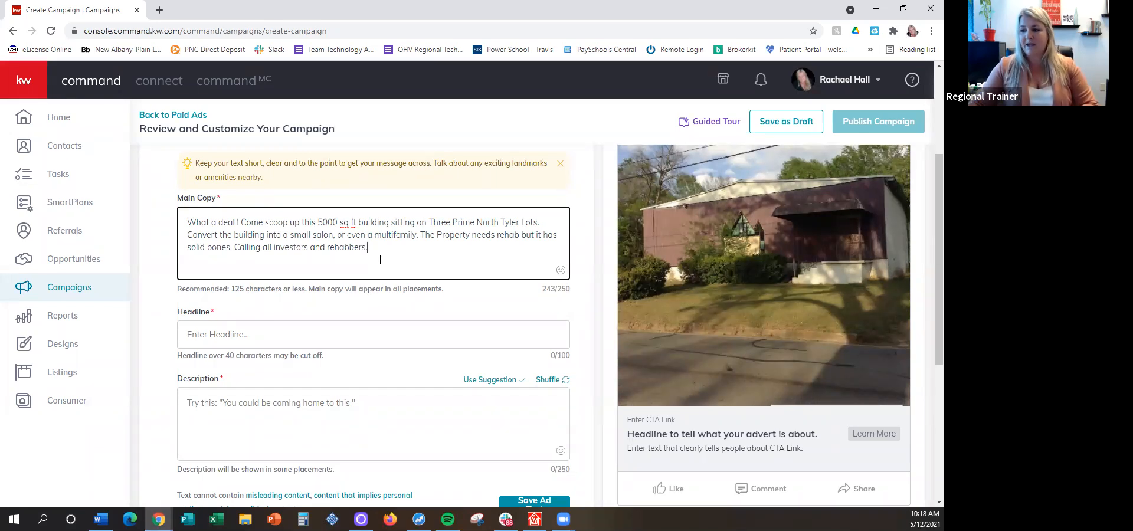
Compare the main copy with the Facebook ad preview, checking where the copy, photo, headline and description are placed
{"action": "scroll", "coordinate": [712, 223], "scroll_direction": "up", "scroll_amount": 2}
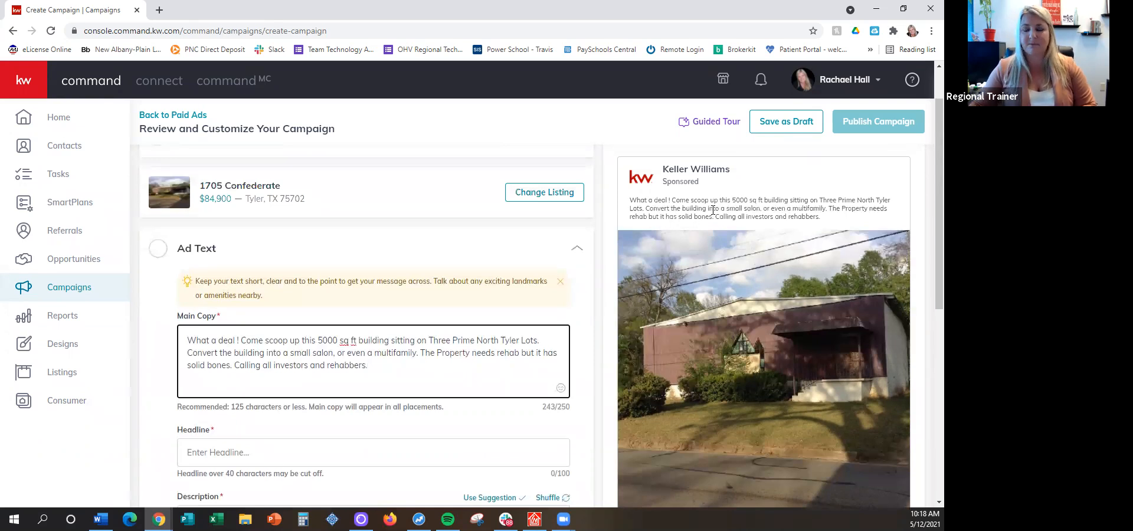
{"action": "scroll", "coordinate": [708, 225], "scroll_direction": "down", "scroll_amount": 2}
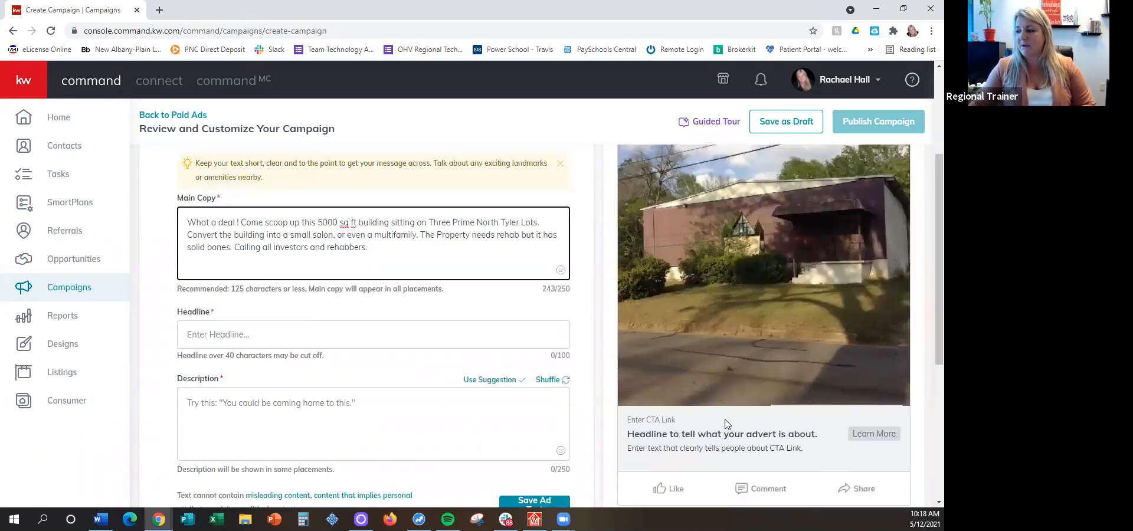
{"action": "scroll", "coordinate": [792, 353], "scroll_direction": "up", "scroll_amount": 1}
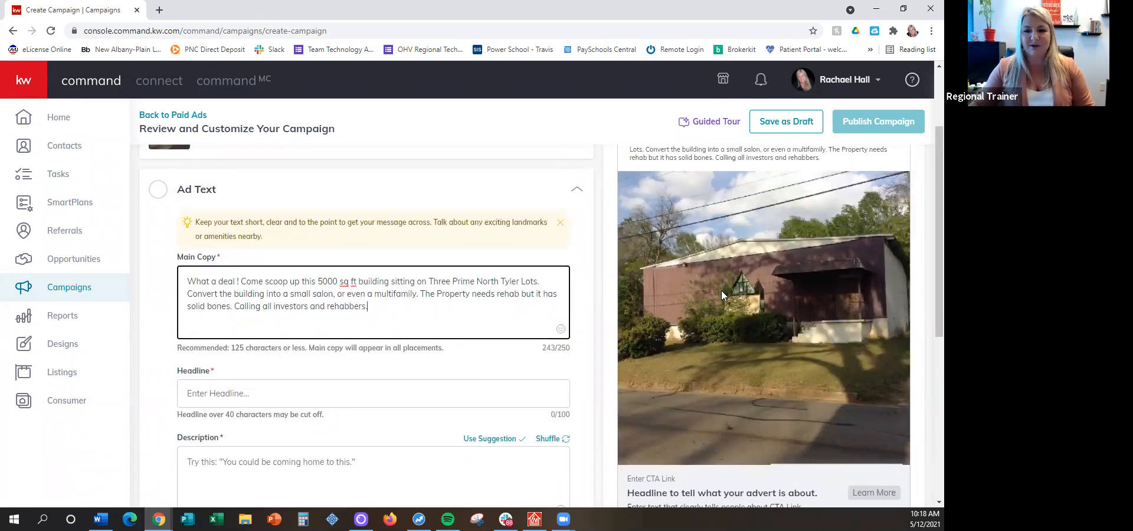
{"action": "scroll", "coordinate": [721, 290], "scroll_direction": "up", "scroll_amount": 1}
{"action": "scroll", "coordinate": [724, 293], "scroll_direction": "down", "scroll_amount": 3}
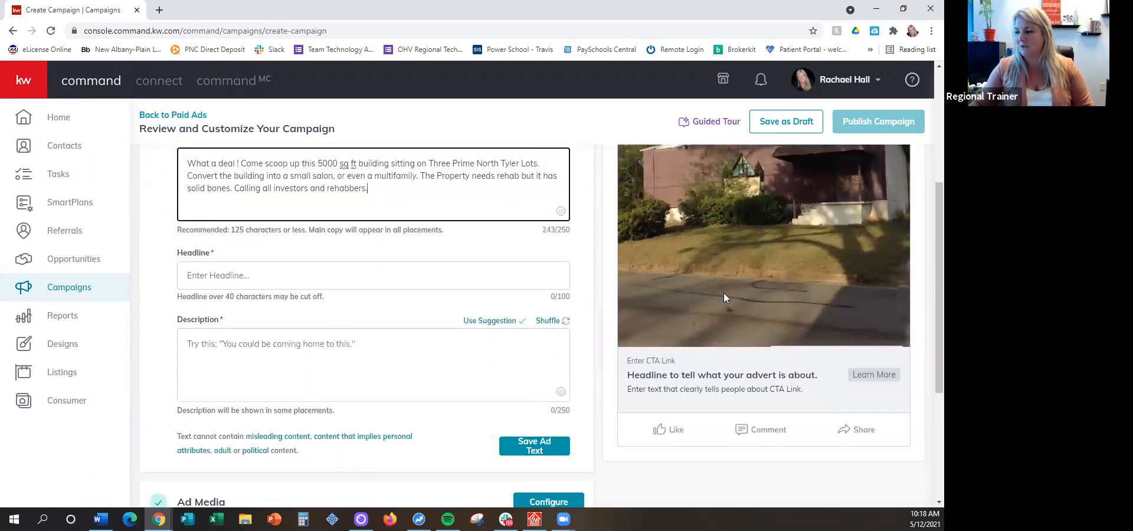
{"action": "scroll", "coordinate": [724, 303], "scroll_direction": "up", "scroll_amount": 2}
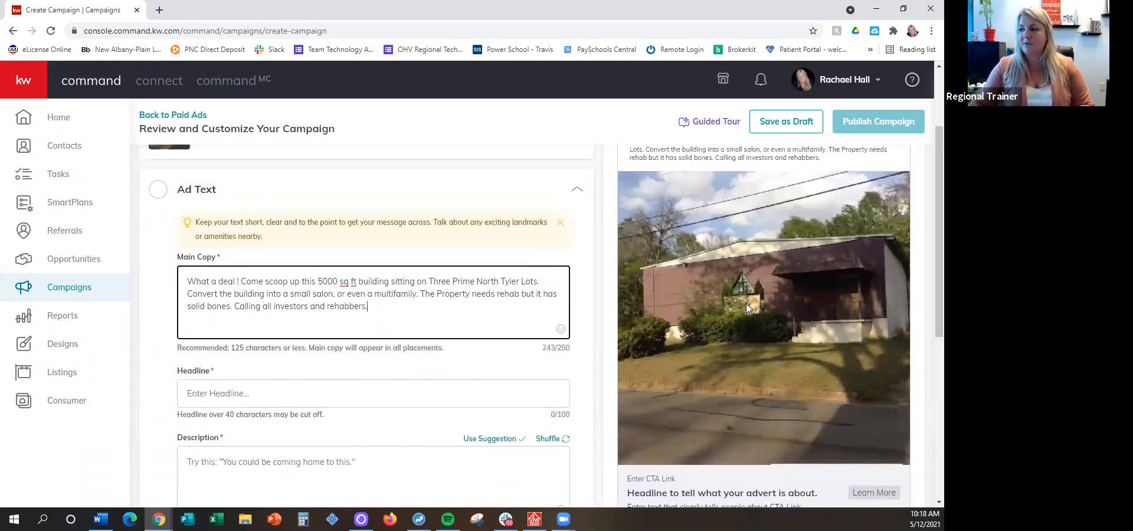
{"action": "scroll", "coordinate": [750, 304], "scroll_direction": "up", "scroll_amount": 1}
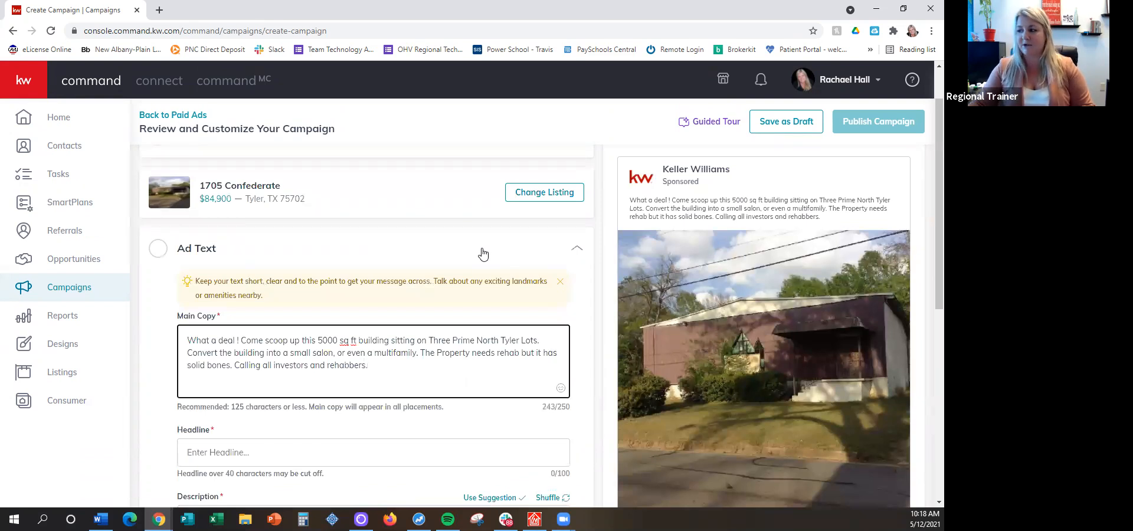
{"action": "scroll", "coordinate": [793, 295], "scroll_direction": "down", "scroll_amount": 1}
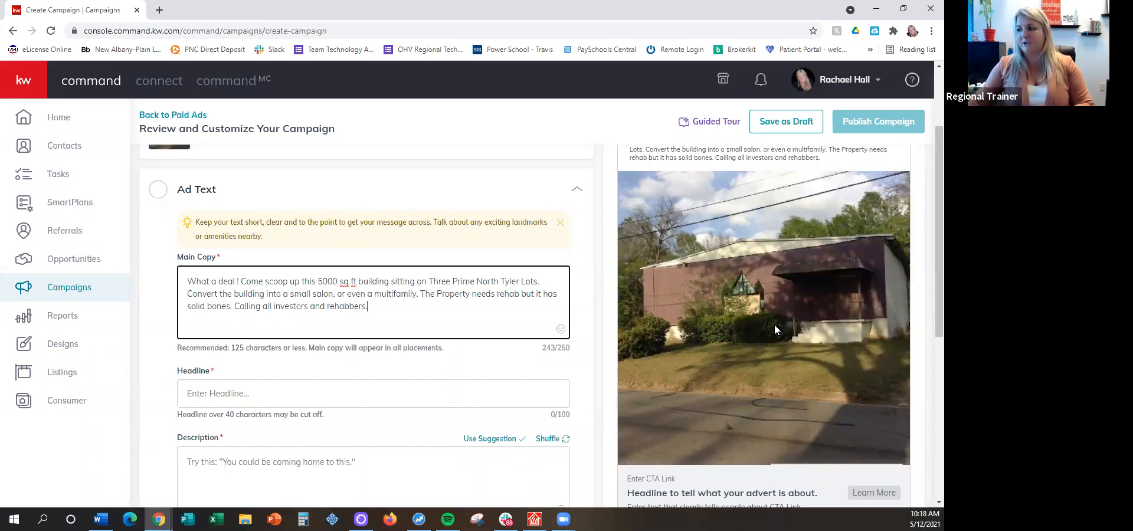
{"action": "scroll", "coordinate": [774, 329], "scroll_direction": "down", "scroll_amount": 2}
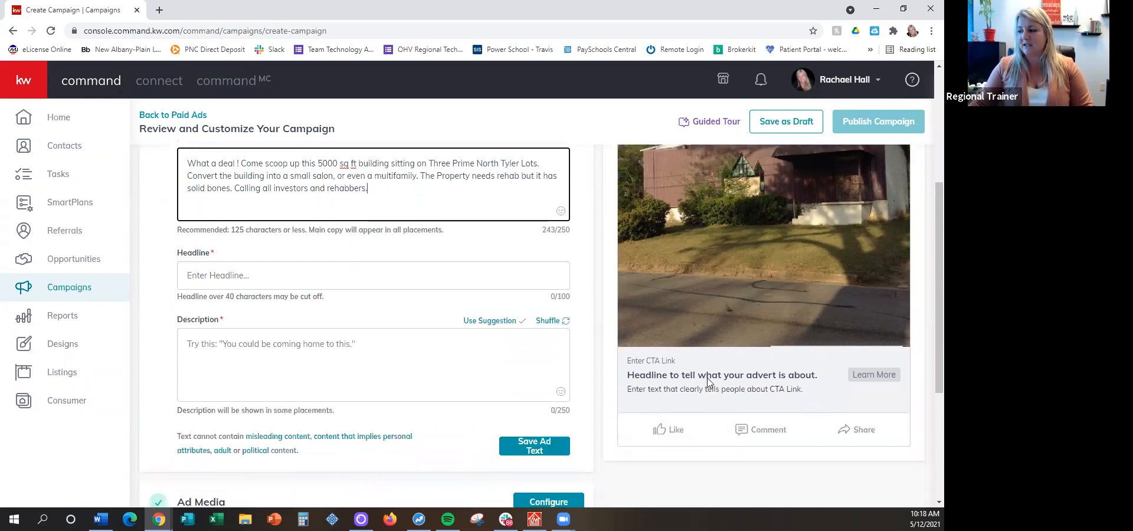
Enter "JUST LISTED!" as the ad's headline in place of the placeholder
{"action": "left_click_drag", "start_coordinate": [627, 380], "coordinate": [823, 378]}
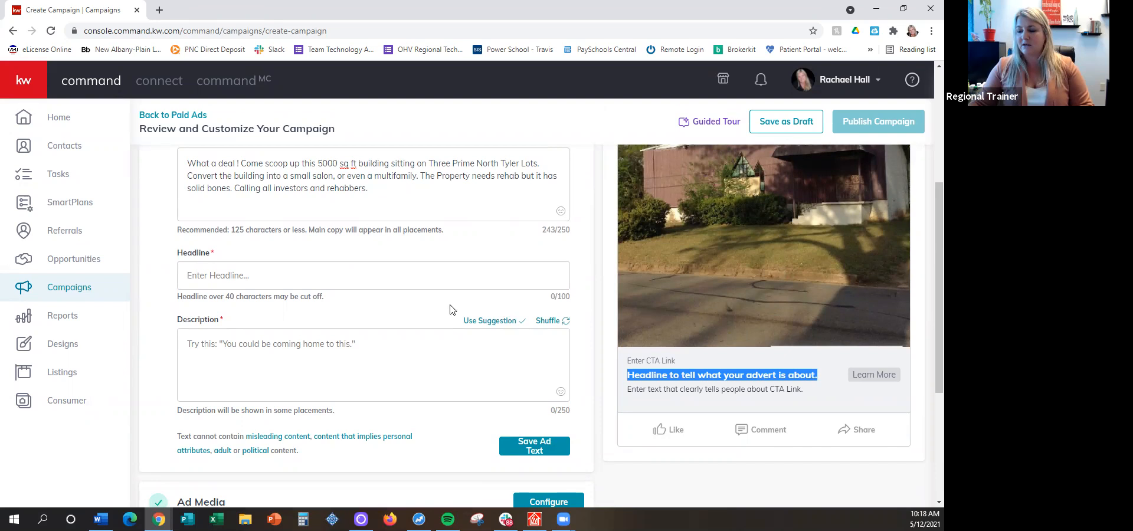
{"action": "double_click", "coordinate": [195, 258]}
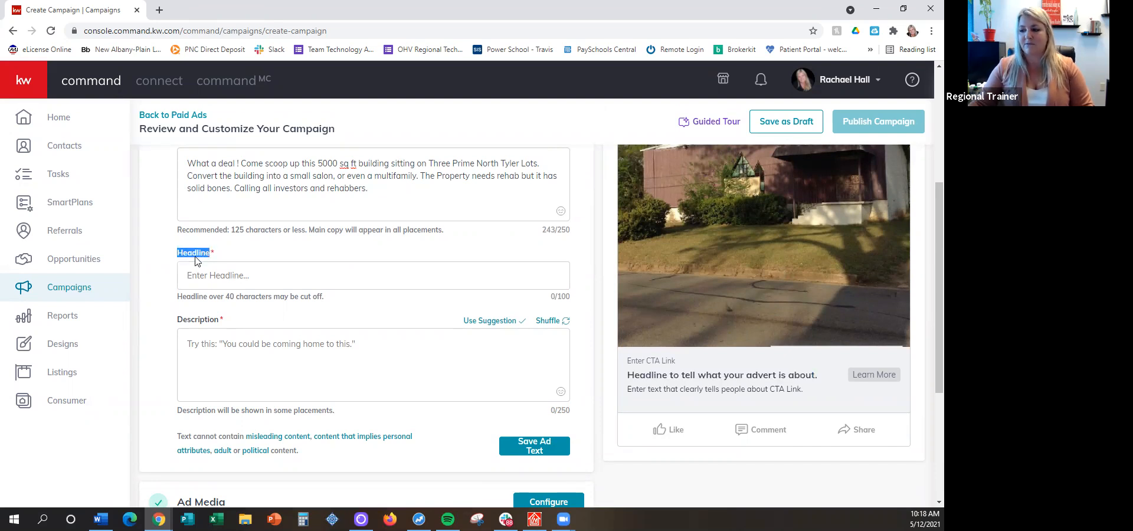
{"action": "left_click", "coordinate": [225, 276]}
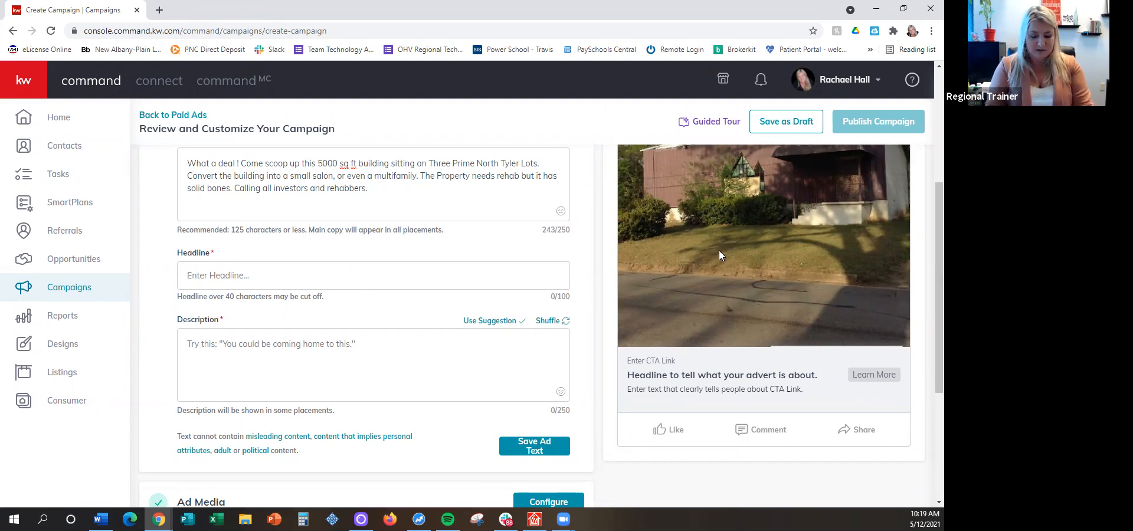
{"action": "type", "text": "JUST"}
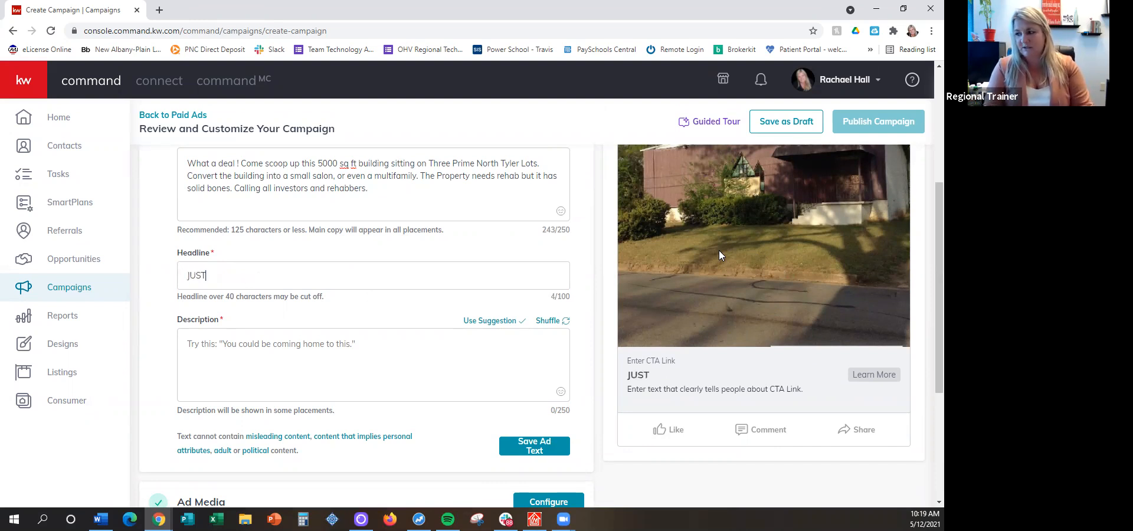
{"action": "type", "text": " LISTED"}
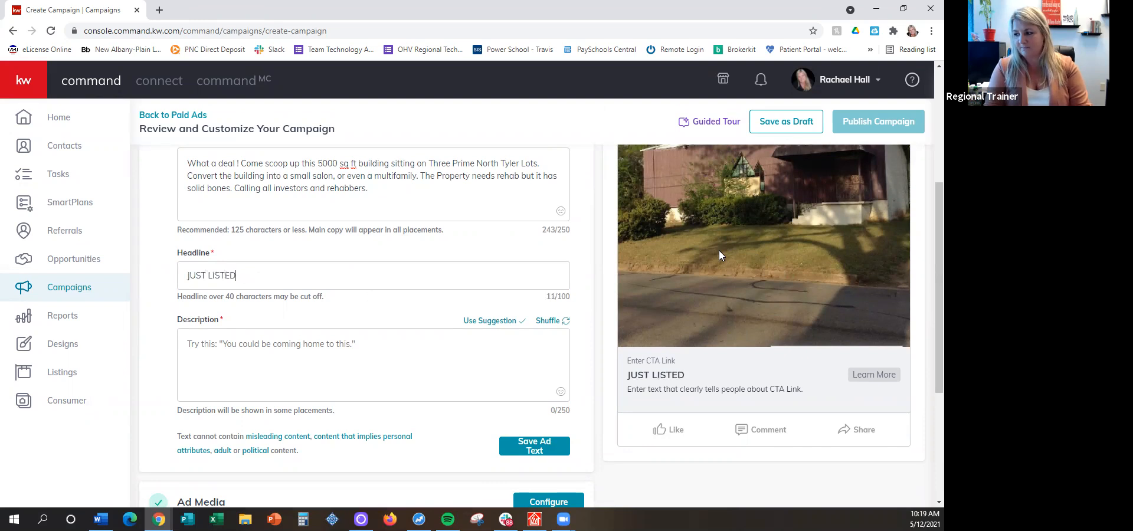
{"action": "type", "text": "!"}
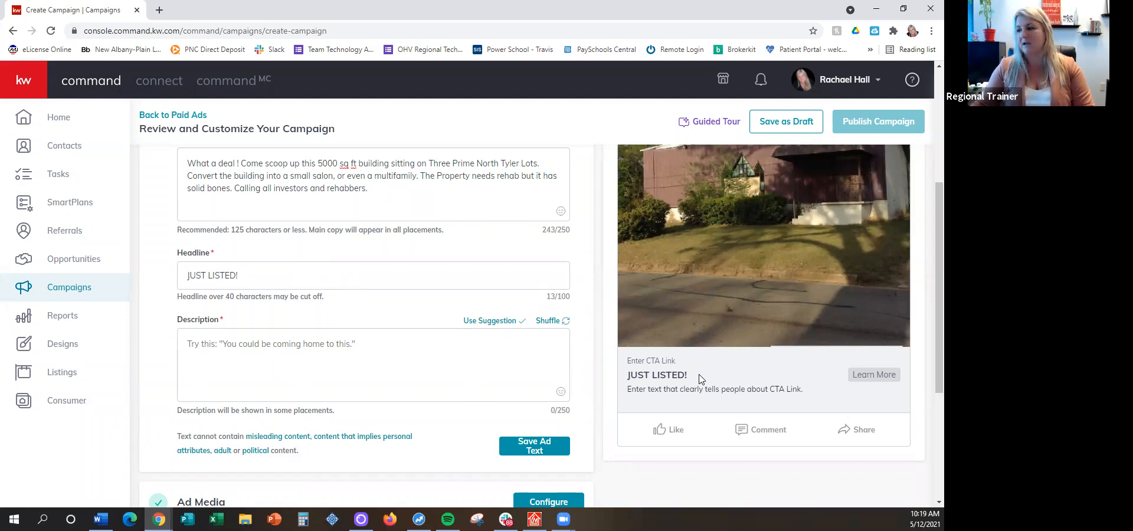
Review the main copy and headline again in both the ad preview and the ad text fields
{"action": "scroll", "coordinate": [696, 380], "scroll_direction": "up", "scroll_amount": 1}
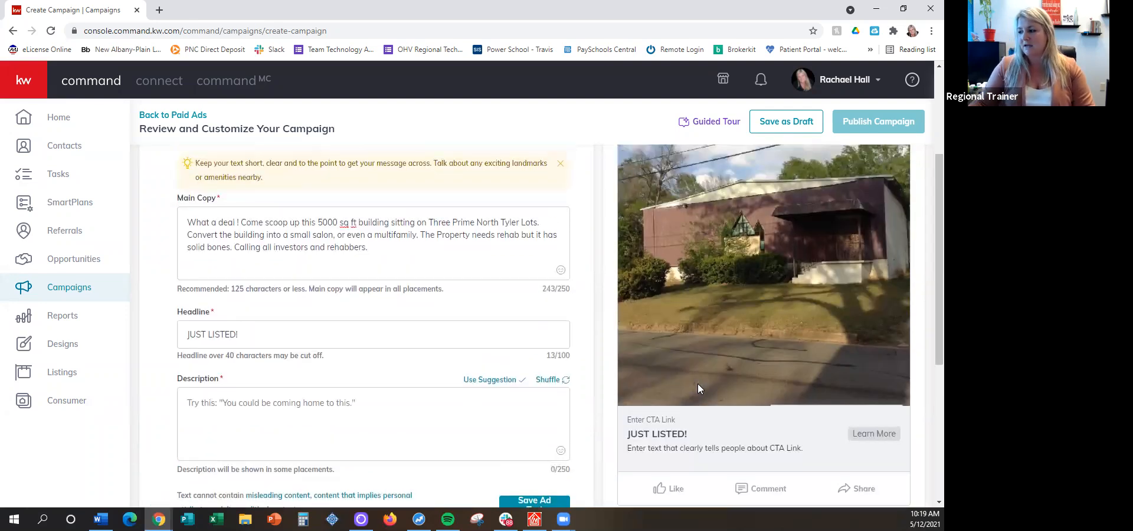
{"action": "scroll", "coordinate": [665, 399], "scroll_direction": "up", "scroll_amount": 2}
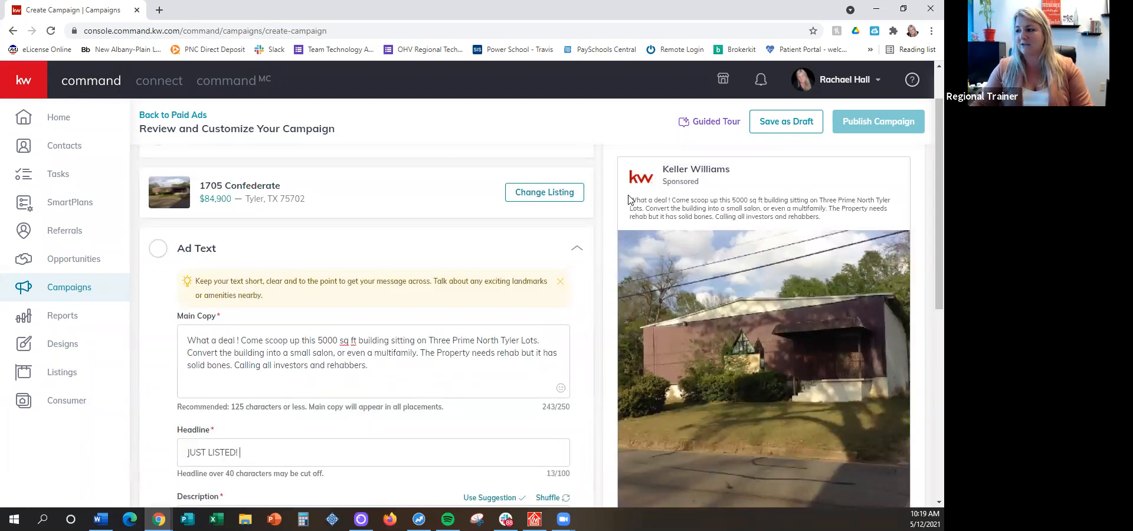
{"action": "left_click_drag", "start_coordinate": [630, 197], "coordinate": [884, 220]}
{"action": "left_click", "coordinate": [798, 198]}
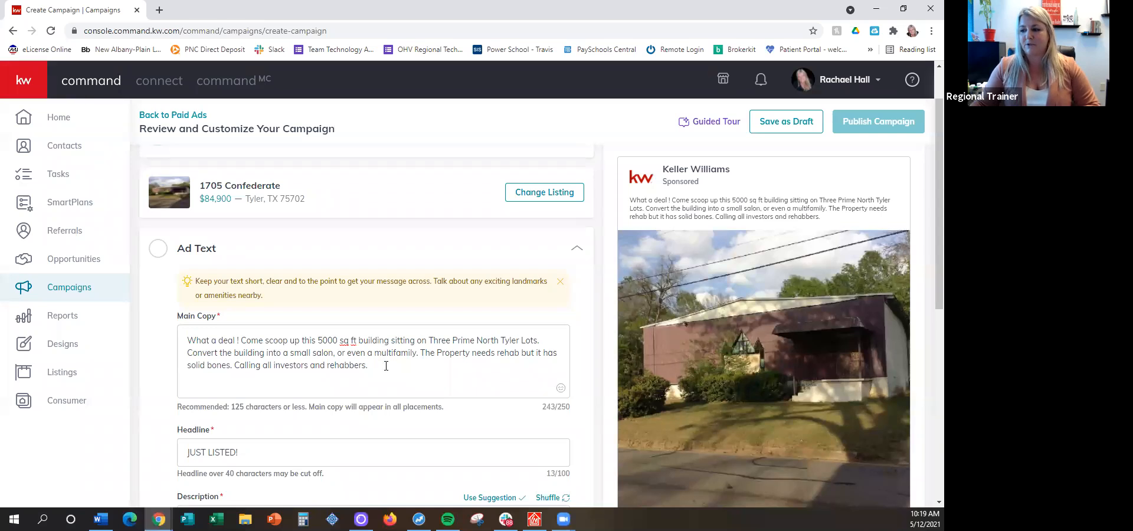
{"action": "left_click", "coordinate": [184, 339]}
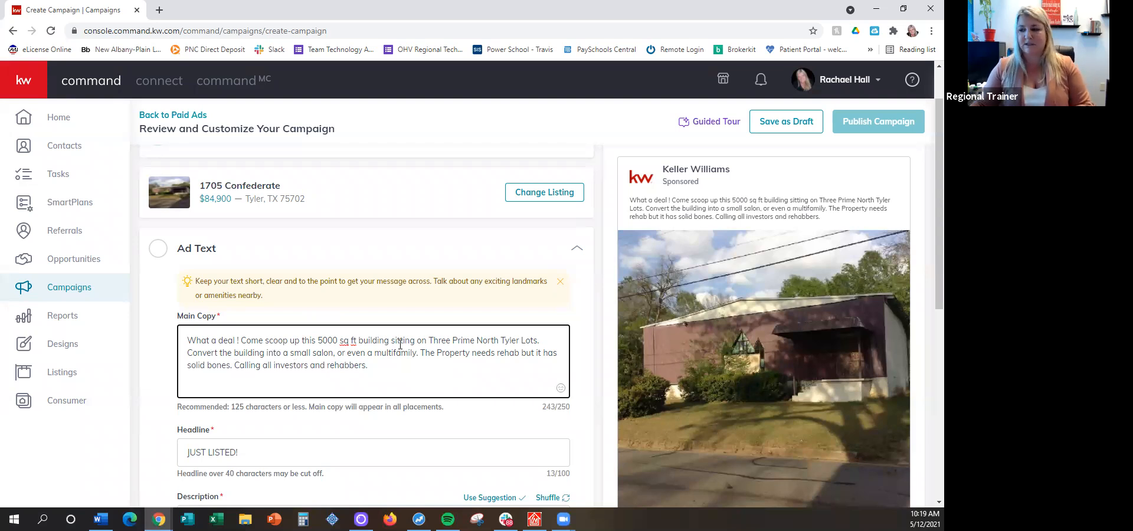
{"action": "scroll", "coordinate": [400, 345], "scroll_direction": "down", "scroll_amount": 4}
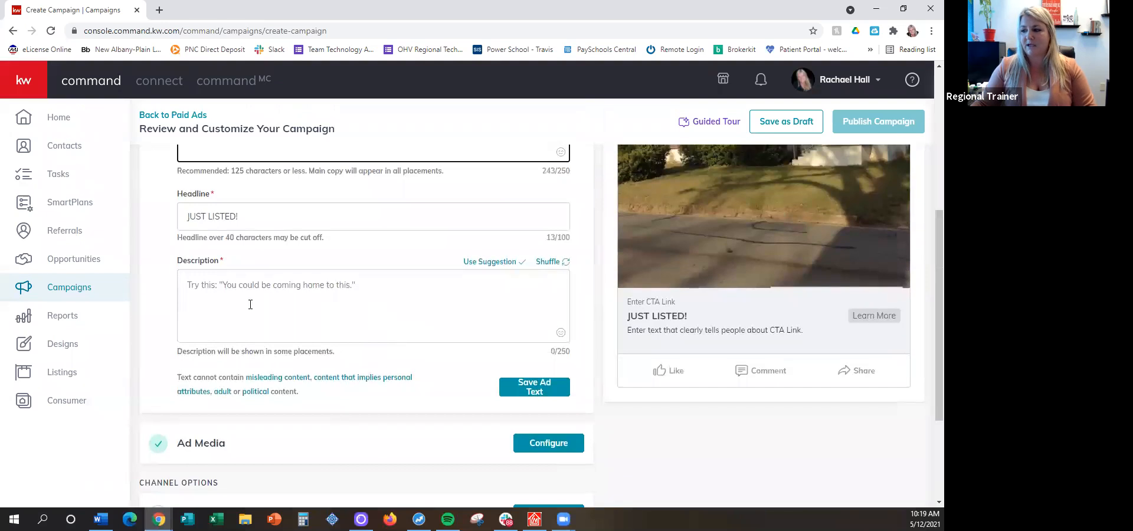
{"action": "left_click", "coordinate": [248, 211]}
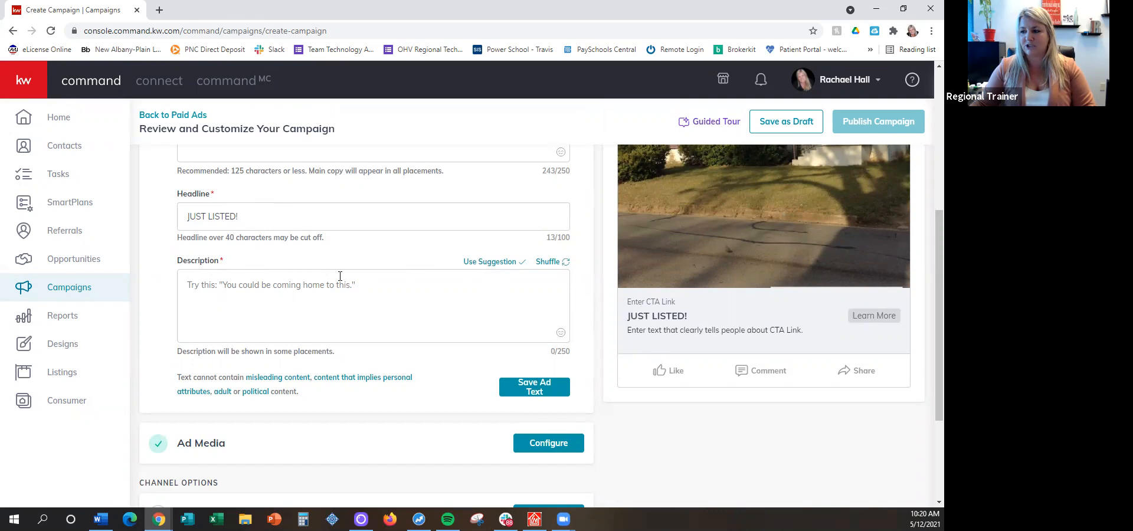
Shuffle to the suggested description "Schedule a private tour with me today.", apply it and save the ad text
{"action": "left_click", "coordinate": [547, 263]}
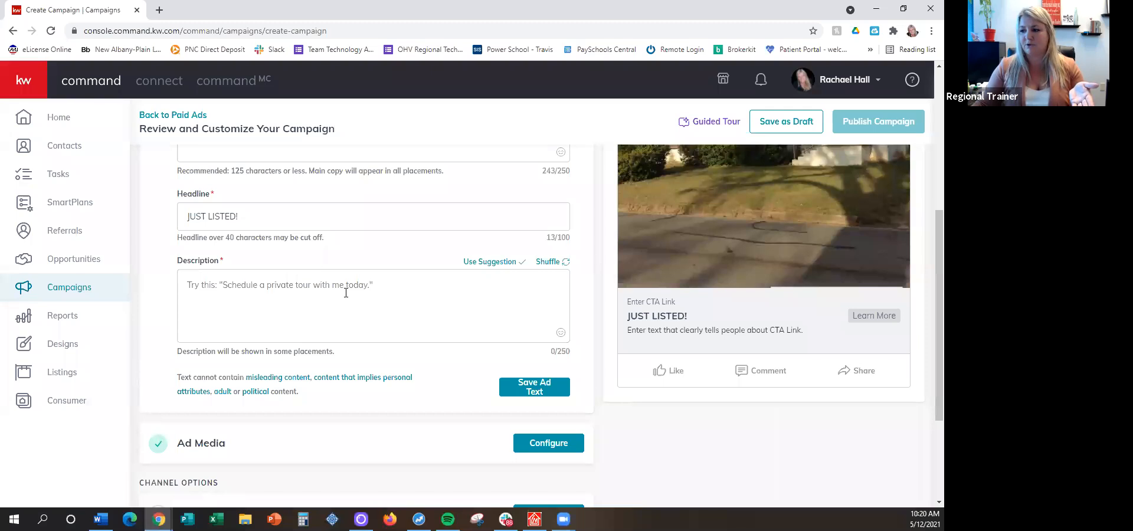
{"action": "left_click", "coordinate": [478, 267]}
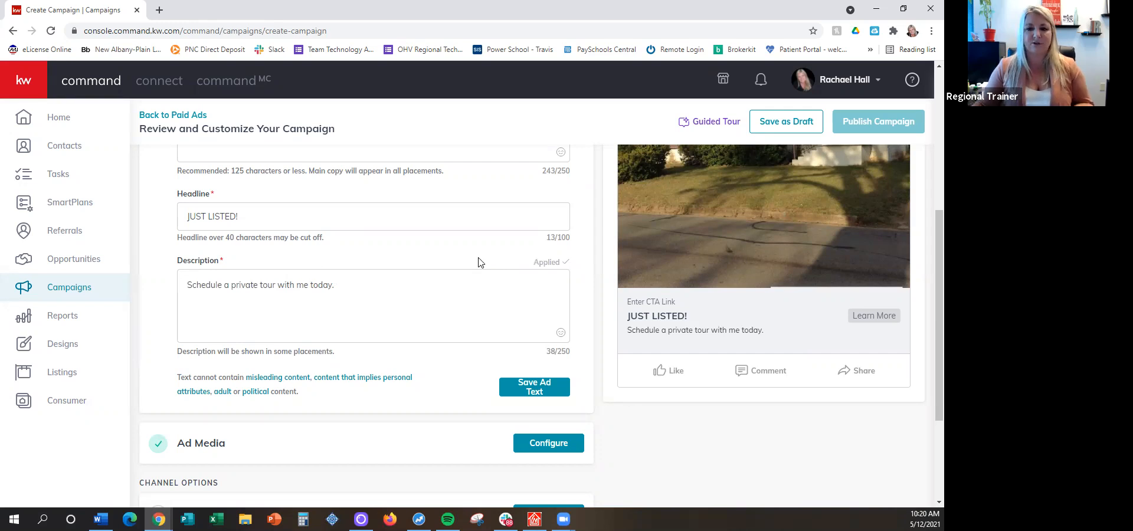
{"action": "scroll", "coordinate": [376, 302], "scroll_direction": "up", "scroll_amount": 5}
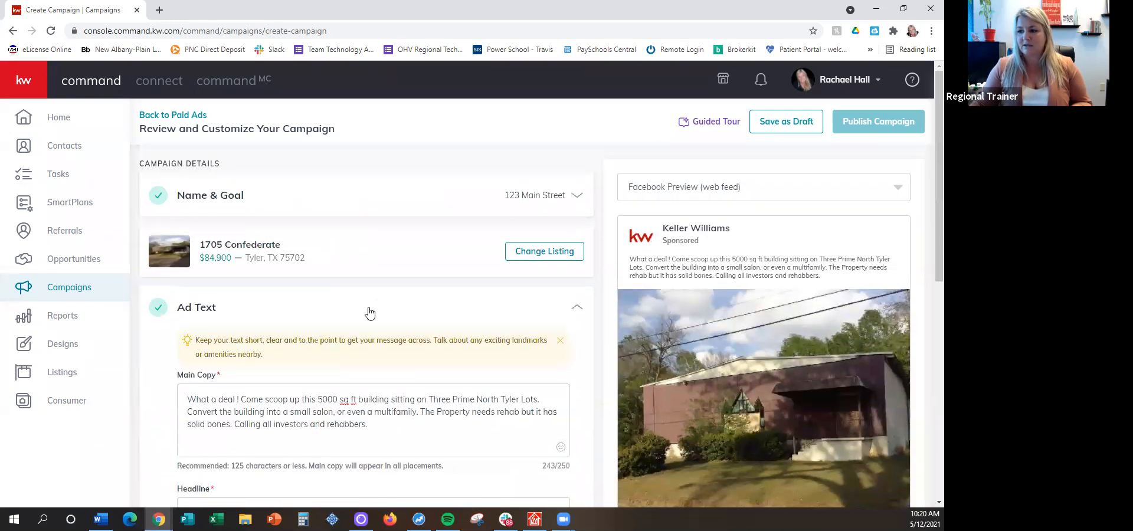
{"action": "scroll", "coordinate": [437, 322], "scroll_direction": "down", "scroll_amount": 1}
{"action": "scroll", "coordinate": [435, 322], "scroll_direction": "down", "scroll_amount": 5}
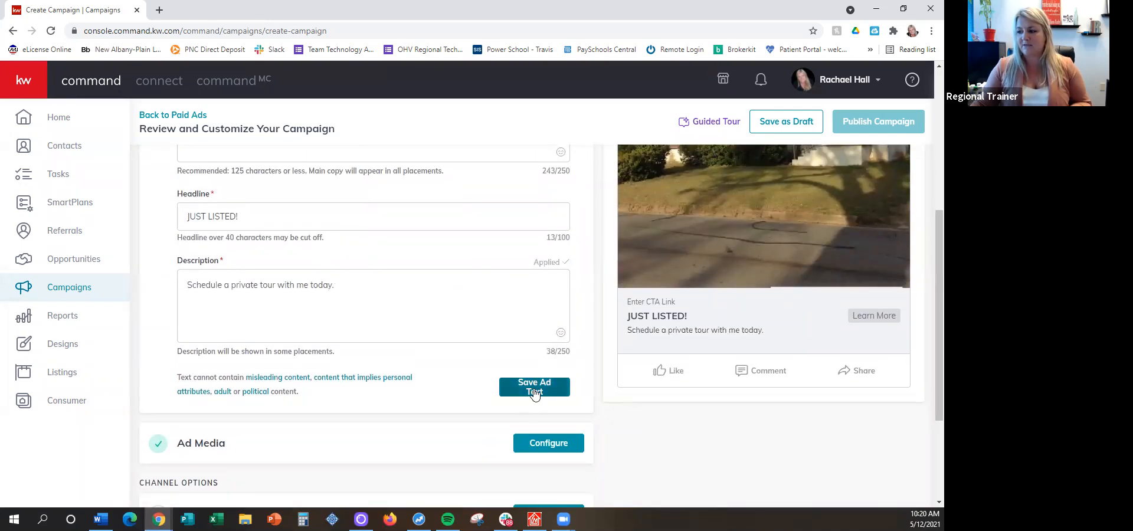
{"action": "left_click", "coordinate": [535, 387]}
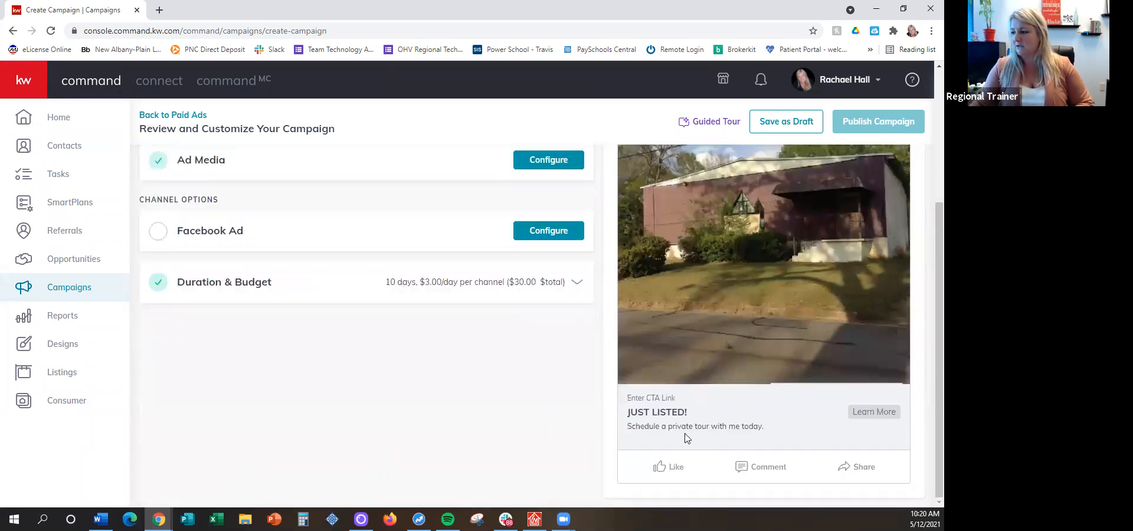
Open the Ad Media settings and look through the Add Images and Choose from Listing sources without adding media
{"action": "scroll", "coordinate": [661, 413], "scroll_direction": "up", "scroll_amount": 3}
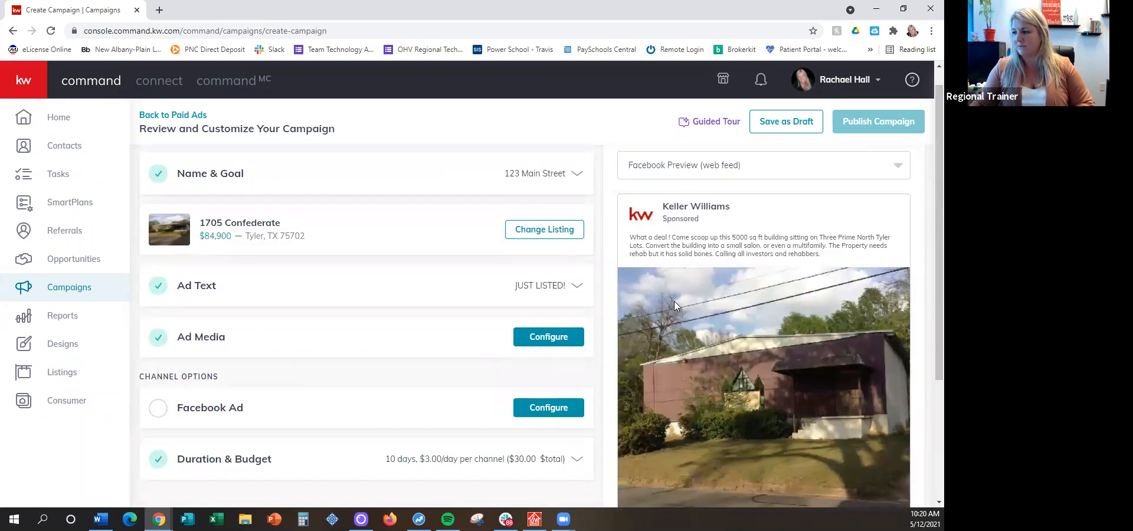
{"action": "scroll", "coordinate": [298, 271], "scroll_direction": "down", "scroll_amount": 2}
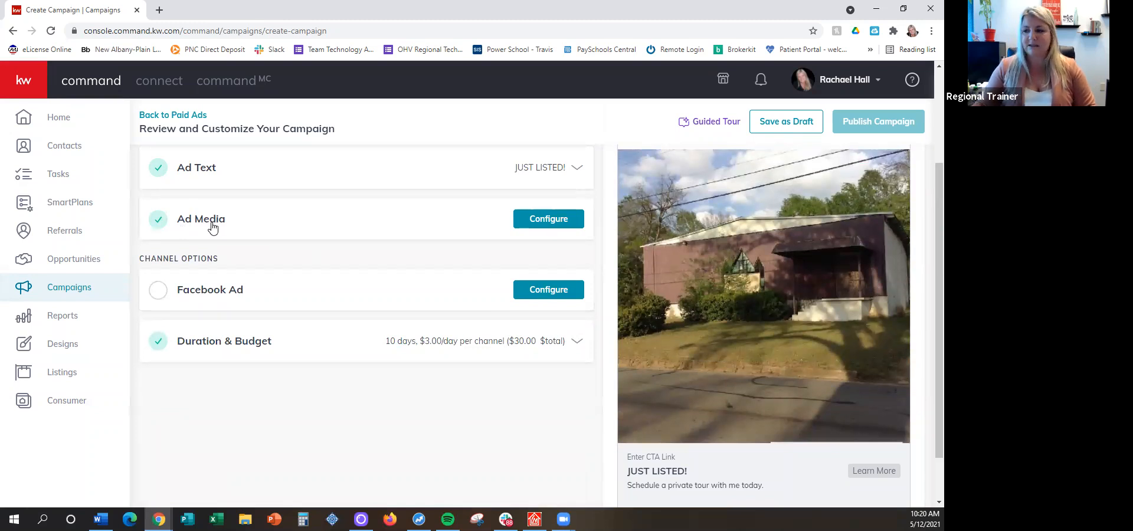
{"action": "left_click", "coordinate": [547, 225]}
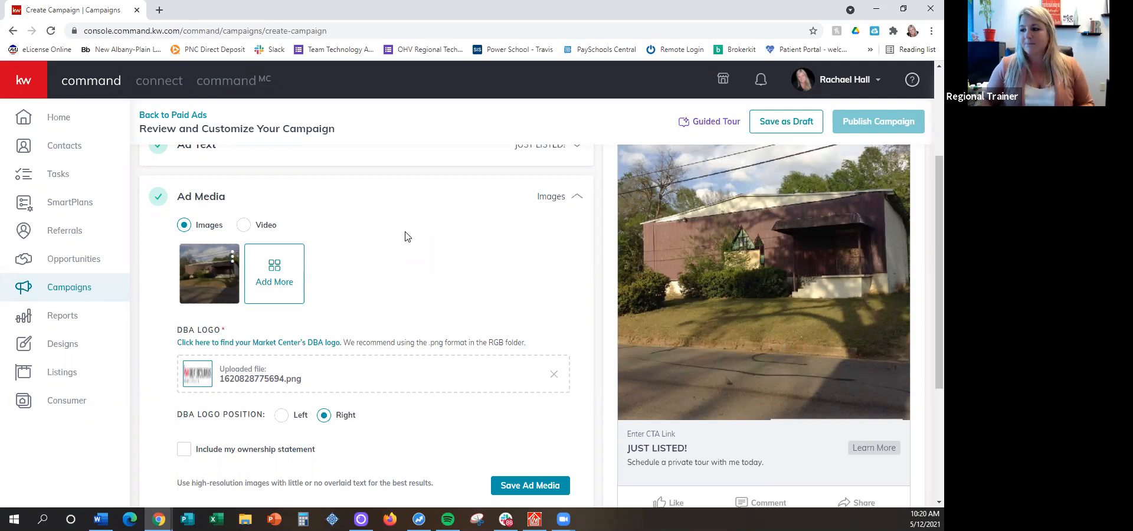
{"action": "left_click", "coordinate": [274, 275]}
{"action": "left_click", "coordinate": [395, 205]}
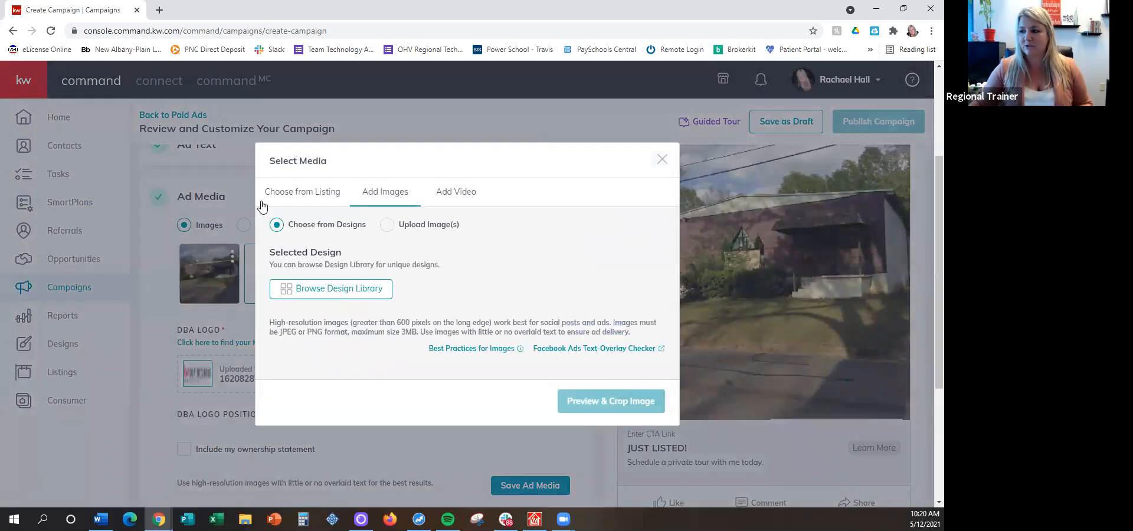
{"action": "left_click", "coordinate": [294, 193]}
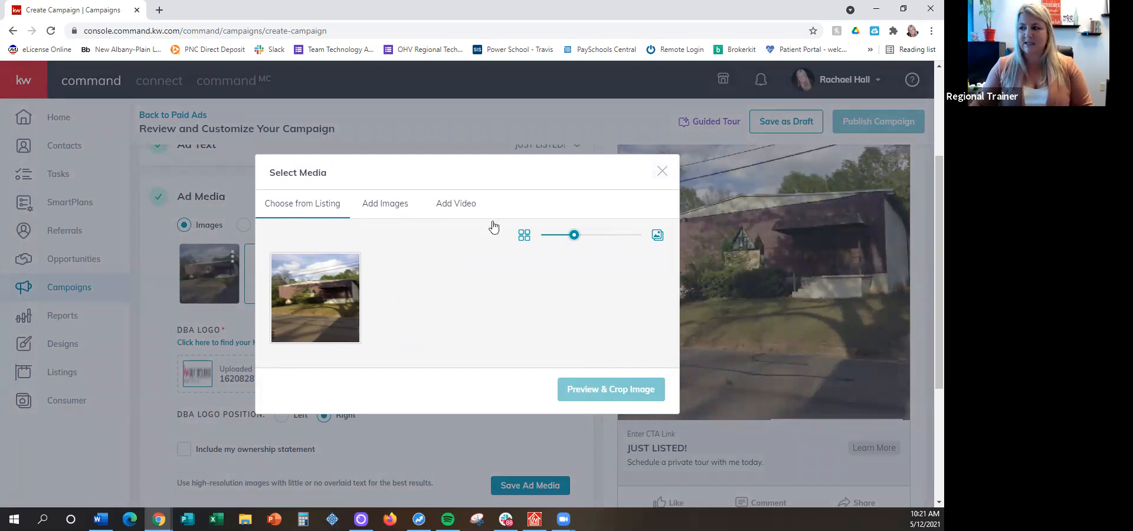
{"action": "left_click", "coordinate": [662, 171]}
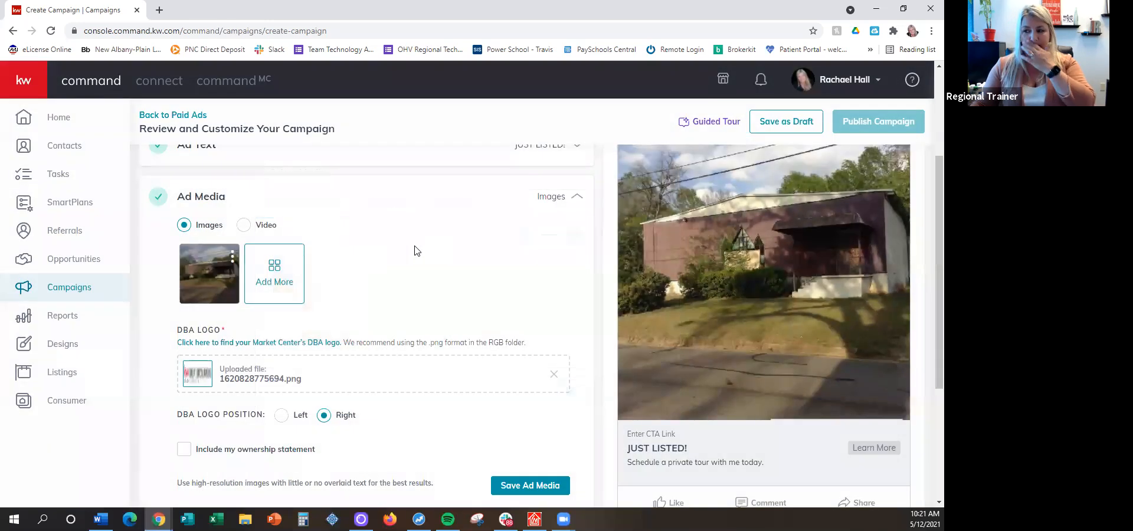
Review the listing image, DBA logo and logo position settings and save the ad media
{"action": "scroll", "coordinate": [416, 249], "scroll_direction": "up", "scroll_amount": 1}
{"action": "scroll", "coordinate": [416, 260], "scroll_direction": "up", "scroll_amount": 1}
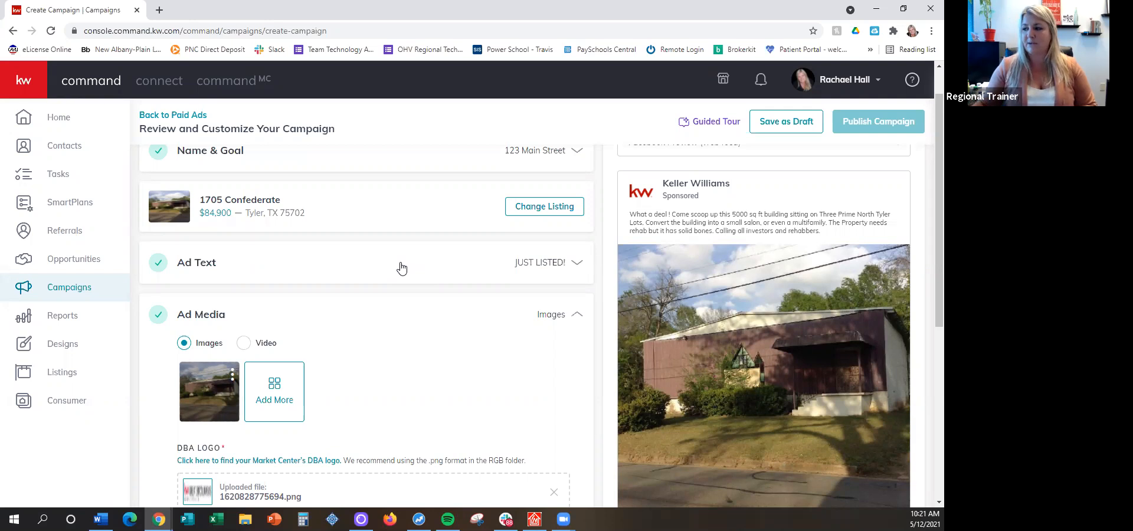
{"action": "scroll", "coordinate": [689, 213], "scroll_direction": "down", "scroll_amount": 1}
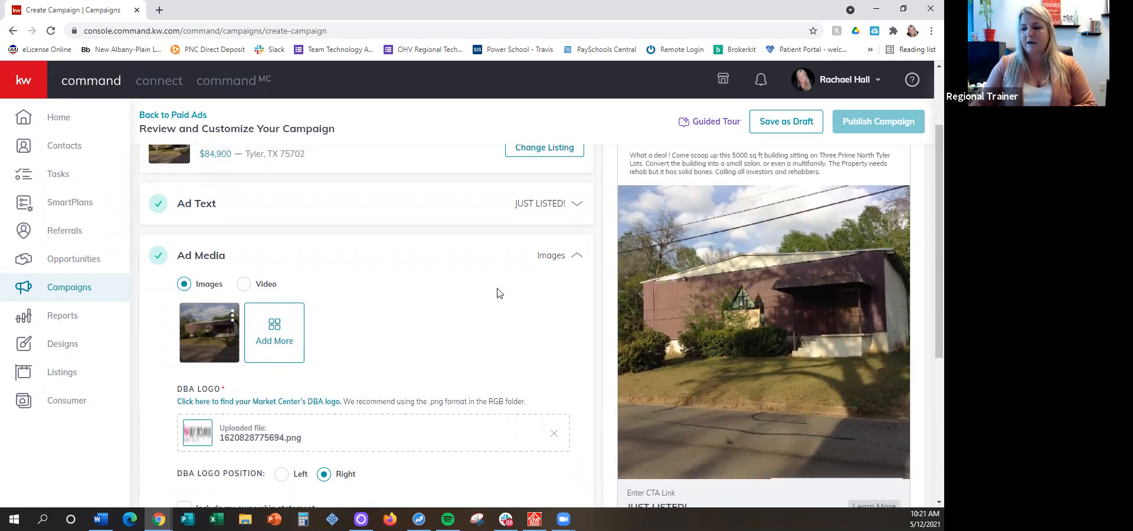
{"action": "scroll", "coordinate": [446, 283], "scroll_direction": "down", "scroll_amount": 1}
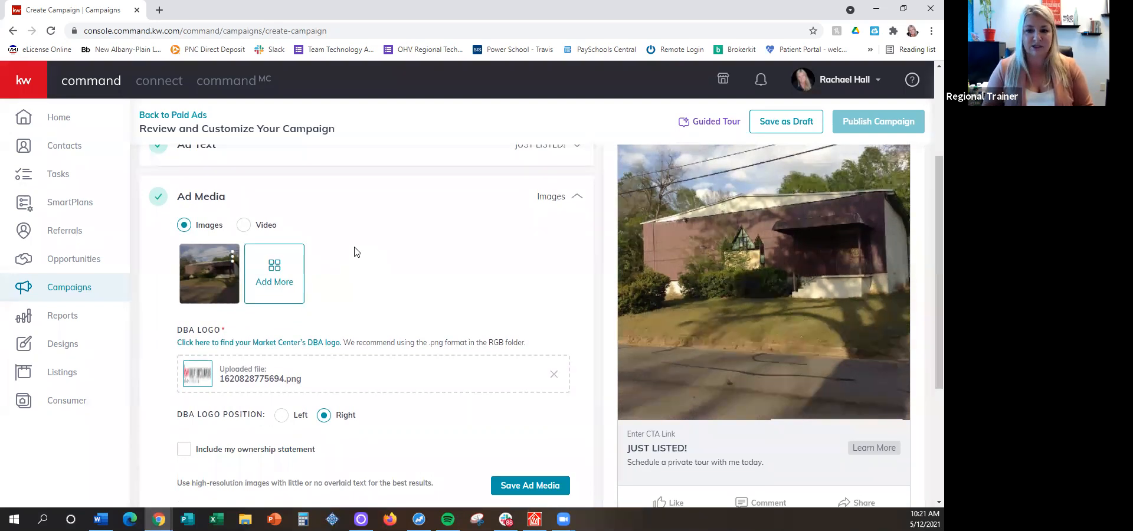
{"action": "scroll", "coordinate": [739, 248], "scroll_direction": "up", "scroll_amount": 1}
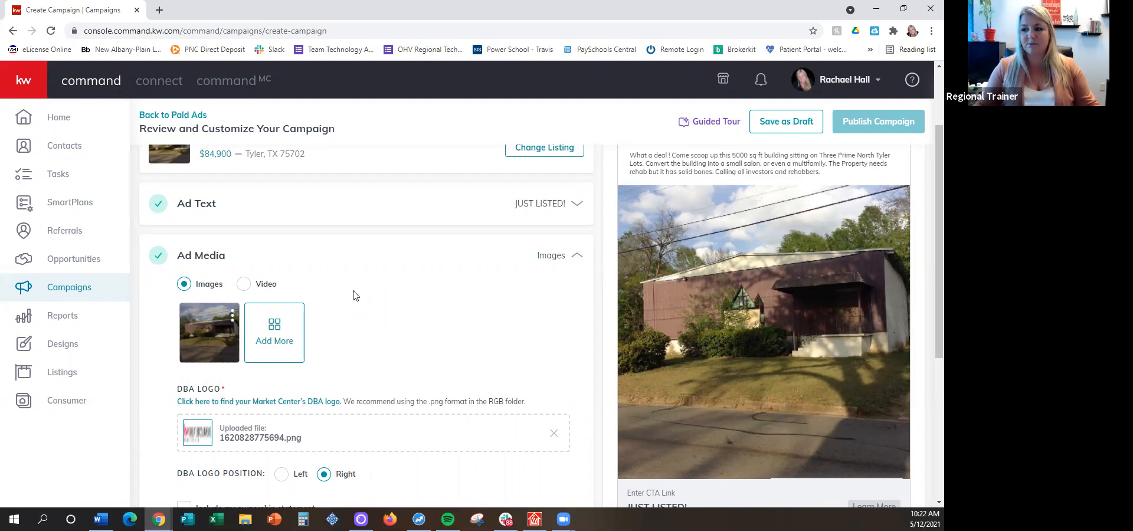
{"action": "scroll", "coordinate": [377, 294], "scroll_direction": "down", "scroll_amount": 1}
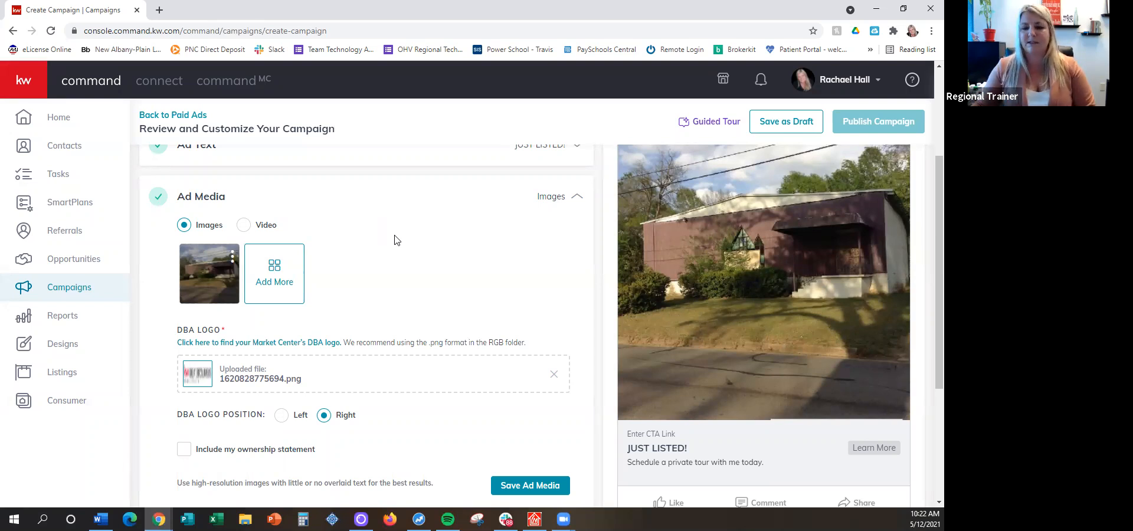
{"action": "scroll", "coordinate": [395, 239], "scroll_direction": "down", "scroll_amount": 1}
{"action": "scroll", "coordinate": [395, 240], "scroll_direction": "down", "scroll_amount": 2}
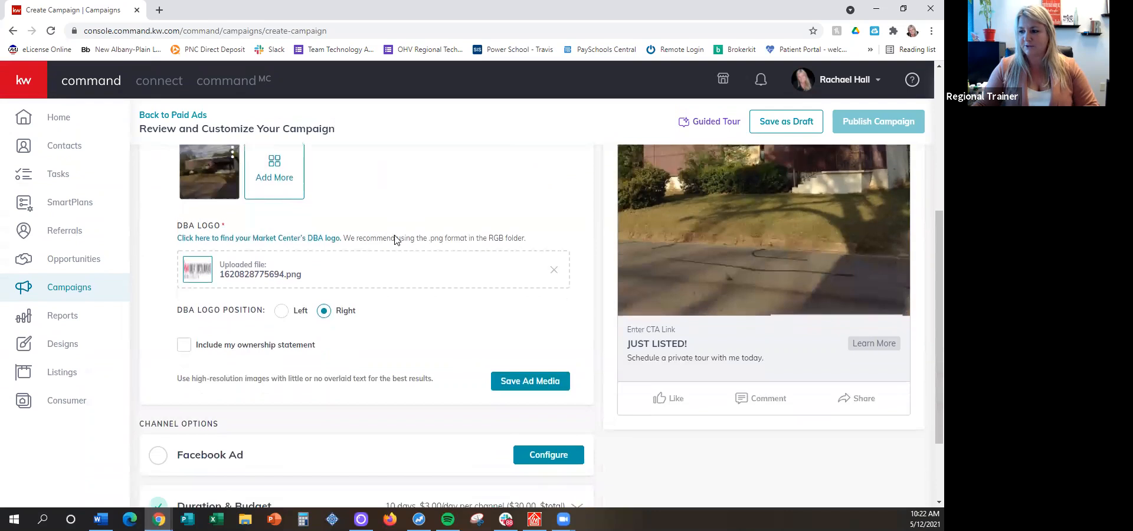
{"action": "scroll", "coordinate": [439, 269], "scroll_direction": "up", "scroll_amount": 3}
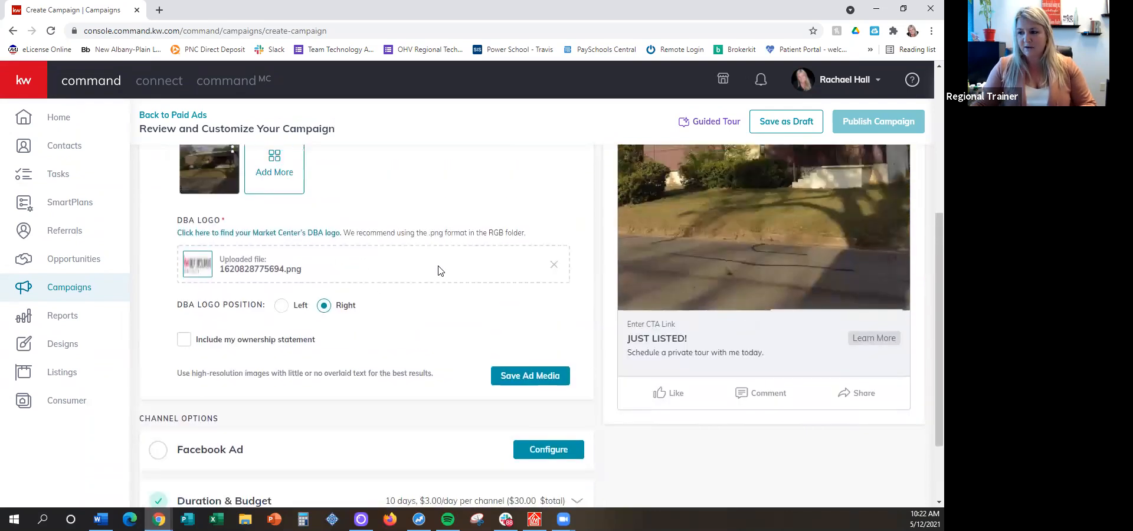
{"action": "left_click", "coordinate": [531, 486]}
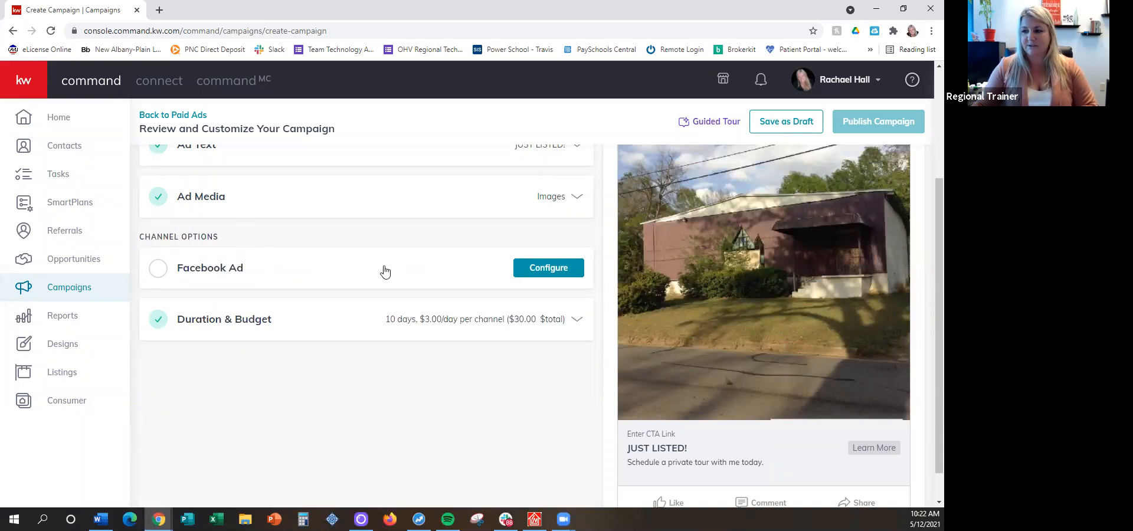
Open the Facebook Ad configuration and choose the agent's own Keller Williams Greater Columbus page for the ad
{"action": "left_click", "coordinate": [556, 270]}
{"action": "scroll", "coordinate": [555, 271], "scroll_direction": "down", "scroll_amount": 1}
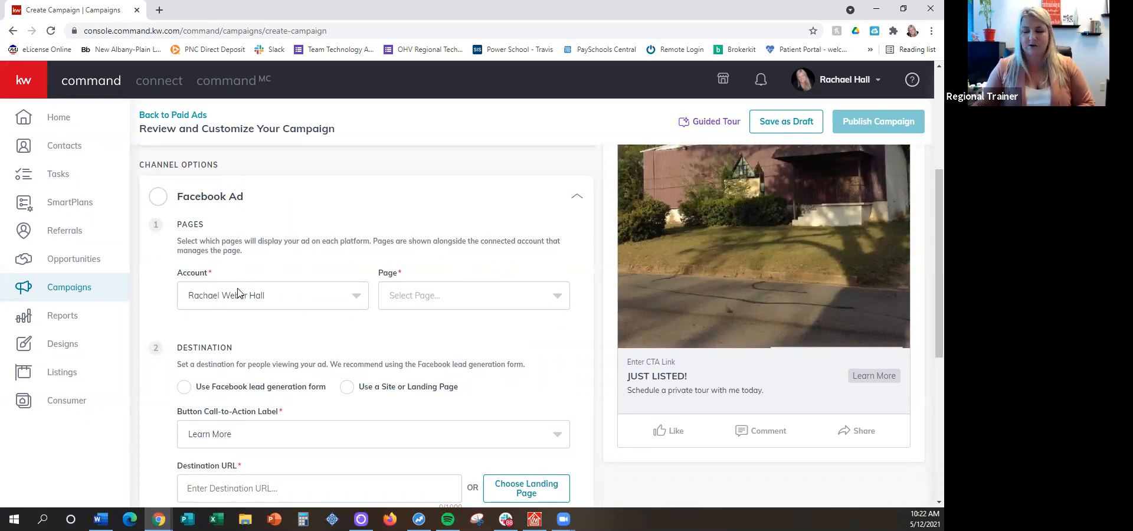
{"action": "left_click", "coordinate": [441, 298]}
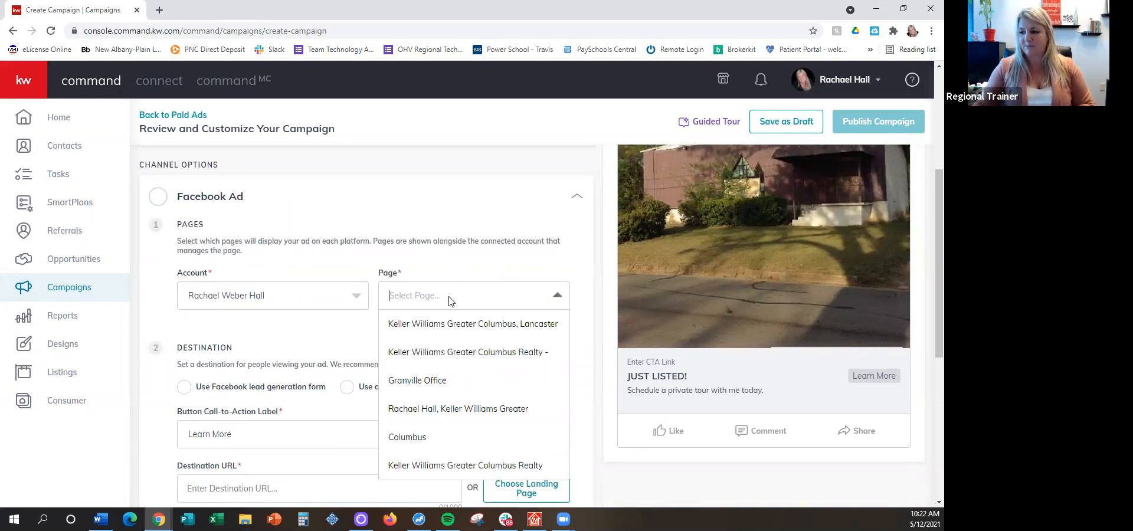
{"action": "scroll", "coordinate": [462, 252], "scroll_direction": "down", "scroll_amount": 1}
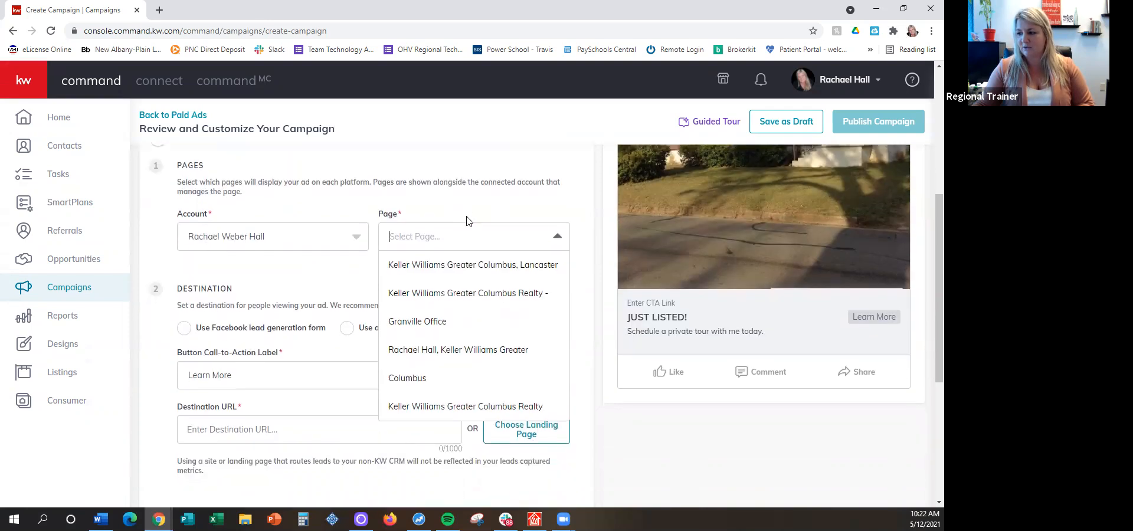
{"action": "left_click", "coordinate": [437, 354]}
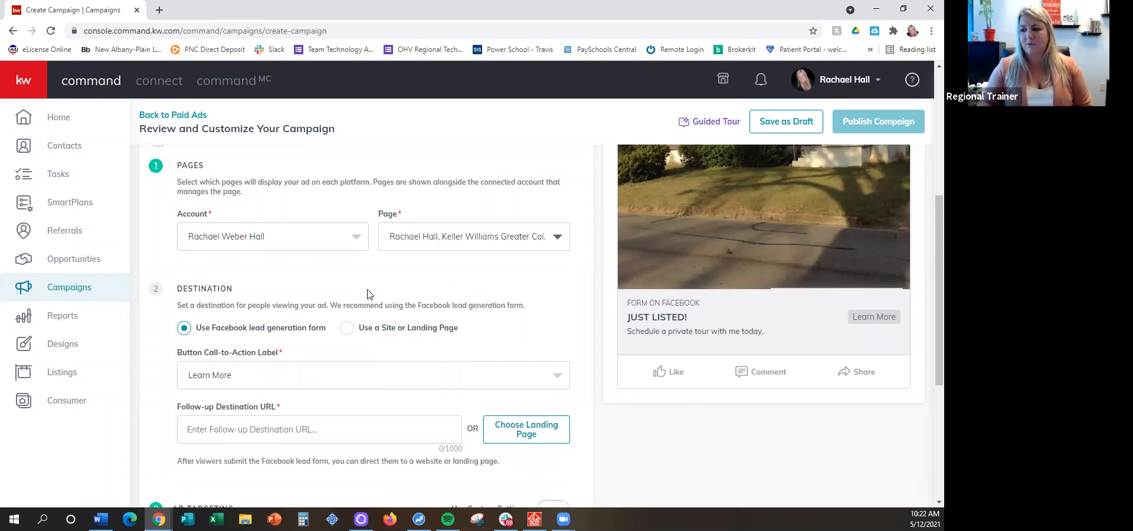
Switch the ad destination to a site or landing page and return it to the Facebook lead generation form
{"action": "left_click", "coordinate": [347, 329]}
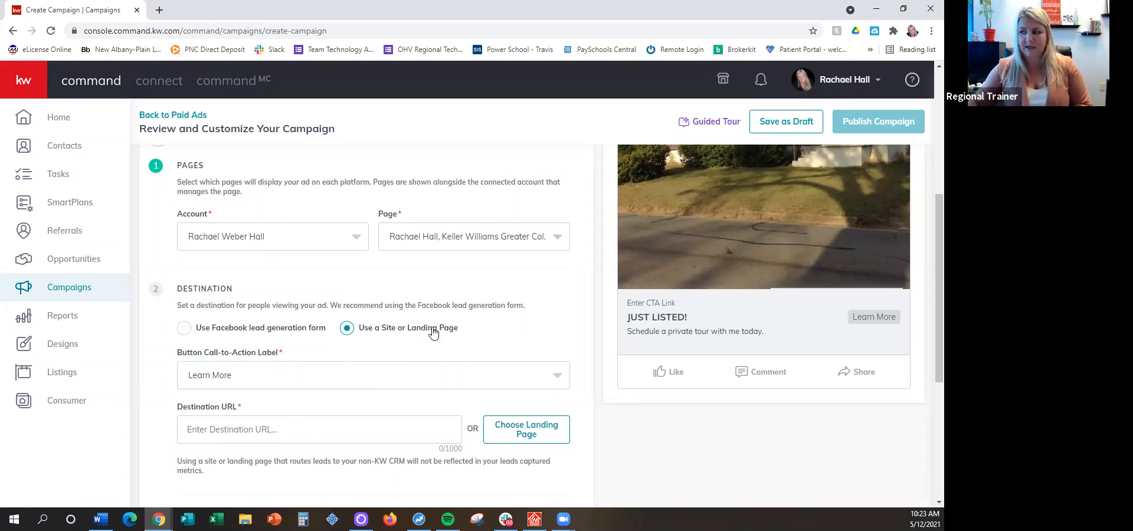
{"action": "scroll", "coordinate": [431, 299], "scroll_direction": "down", "scroll_amount": 1}
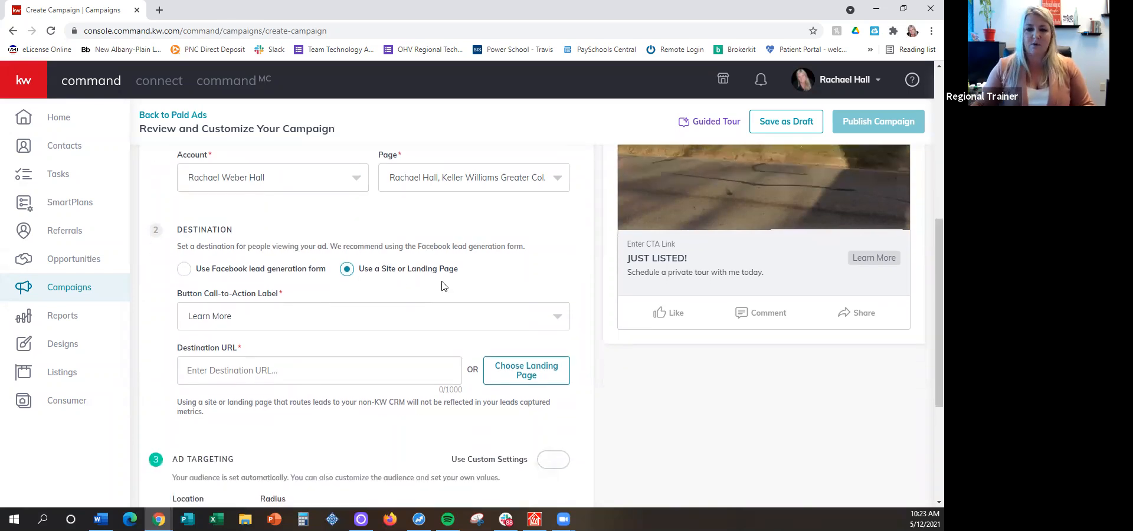
{"action": "left_click", "coordinate": [184, 270]}
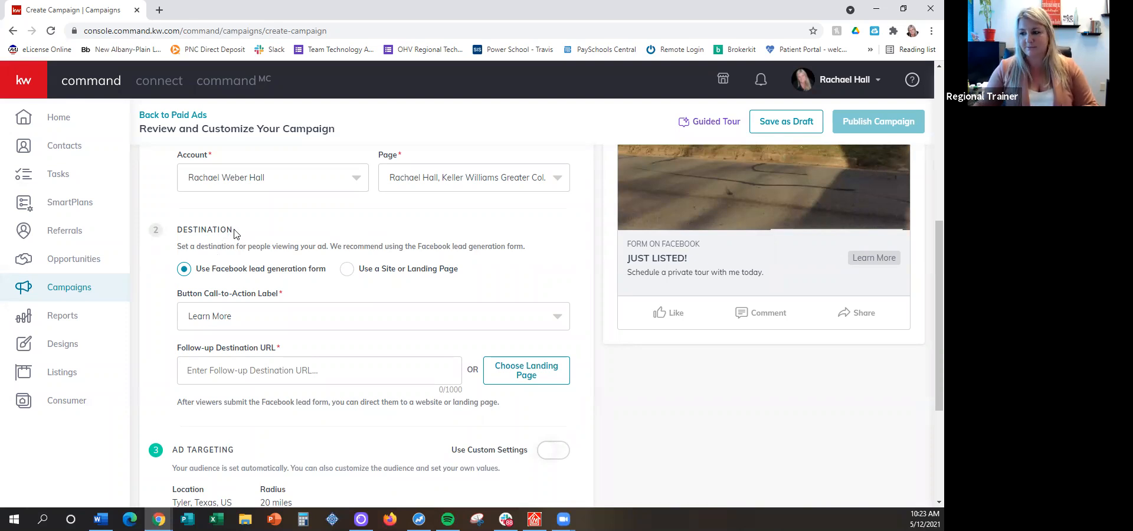
Check how the chosen page's name is shown in the Facebook web feed preview
{"action": "scroll", "coordinate": [234, 233], "scroll_direction": "up", "scroll_amount": 1}
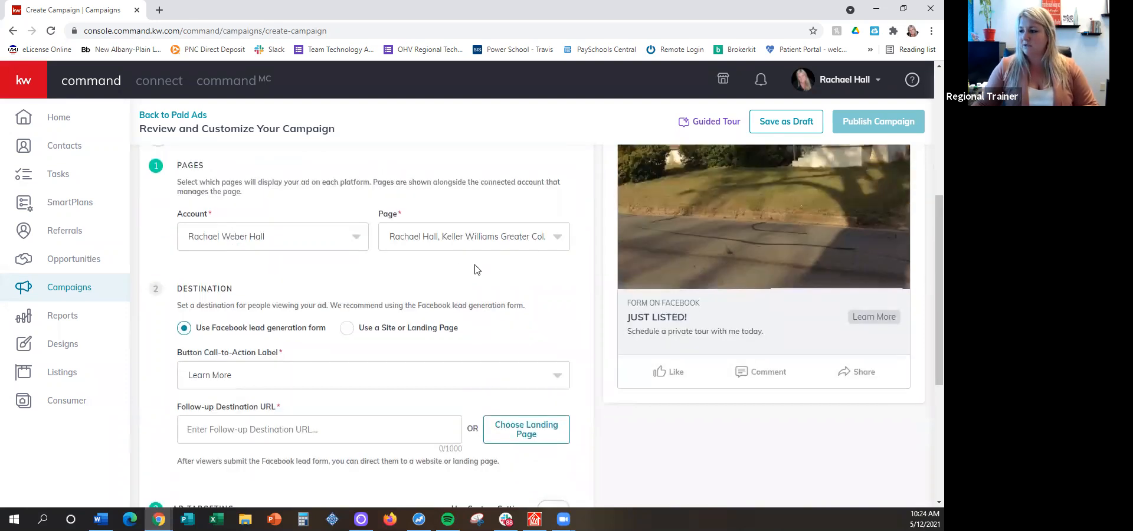
{"action": "scroll", "coordinate": [545, 334], "scroll_direction": "up", "scroll_amount": 5}
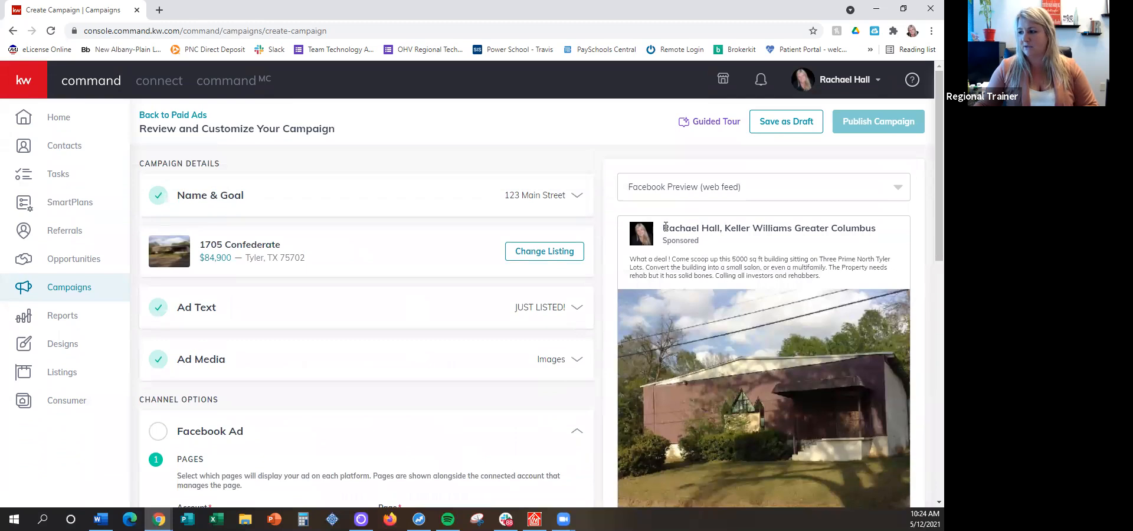
{"action": "left_click_drag", "start_coordinate": [662, 228], "coordinate": [889, 229]}
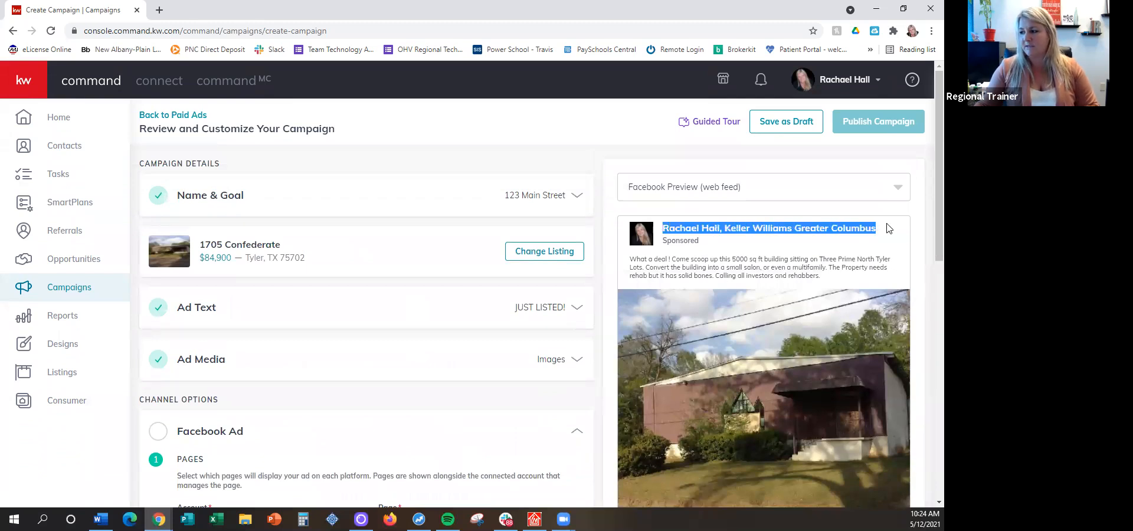
{"action": "left_click", "coordinate": [889, 229]}
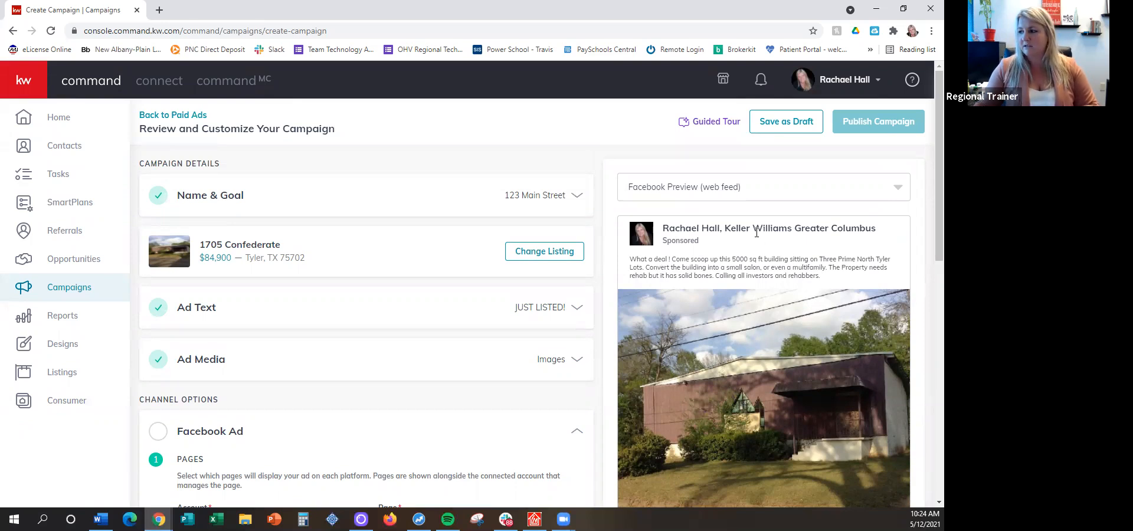
Examine the ad's destination settings, focusing on the required Follow-up Destination URL
{"action": "scroll", "coordinate": [759, 244], "scroll_direction": "down", "scroll_amount": 1}
{"action": "scroll", "coordinate": [759, 244], "scroll_direction": "down", "scroll_amount": 4}
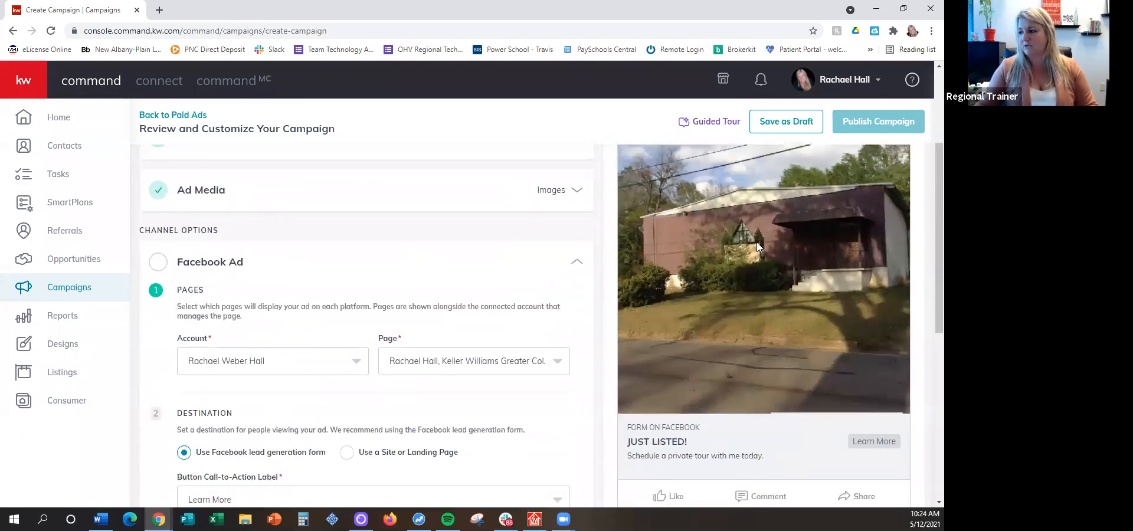
{"action": "scroll", "coordinate": [466, 321], "scroll_direction": "down", "scroll_amount": 2}
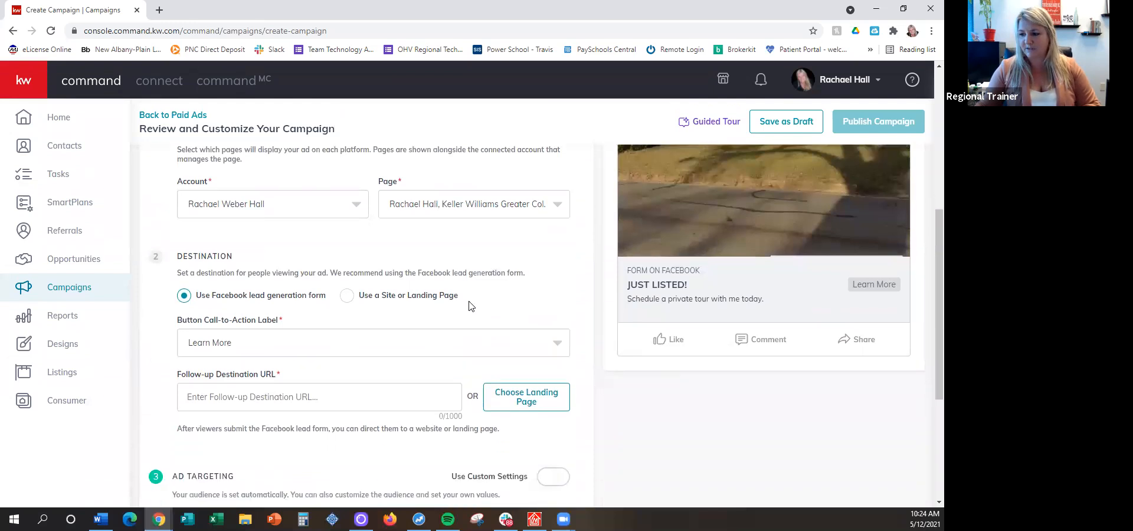
{"action": "scroll", "coordinate": [466, 230], "scroll_direction": "down", "scroll_amount": 1}
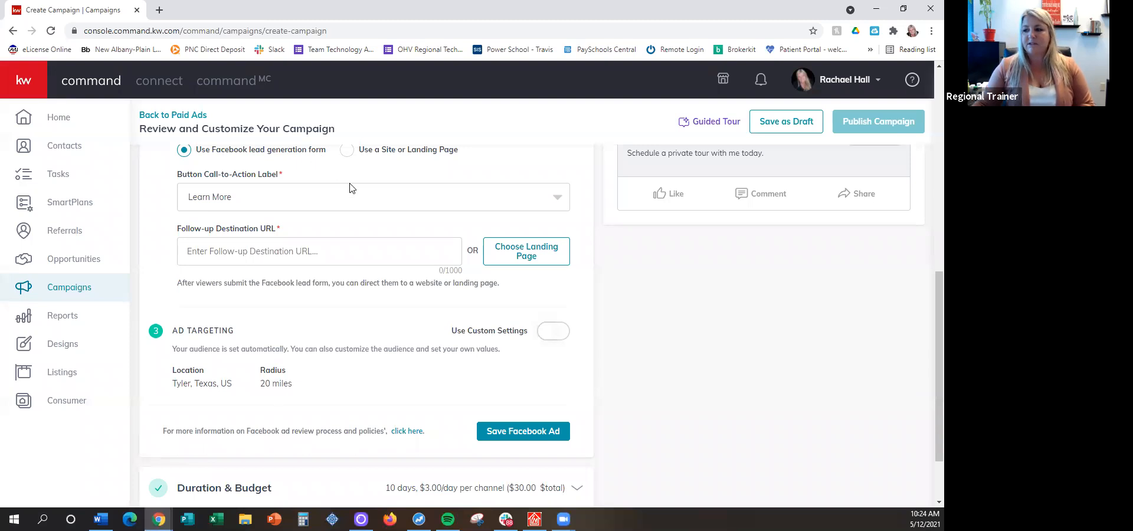
{"action": "left_click_drag", "start_coordinate": [179, 230], "coordinate": [287, 233]}
{"action": "left_click", "coordinate": [286, 233]}
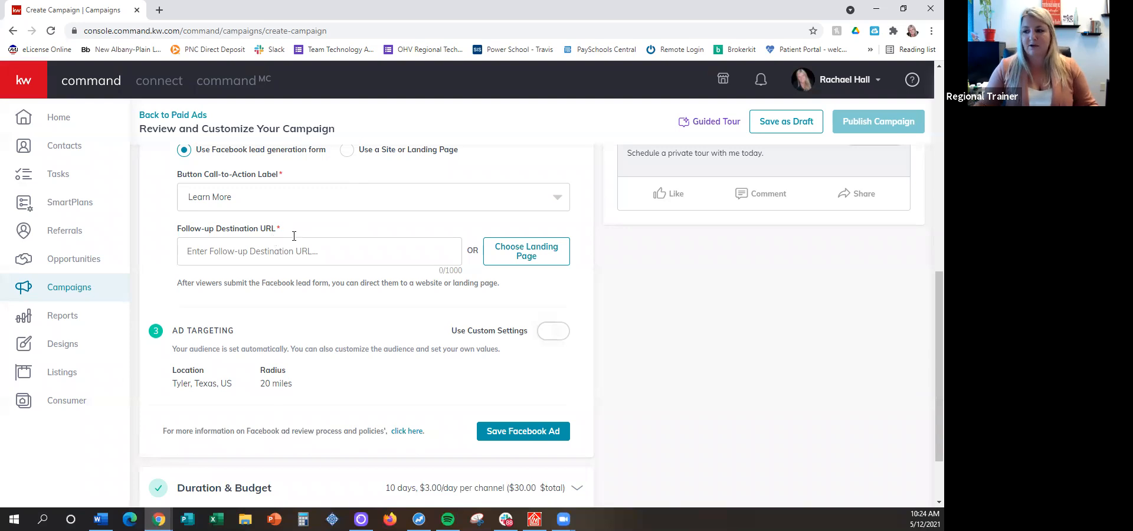
Open the agent's kw.com website in a new browser tab
{"action": "left_click", "coordinate": [160, 11]}
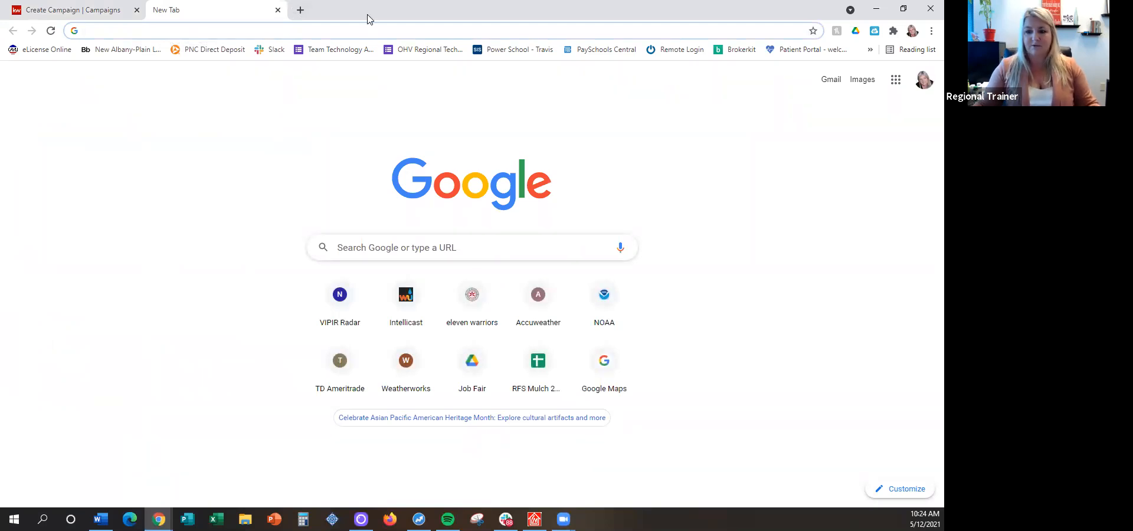
{"action": "type", "text": "rac"}
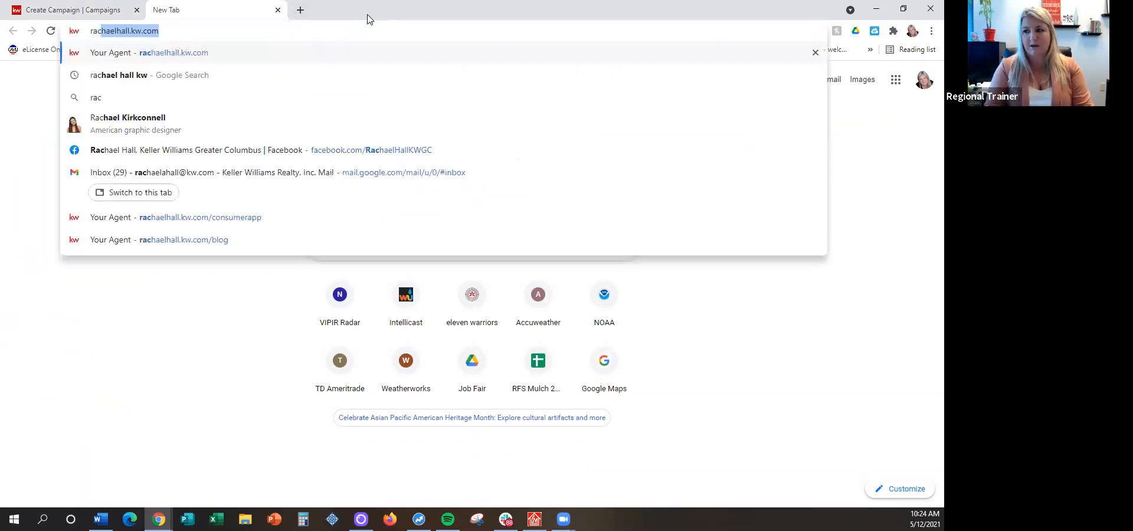
{"action": "key", "text": "Return"}
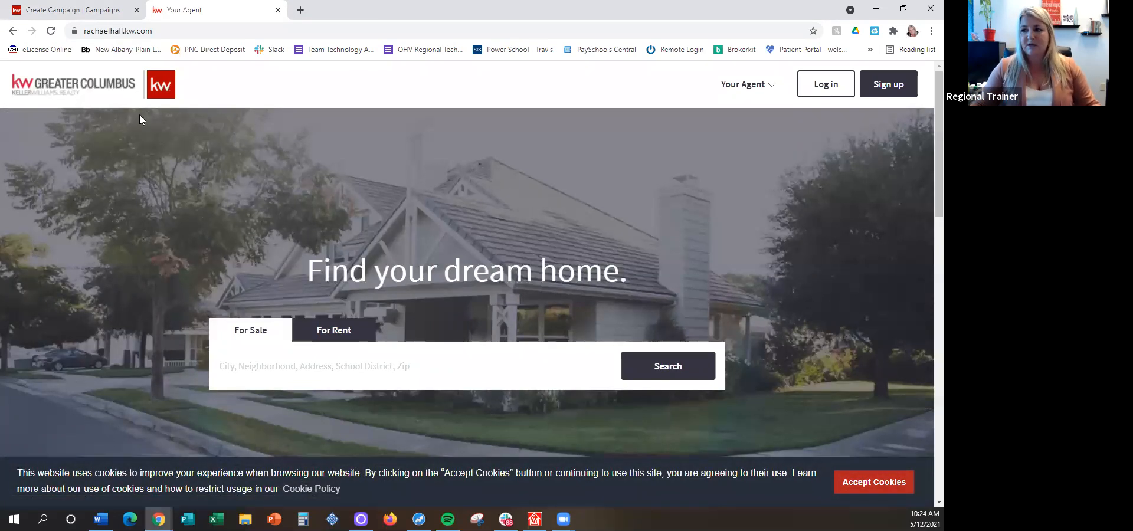
Copy the listing's street address from the campaign details and return to the agent's website
{"action": "left_click", "coordinate": [68, 10]}
{"action": "scroll", "coordinate": [305, 329], "scroll_direction": "up", "scroll_amount": 10}
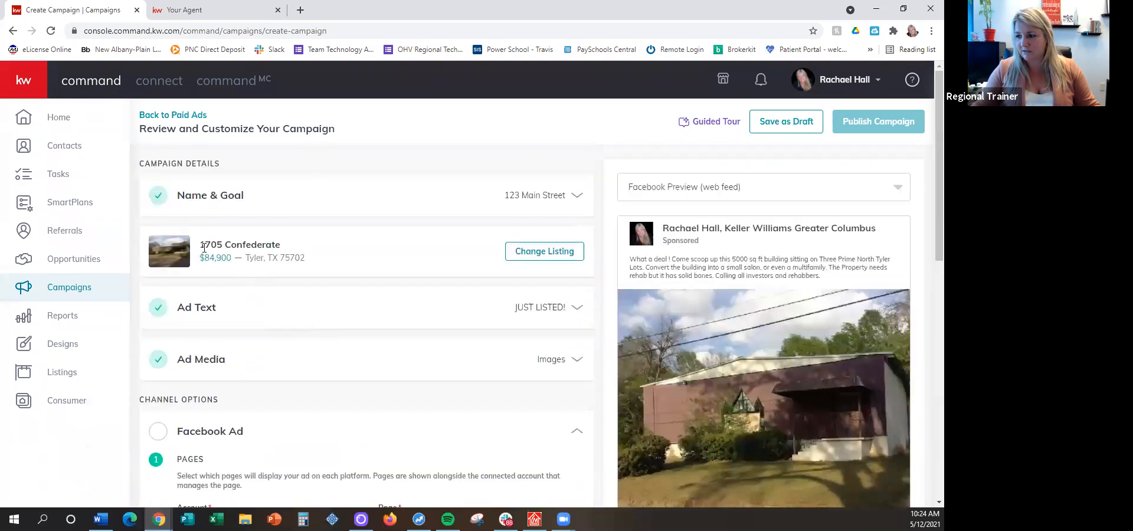
{"action": "left_click_drag", "start_coordinate": [200, 251], "coordinate": [298, 245]}
{"action": "key", "text": "ctrl+c"}
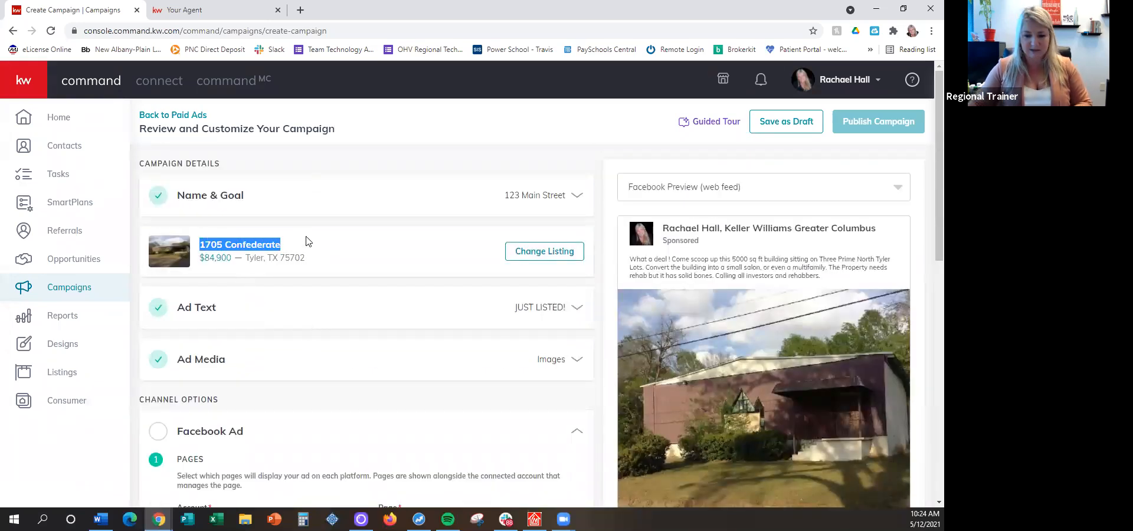
{"action": "left_click", "coordinate": [204, 8]}
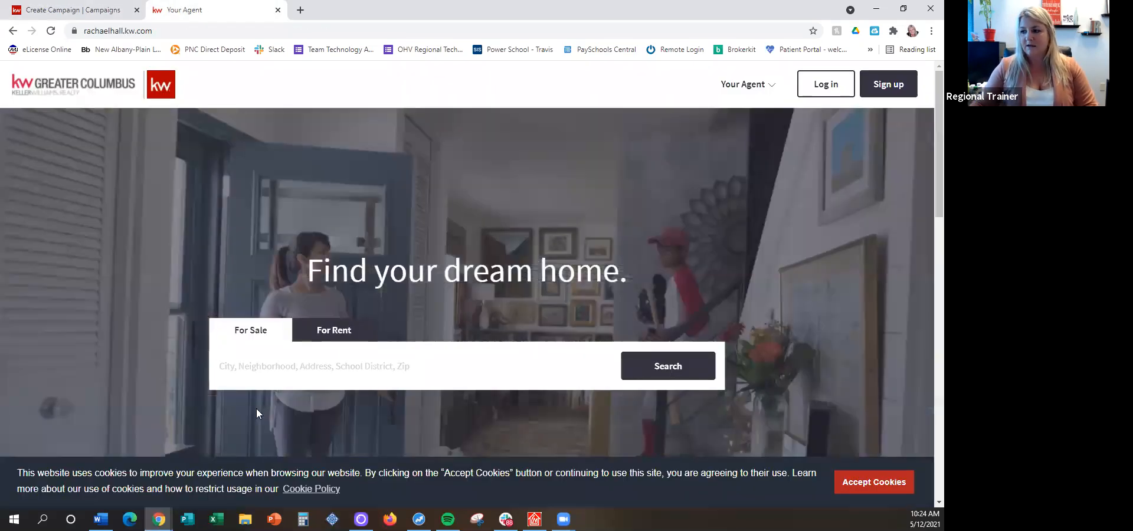
Search the agent's website for the copied listing address with the city added
{"action": "left_click", "coordinate": [351, 368]}
{"action": "key", "text": "ctrl+v"}
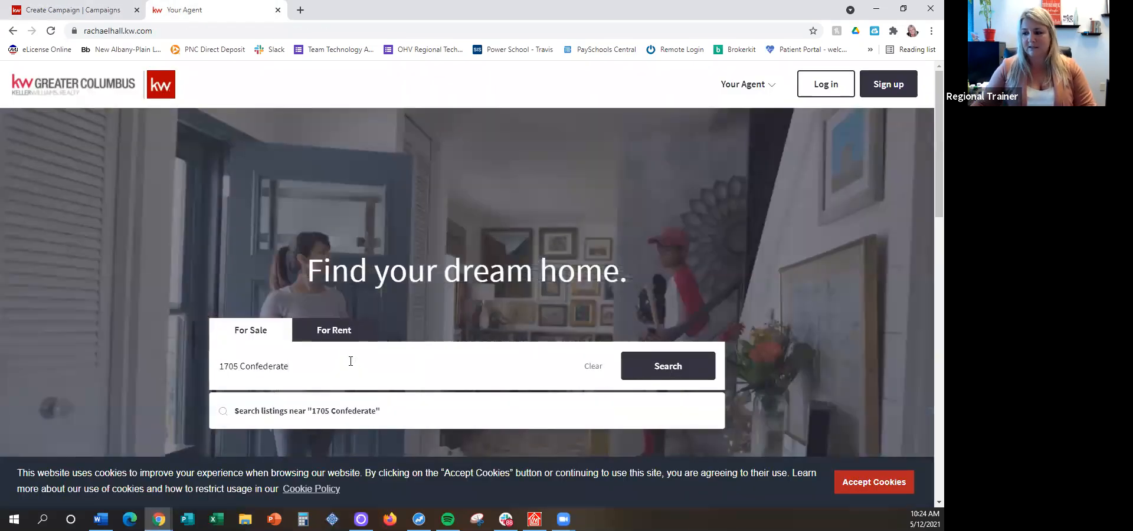
{"action": "type", "text": ", ty"}
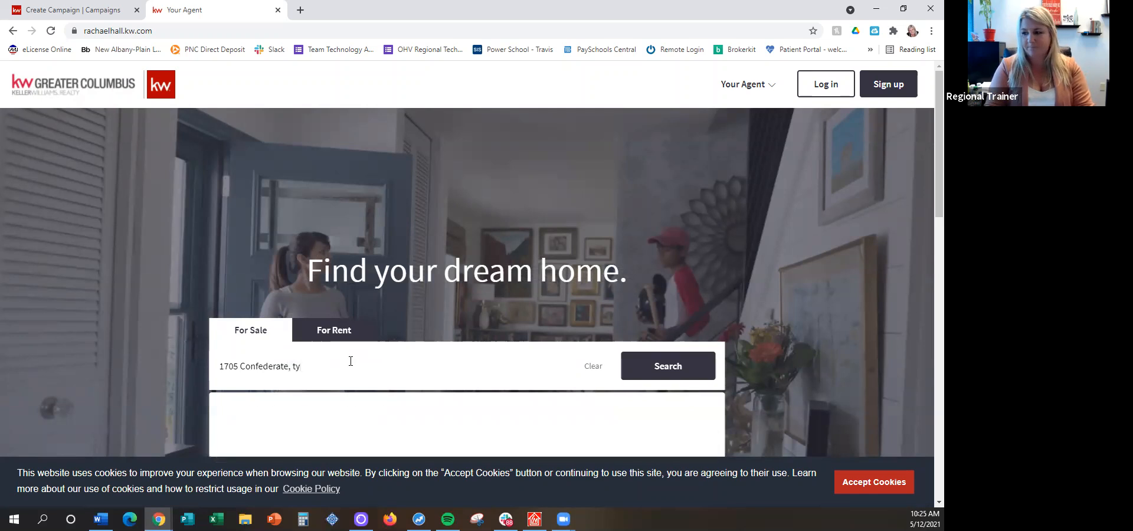
{"action": "type", "text": "ler xo"}
{"action": "key", "text": "Return"}
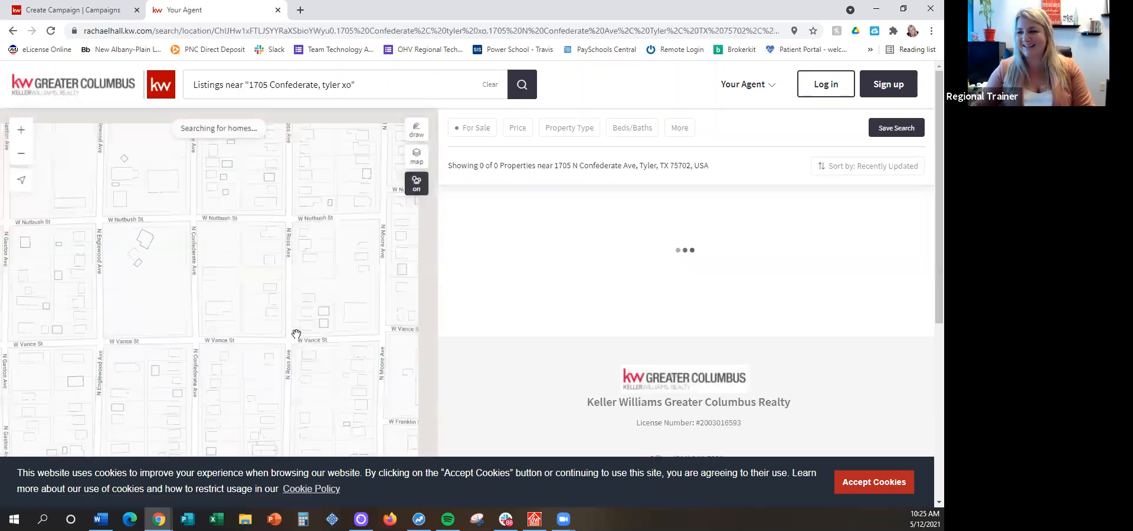
Correct the state in the address search to "tx" and rerun the listing search
{"action": "left_click", "coordinate": [382, 86]}
{"action": "key", "text": "BackSpace"}
{"action": "key", "text": "BackSpace"}
{"action": "key", "text": "BackSpace"}
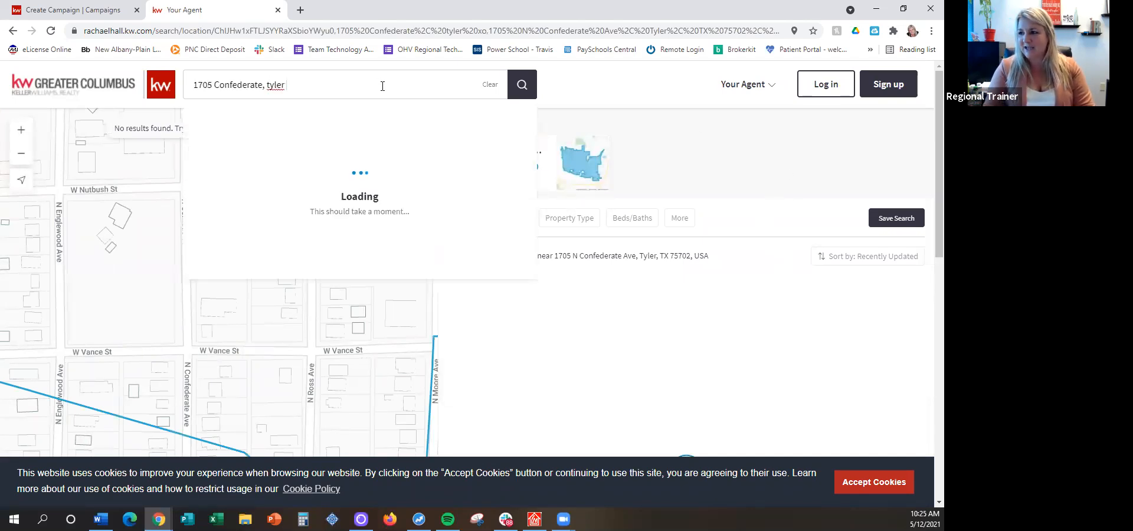
{"action": "type", "text": ", tx"}
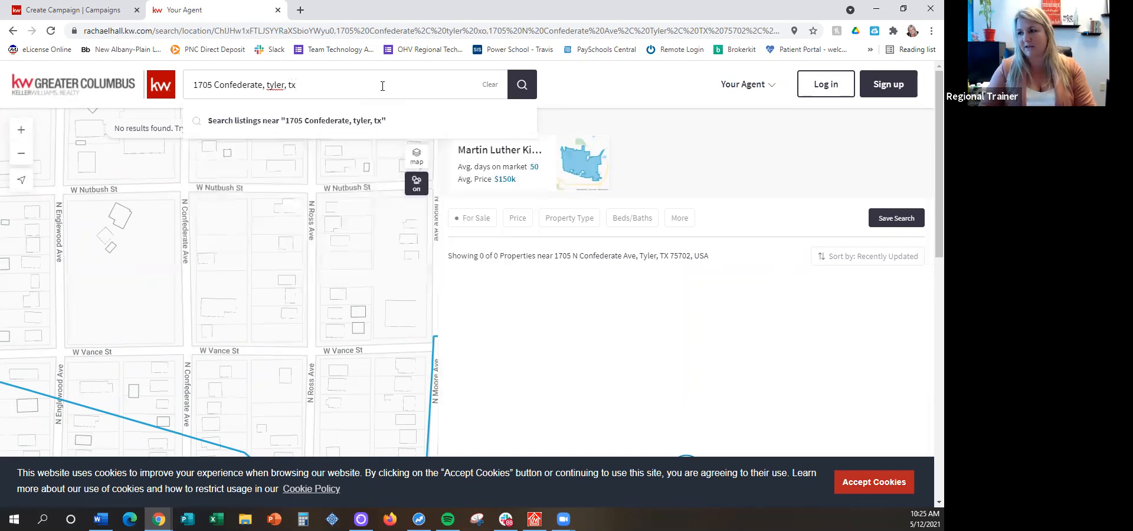
{"action": "key", "text": "Return"}
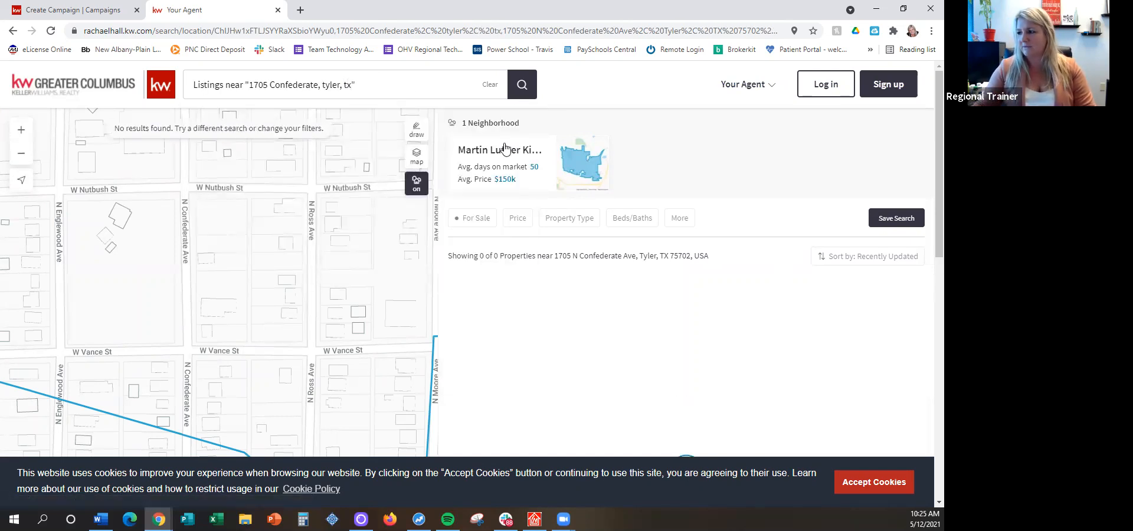
Check the campaign's listing against the agent website's search results and open the first $65,000 property as a stand-in listing
{"action": "scroll", "coordinate": [263, 251], "scroll_direction": "down", "scroll_amount": 3}
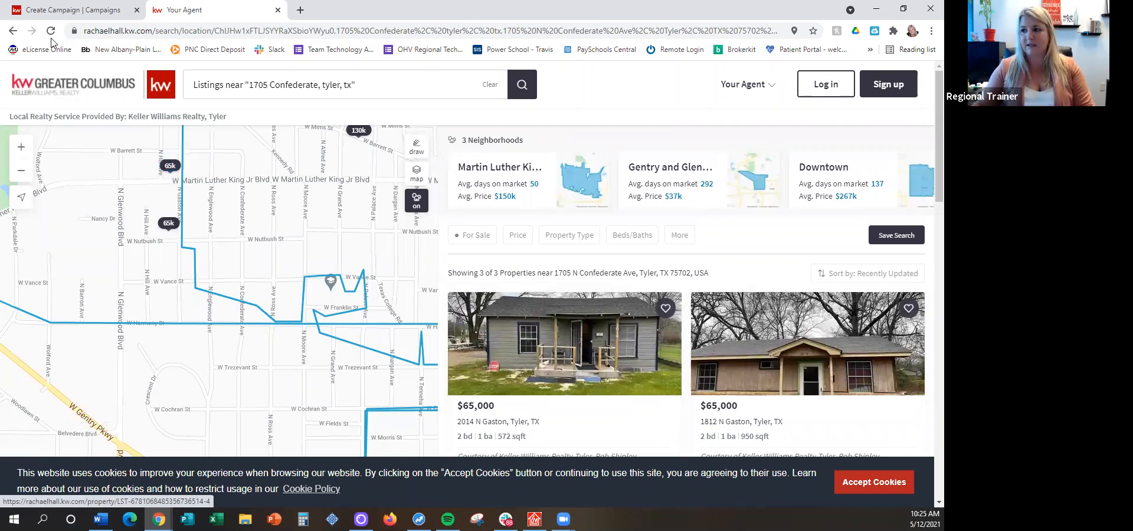
{"action": "left_click", "coordinate": [70, 10]}
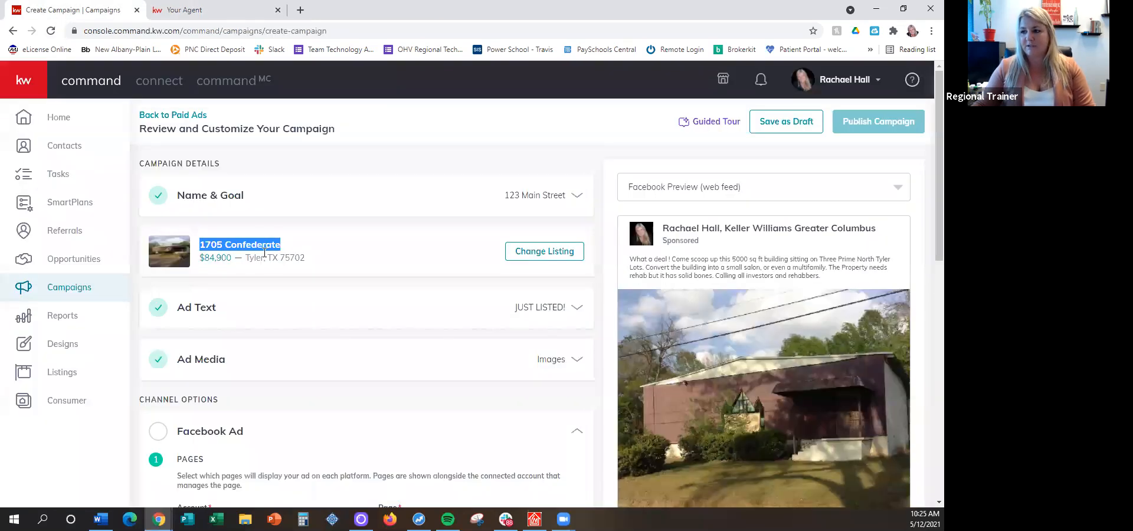
{"action": "left_click", "coordinate": [224, 9]}
{"action": "scroll", "coordinate": [571, 335], "scroll_direction": "down", "scroll_amount": 1}
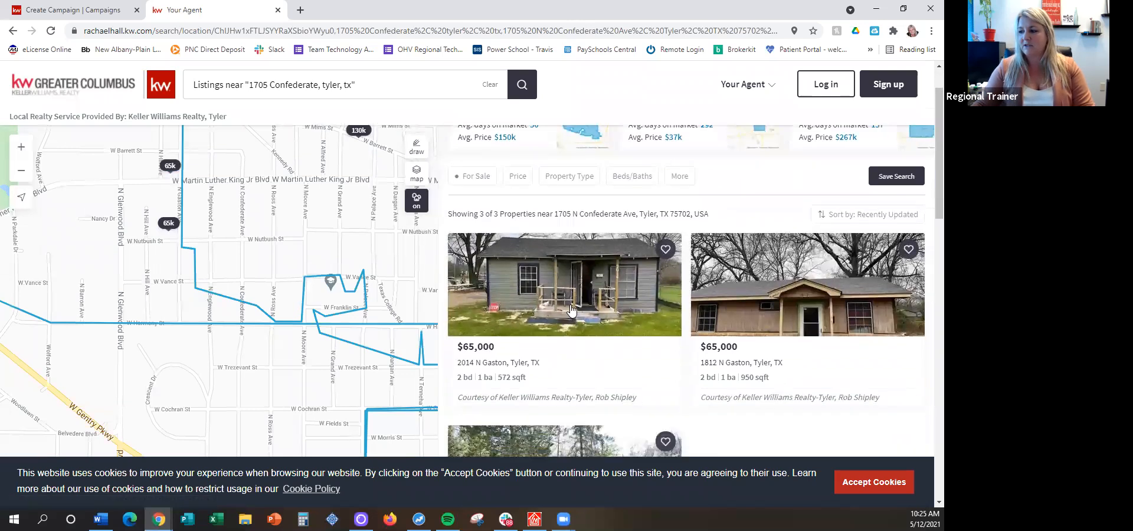
{"action": "left_click", "coordinate": [552, 293]}
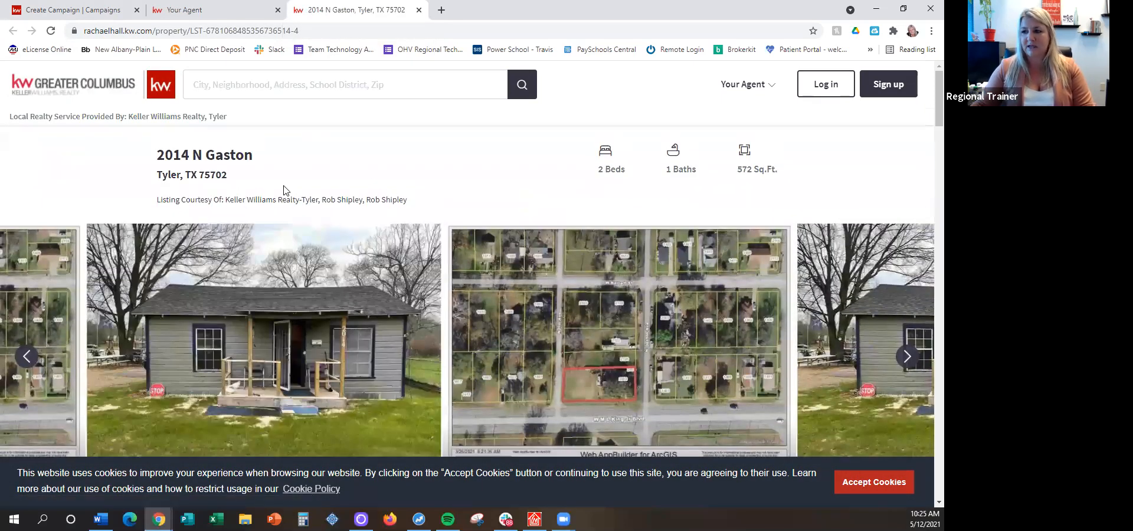
Review the property page's description, details, nearby schools and mortgage payment sections, accepting the website's cookies
{"action": "scroll", "coordinate": [416, 152], "scroll_direction": "down", "scroll_amount": 3}
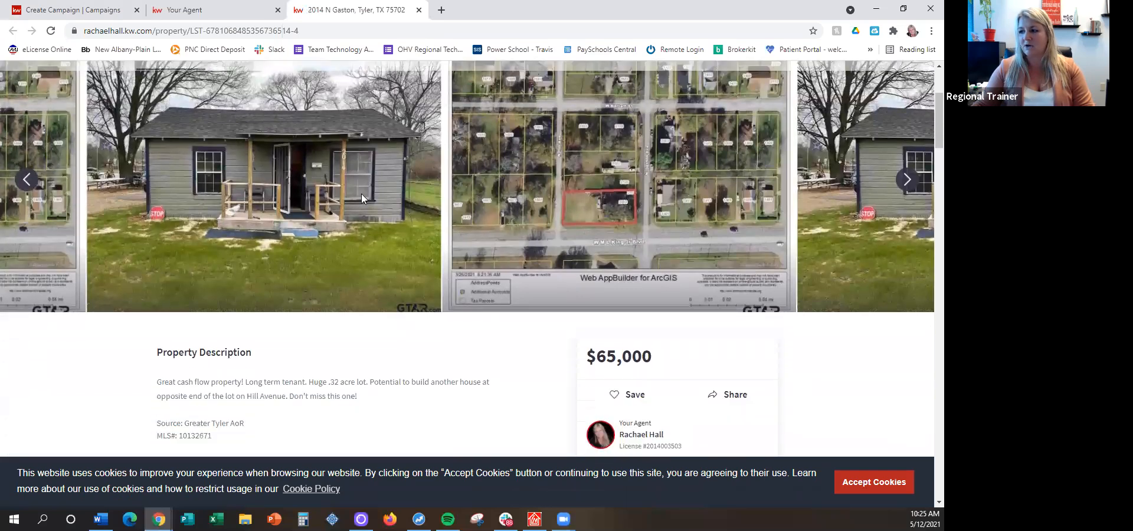
{"action": "scroll", "coordinate": [560, 210], "scroll_direction": "down", "scroll_amount": 3}
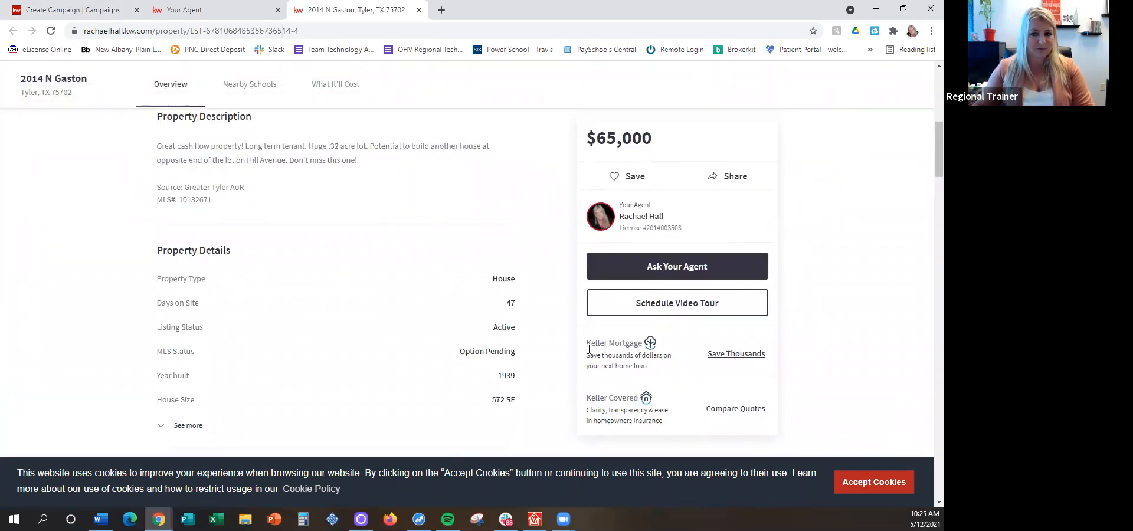
{"action": "scroll", "coordinate": [502, 222], "scroll_direction": "down", "scroll_amount": 3}
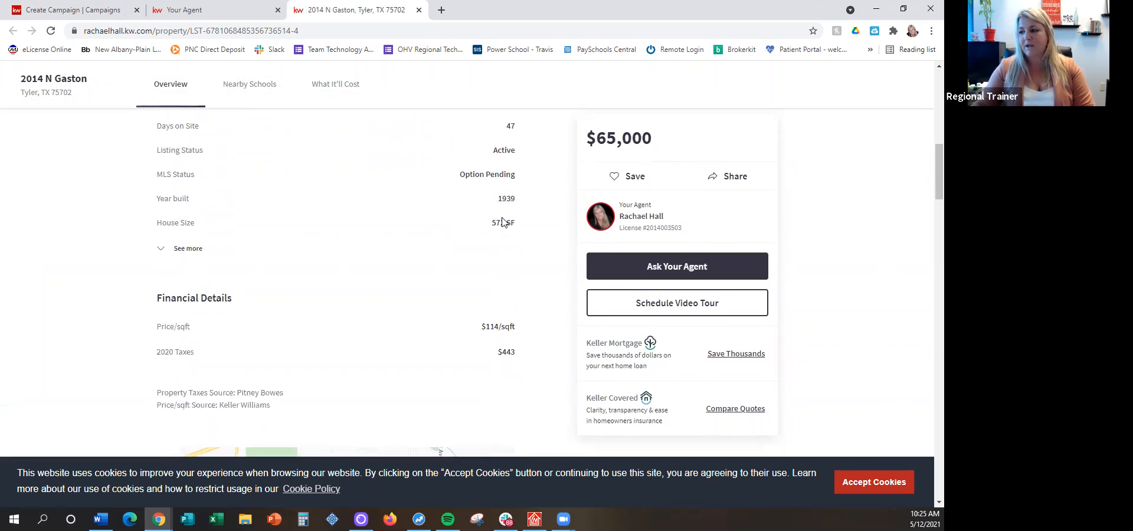
{"action": "scroll", "coordinate": [502, 218], "scroll_direction": "down", "scroll_amount": 10}
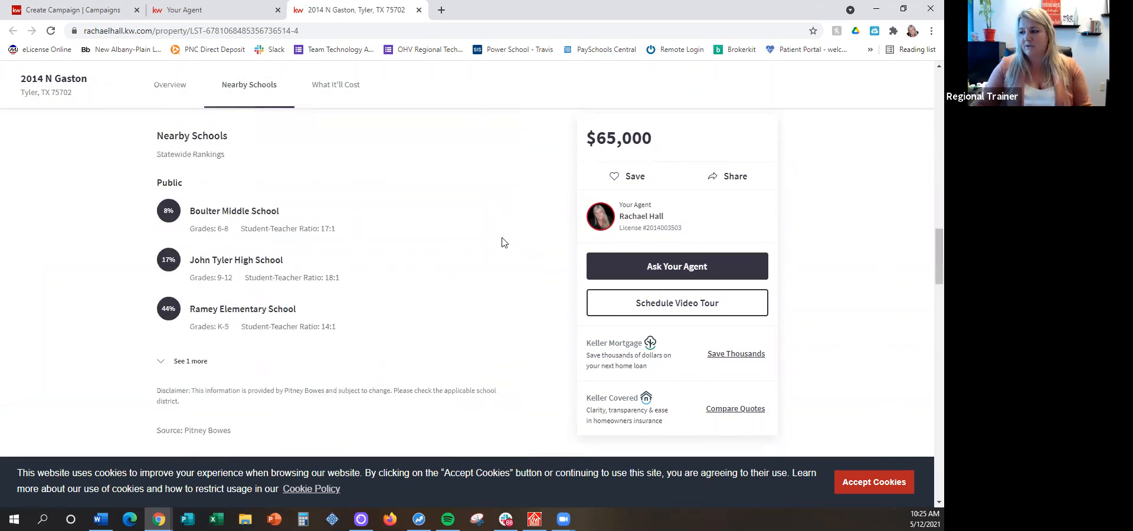
{"action": "left_click", "coordinate": [901, 479]}
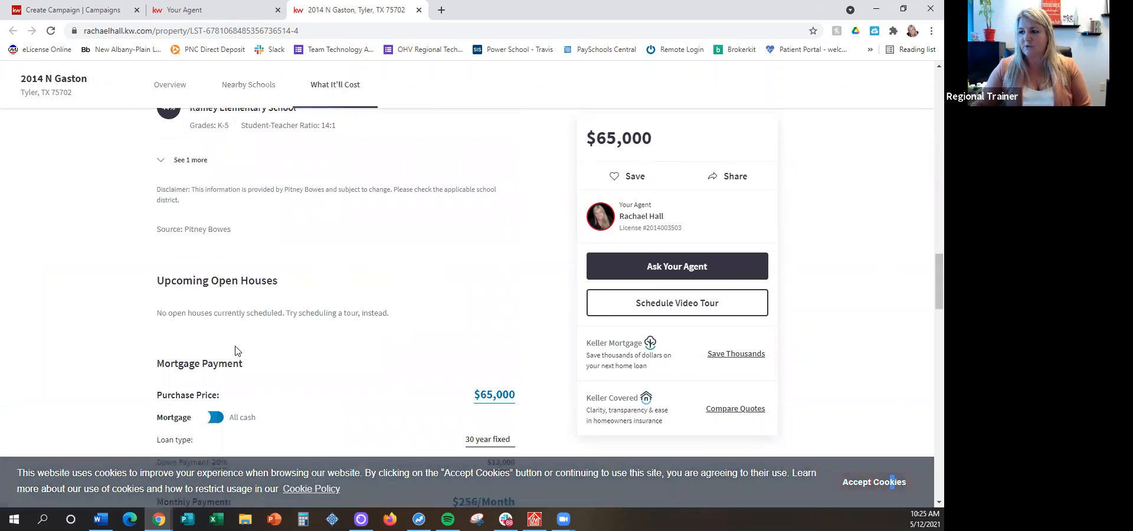
{"action": "scroll", "coordinate": [236, 351], "scroll_direction": "up", "scroll_amount": 2}
{"action": "scroll", "coordinate": [234, 351], "scroll_direction": "up", "scroll_amount": 15}
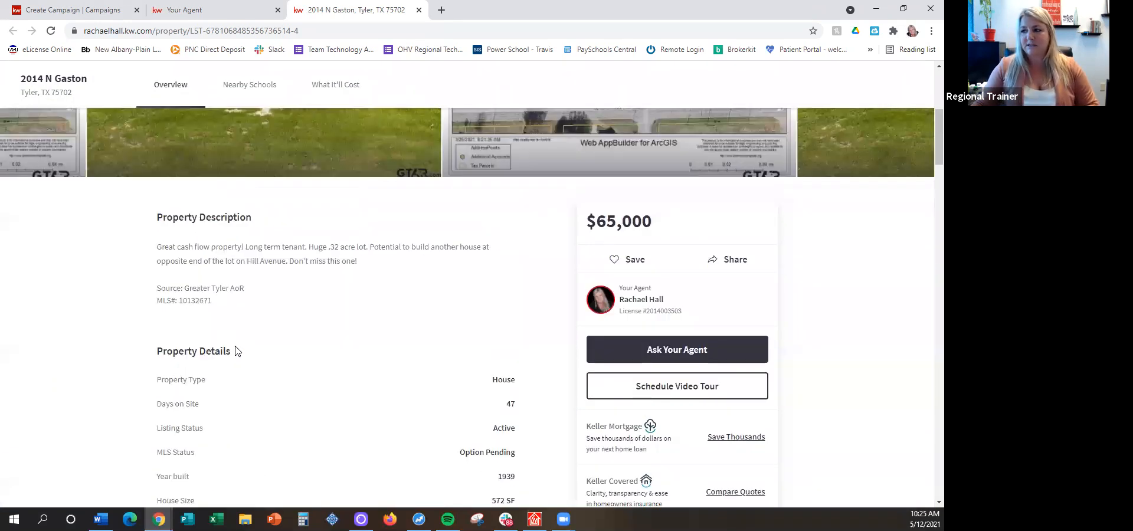
{"action": "scroll", "coordinate": [235, 345], "scroll_direction": "up", "scroll_amount": 2}
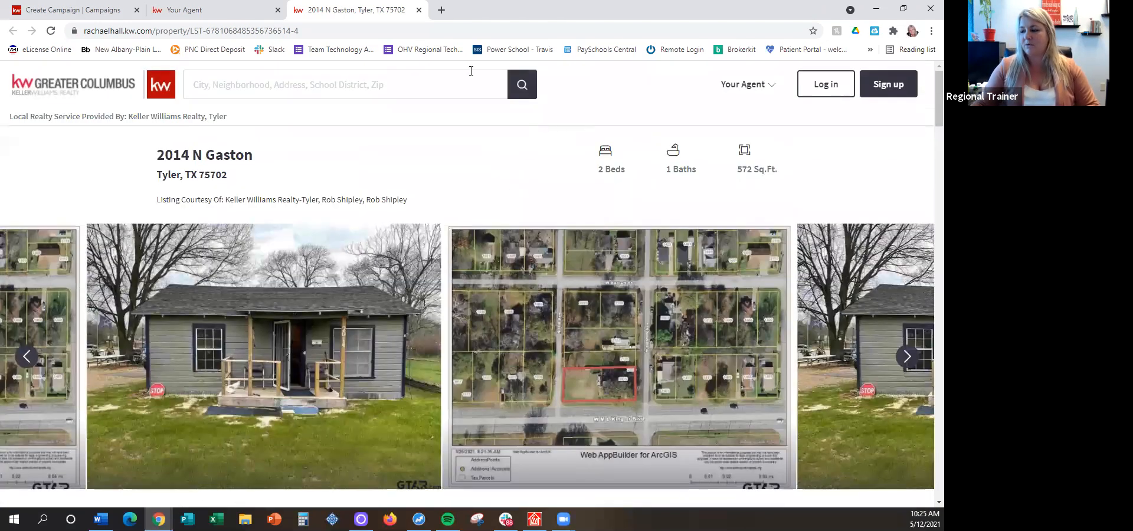
Copy the property page's web address and return to the campaign being created
{"action": "left_click", "coordinate": [302, 27]}
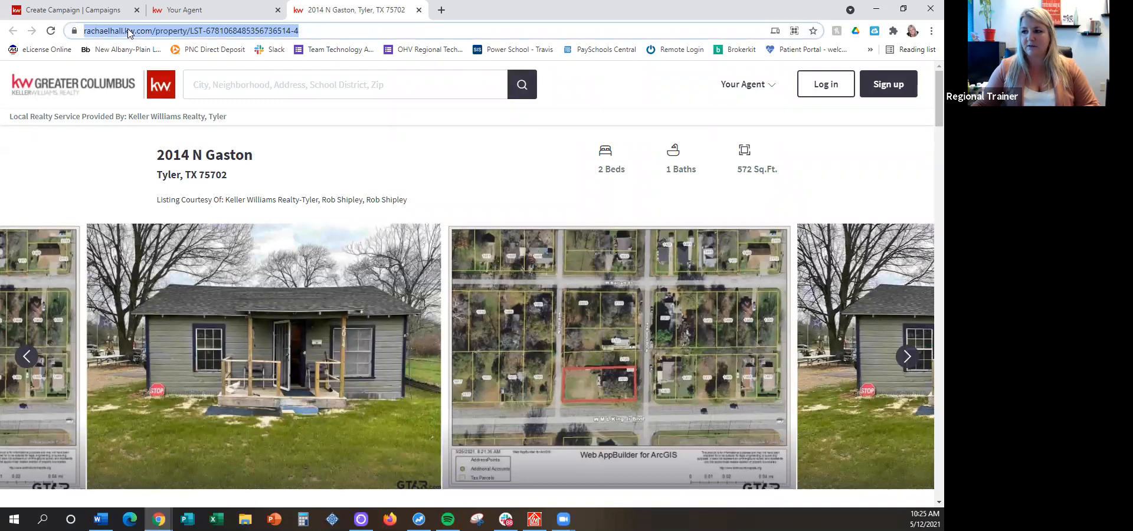
{"action": "right_click", "coordinate": [269, 33]}
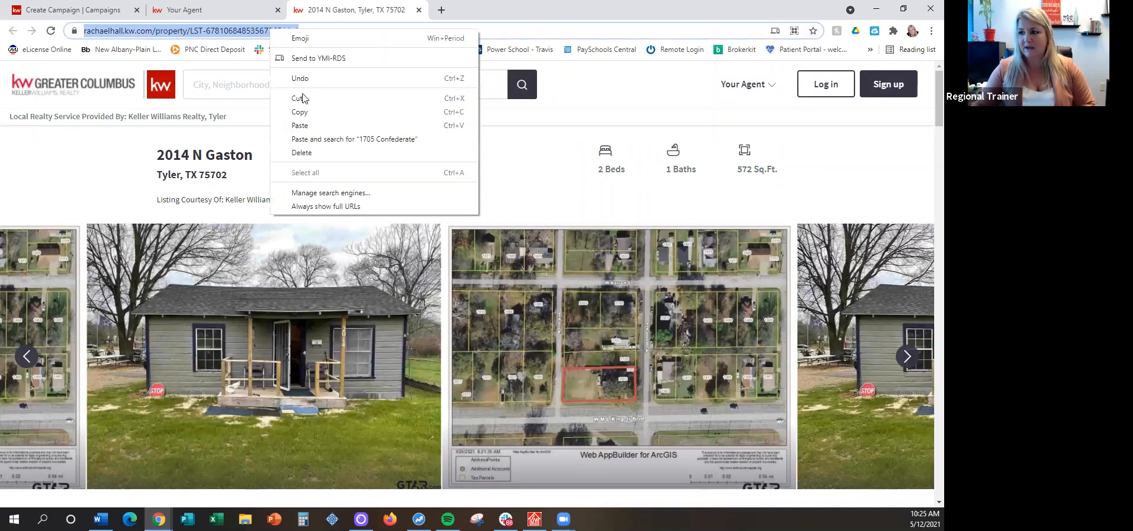
{"action": "left_click", "coordinate": [289, 111]}
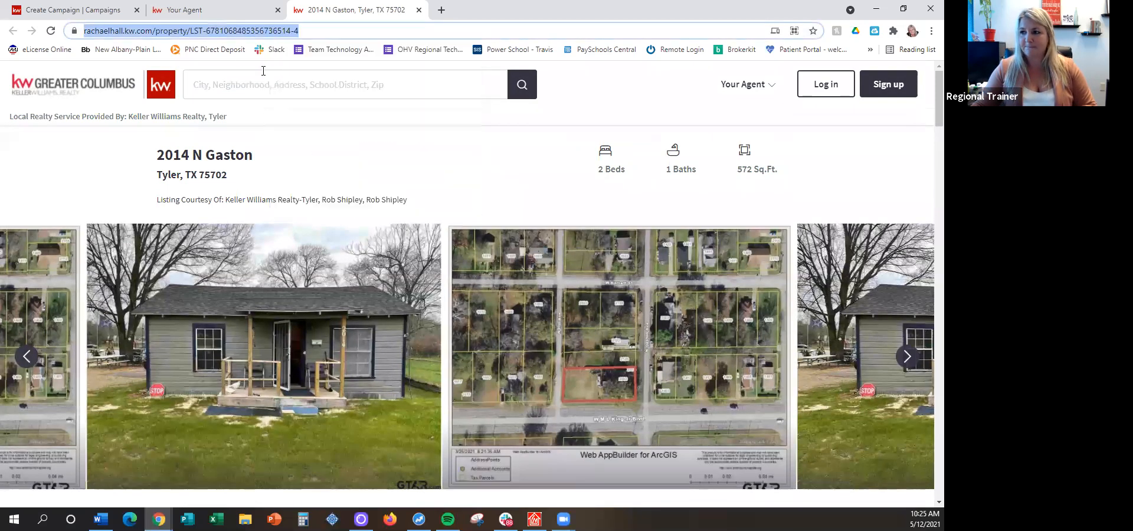
{"action": "left_click", "coordinate": [59, 10]}
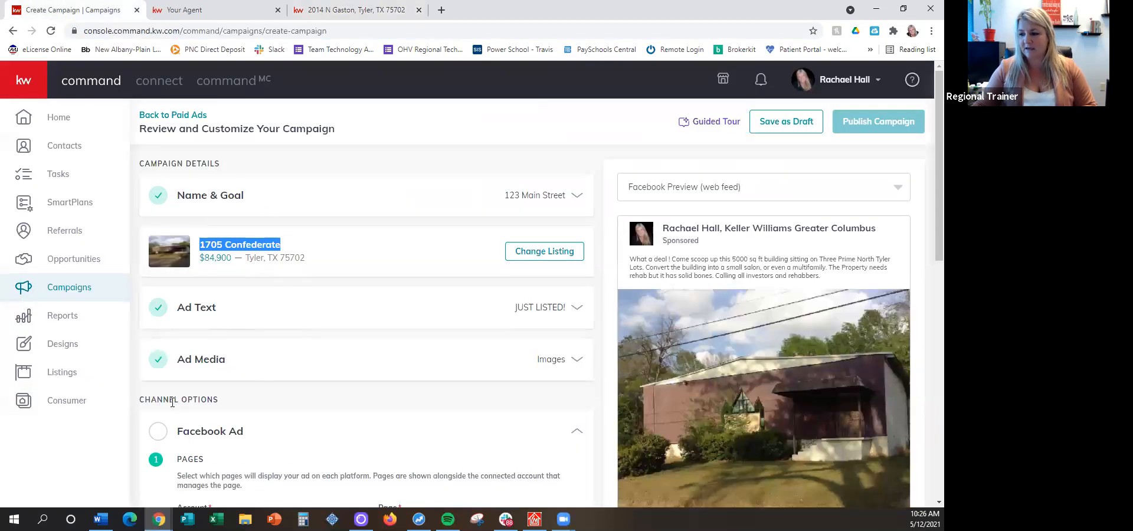
{"action": "scroll", "coordinate": [326, 216], "scroll_direction": "down", "scroll_amount": 3}
{"action": "scroll", "coordinate": [279, 251], "scroll_direction": "down", "scroll_amount": 3}
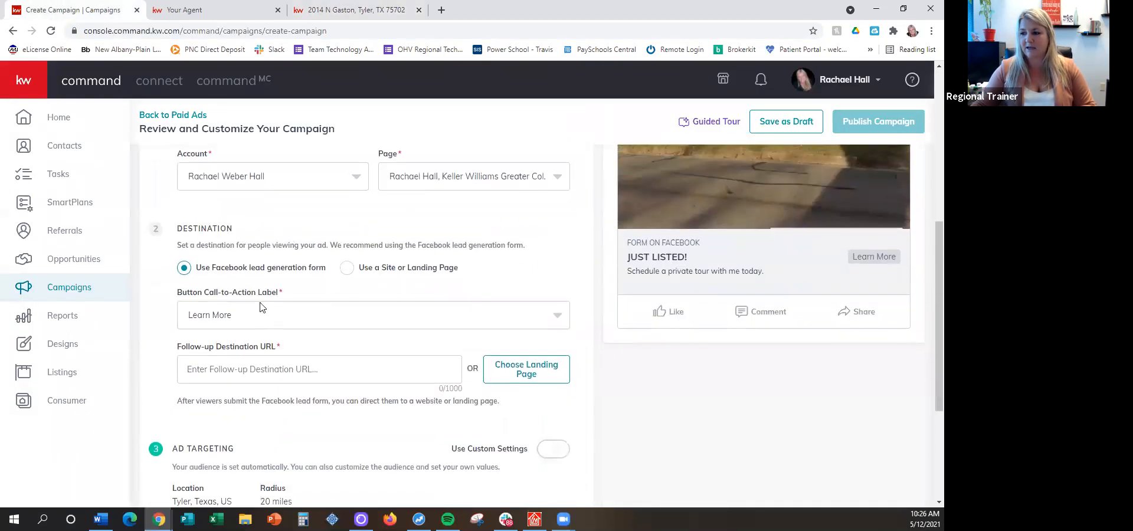
{"action": "scroll", "coordinate": [268, 258], "scroll_direction": "down", "scroll_amount": 1}
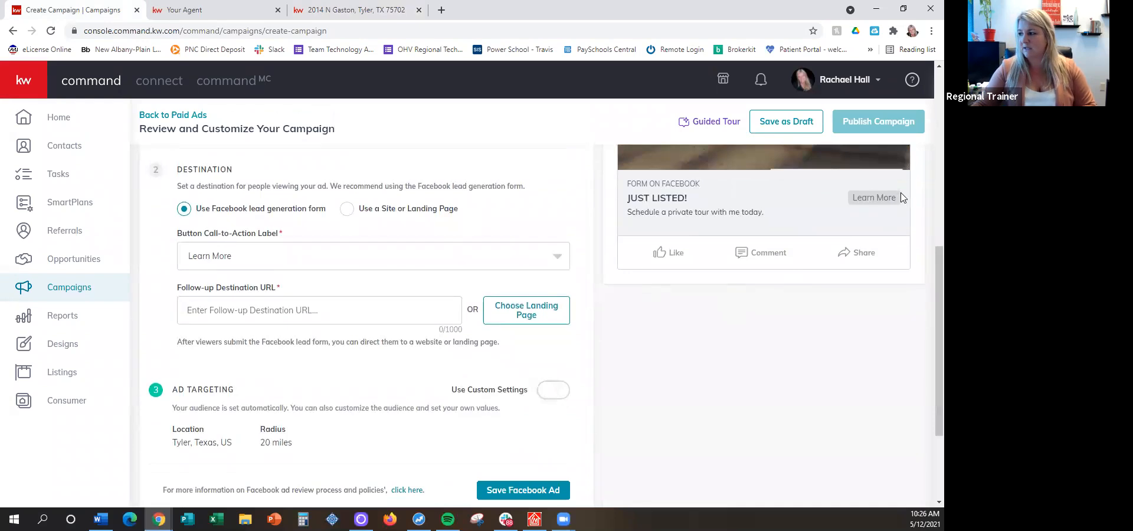
{"action": "right_click", "coordinate": [236, 303]}
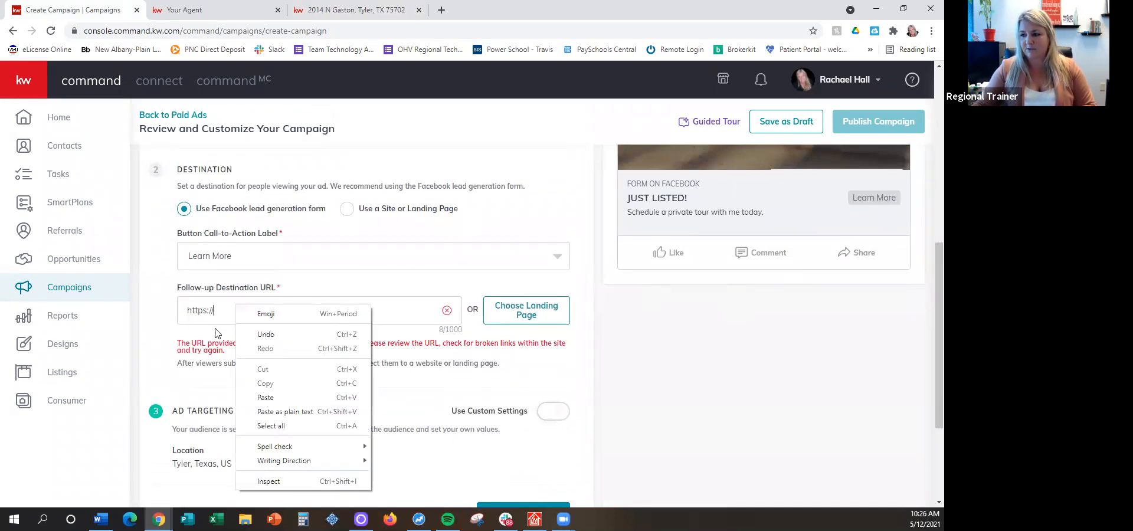
{"action": "left_click", "coordinate": [224, 305]}
{"action": "key", "text": "ctrl+a"}
{"action": "key", "text": "ctrl+v"}
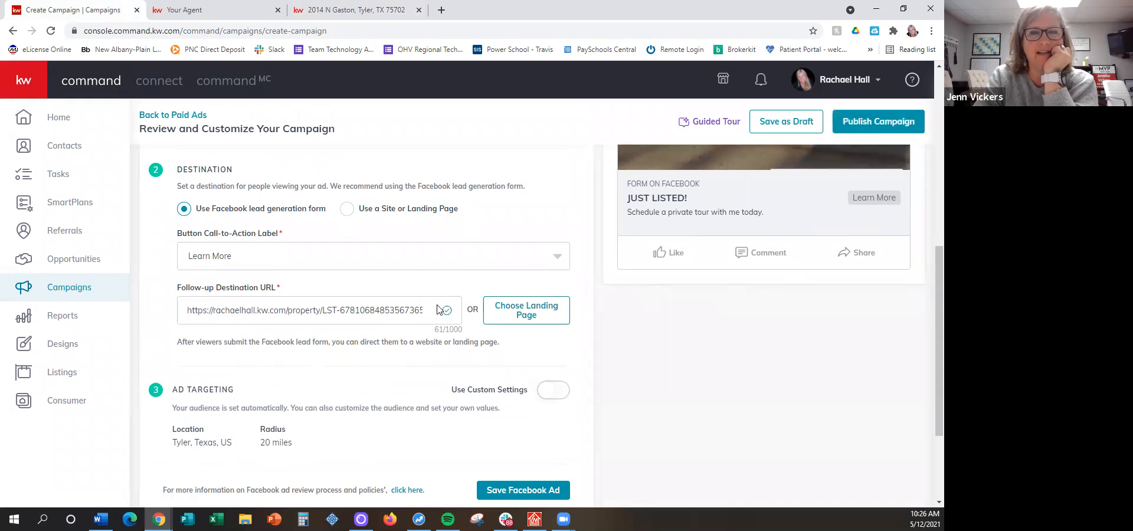
Delete the whole follow-up destination URL from the Facebook ad's destination settings
{"action": "double_click", "coordinate": [402, 313]}
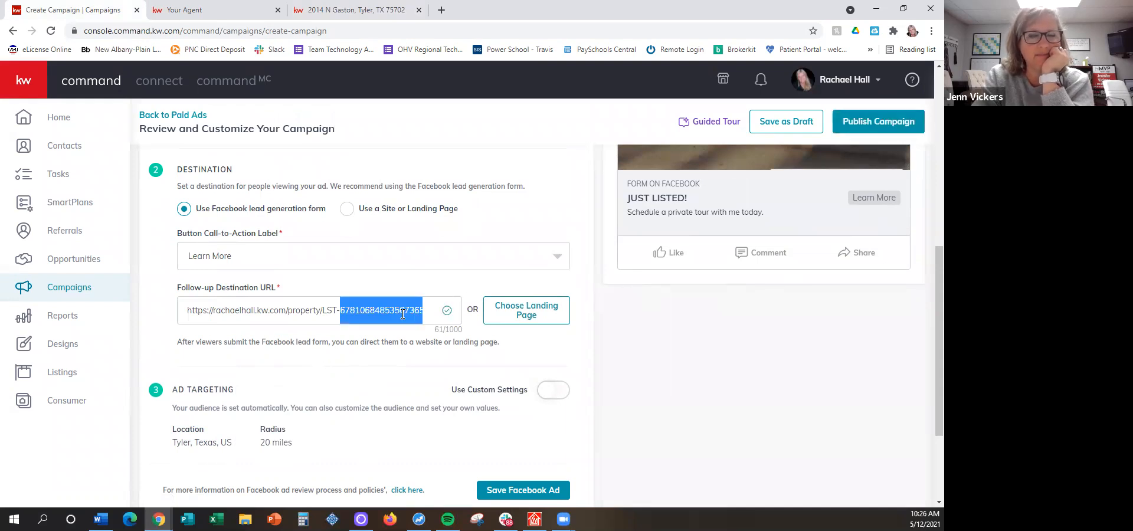
{"action": "type", "text": "14"}
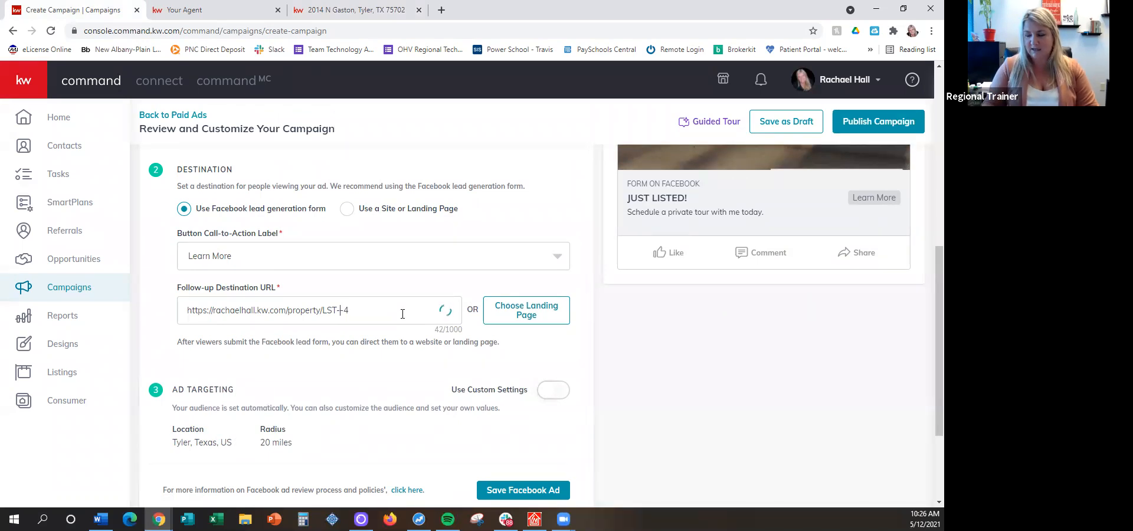
{"action": "key", "text": "BackSpace"}
{"action": "key", "text": "BackSpace"}
{"action": "key", "text": "BackSpace"}
{"action": "key", "text": "BackSpace"}
{"action": "key", "text": "BackSpace"}
{"action": "key", "text": "BackSpace"}
{"action": "key", "text": "BackSpace"}
{"action": "key", "text": "BackSpace"}
{"action": "key", "text": "BackSpace"}
{"action": "key", "text": "BackSpace"}
{"action": "key", "text": "BackSpace"}
{"action": "key", "text": "BackSpace"}
{"action": "key", "text": "BackSpace"}
{"action": "key", "text": "BackSpace"}
{"action": "key", "text": "BackSpace"}
{"action": "key", "text": "BackSpace"}
{"action": "key", "text": "BackSpace"}
{"action": "key", "text": "BackSpace"}
{"action": "key", "text": "BackSpace"}
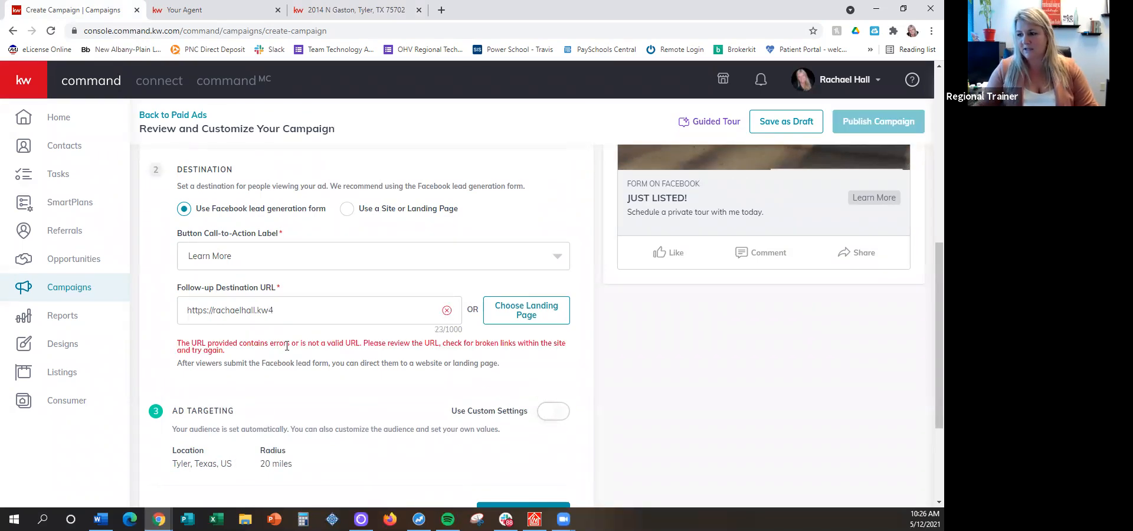
{"action": "left_click_drag", "start_coordinate": [273, 310], "coordinate": [134, 307]}
{"action": "key", "text": "BackSpace"}
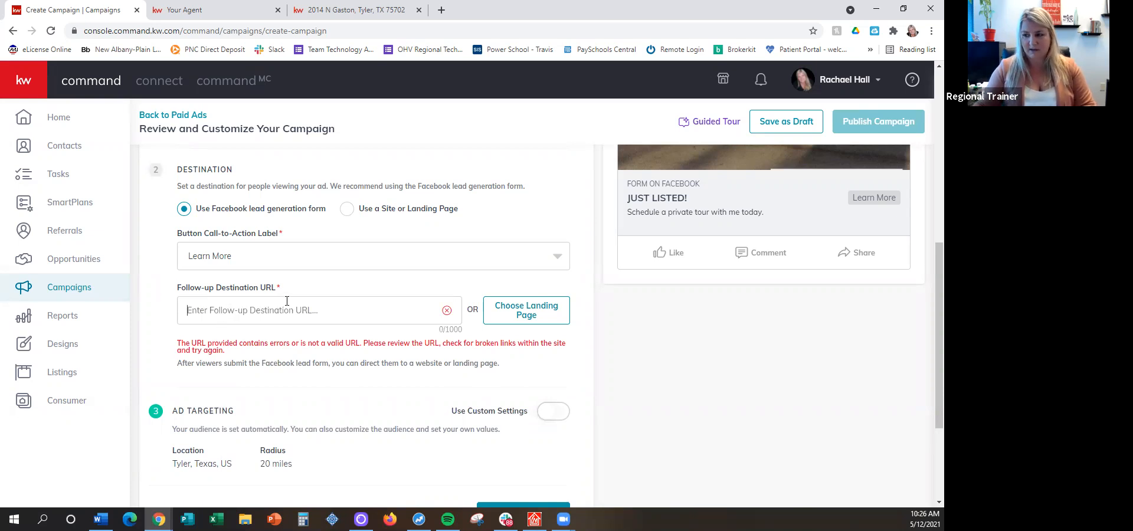
{"action": "left_click", "coordinate": [437, 261]}
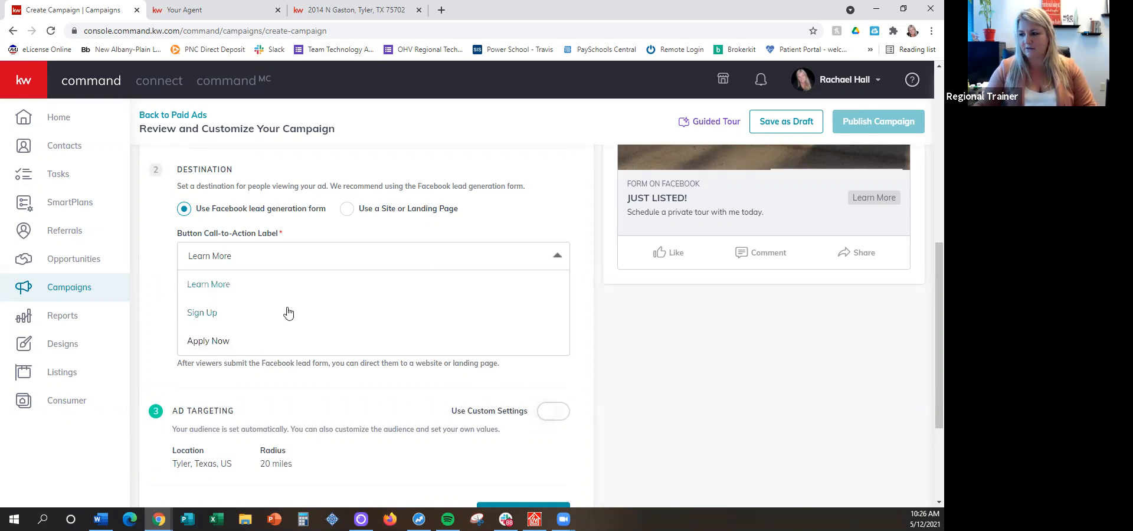
{"action": "left_click", "coordinate": [231, 288]}
{"action": "left_click", "coordinate": [245, 311]}
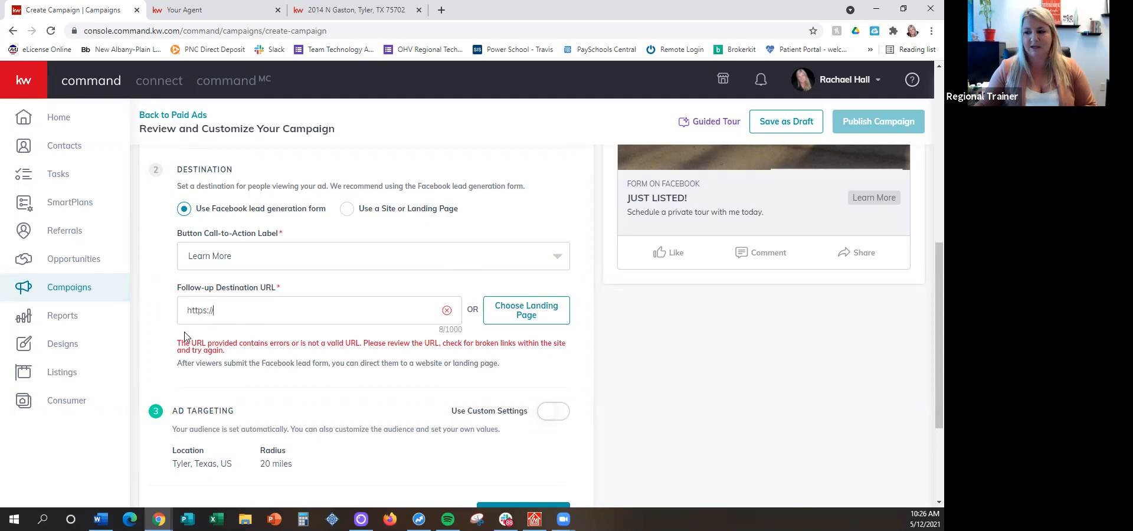
{"action": "key", "text": "ctrl+v"}
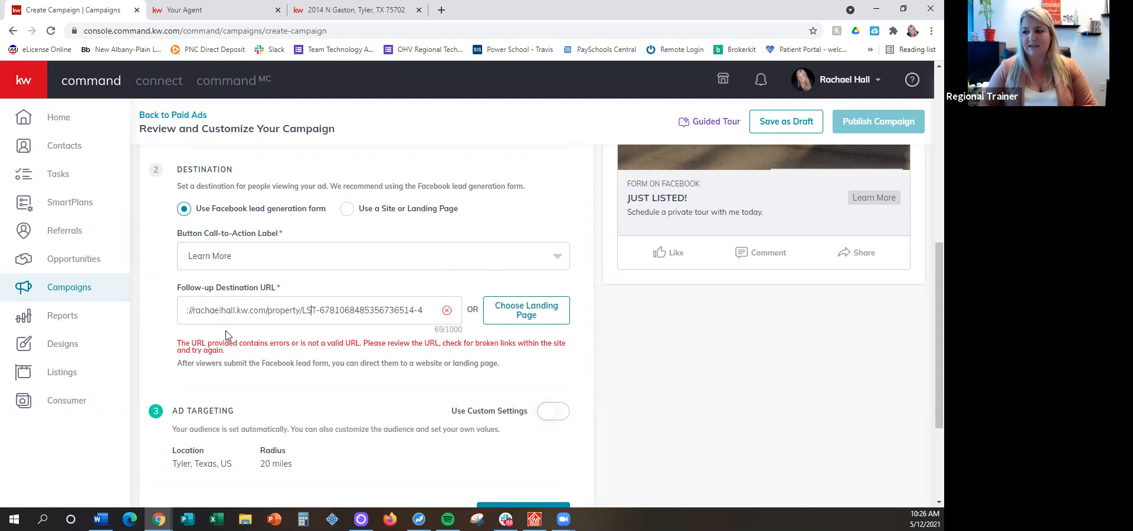
{"action": "key", "text": "Home"}
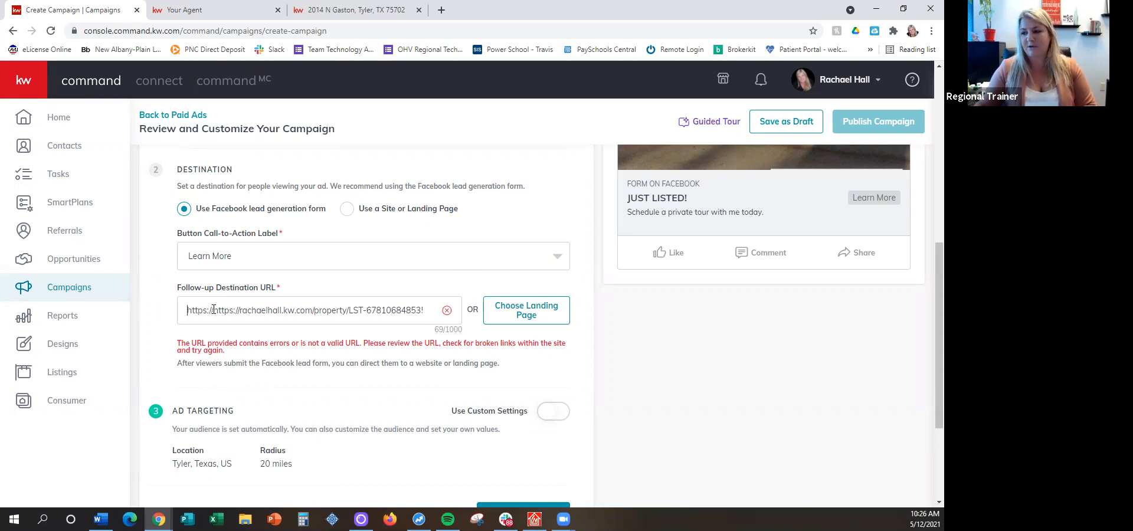
{"action": "left_click_drag", "start_coordinate": [212, 310], "coordinate": [518, 318]}
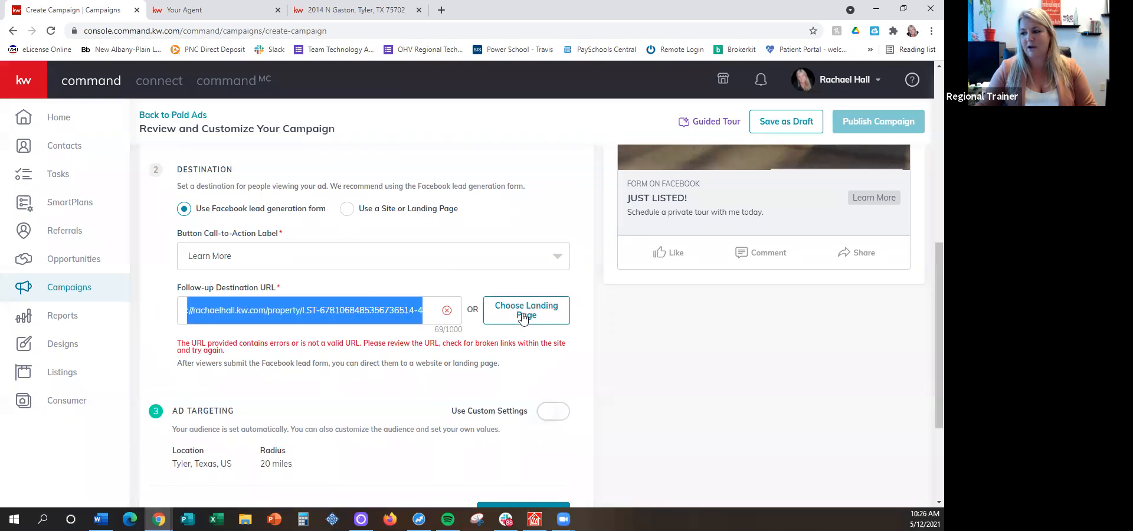
{"action": "key", "text": "BackSpace"}
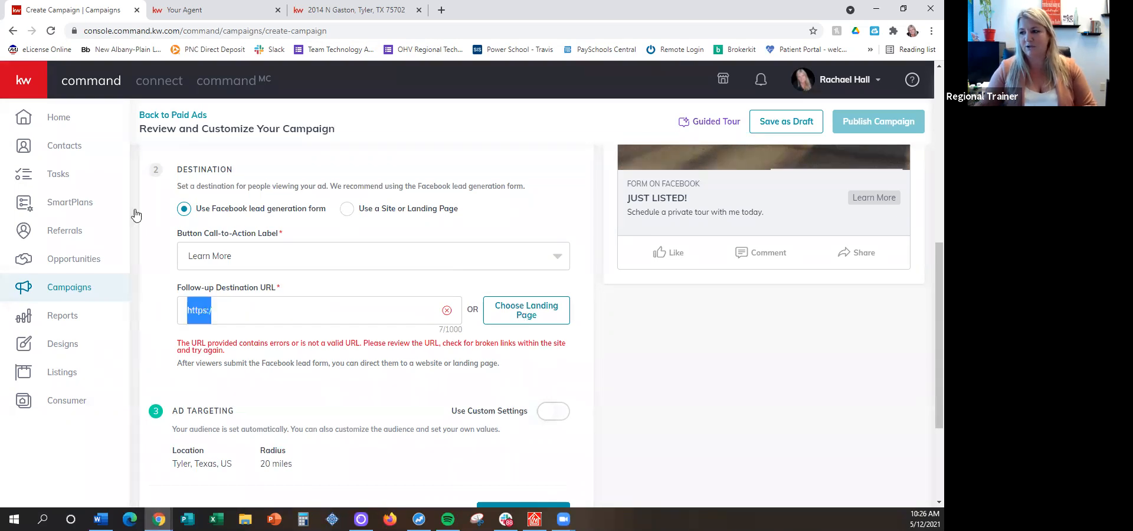
Recheck the property page's web address and paste it over the leftover "https:/" as the ad's follow-up destination URL
{"action": "left_click", "coordinate": [336, 10]}
{"action": "left_click", "coordinate": [166, 29]}
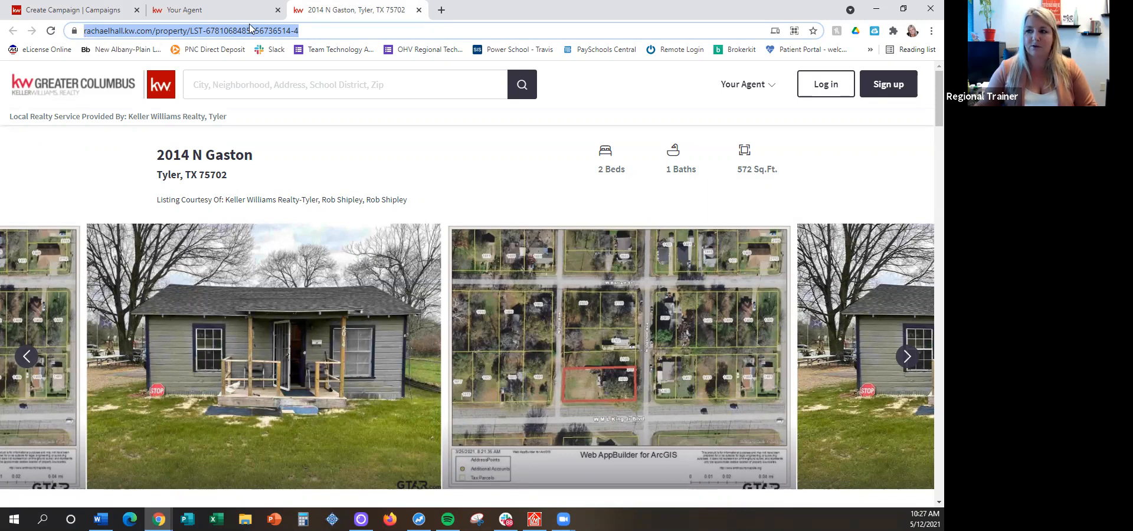
{"action": "left_click", "coordinate": [231, 12]}
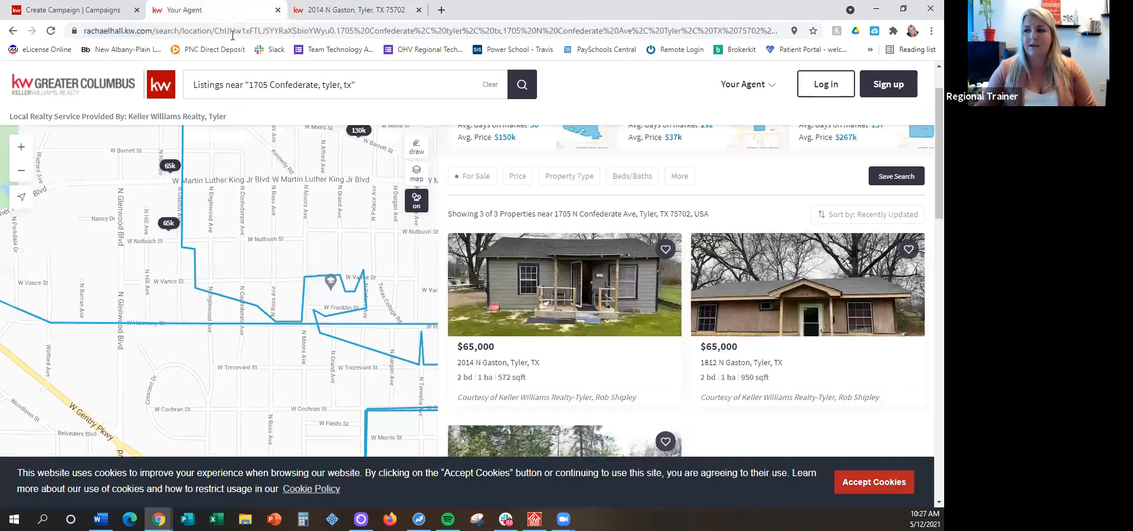
{"action": "left_click", "coordinate": [106, 9]}
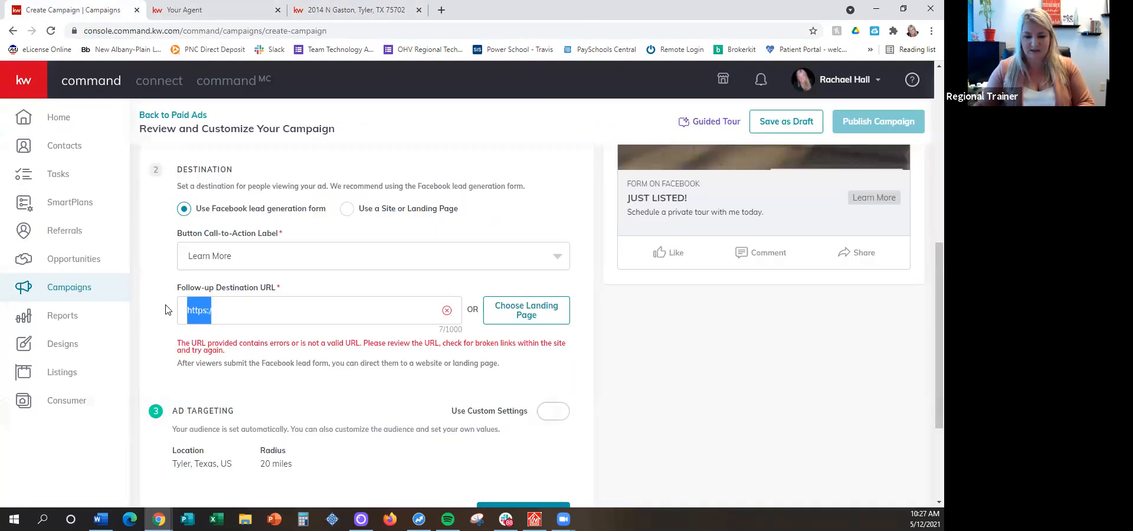
{"action": "key", "text": "ctrl+v"}
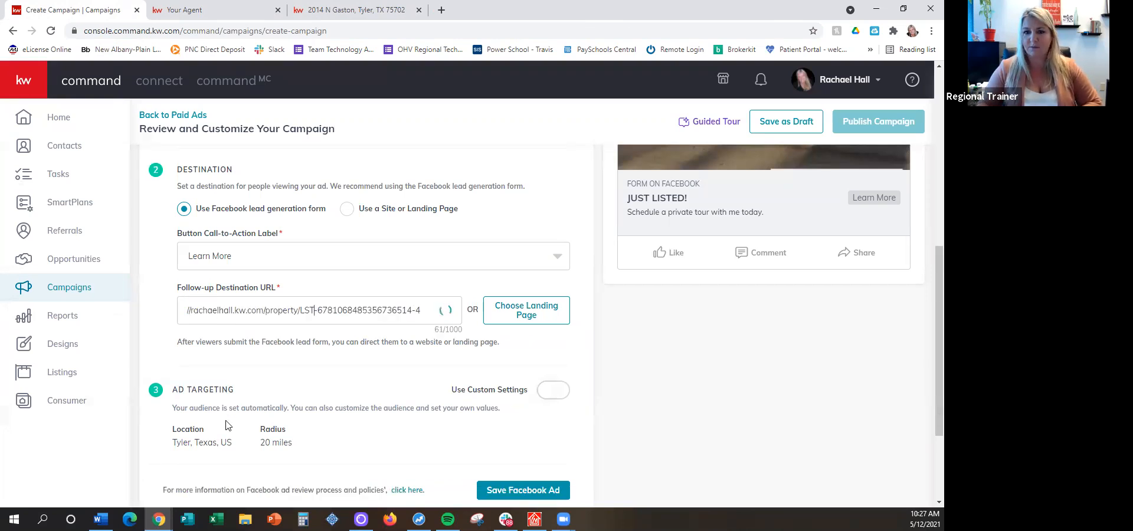
{"action": "key", "text": "Left"}
{"action": "key", "text": "Left"}
{"action": "key", "text": "Left"}
{"action": "key", "text": "Left"}
{"action": "key", "text": "Left"}
{"action": "key", "text": "Left"}
{"action": "key", "text": "Left"}
{"action": "key", "text": "Left"}
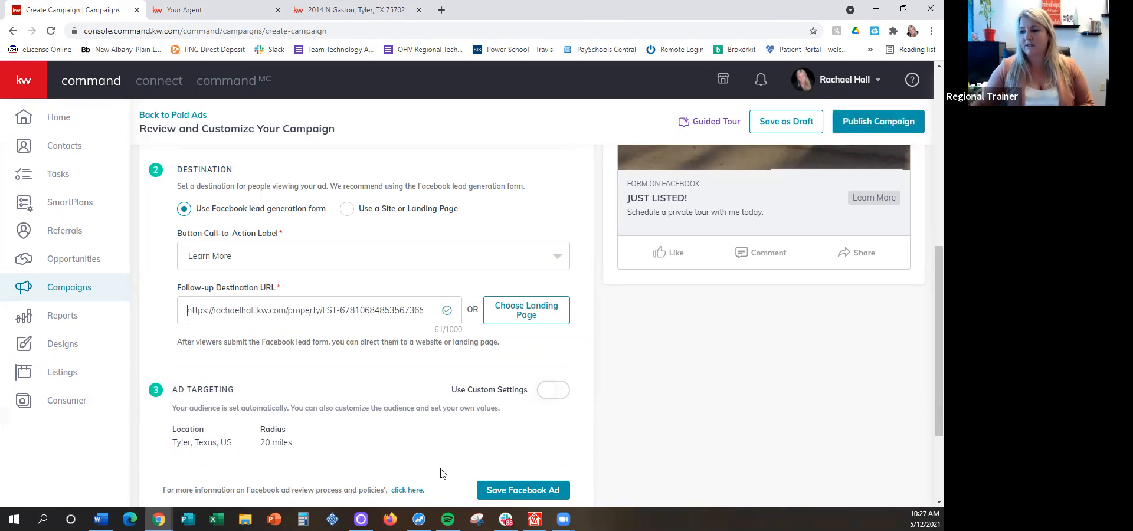
Close the property page and open the Contact Me page on the agent's website
{"action": "left_click", "coordinate": [360, 9]}
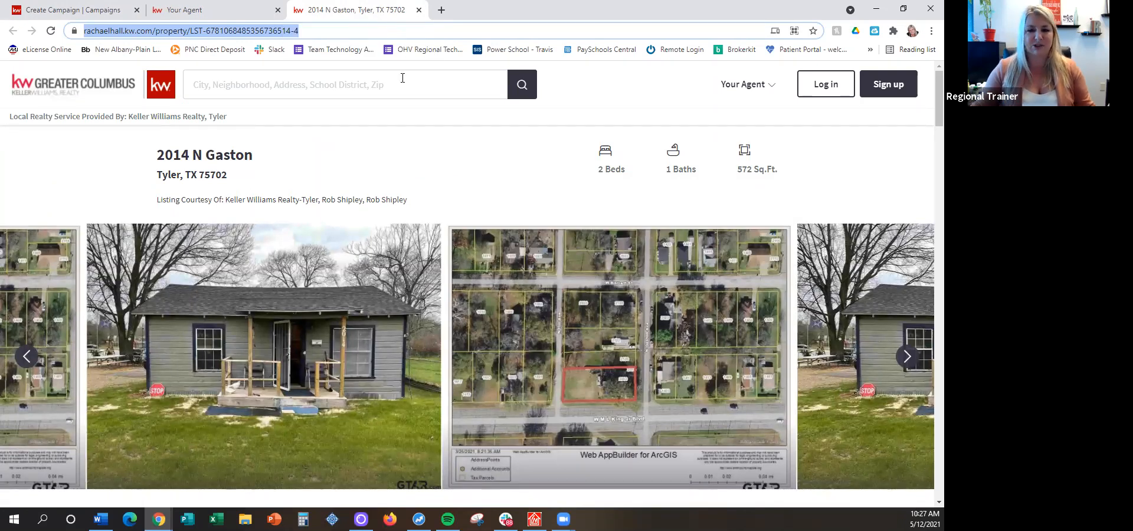
{"action": "left_click", "coordinate": [419, 10]}
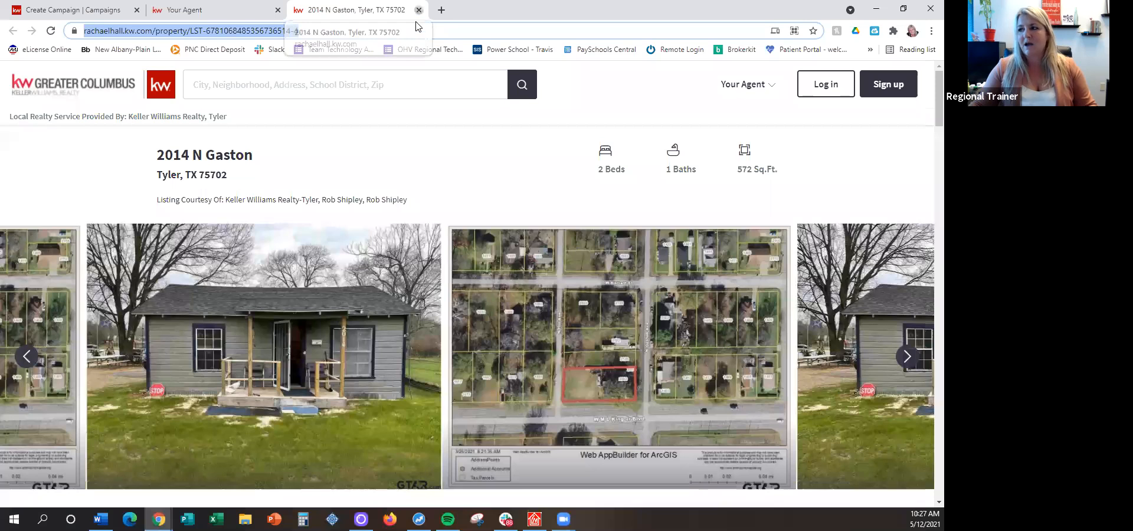
{"action": "left_click", "coordinate": [69, 88]}
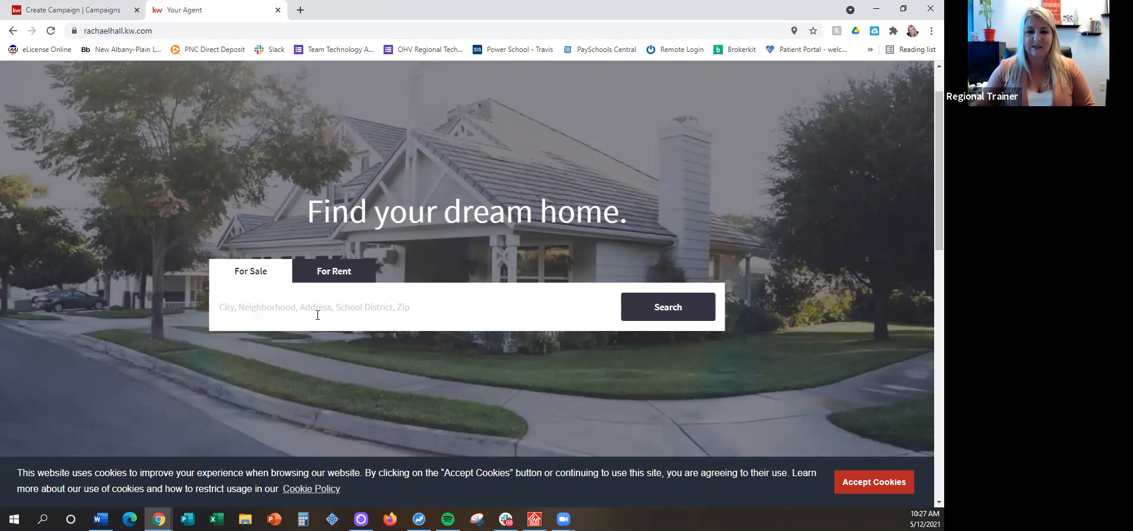
{"action": "scroll", "coordinate": [317, 315], "scroll_direction": "up", "scroll_amount": 1}
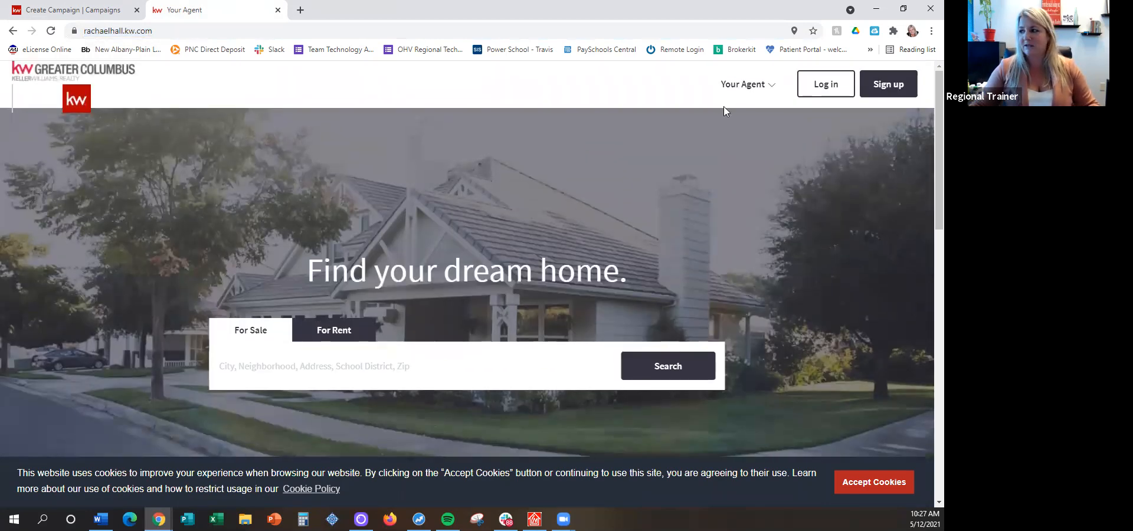
{"action": "left_click", "coordinate": [750, 85]}
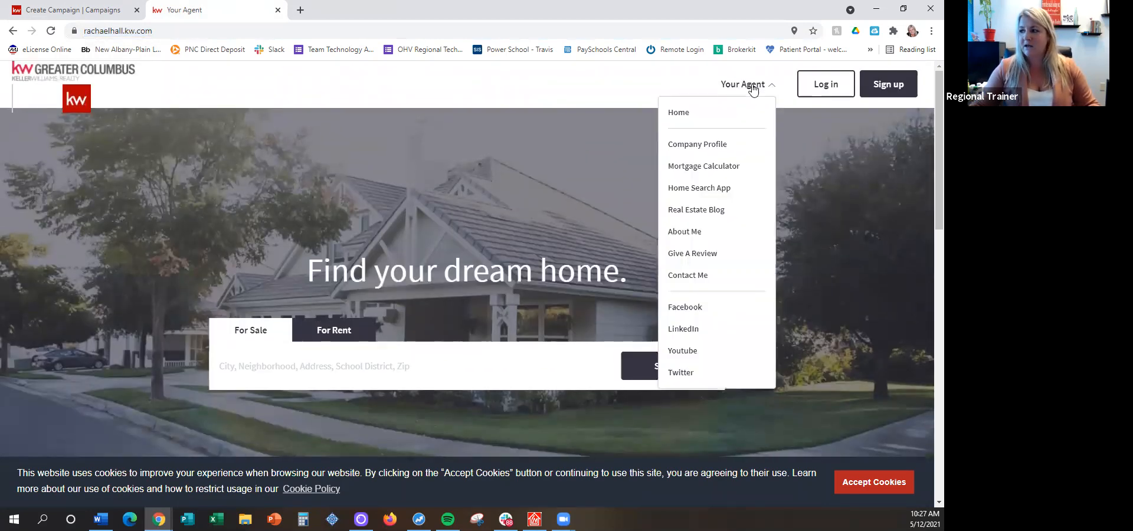
{"action": "left_click", "coordinate": [678, 276]}
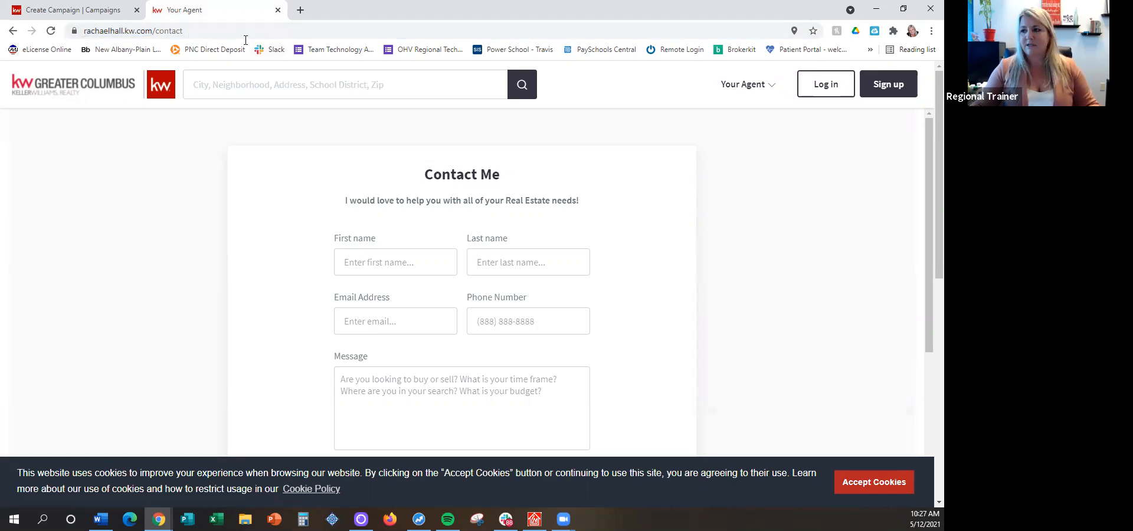
Copy the Contact Me page's web address and paste it over the property link as the Facebook ad's follow-up destination URL
{"action": "left_click", "coordinate": [216, 32]}
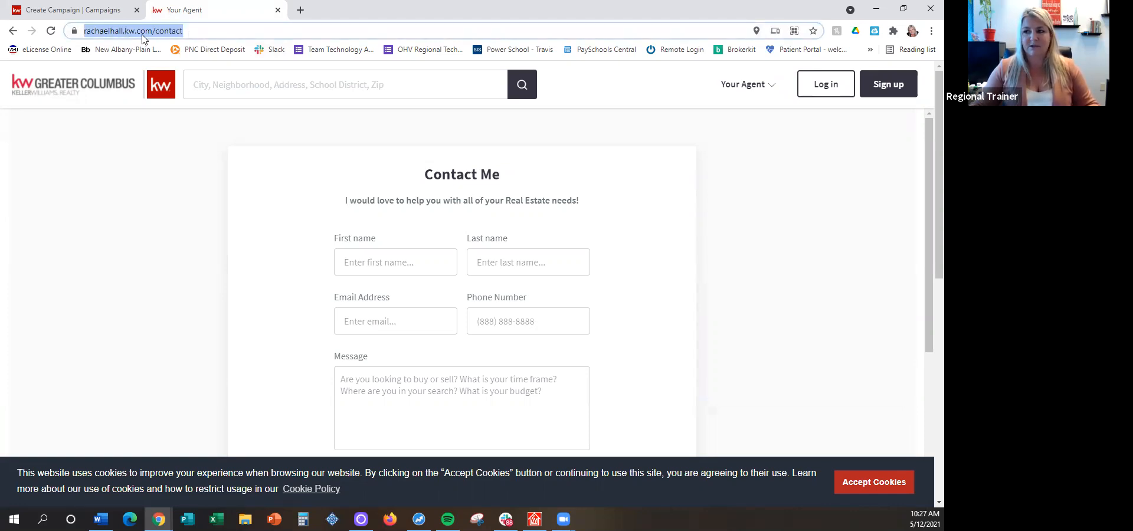
{"action": "right_click", "coordinate": [98, 34]}
{"action": "left_click", "coordinate": [118, 111]}
{"action": "left_click", "coordinate": [94, 10]}
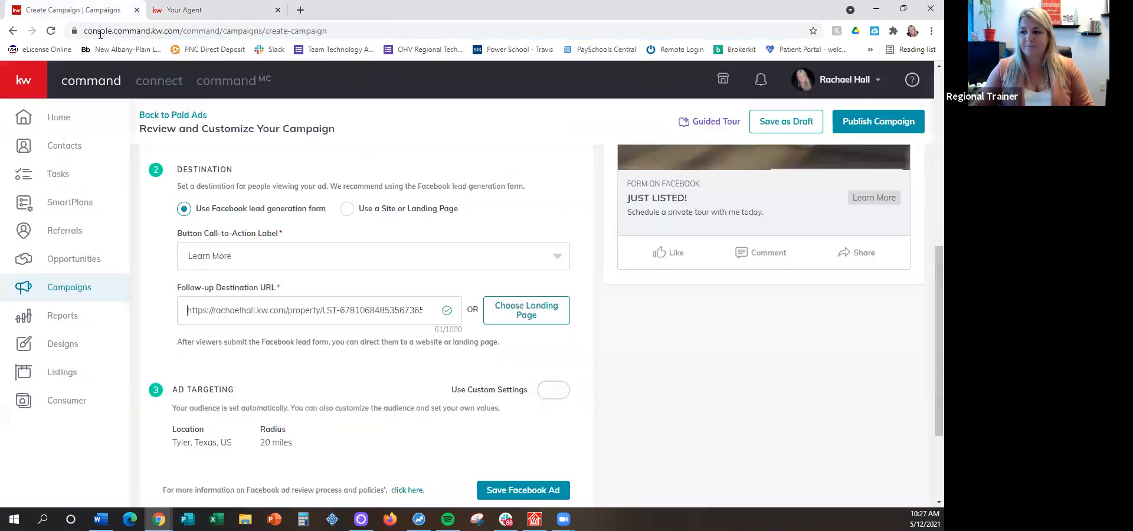
{"action": "triple_click", "coordinate": [247, 311]}
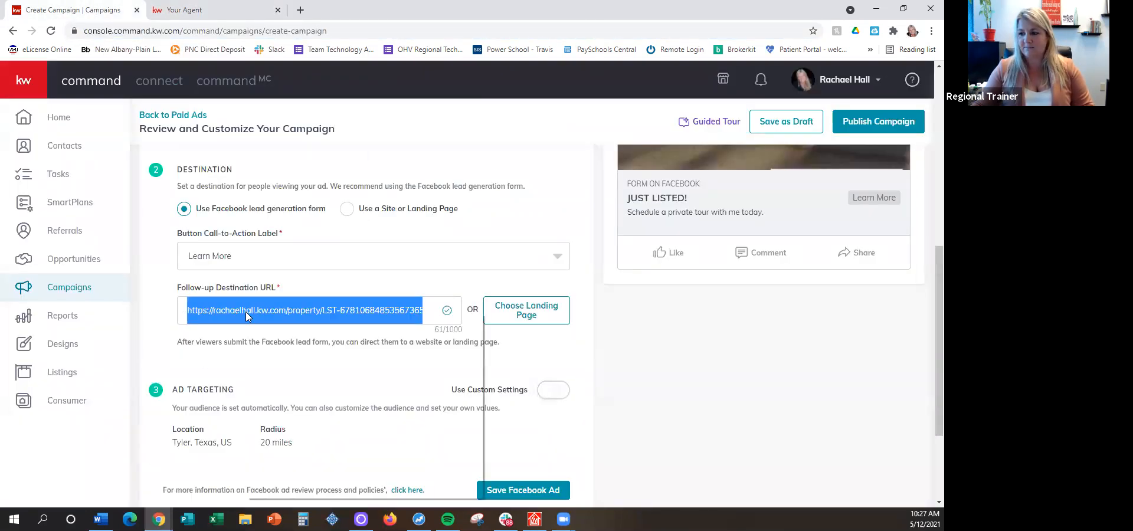
{"action": "right_click", "coordinate": [246, 311]}
{"action": "left_click", "coordinate": [264, 367]}
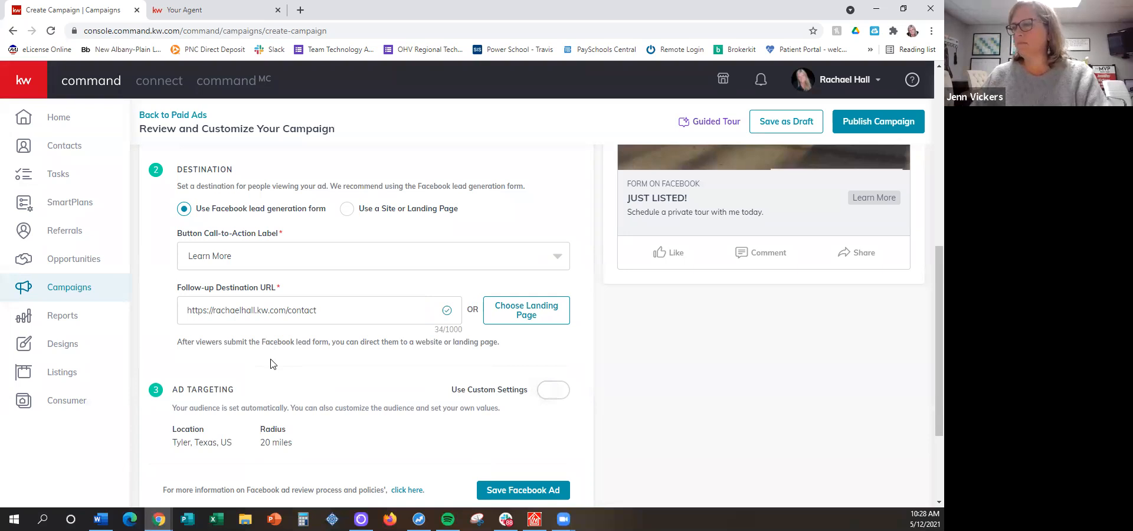
Review the Facebook ad's page, destination and ad targeting settings
{"action": "scroll", "coordinate": [267, 354], "scroll_direction": "down", "scroll_amount": 1}
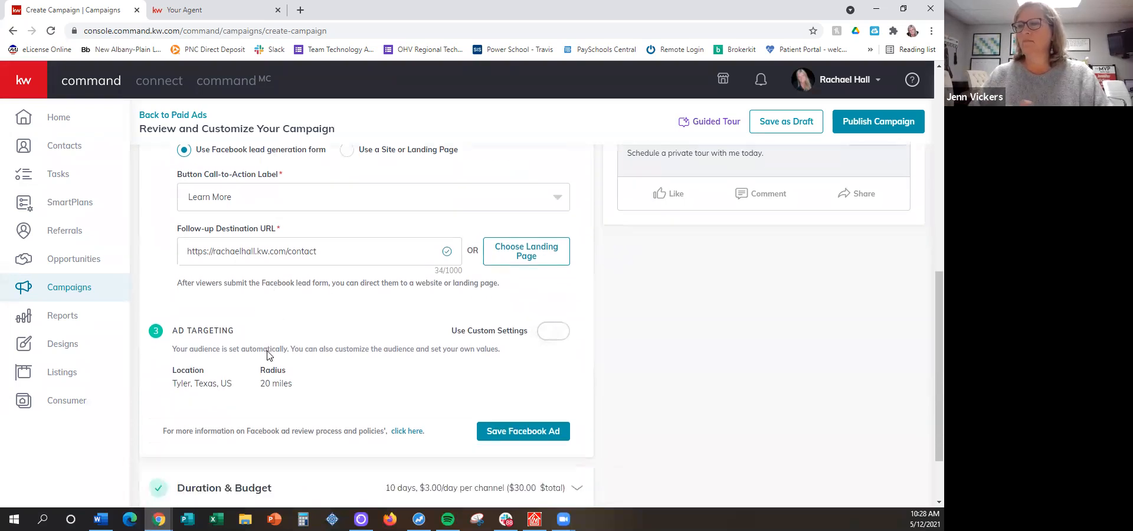
{"action": "scroll", "coordinate": [281, 330], "scroll_direction": "down", "scroll_amount": 1}
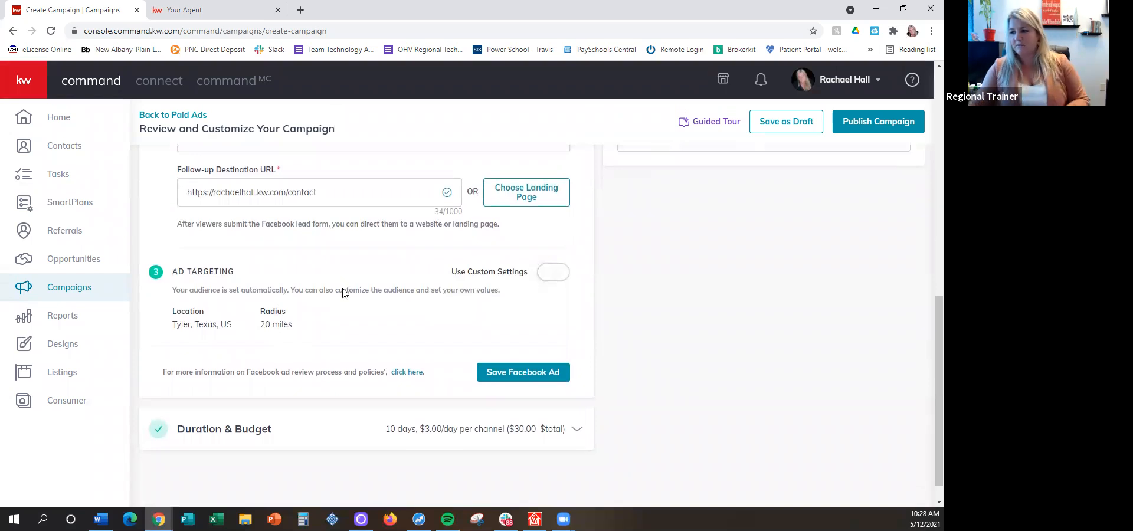
{"action": "scroll", "coordinate": [344, 294], "scroll_direction": "up", "scroll_amount": 4}
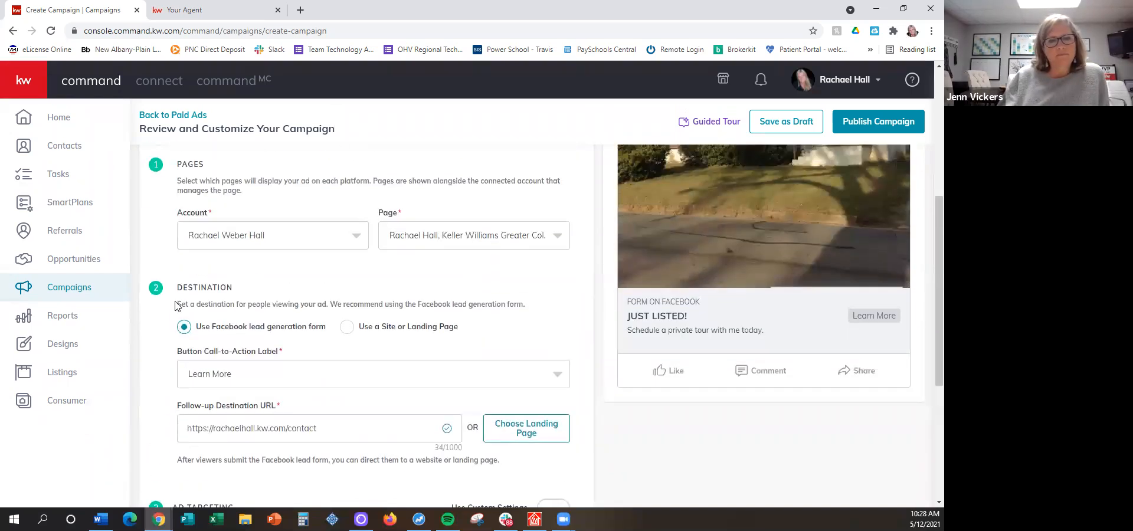
{"action": "scroll", "coordinate": [213, 205], "scroll_direction": "up", "scroll_amount": 1}
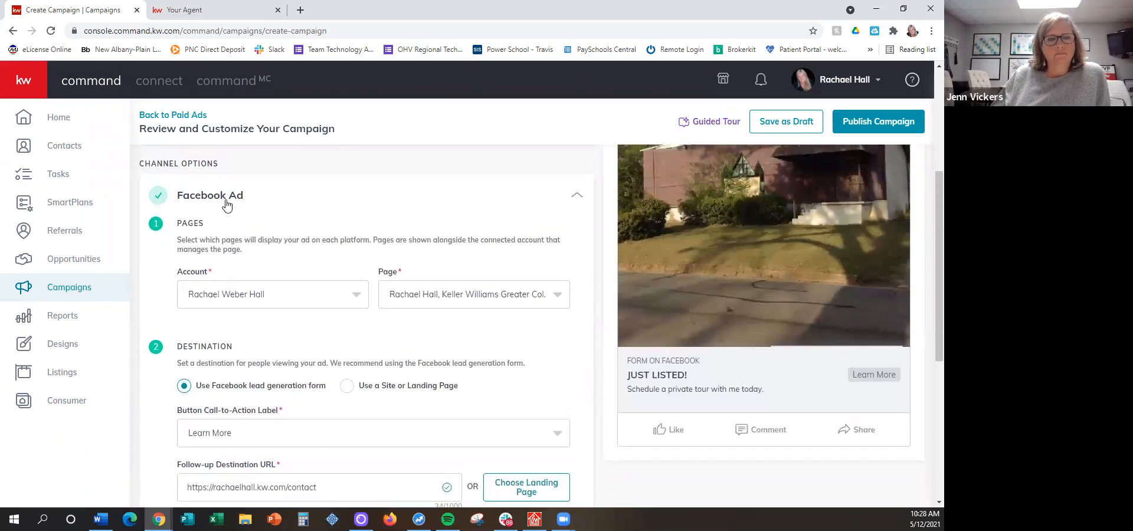
{"action": "scroll", "coordinate": [227, 205], "scroll_direction": "down", "scroll_amount": 1}
{"action": "scroll", "coordinate": [242, 272], "scroll_direction": "down", "scroll_amount": 1}
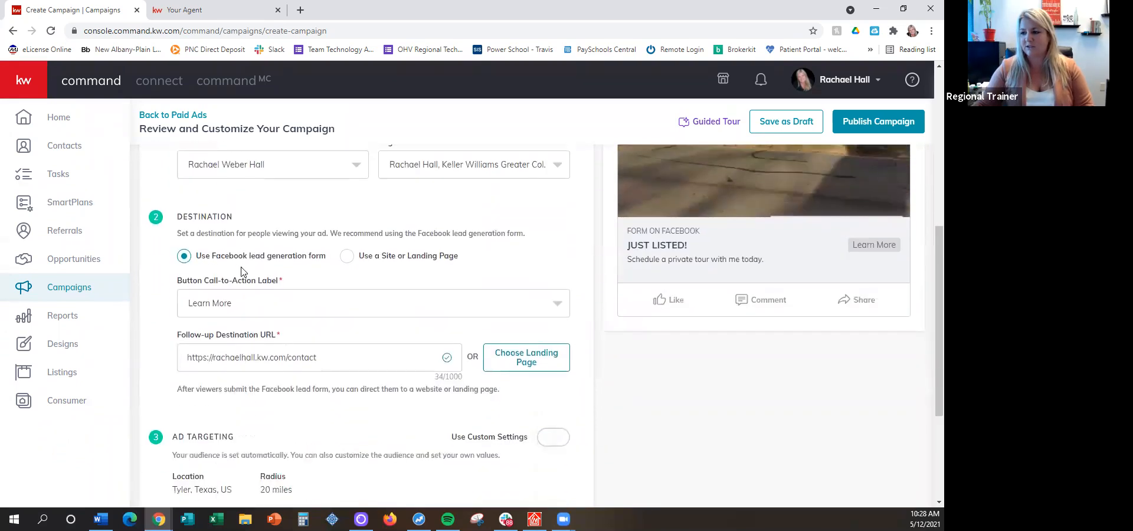
{"action": "scroll", "coordinate": [240, 272], "scroll_direction": "down", "scroll_amount": 3}
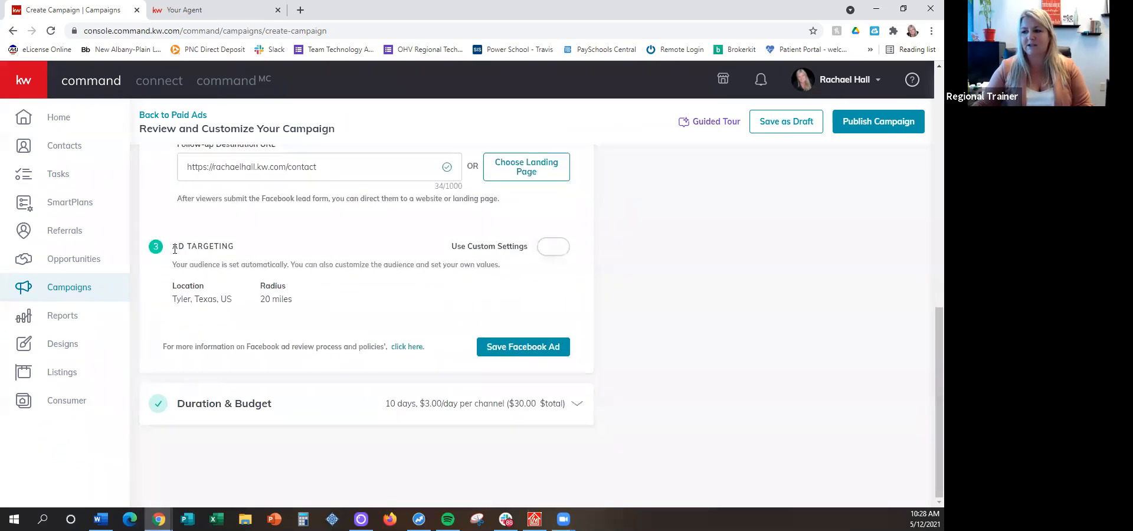
{"action": "left_click_drag", "start_coordinate": [175, 248], "coordinate": [241, 251]}
{"action": "left_click", "coordinate": [242, 251]}
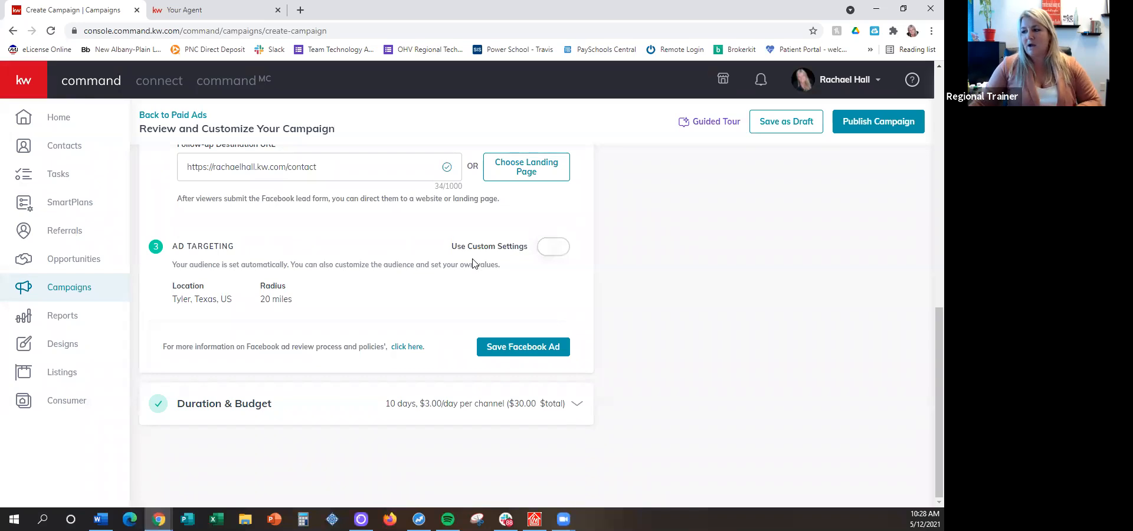
Turn on custom settings for the Facebook ad's targeting
{"action": "left_click", "coordinate": [553, 251]}
{"action": "scroll", "coordinate": [436, 236], "scroll_direction": "down", "scroll_amount": 1}
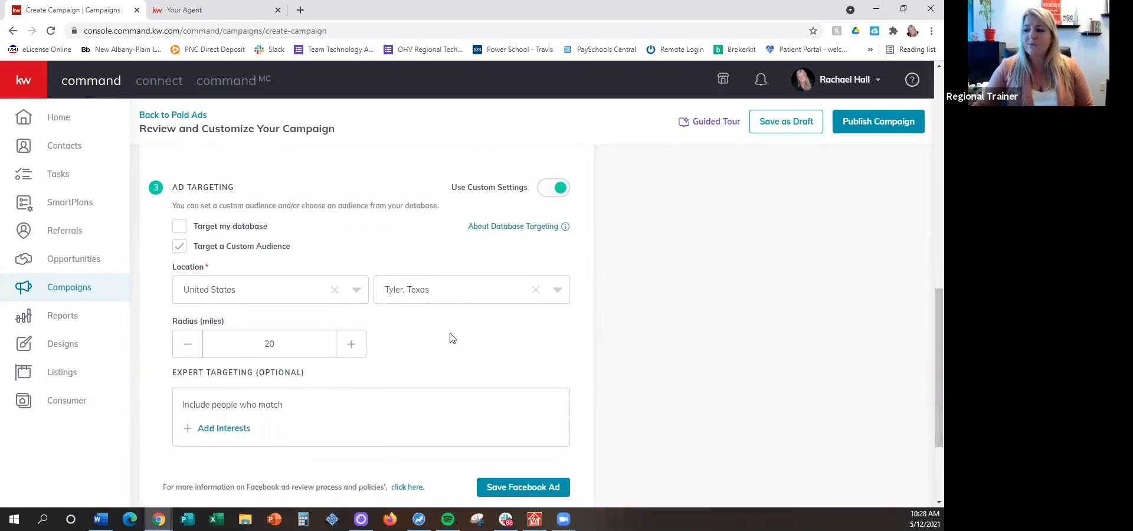
{"action": "scroll", "coordinate": [450, 339], "scroll_direction": "down", "scroll_amount": 1}
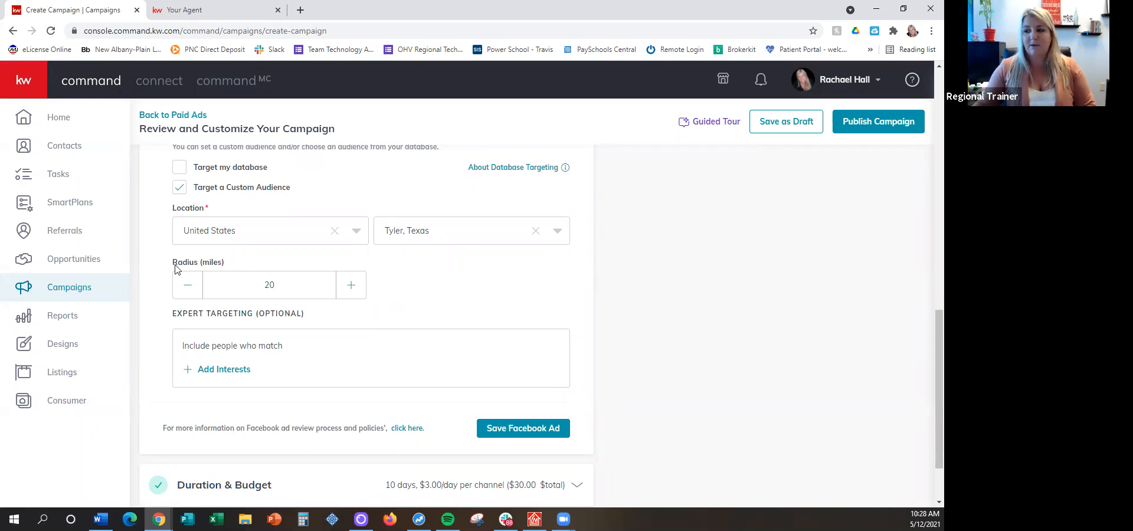
Try radii of 50 and 15 miles for the custom audience around Tyler, Texas, and return the radius to 20 miles
{"action": "left_click_drag", "start_coordinate": [282, 279], "coordinate": [259, 278]}
{"action": "type", "text": "50"}
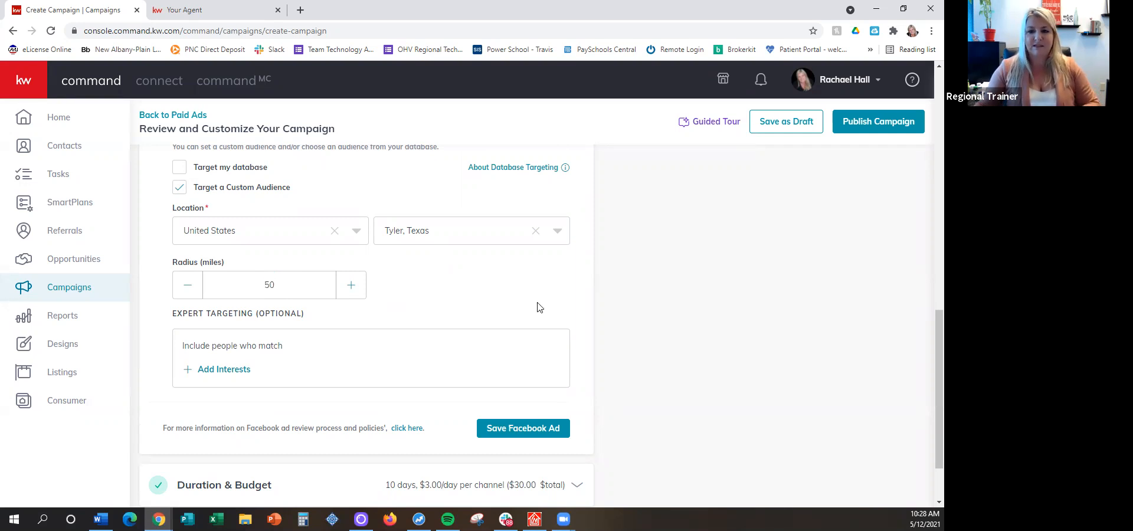
{"action": "key", "text": "BackSpace"}
{"action": "type", "text": "15"}
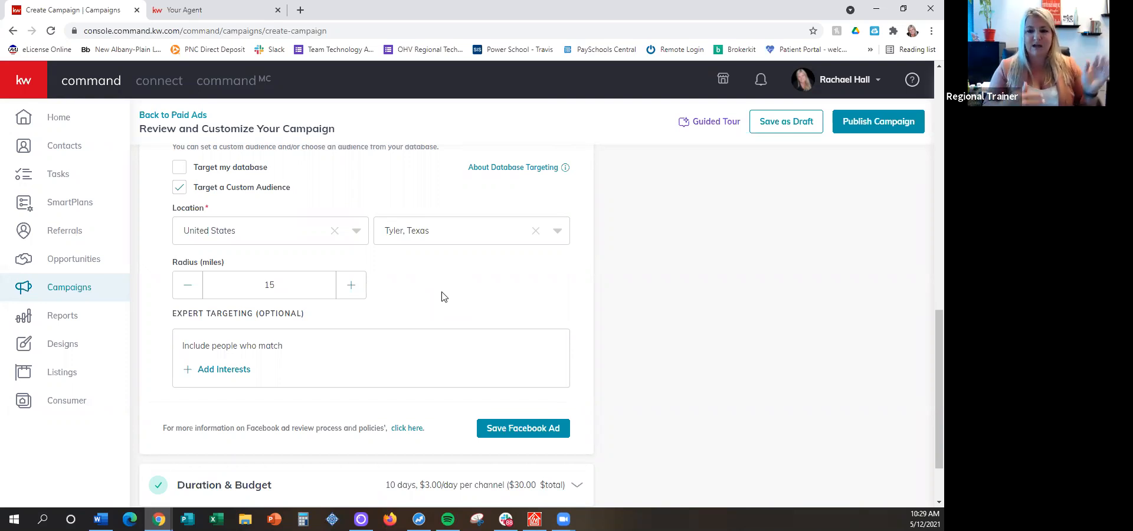
{"action": "left_click_drag", "start_coordinate": [277, 285], "coordinate": [233, 285]}
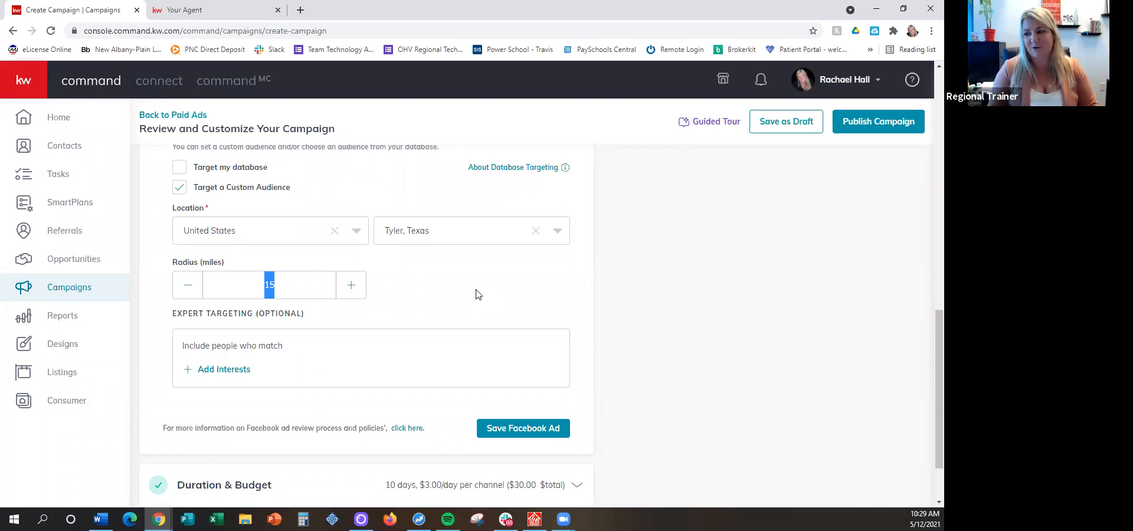
{"action": "type", "text": "20"}
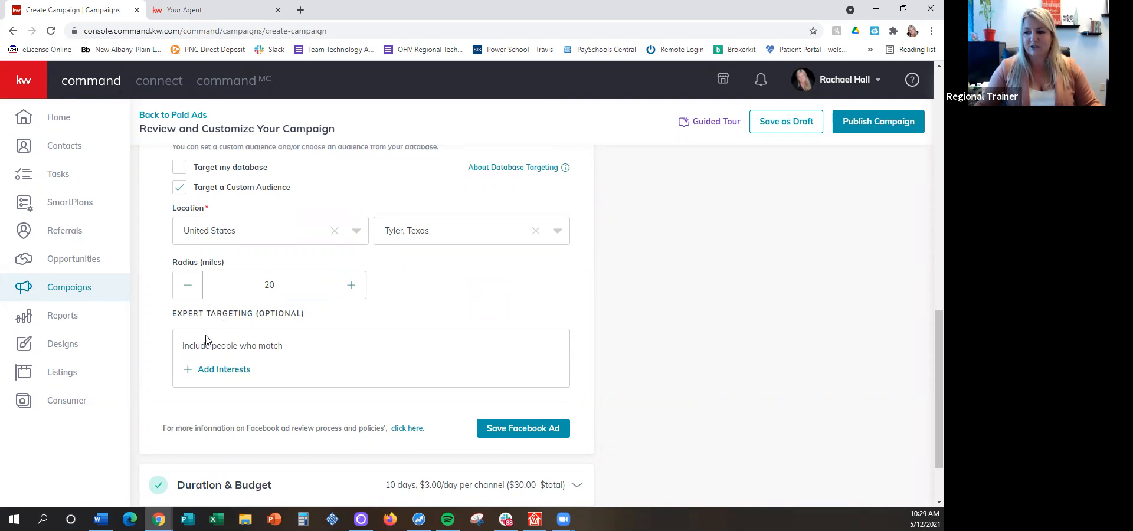
Start adding interests under the optional expert targeting and browse the list of available interests
{"action": "left_click_drag", "start_coordinate": [171, 314], "coordinate": [307, 317]}
{"action": "left_click", "coordinate": [304, 317]}
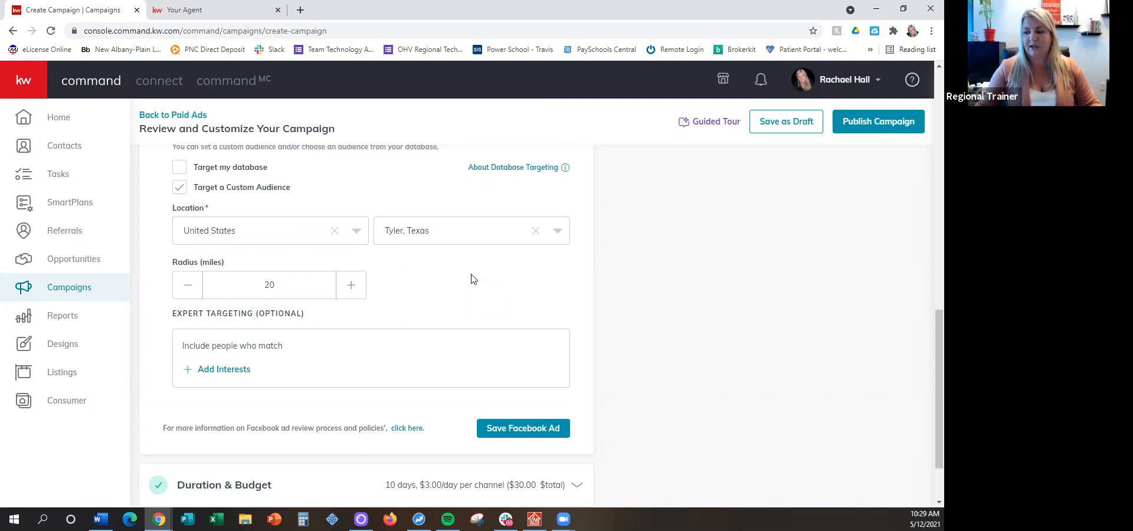
{"action": "scroll", "coordinate": [470, 278], "scroll_direction": "down", "scroll_amount": 1}
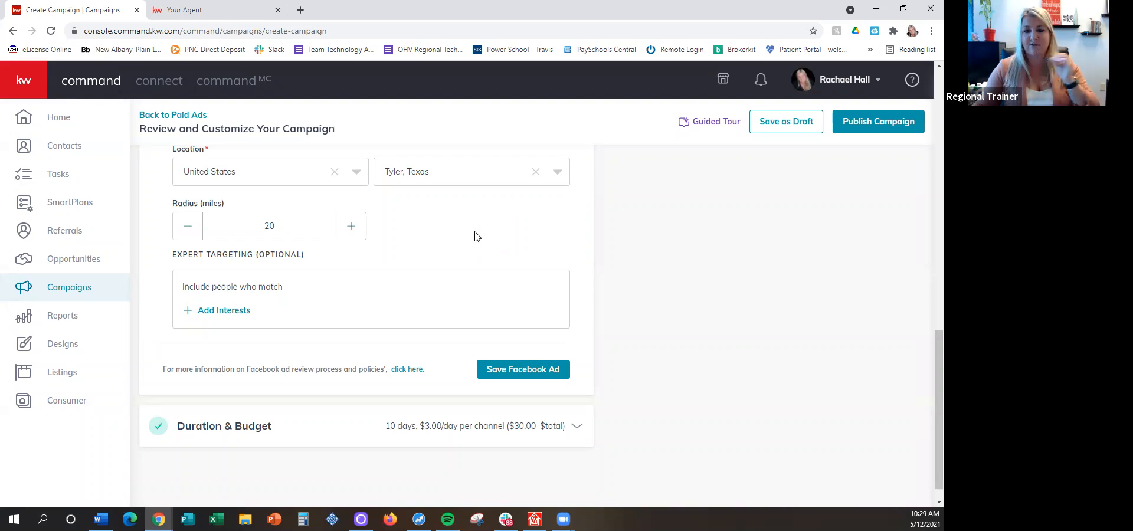
{"action": "left_click", "coordinate": [207, 311]}
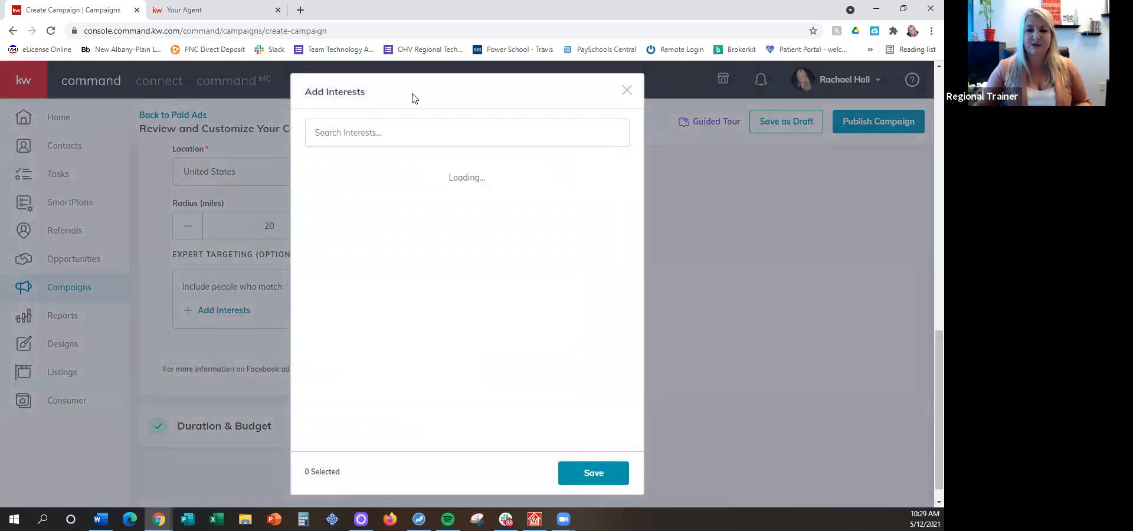
{"action": "left_click", "coordinate": [378, 135]}
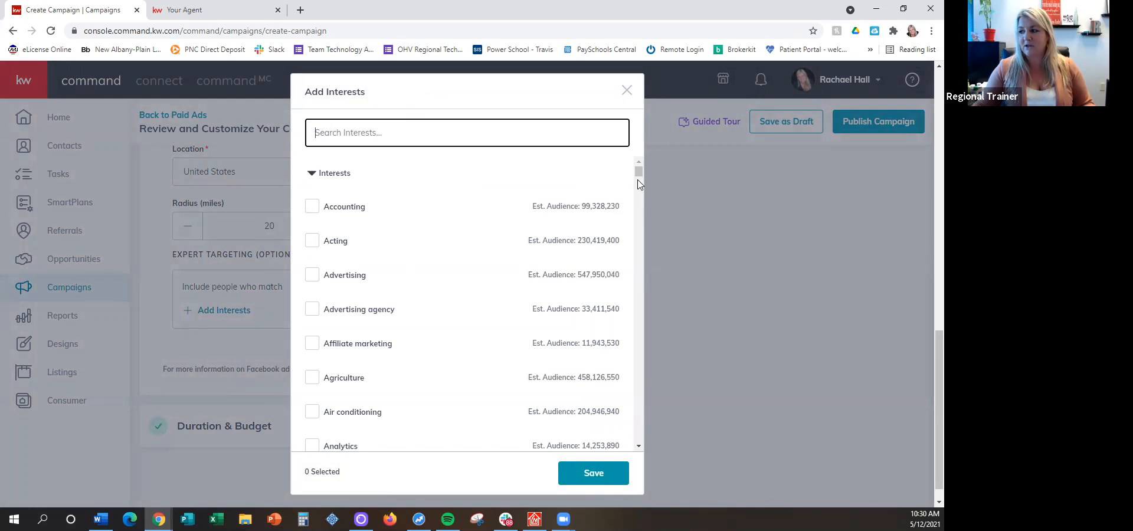
{"action": "scroll", "coordinate": [638, 187], "scroll_direction": "down", "scroll_amount": 8}
{"action": "left_click_drag", "start_coordinate": [637, 190], "coordinate": [643, 130]}
Search the interests for "Realtor.com" and select the realtor.com interest
{"action": "left_click", "coordinate": [441, 128]}
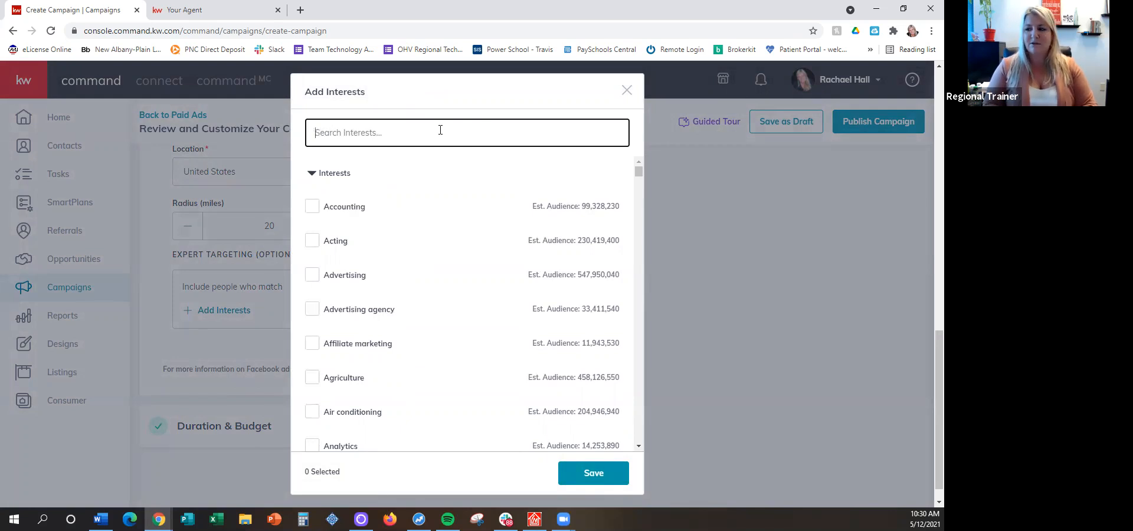
{"action": "type", "text": "Re"}
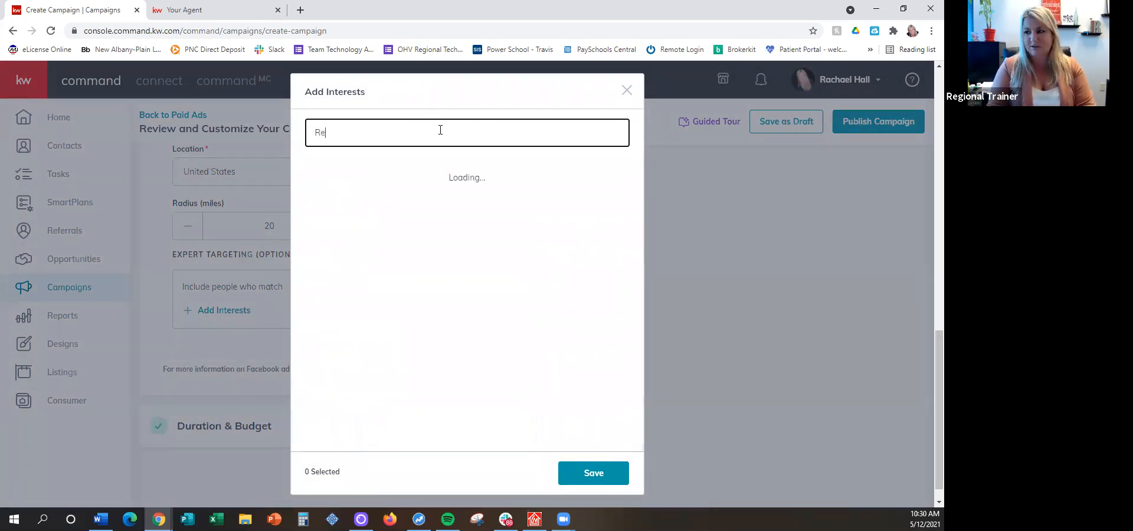
{"action": "type", "text": "altor.com"}
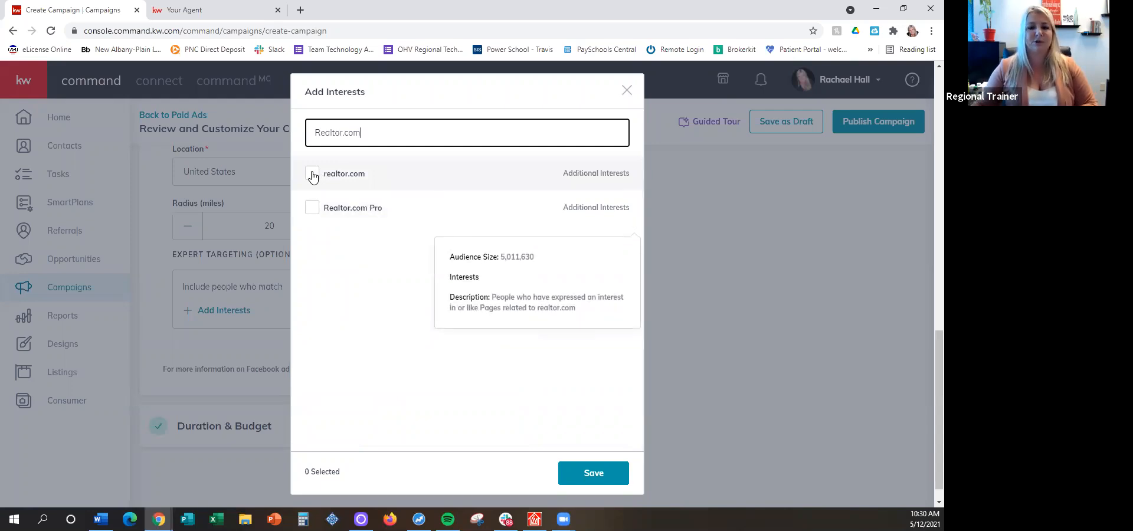
{"action": "left_click", "coordinate": [312, 175]}
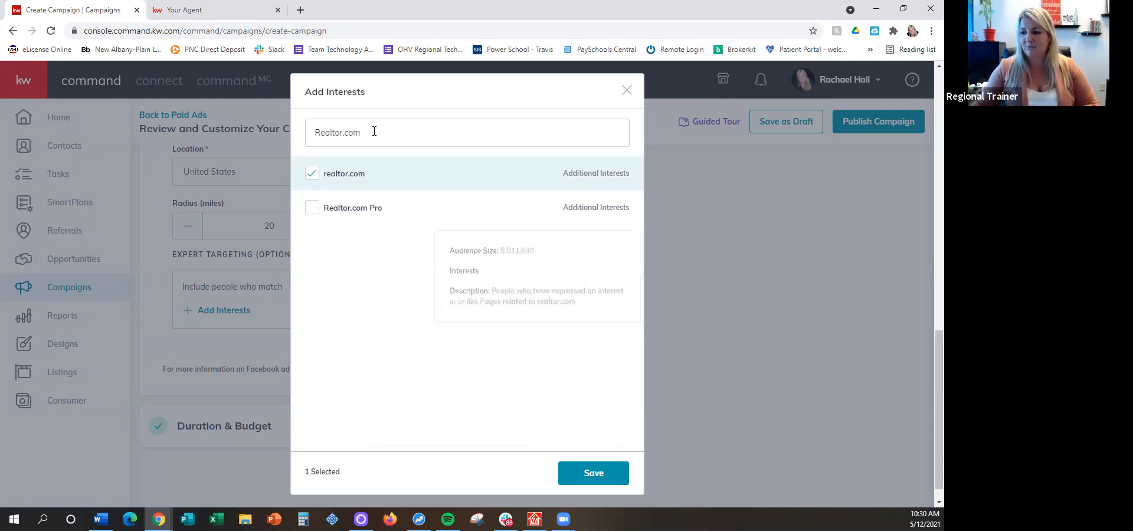
{"action": "mouse_move", "coordinate": [333, 182]}
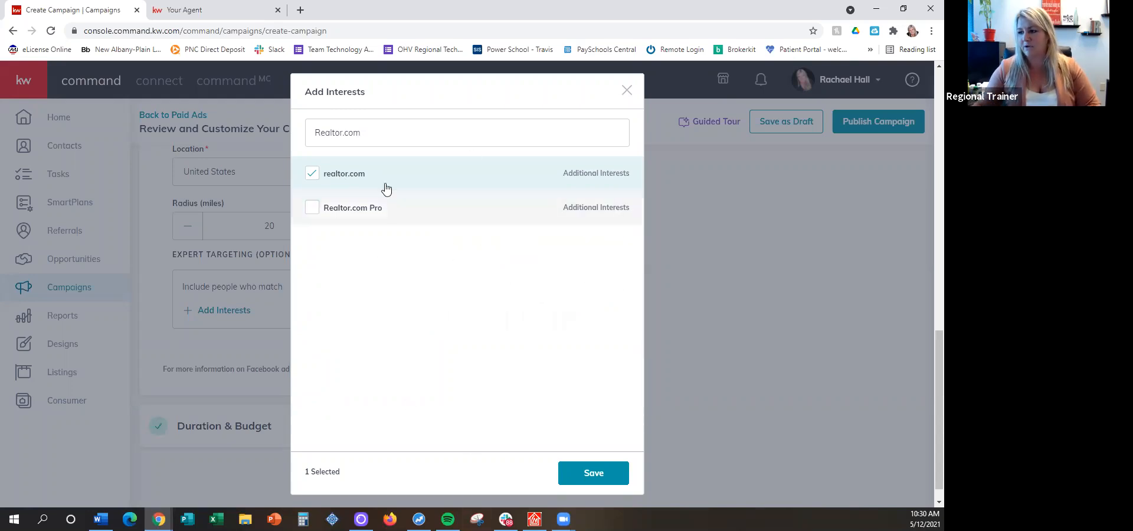
Search the interests for "zillow" and select the Zillow interest
{"action": "triple_click", "coordinate": [396, 132]}
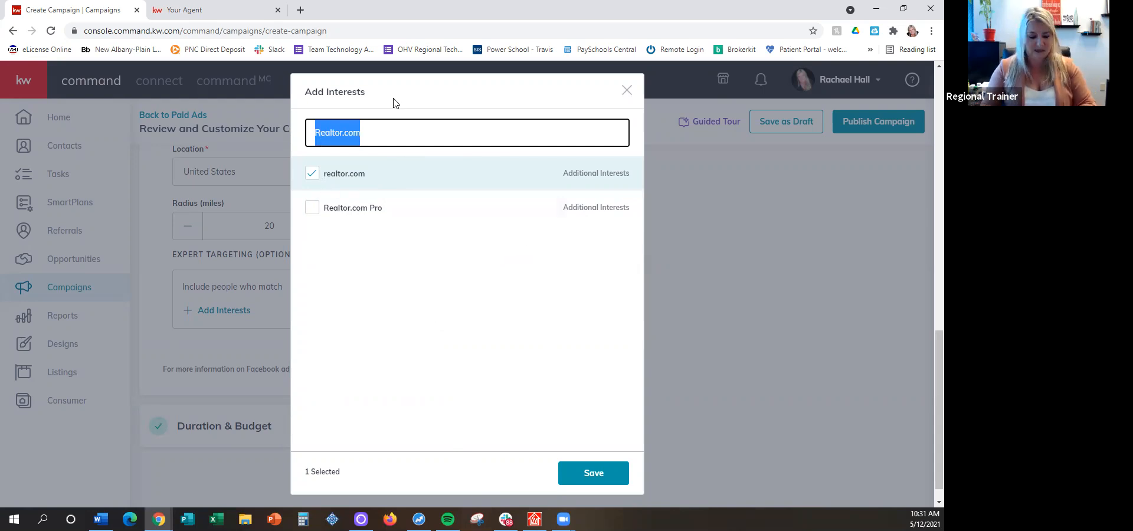
{"action": "type", "text": "zill"}
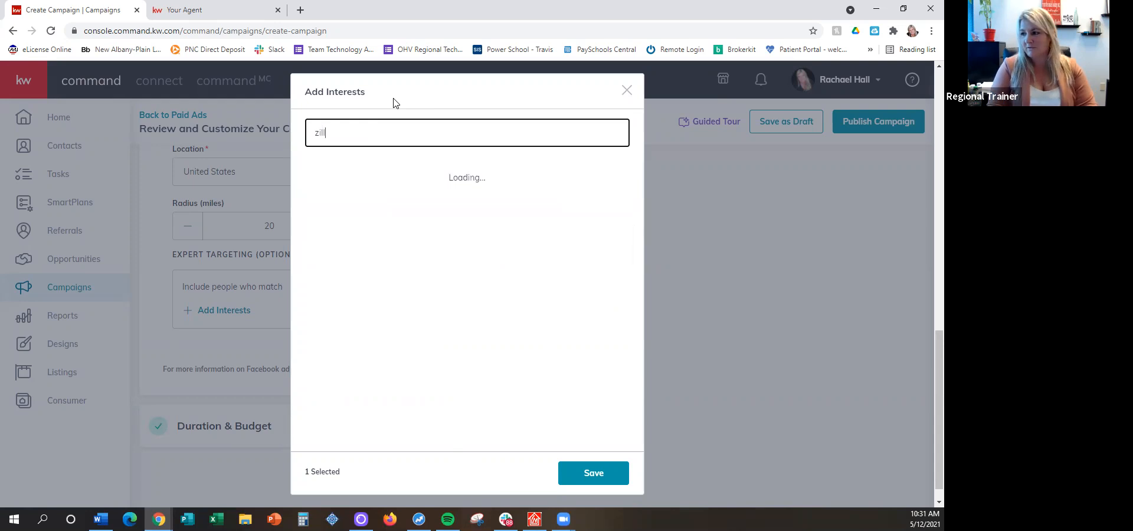
{"action": "type", "text": "ow"}
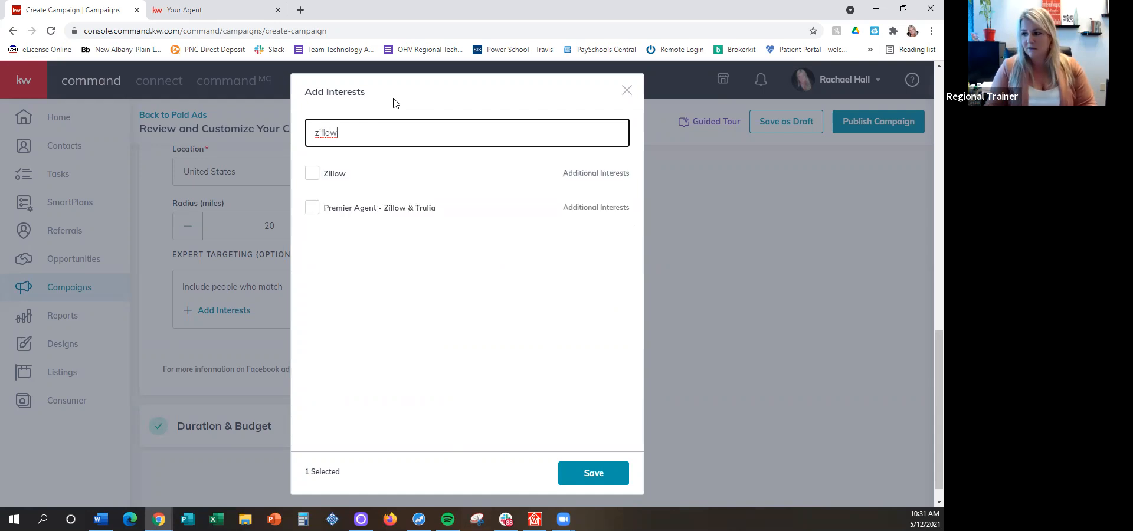
{"action": "left_click", "coordinate": [313, 174]}
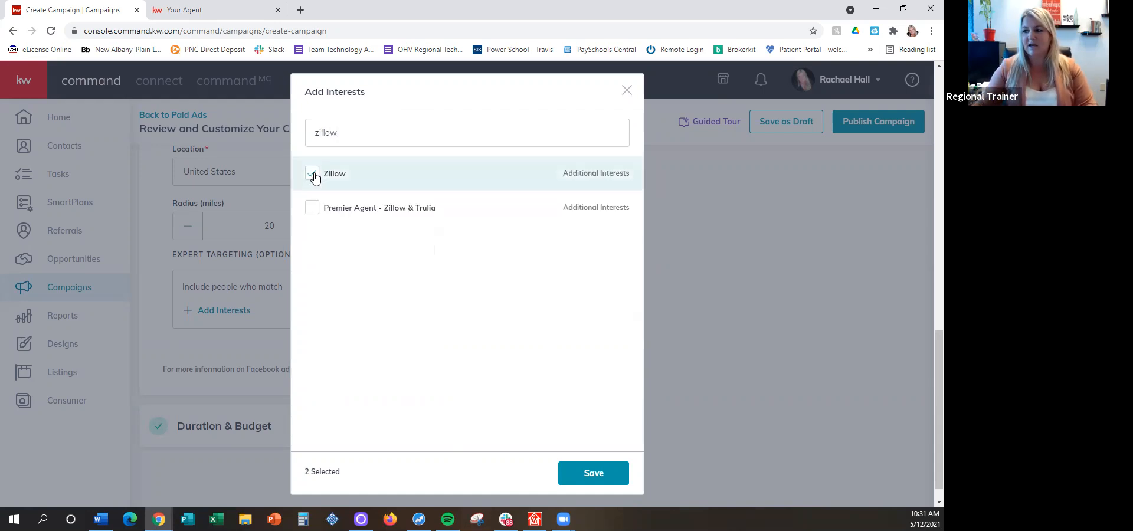
Search the interests for "first-" and select the First-time buyer interest
{"action": "left_click_drag", "start_coordinate": [354, 131], "coordinate": [290, 135]}
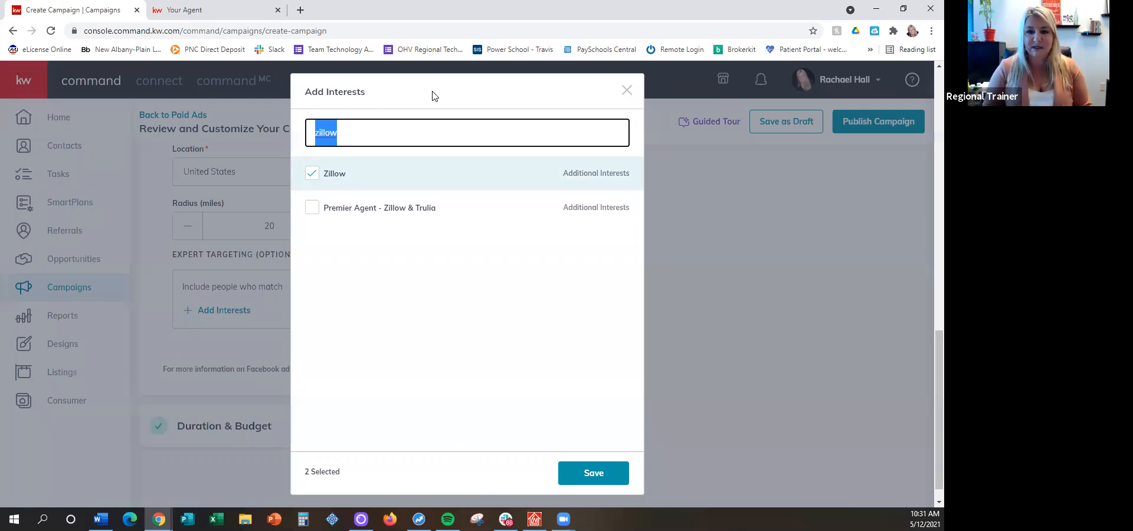
{"action": "type", "text": "first-"}
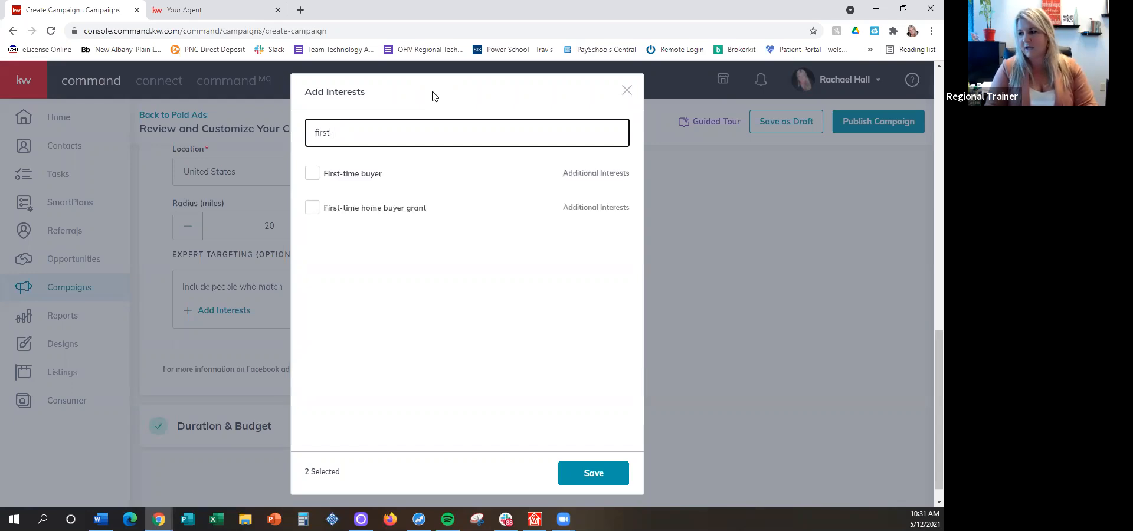
{"action": "mouse_move", "coordinate": [357, 184]}
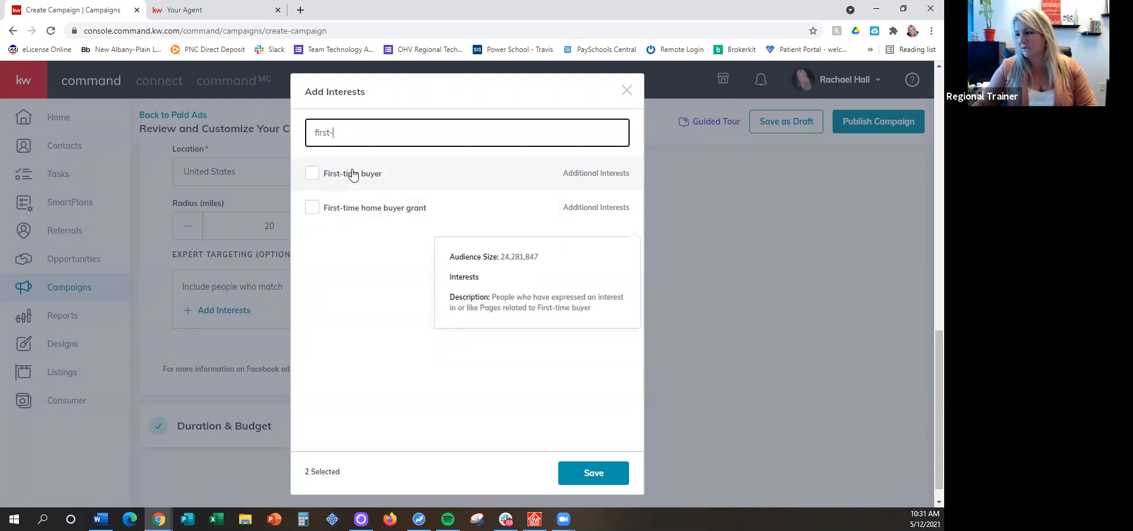
{"action": "left_click", "coordinate": [311, 174]}
Search the interests for "homes.com" and save the selected interests to the expert targeting
{"action": "left_click_drag", "start_coordinate": [344, 130], "coordinate": [276, 129]}
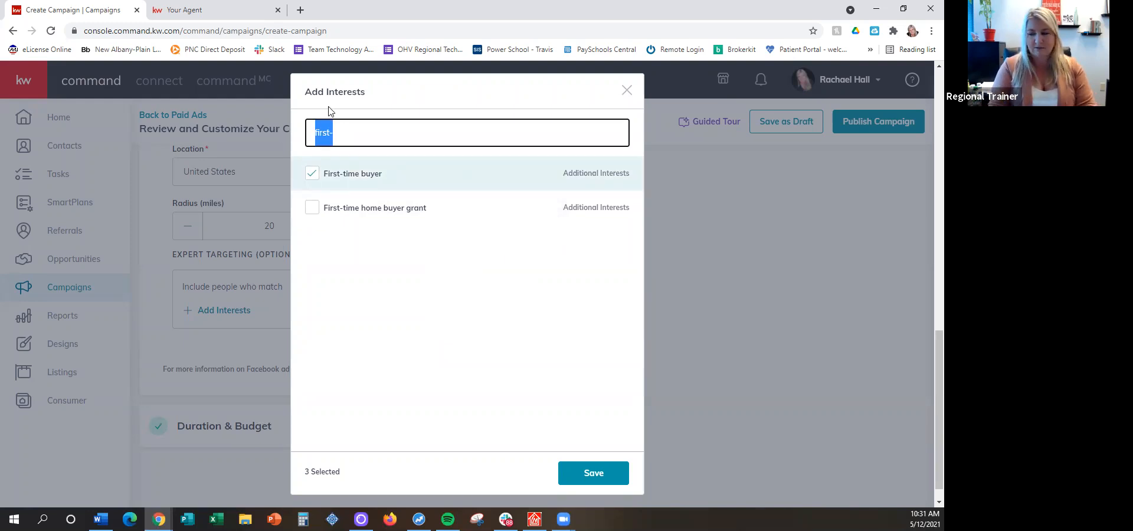
{"action": "type", "text": "homes.com"}
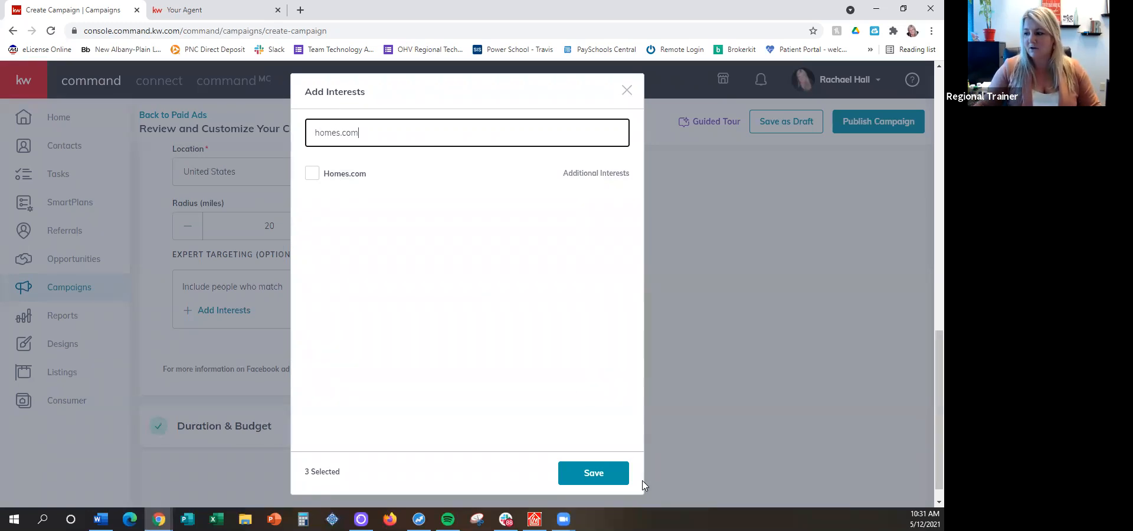
{"action": "left_click", "coordinate": [587, 475]}
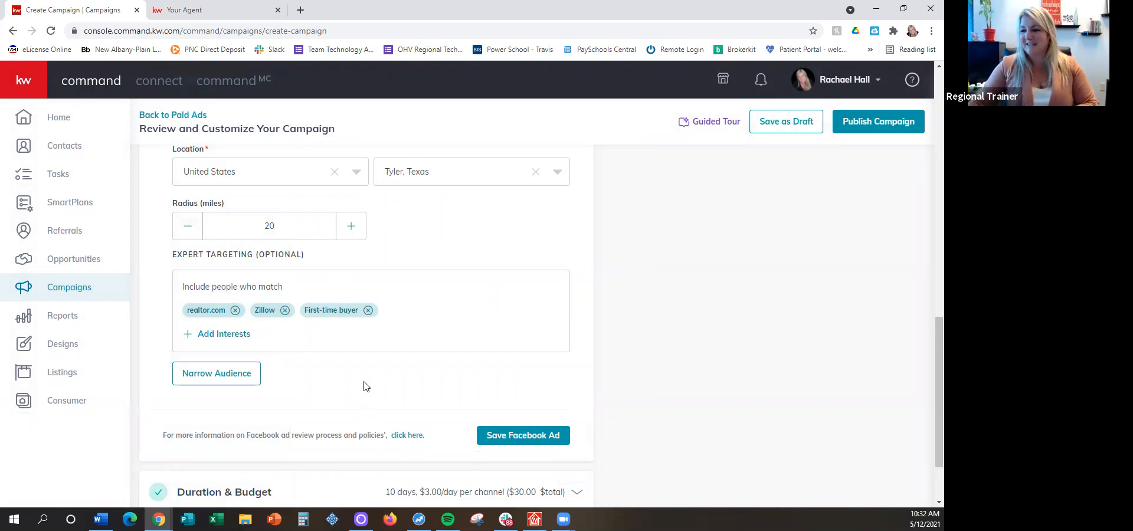
Review the destination and targeting settings, save the Facebook ad, and open the campaign's duration and budget
{"action": "scroll", "coordinate": [364, 386], "scroll_direction": "down", "scroll_amount": 1}
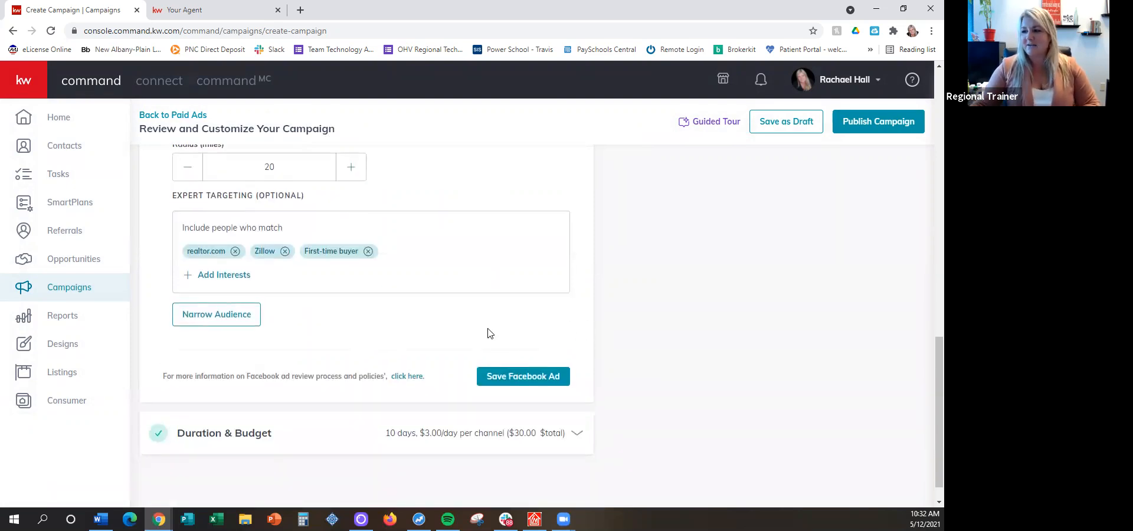
{"action": "scroll", "coordinate": [487, 328], "scroll_direction": "up", "scroll_amount": 2}
{"action": "scroll", "coordinate": [487, 323], "scroll_direction": "up", "scroll_amount": 6}
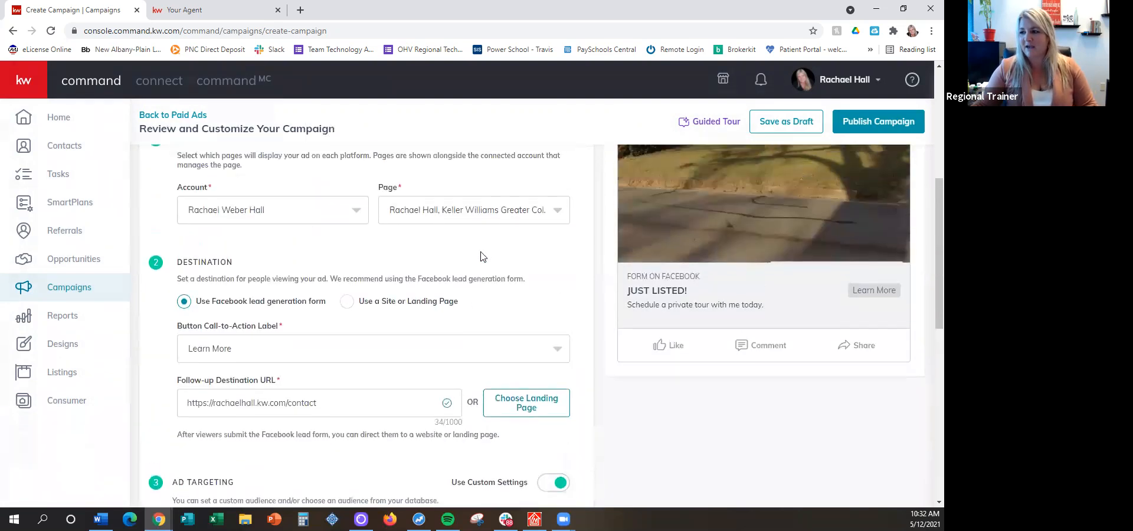
{"action": "scroll", "coordinate": [325, 222], "scroll_direction": "down", "scroll_amount": 2}
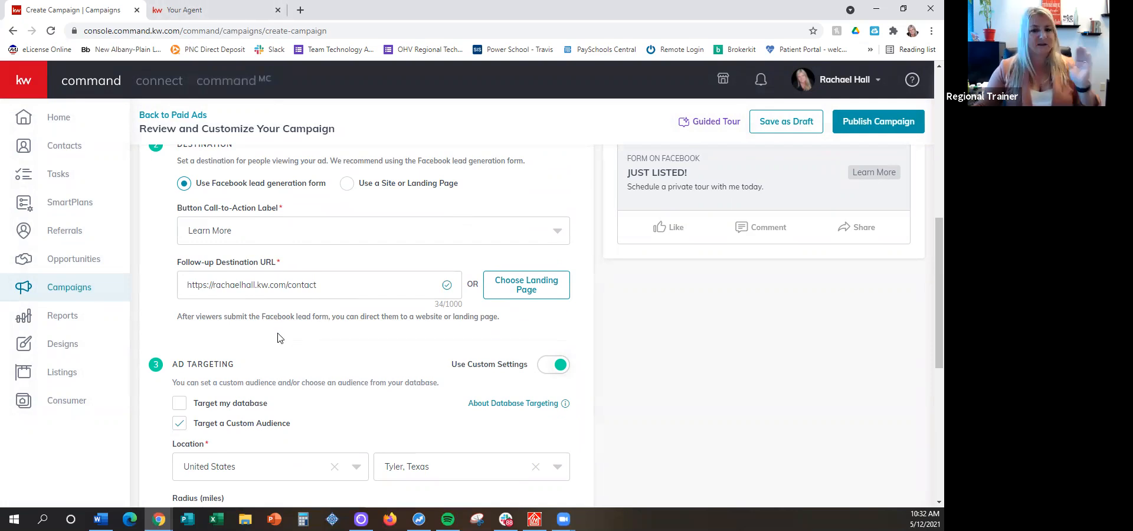
{"action": "scroll", "coordinate": [280, 337], "scroll_direction": "down", "scroll_amount": 7}
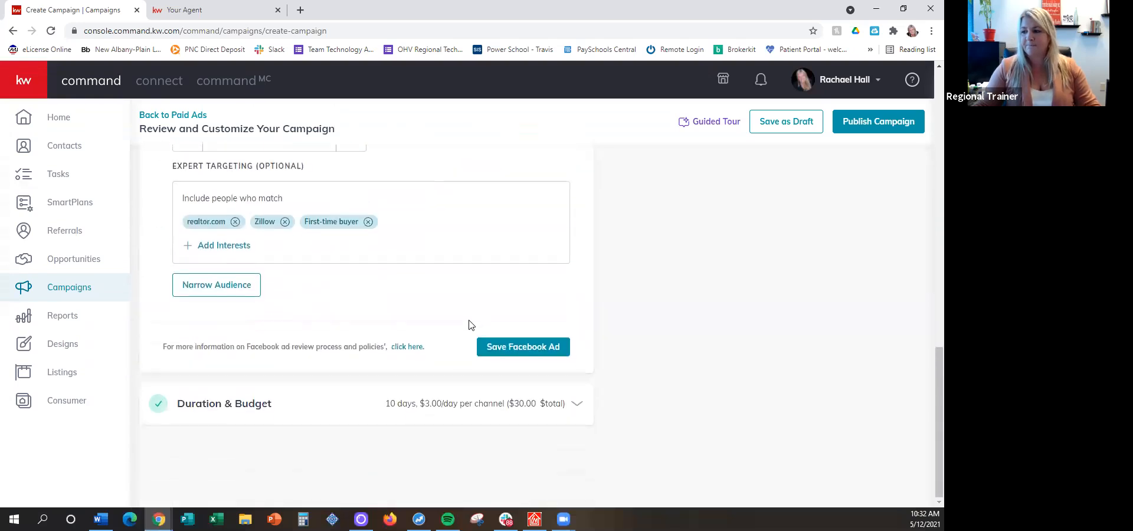
{"action": "left_click", "coordinate": [533, 346]}
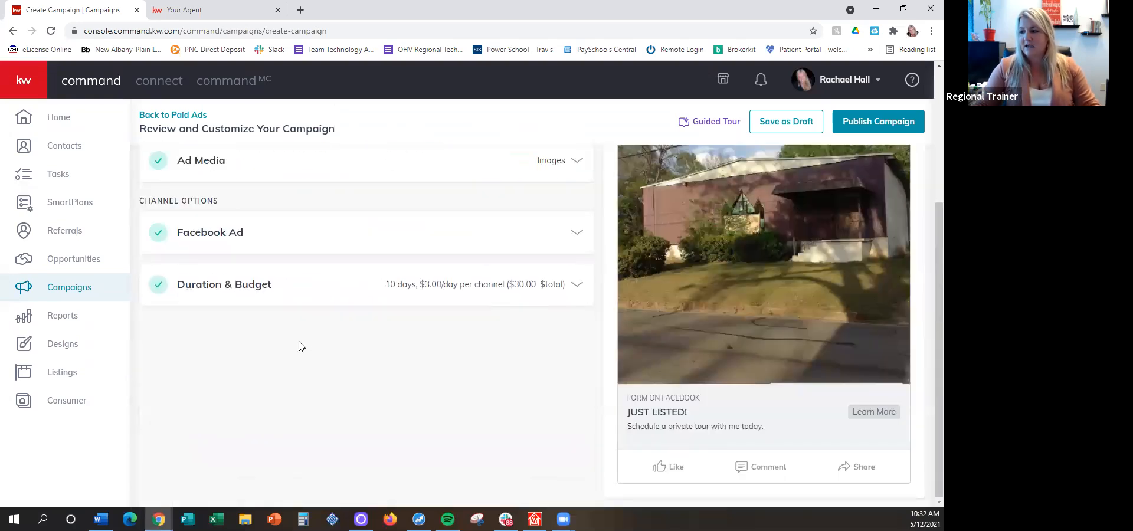
{"action": "left_click", "coordinate": [238, 287]}
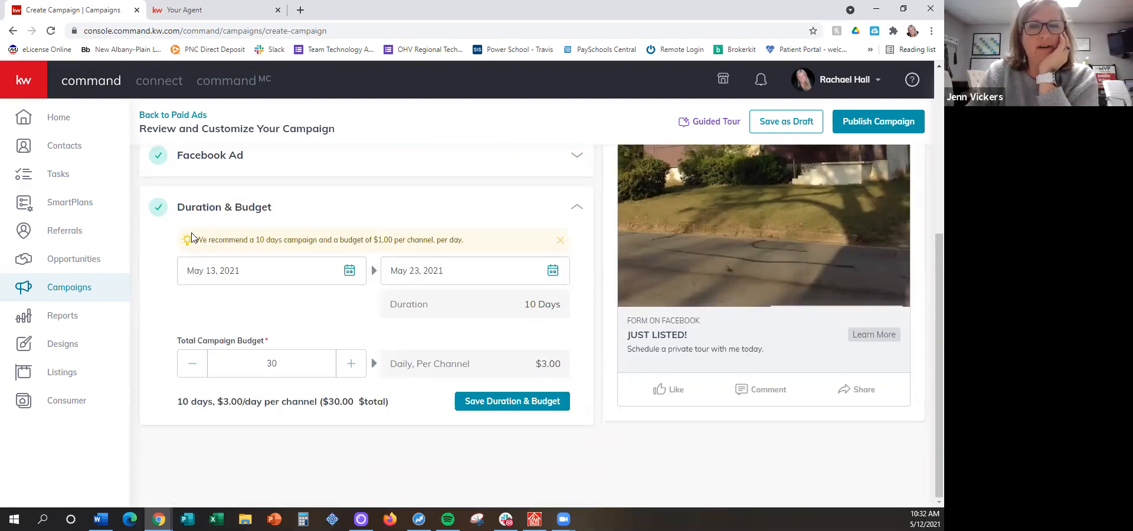
Reopen the Facebook ad's settings and bring up the interests for narrowing the audience
{"action": "left_click", "coordinate": [190, 157]}
{"action": "scroll", "coordinate": [372, 223], "scroll_direction": "down", "scroll_amount": 6}
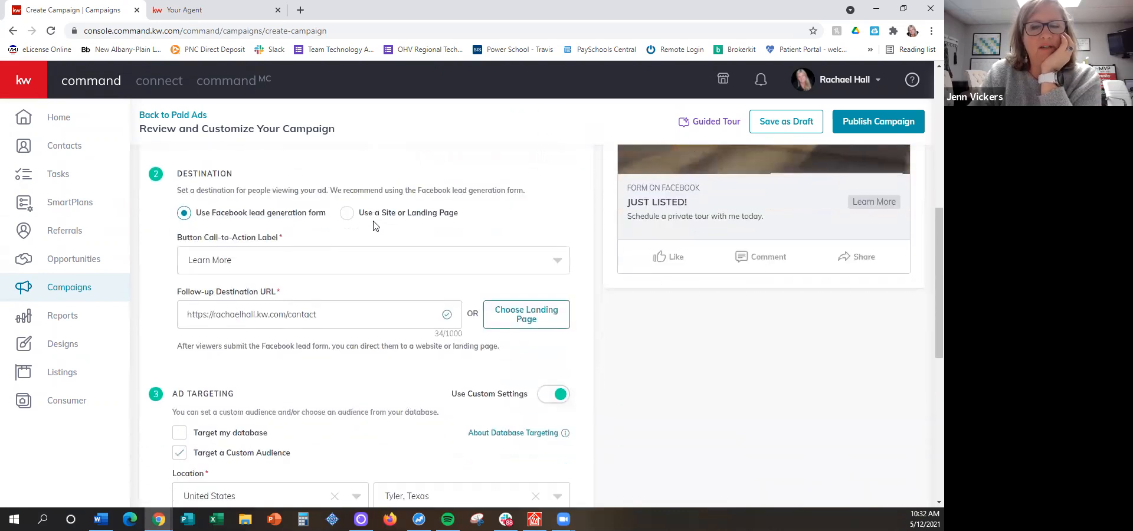
{"action": "scroll", "coordinate": [378, 230], "scroll_direction": "down", "scroll_amount": 2}
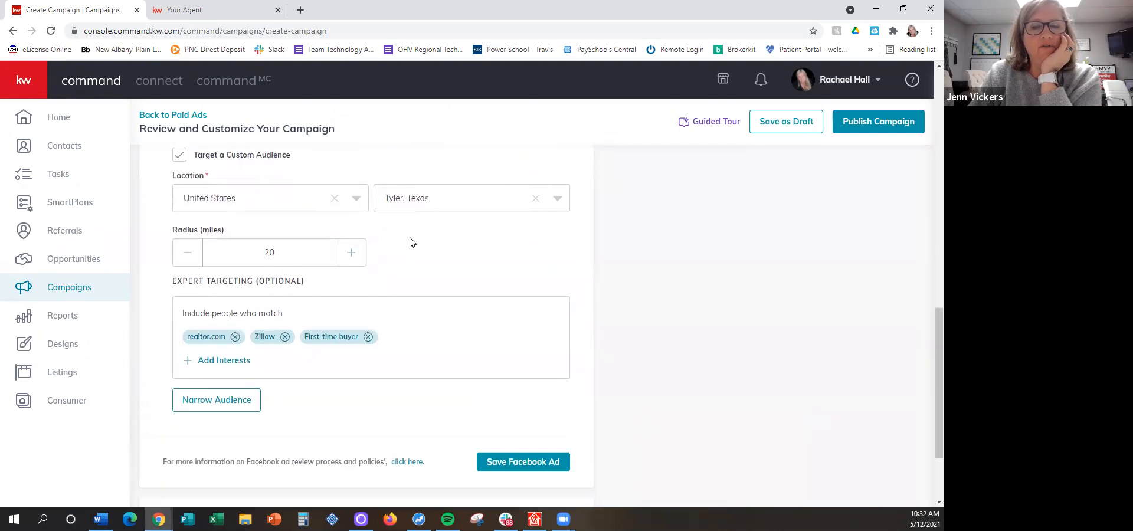
{"action": "left_click", "coordinate": [227, 402]}
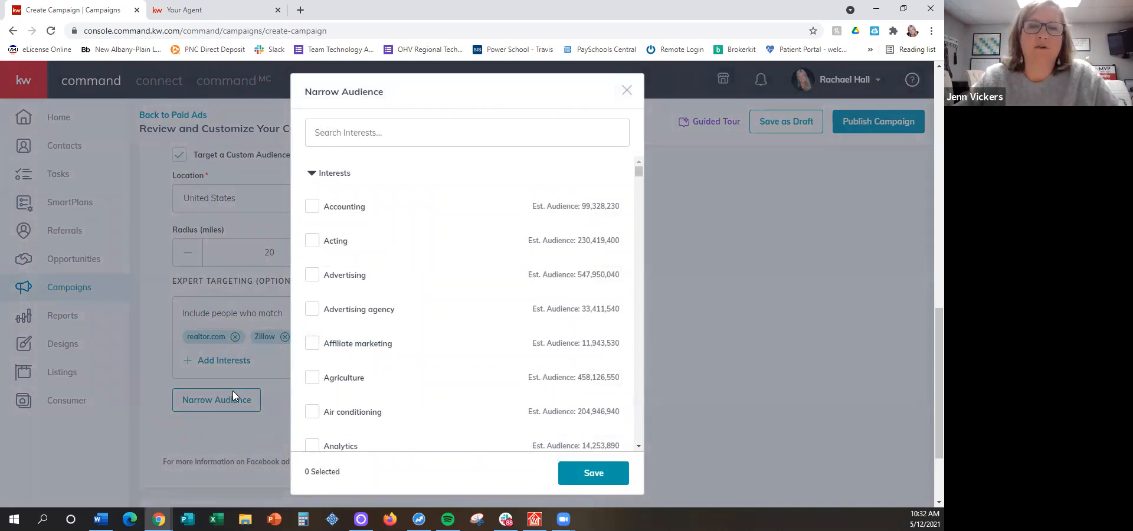
{"action": "scroll", "coordinate": [387, 270], "scroll_direction": "down", "scroll_amount": 2}
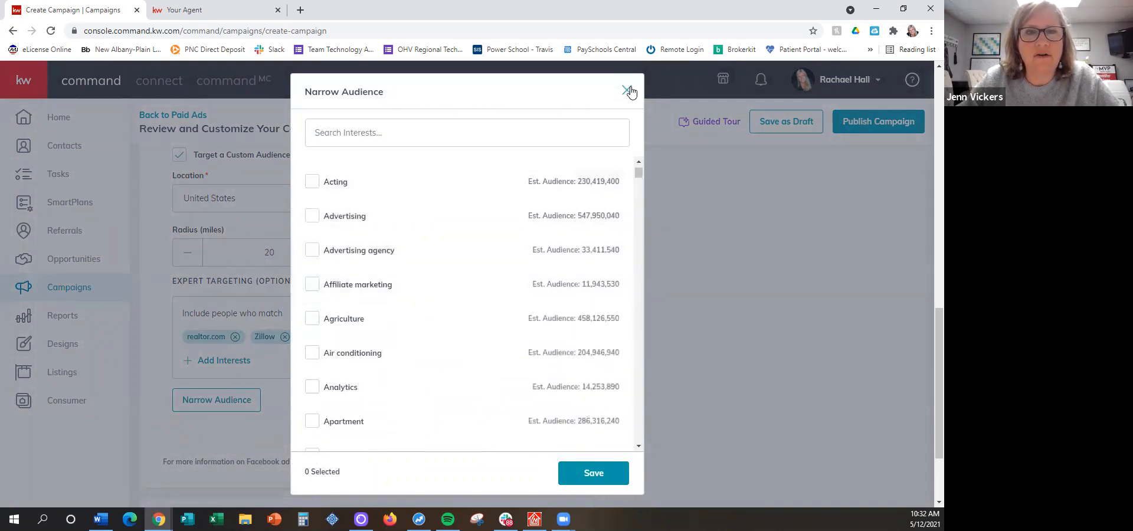
Search the audience-narrowing interests for "golf" and for "farm", clearing each search term
{"action": "left_click", "coordinate": [347, 139]}
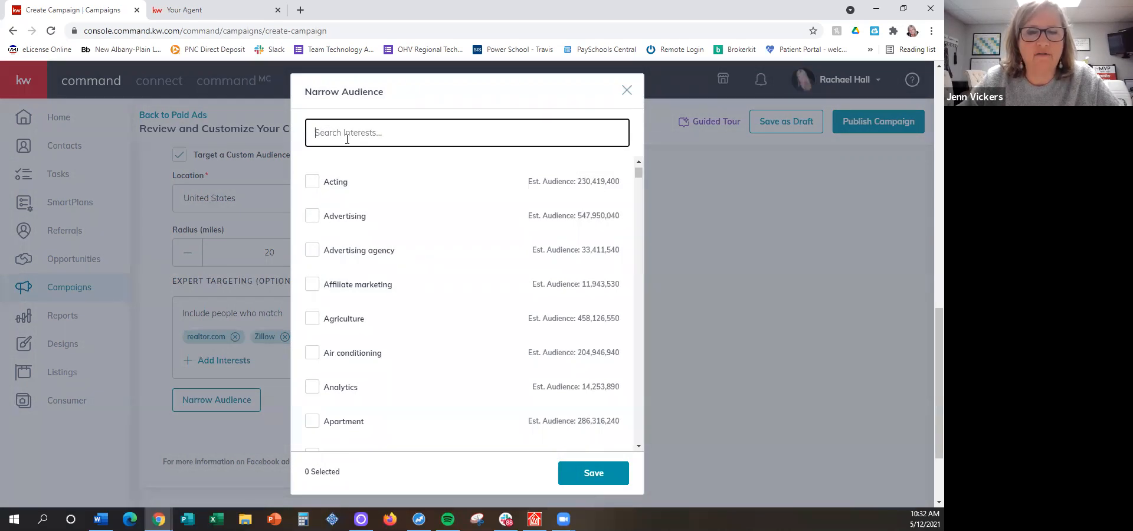
{"action": "type", "text": "golf"}
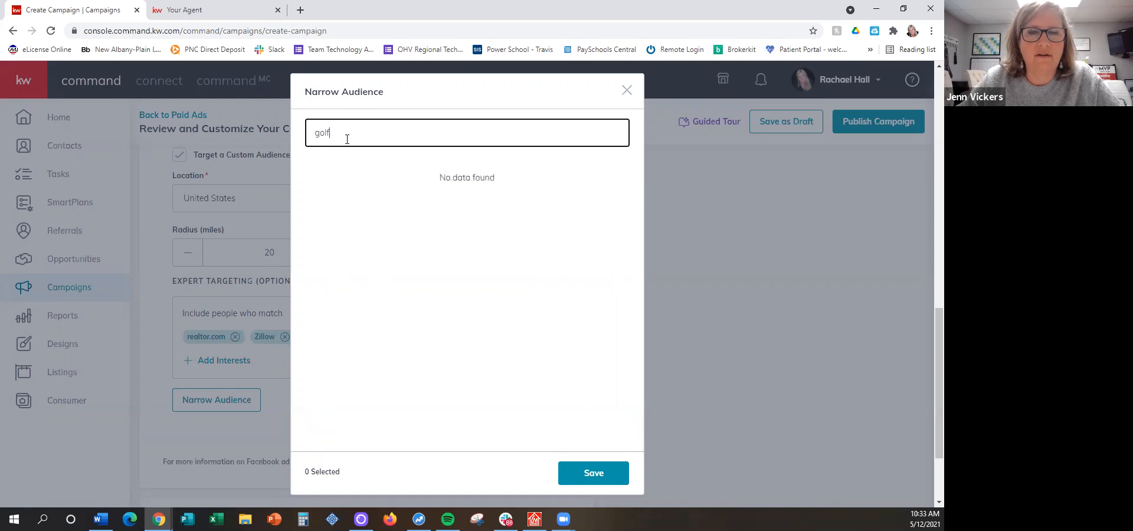
{"action": "key", "text": "BackSpace"}
{"action": "key", "text": "BackSpace"}
{"action": "key", "text": "BackSpace"}
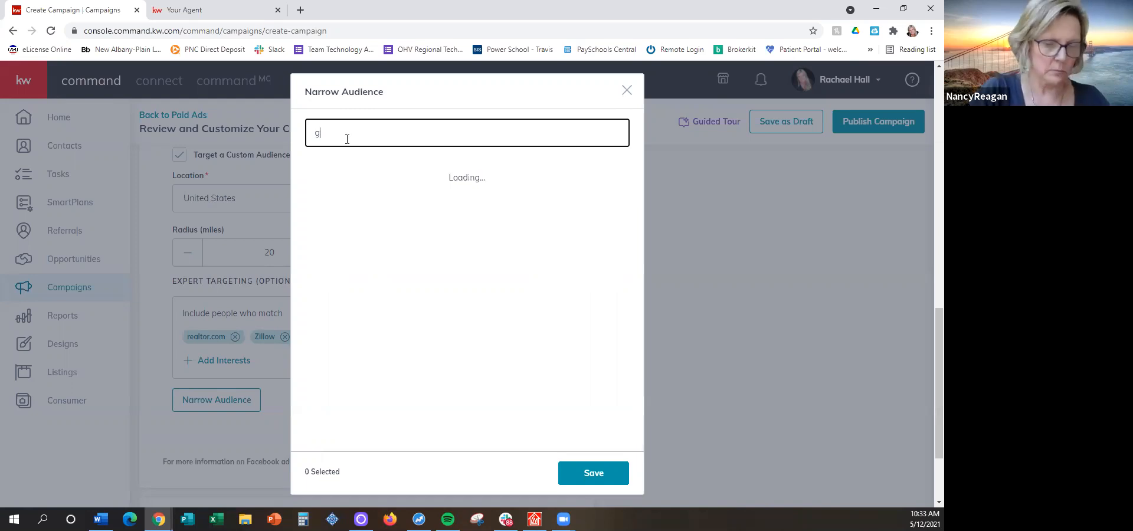
{"action": "key", "text": "BackSpace"}
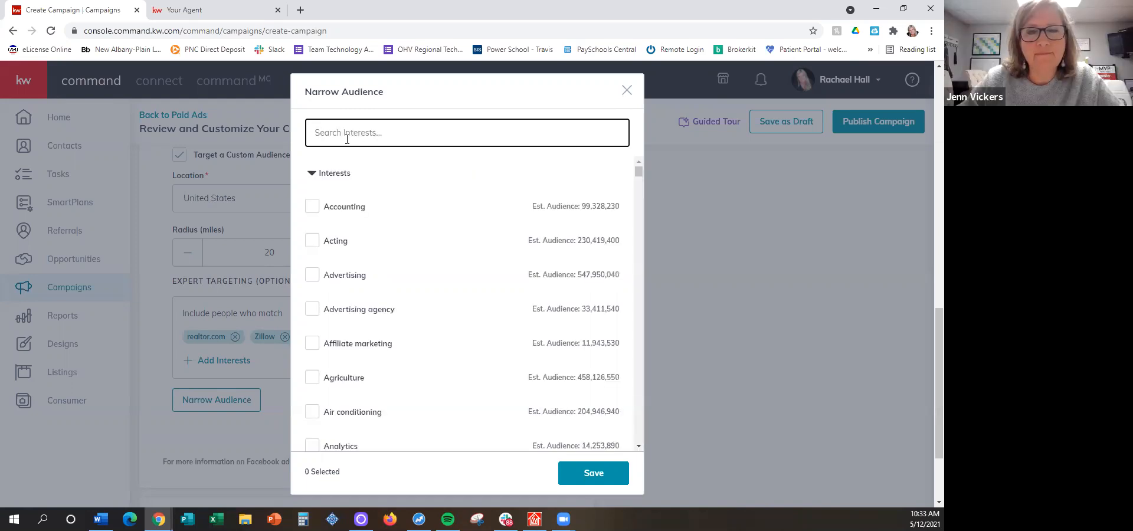
{"action": "type", "text": "farm"}
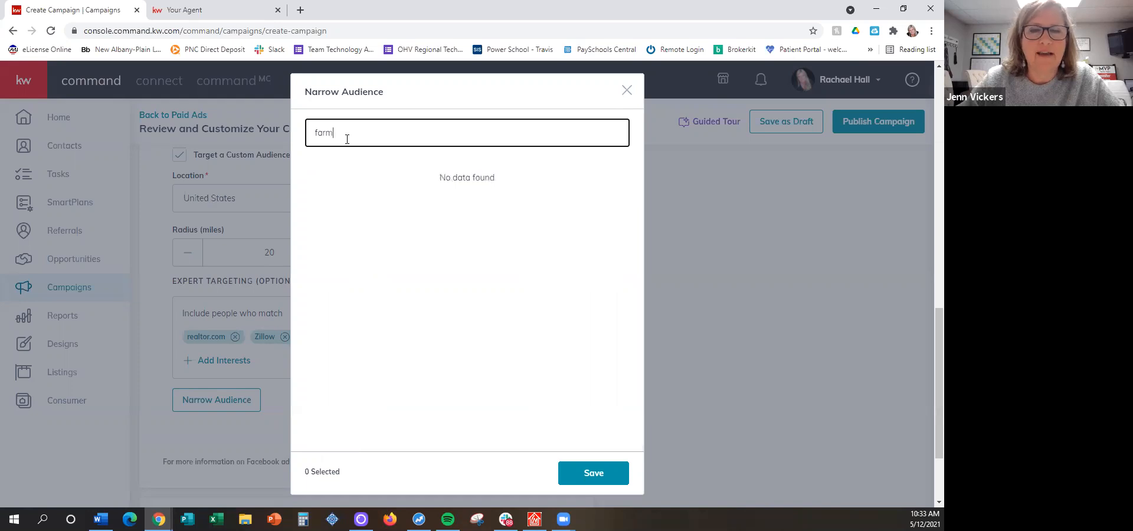
{"action": "key", "text": "BackSpace"}
{"action": "key", "text": "BackSpace"}
{"action": "key", "text": "BackSpace"}
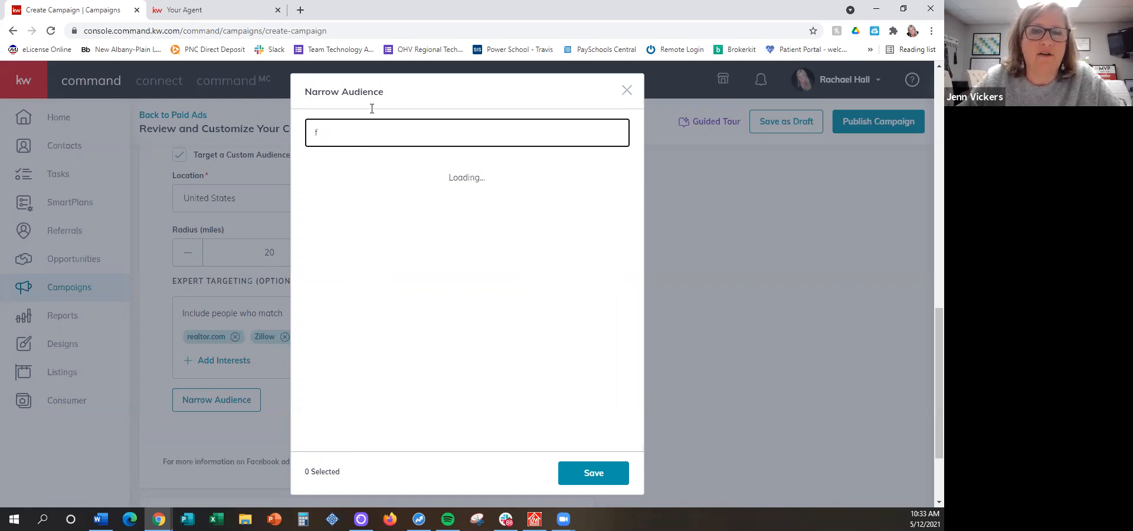
{"action": "key", "text": "BackSpace"}
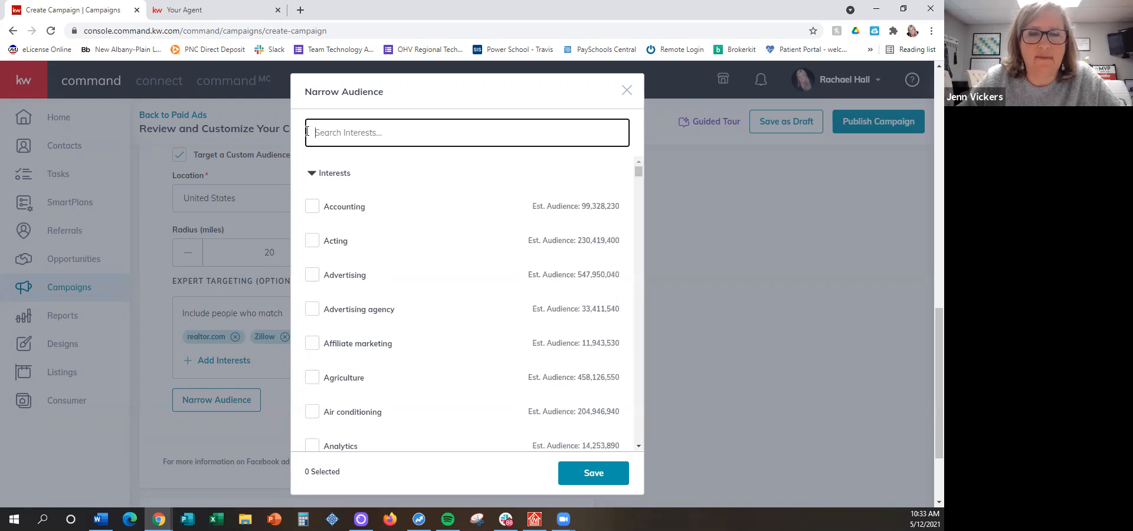
Browse the list of audience-narrowing interests and close it without selecting any
{"action": "left_click_drag", "start_coordinate": [642, 169], "coordinate": [639, 221]}
{"action": "right_click", "coordinate": [641, 200]}
{"action": "left_click", "coordinate": [641, 204]}
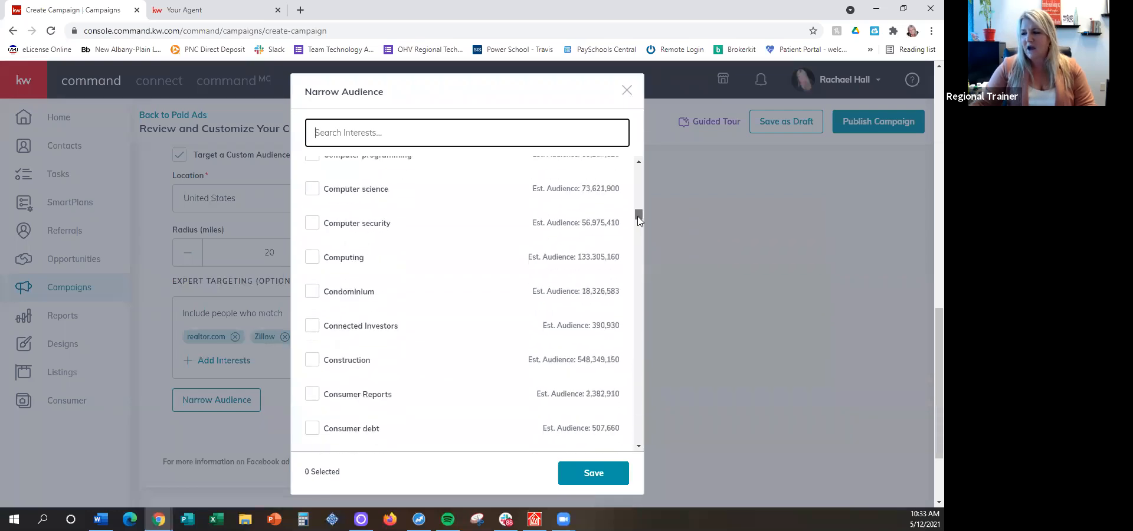
{"action": "mouse_move", "coordinate": [588, 380]}
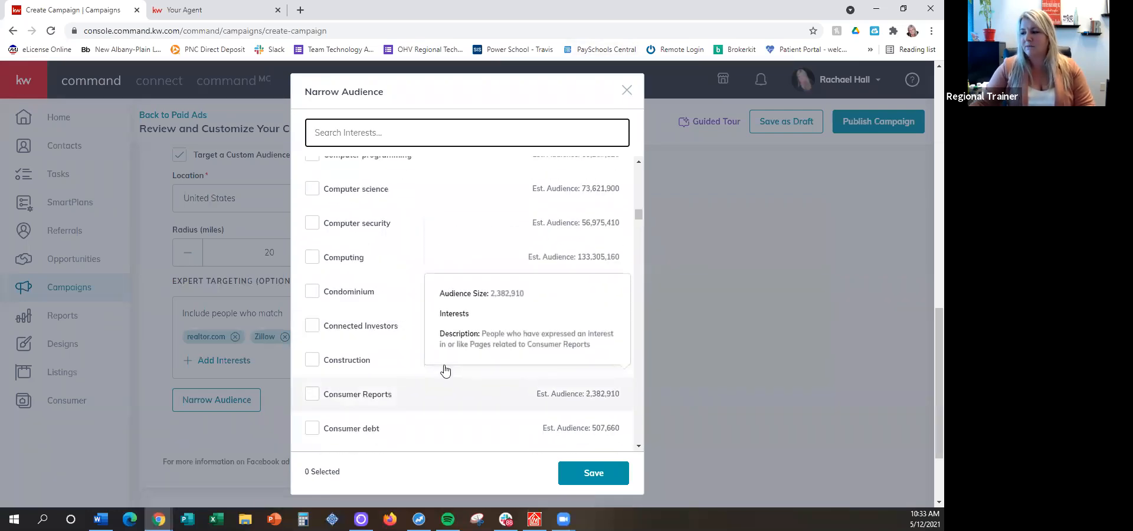
{"action": "left_click", "coordinate": [627, 90]}
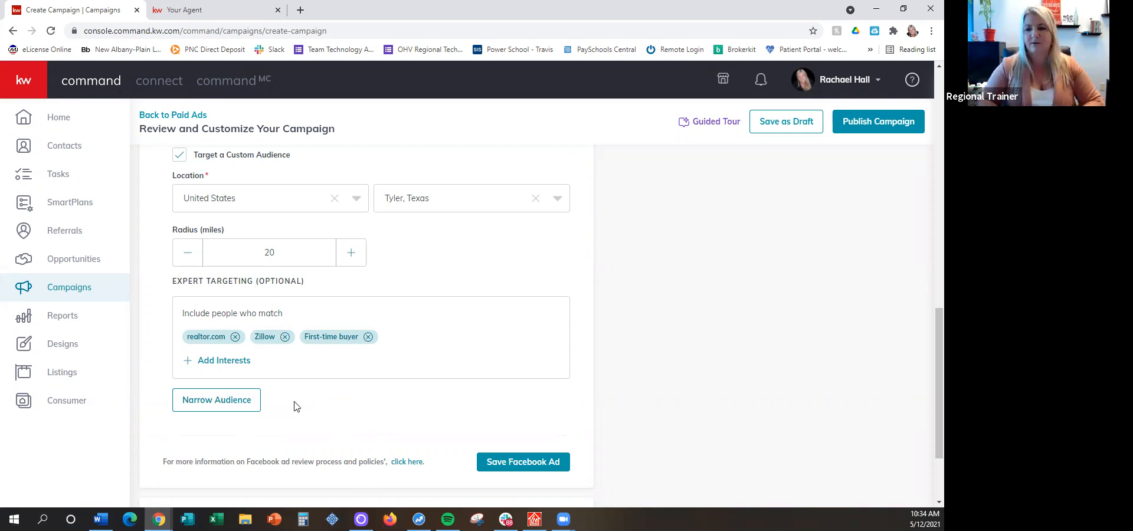
Save the Facebook ad again and open the campaign's duration and budget settings
{"action": "left_click", "coordinate": [526, 463]}
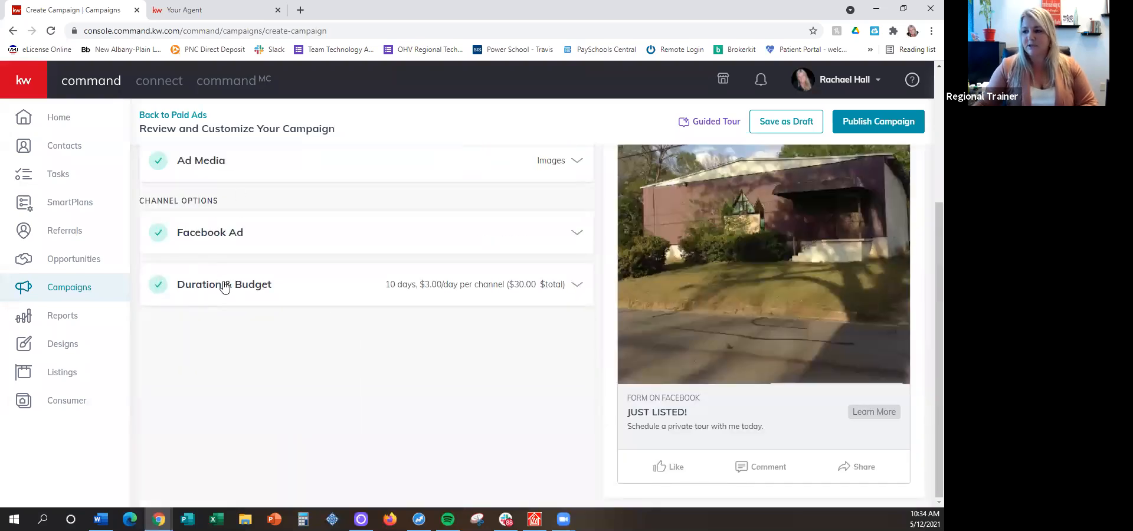
{"action": "scroll", "coordinate": [233, 305], "scroll_direction": "up", "scroll_amount": 4}
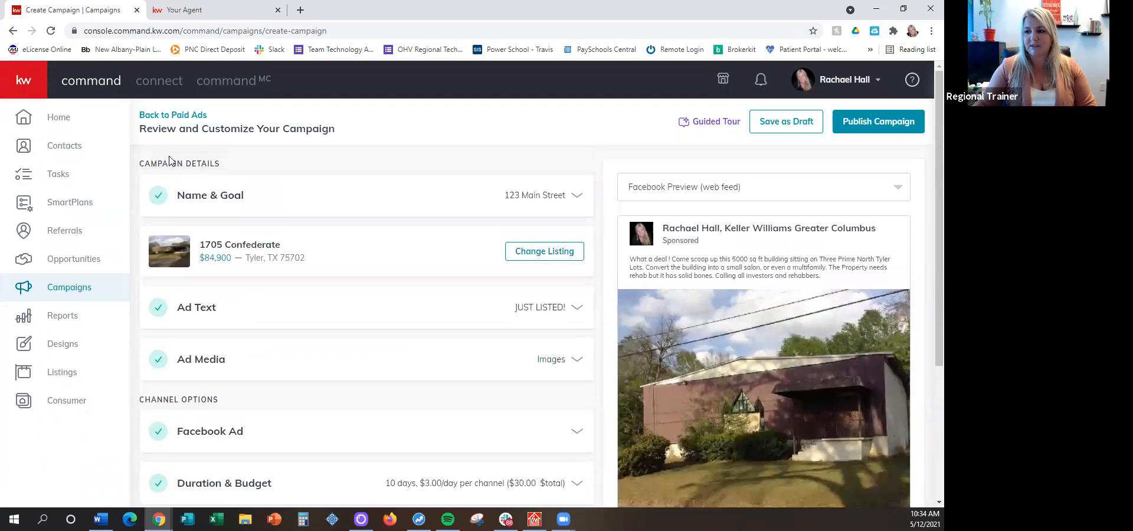
{"action": "scroll", "coordinate": [234, 248], "scroll_direction": "down", "scroll_amount": 3}
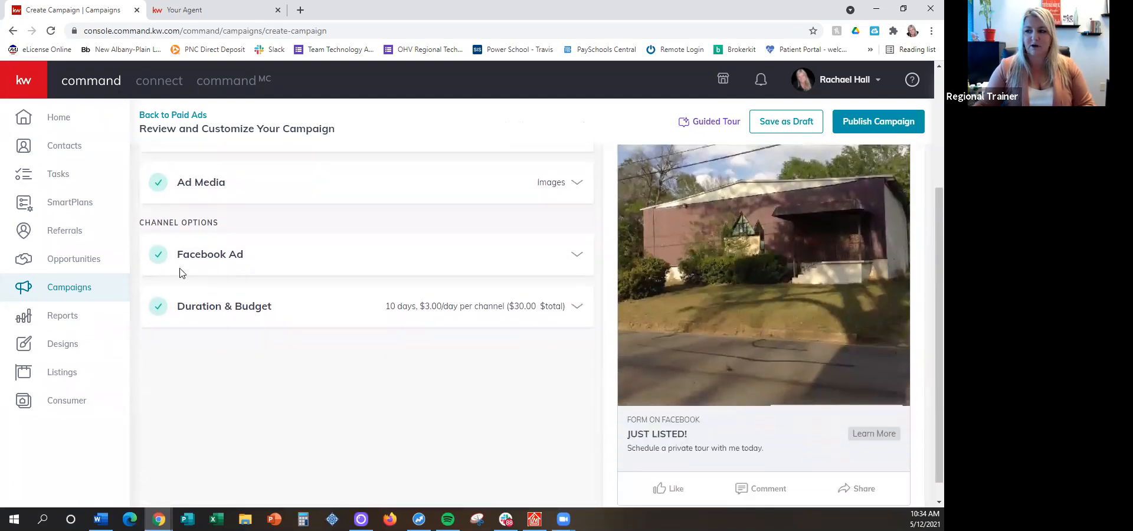
{"action": "left_click", "coordinate": [226, 312]}
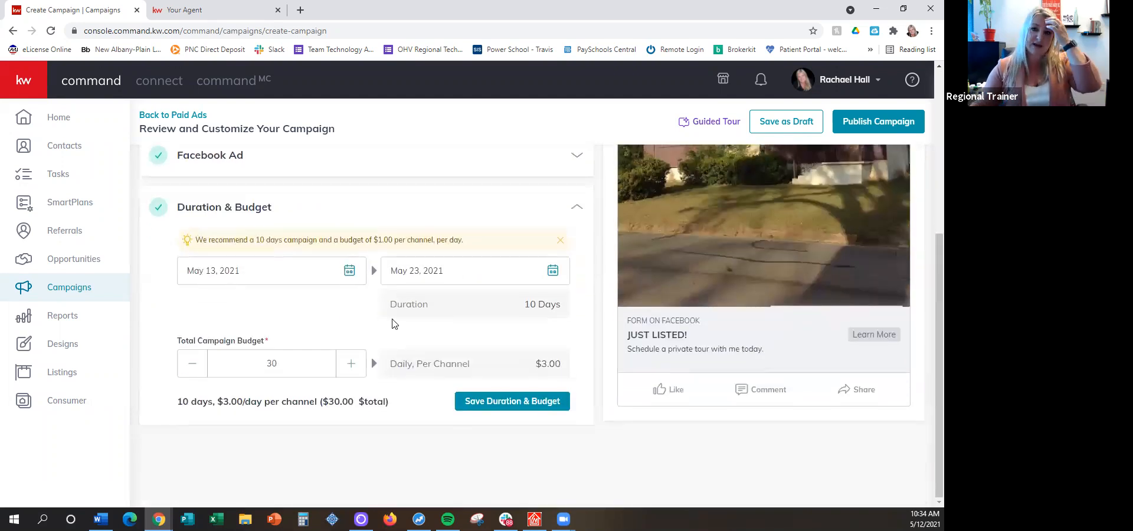
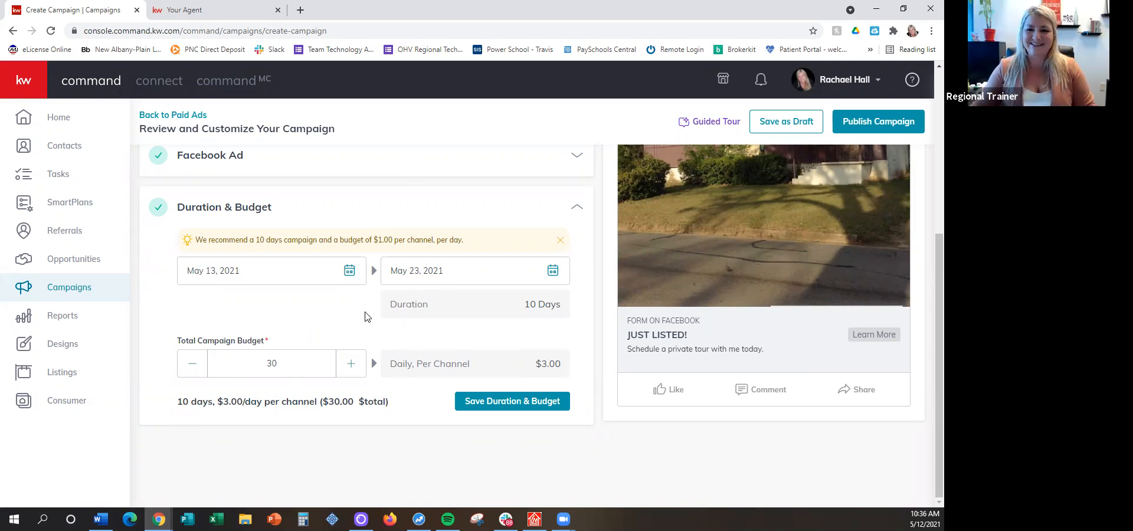
Save the campaign's duration and budget, and open the payment profile selection for publishing, closing it without creating the campaign
{"action": "left_click", "coordinate": [511, 401]}
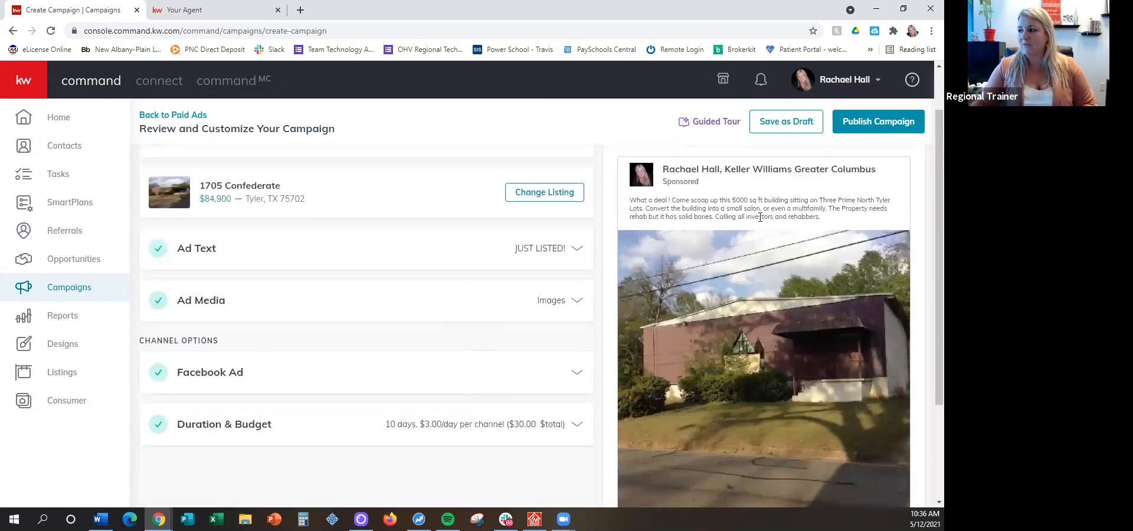
{"action": "left_click", "coordinate": [861, 122]}
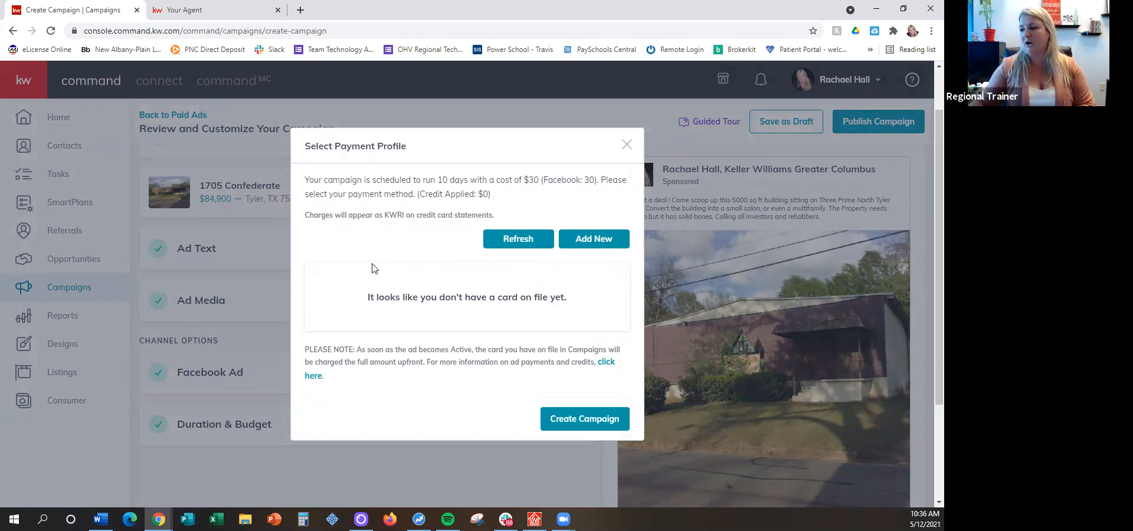
{"action": "left_click", "coordinate": [626, 146]}
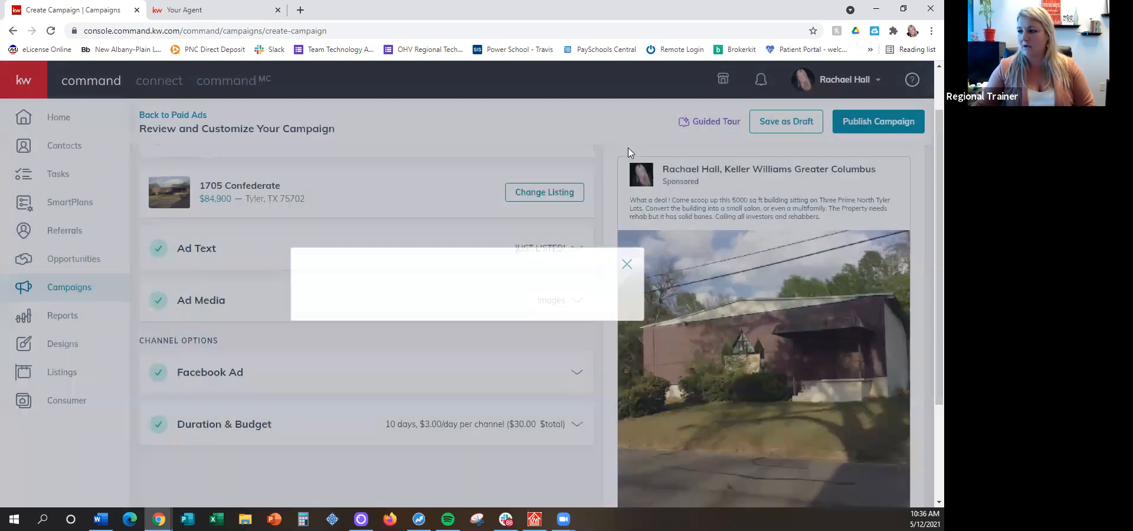
Save the listing ad campaign as a draft and confirm saving it
{"action": "left_click", "coordinate": [801, 124]}
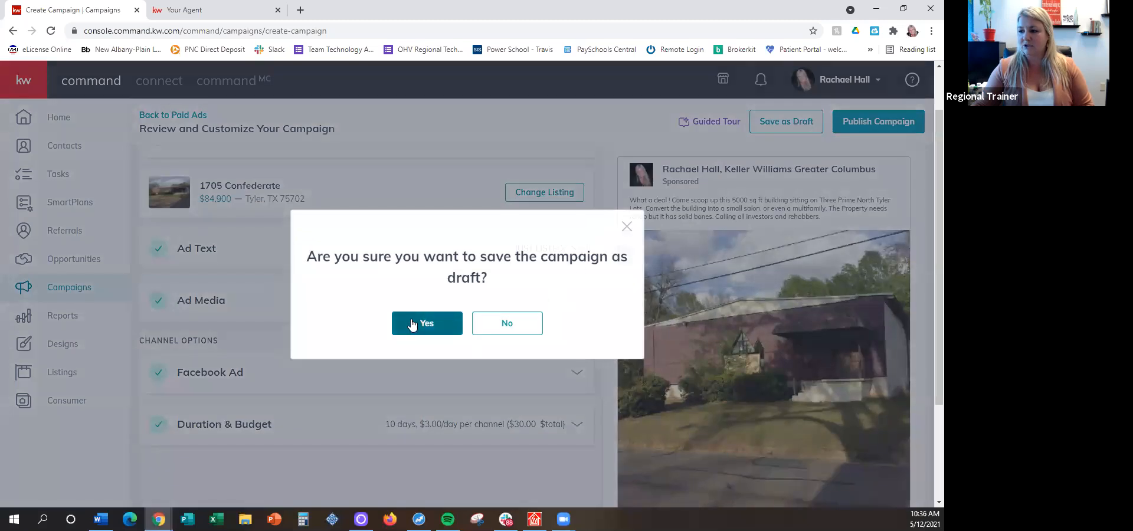
{"action": "left_click", "coordinate": [411, 324]}
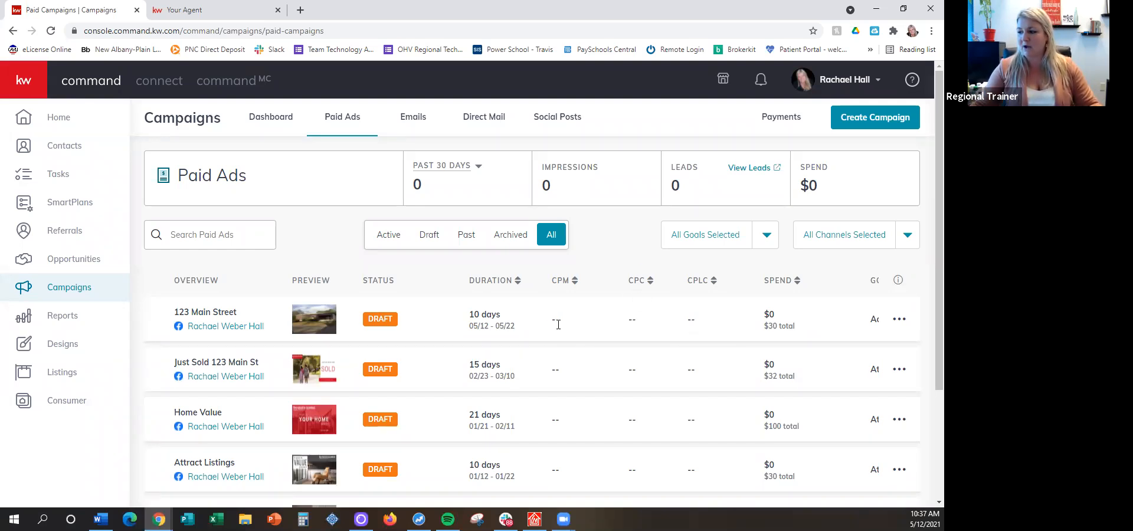
{"action": "left_click_drag", "start_coordinate": [686, 320], "coordinate": [697, 319]}
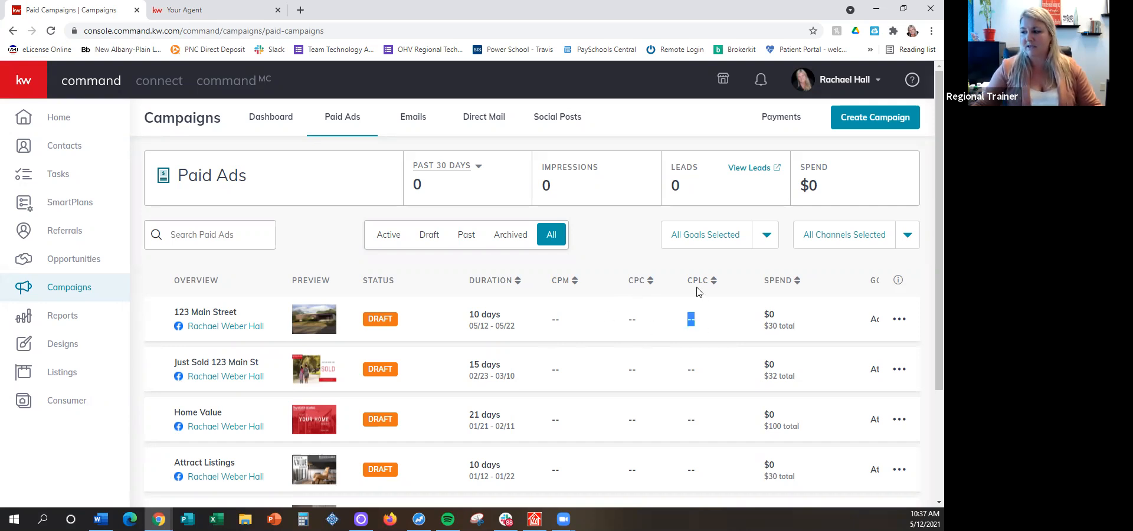
{"action": "left_click", "coordinate": [690, 318]}
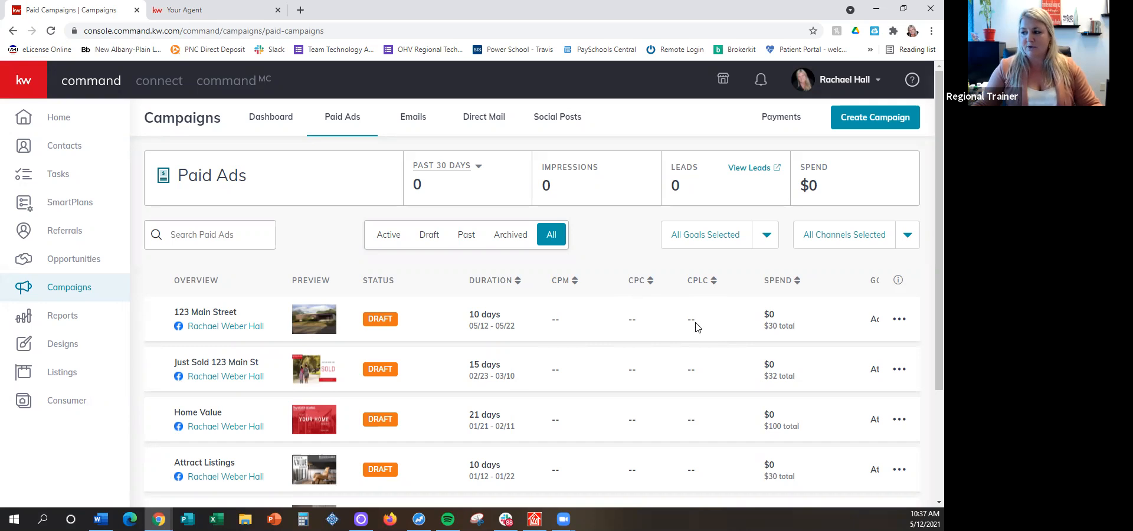
{"action": "left_click_drag", "start_coordinate": [687, 322], "coordinate": [698, 322]}
{"action": "left_click", "coordinate": [699, 326]}
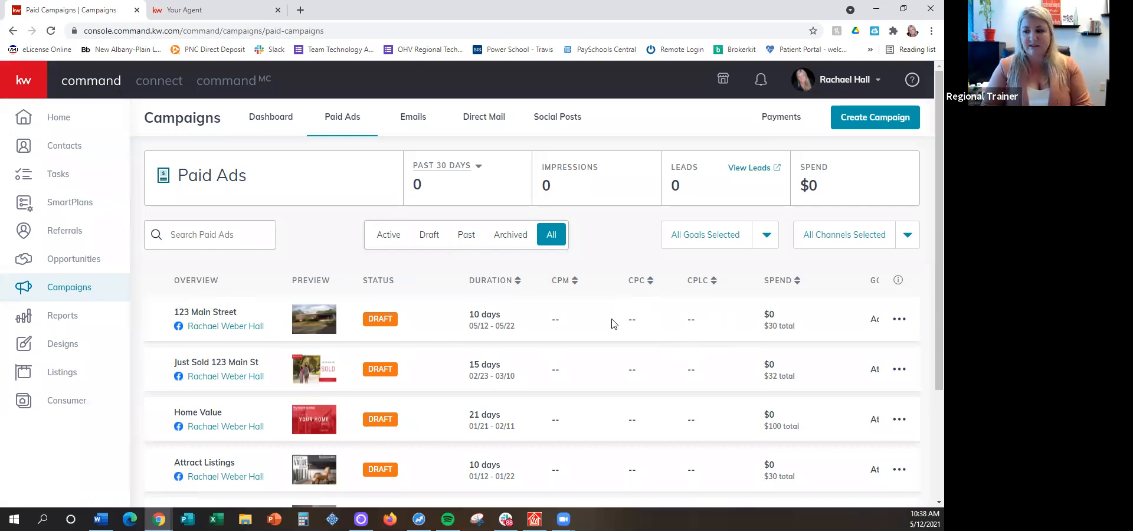
Reopen the 123 Main Street draft for editing, review its Facebook ad targeting, and return to the paid ads
{"action": "left_click", "coordinate": [901, 322]}
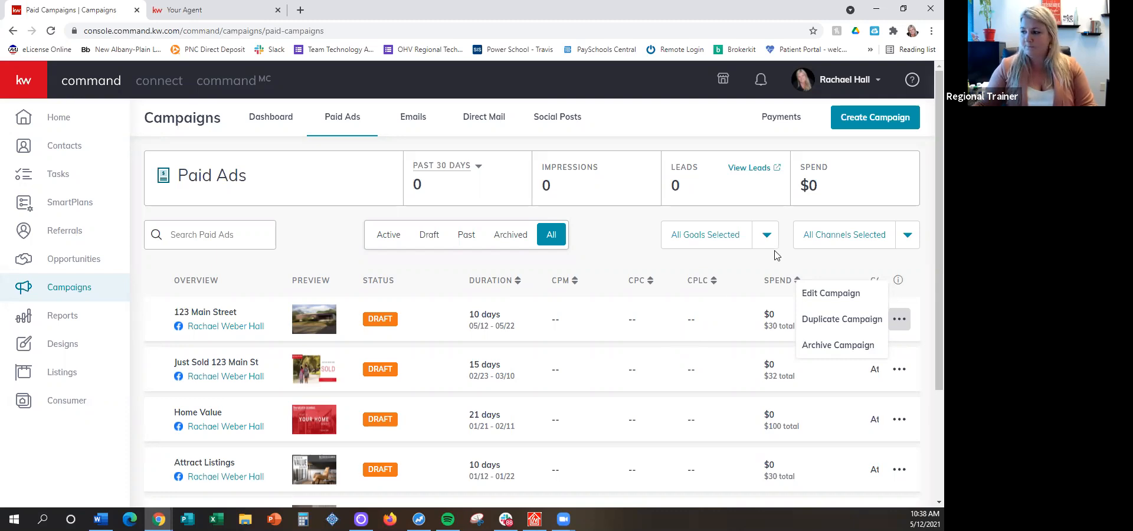
{"action": "left_click", "coordinate": [822, 299]}
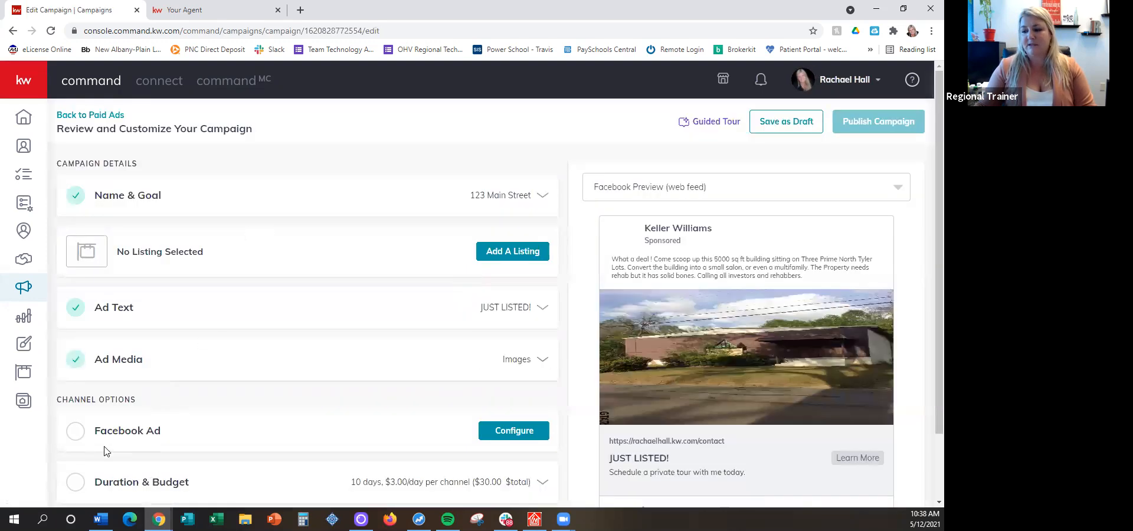
{"action": "scroll", "coordinate": [206, 286], "scroll_direction": "down", "scroll_amount": 2}
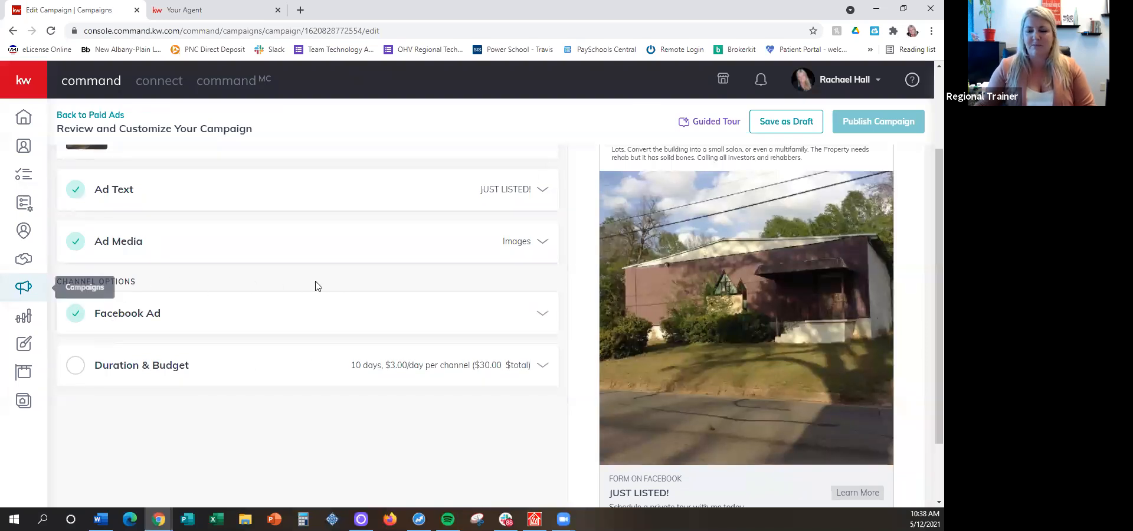
{"action": "left_click", "coordinate": [177, 318]}
{"action": "scroll", "coordinate": [229, 289], "scroll_direction": "down", "scroll_amount": 4}
{"action": "scroll", "coordinate": [248, 319], "scroll_direction": "down", "scroll_amount": 6}
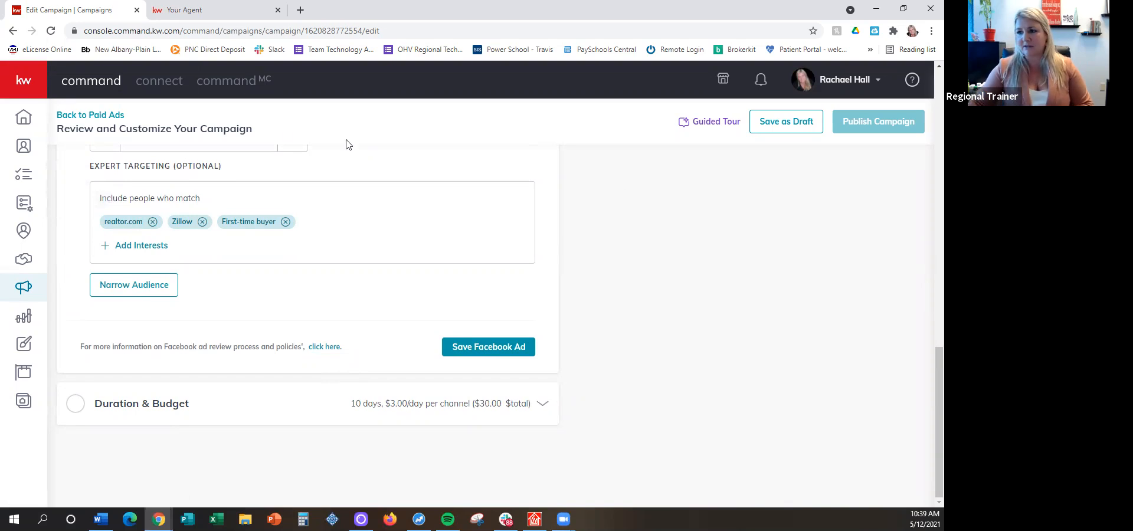
{"action": "left_click", "coordinate": [90, 115]}
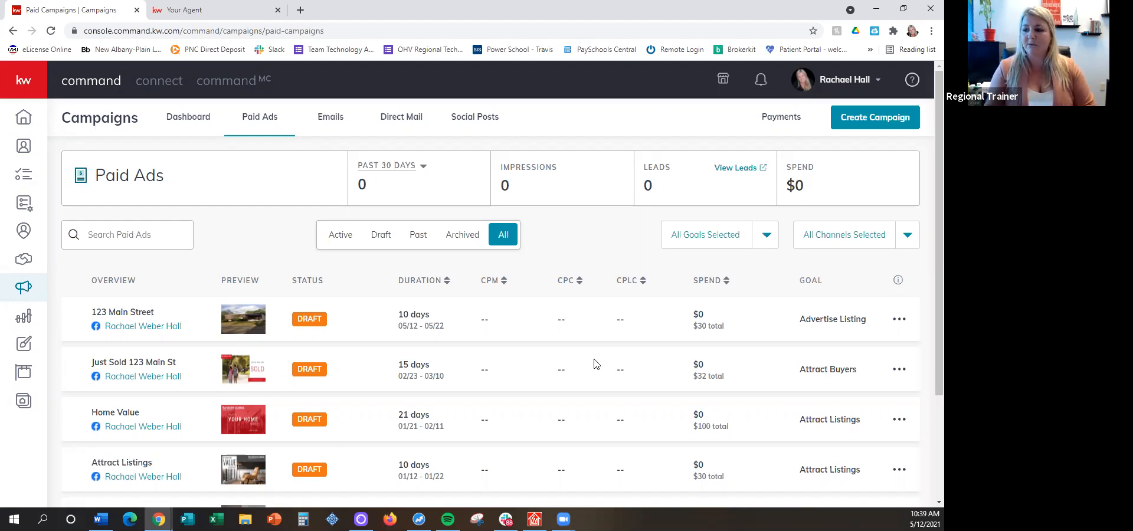
Look through the list of draft paid ads, highlighting the Home Value and Rent vs Buy campaign names
{"action": "mouse_move", "coordinate": [89, 331]}
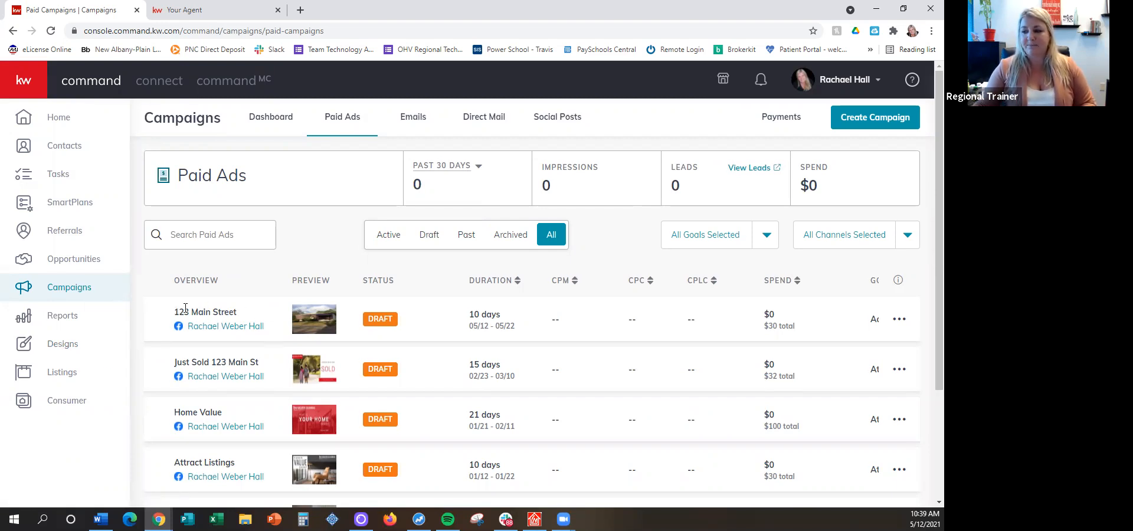
{"action": "scroll", "coordinate": [189, 306], "scroll_direction": "down", "scroll_amount": 2}
{"action": "scroll", "coordinate": [194, 305], "scroll_direction": "down", "scroll_amount": 1}
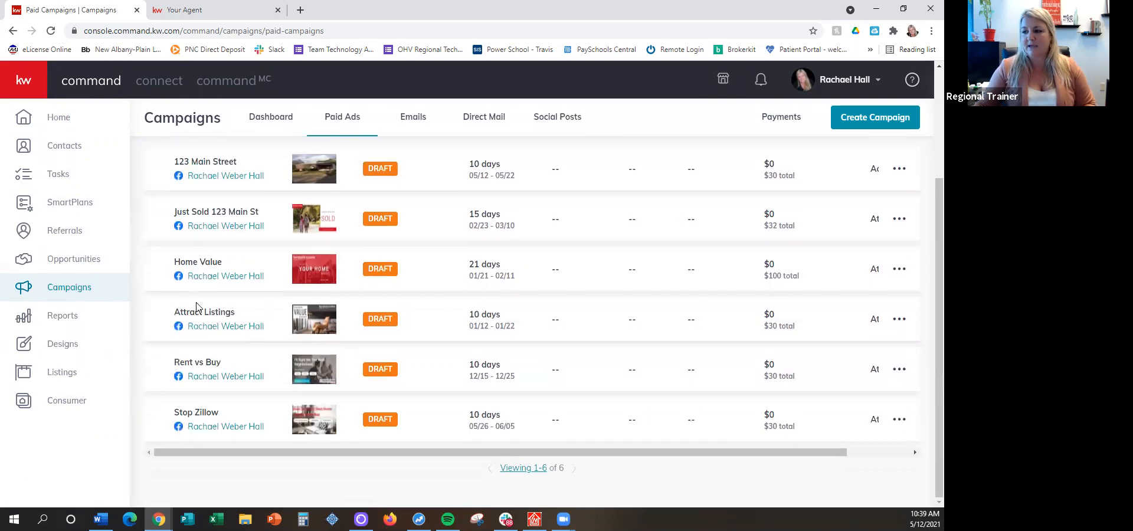
{"action": "left_click_drag", "start_coordinate": [170, 262], "coordinate": [225, 265]}
{"action": "left_click_drag", "start_coordinate": [172, 362], "coordinate": [240, 364]}
{"action": "left_click", "coordinate": [240, 364]}
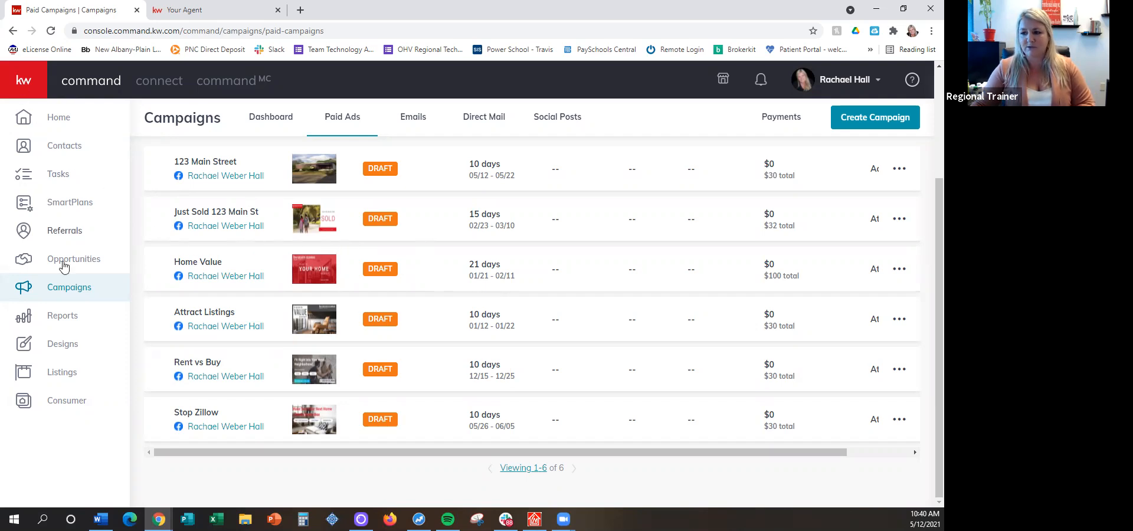
Go to the social design templates and start creating a new social design
{"action": "left_click", "coordinate": [66, 351]}
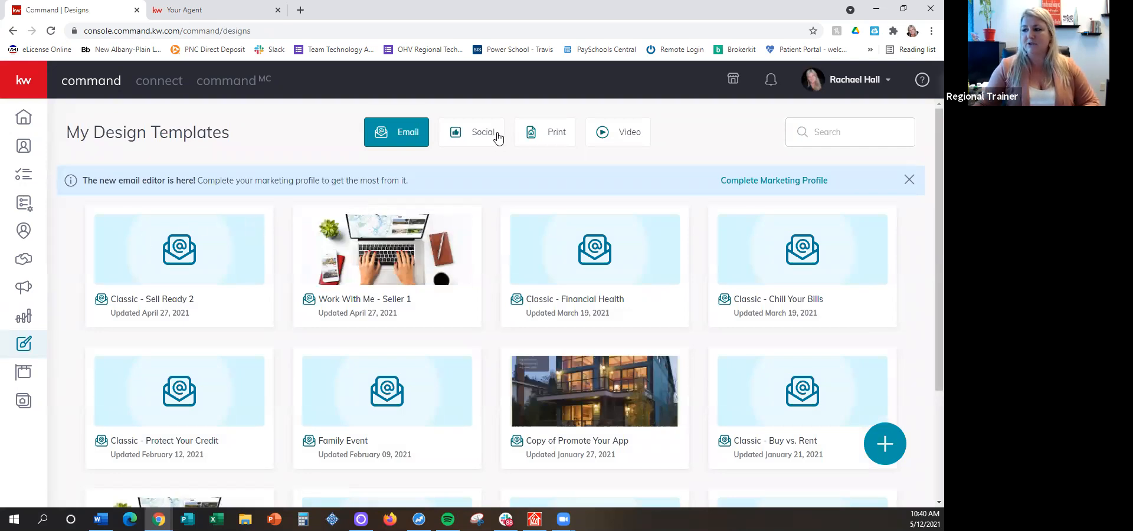
{"action": "left_click", "coordinate": [479, 132]}
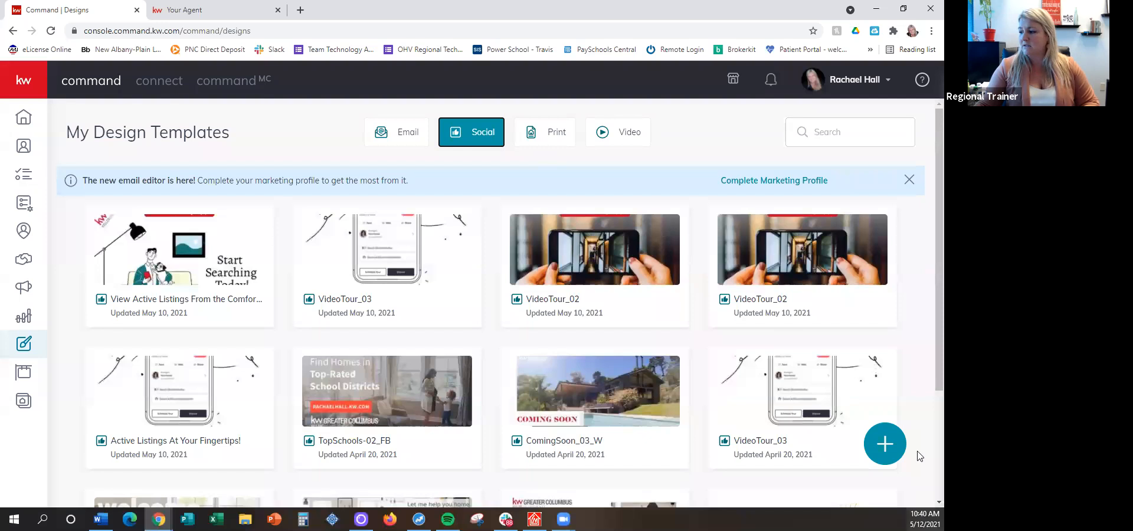
{"action": "left_click", "coordinate": [885, 444]}
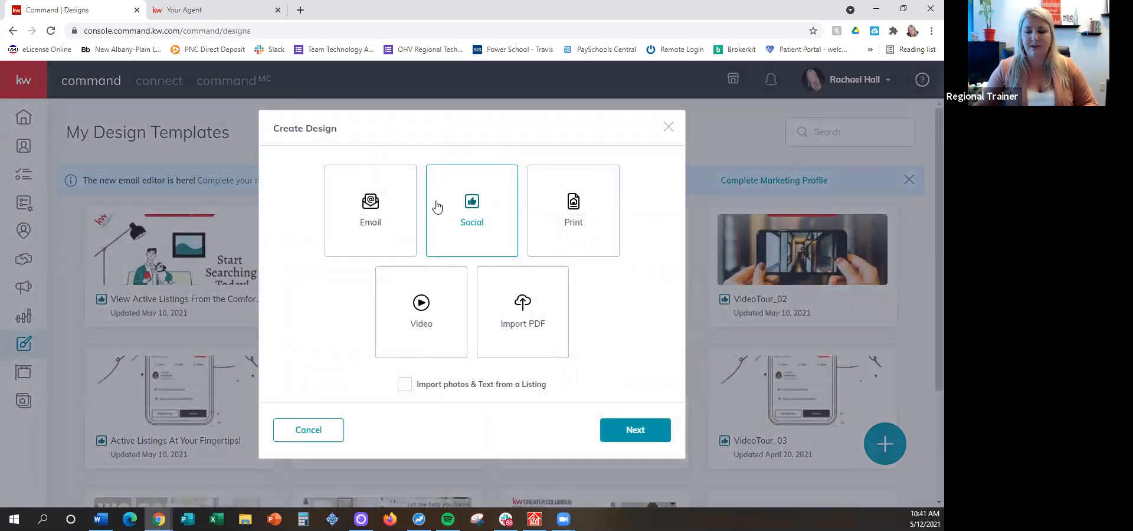
{"action": "left_click", "coordinate": [654, 432]}
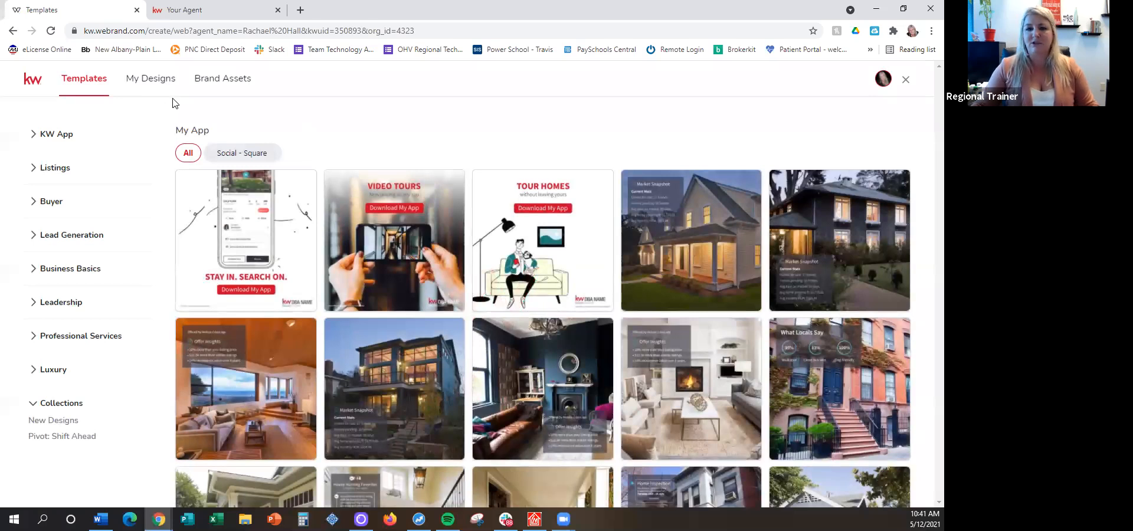
Filter the Just Listed listing templates to the Social - Wide format and use the JustListed_03_FB template
{"action": "left_click", "coordinate": [52, 170]}
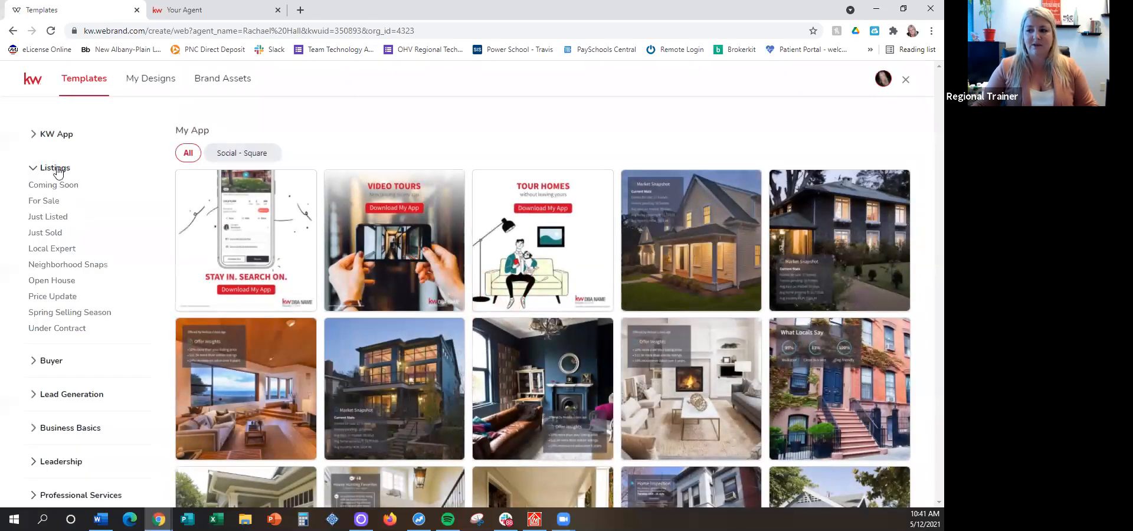
{"action": "left_click", "coordinate": [46, 218]}
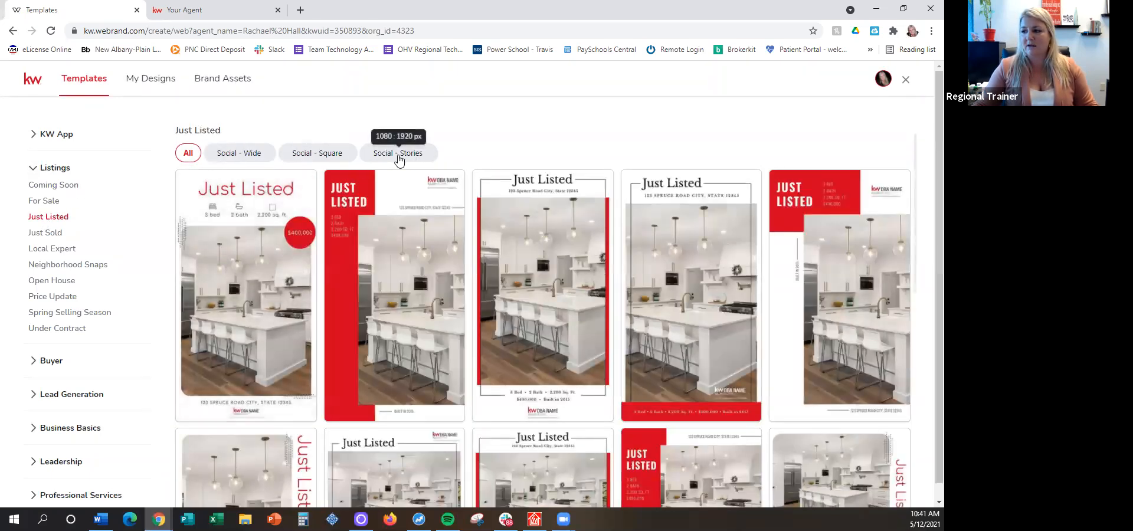
{"action": "left_click", "coordinate": [242, 153]}
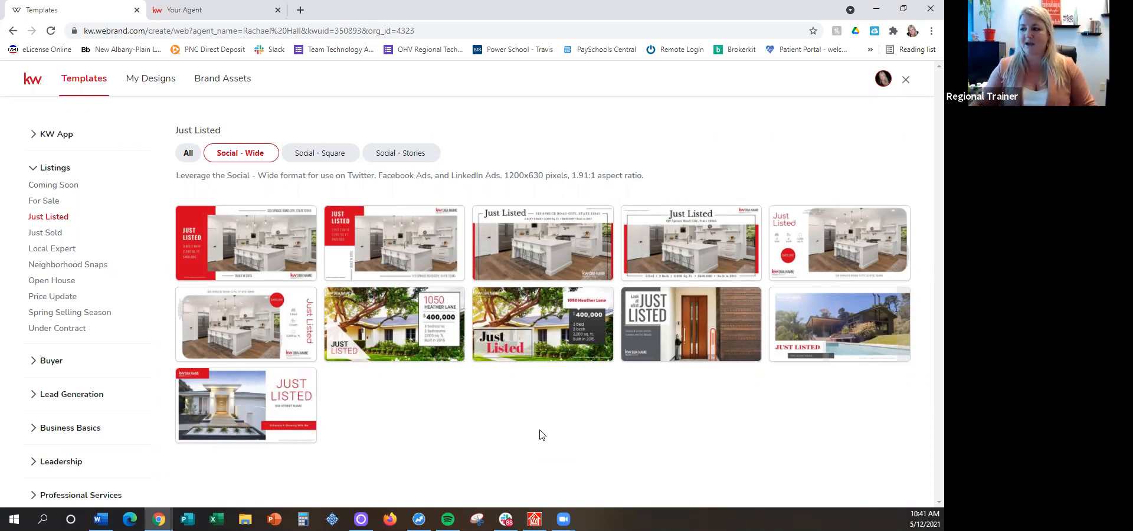
{"action": "mouse_move", "coordinate": [639, 318]}
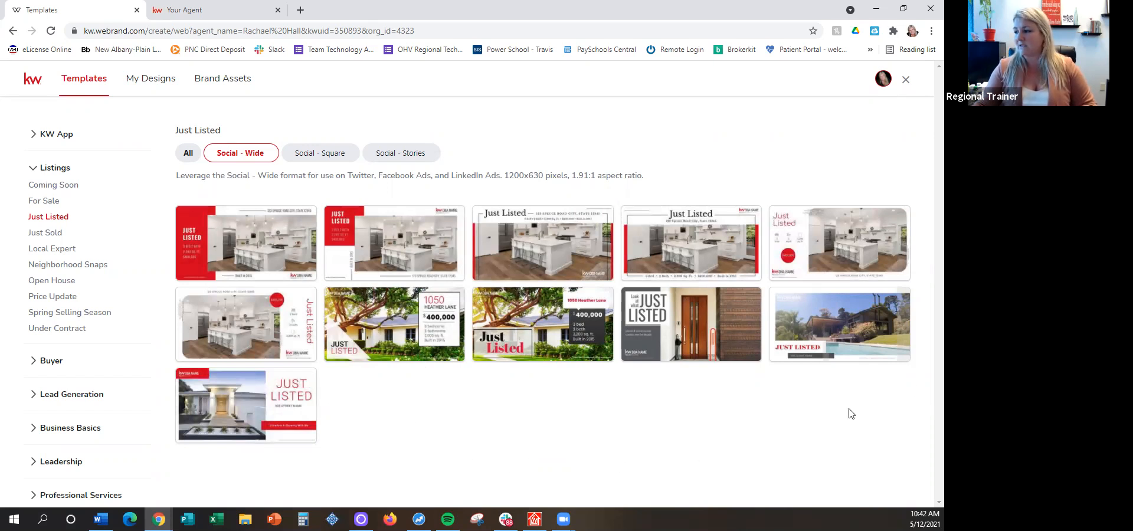
{"action": "mouse_move", "coordinate": [797, 354]}
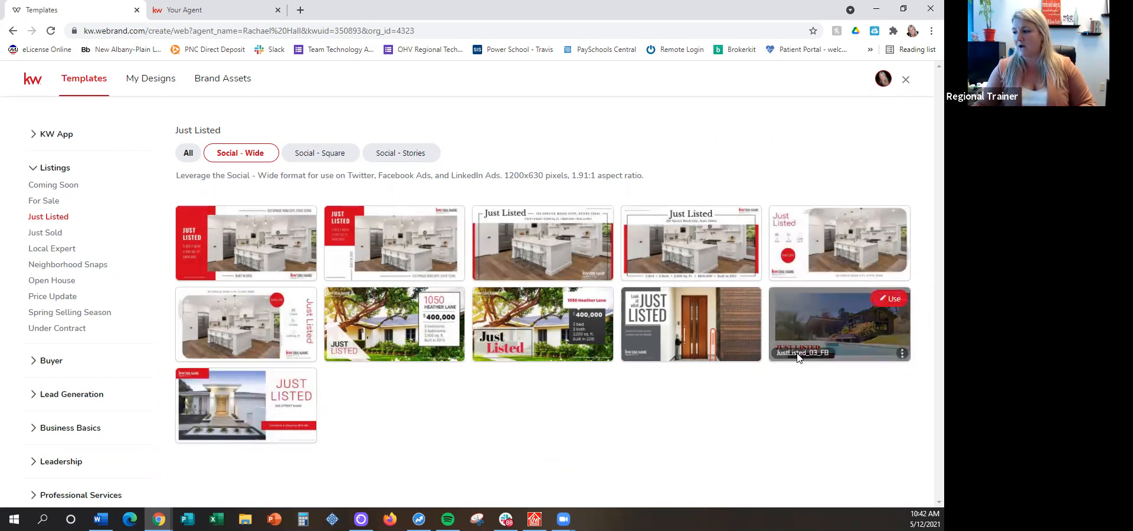
{"action": "left_click", "coordinate": [888, 300]}
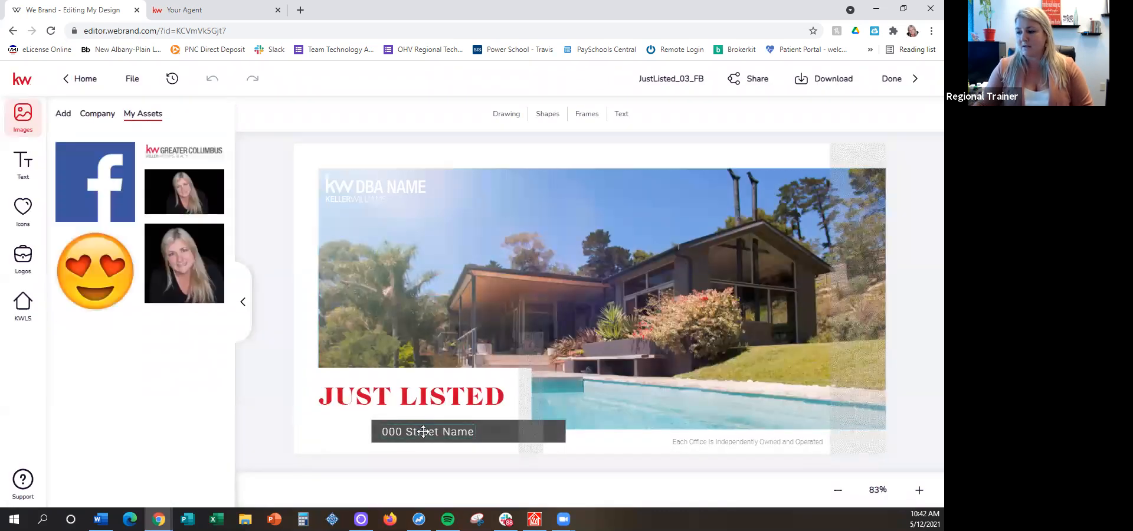
Delete the "000 Street Name" placeholder text from the design
{"action": "left_click", "coordinate": [423, 431]}
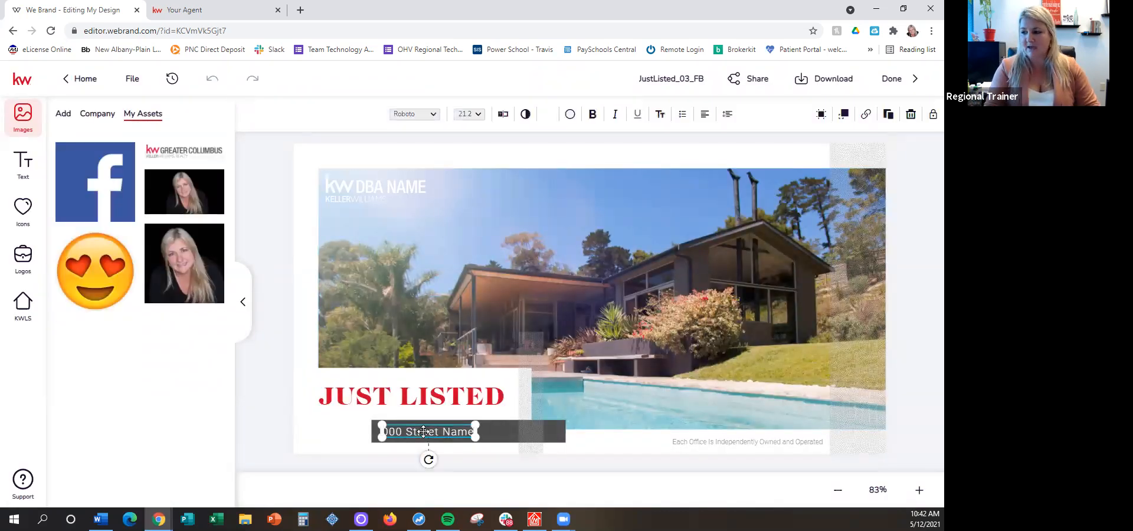
{"action": "key", "text": "Delete"}
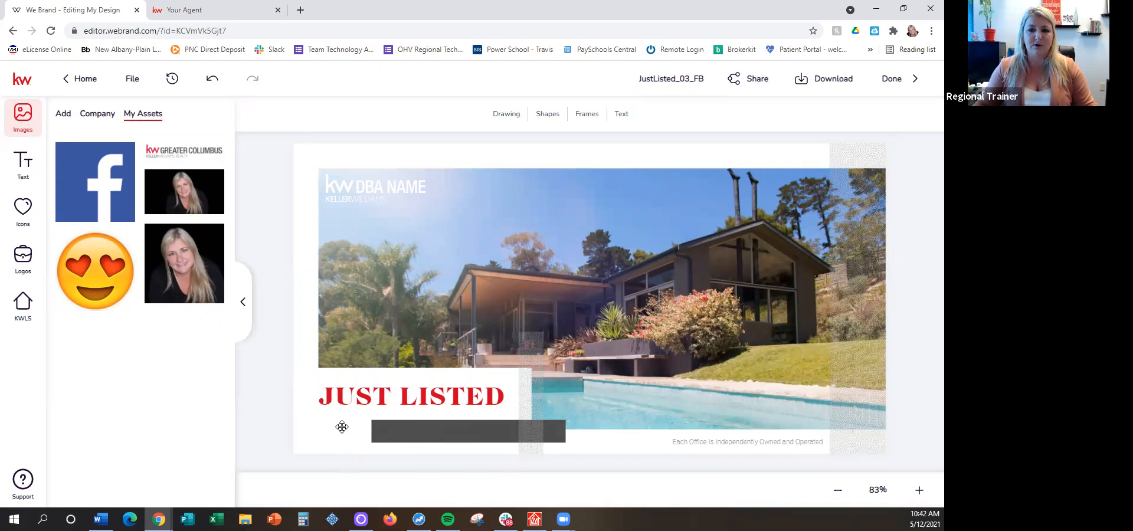
Search the KW listings for "5625" and replace the design's main house photo with the first photo of the CRESCENT listing in Playa Vista
{"action": "left_click", "coordinate": [569, 260]}
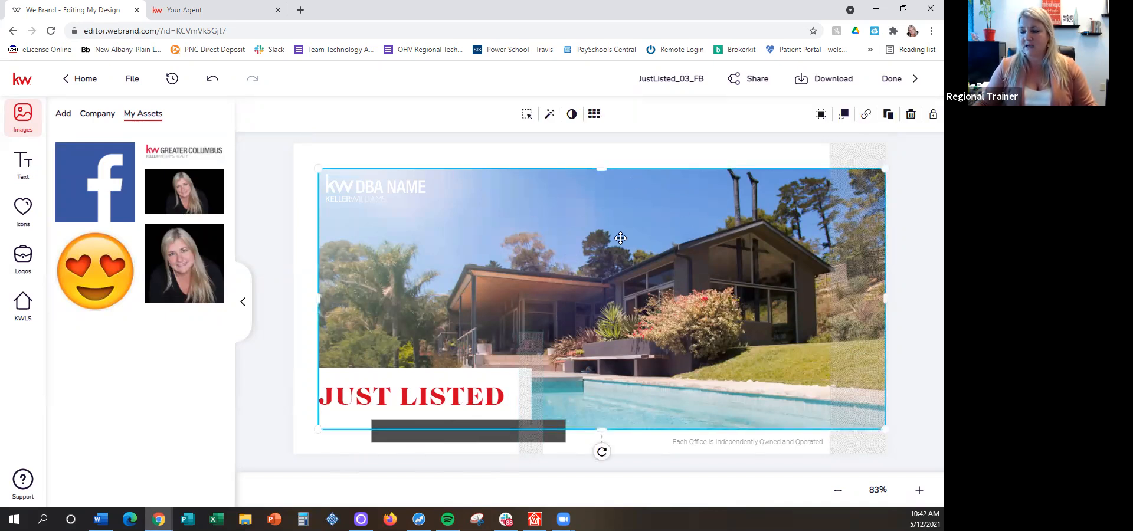
{"action": "left_click", "coordinate": [23, 311]}
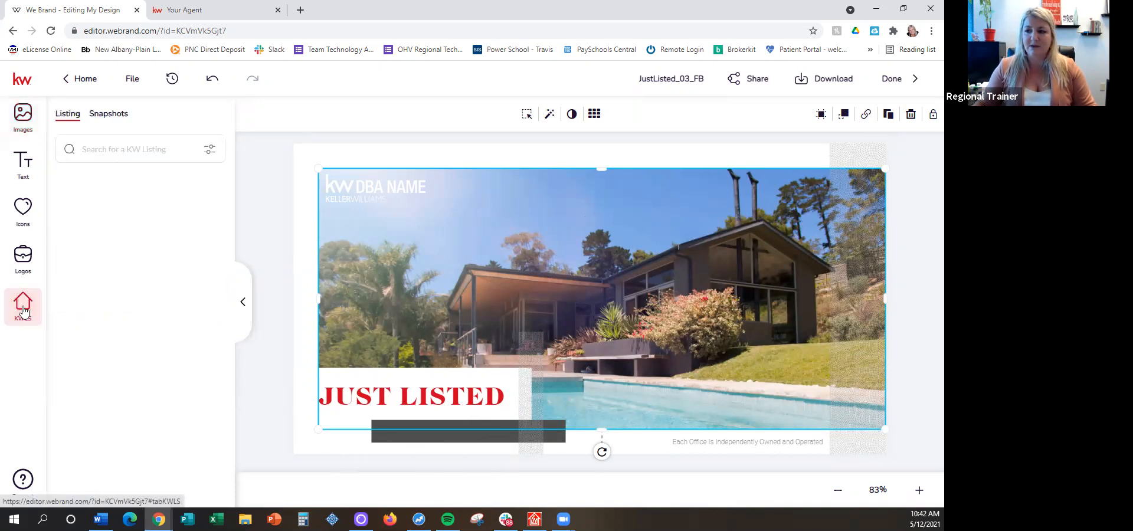
{"action": "left_click", "coordinate": [105, 148]}
{"action": "type", "text": "5625"}
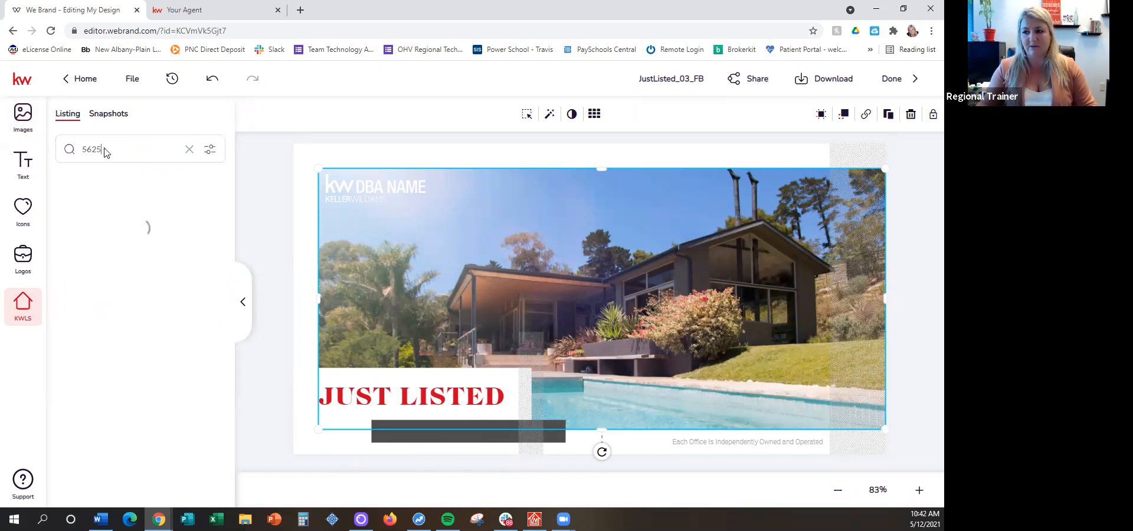
{"action": "scroll", "coordinate": [107, 299], "scroll_direction": "down", "scroll_amount": 10}
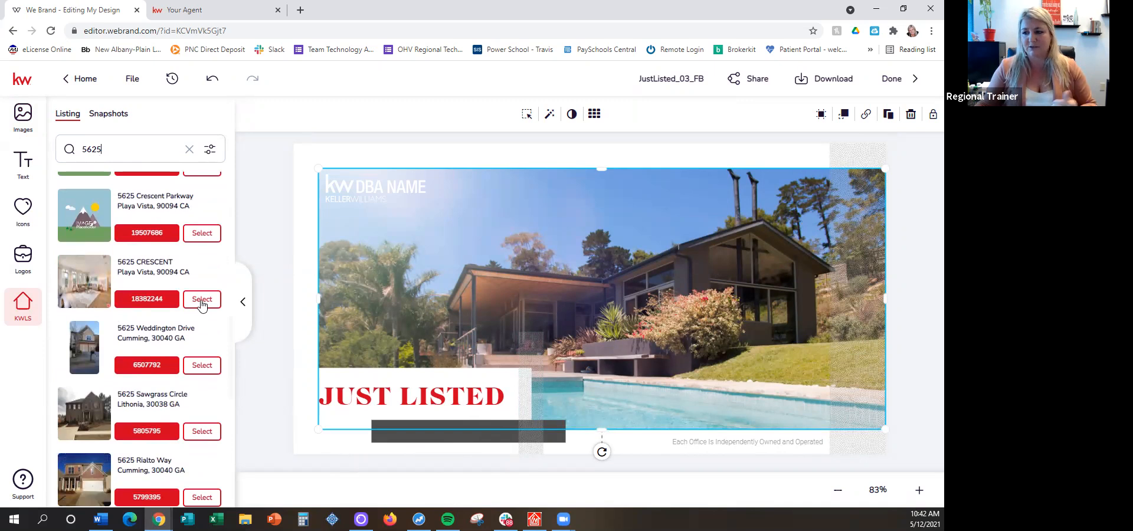
{"action": "left_click", "coordinate": [201, 299]}
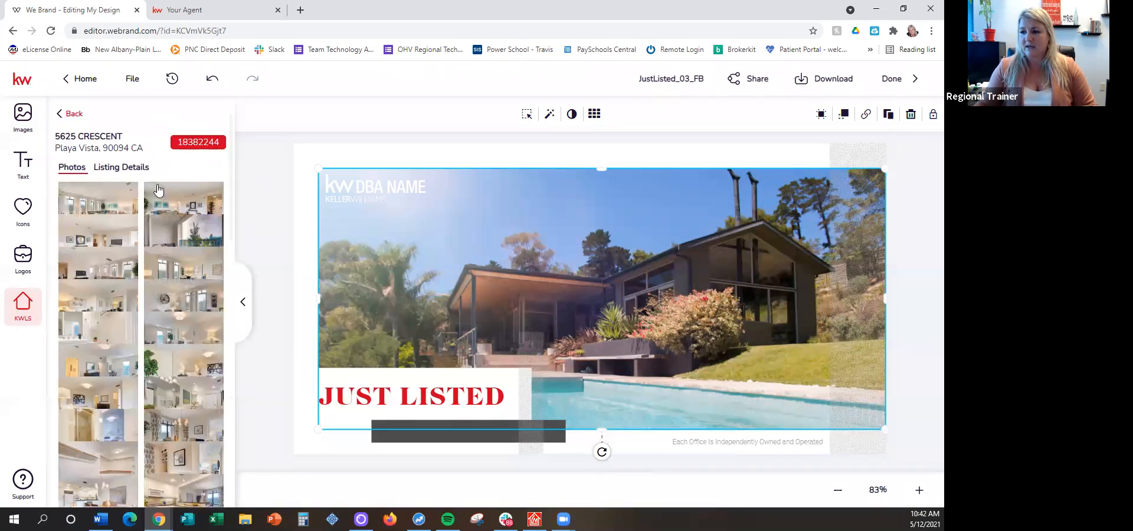
{"action": "mouse_move", "coordinate": [87, 195]}
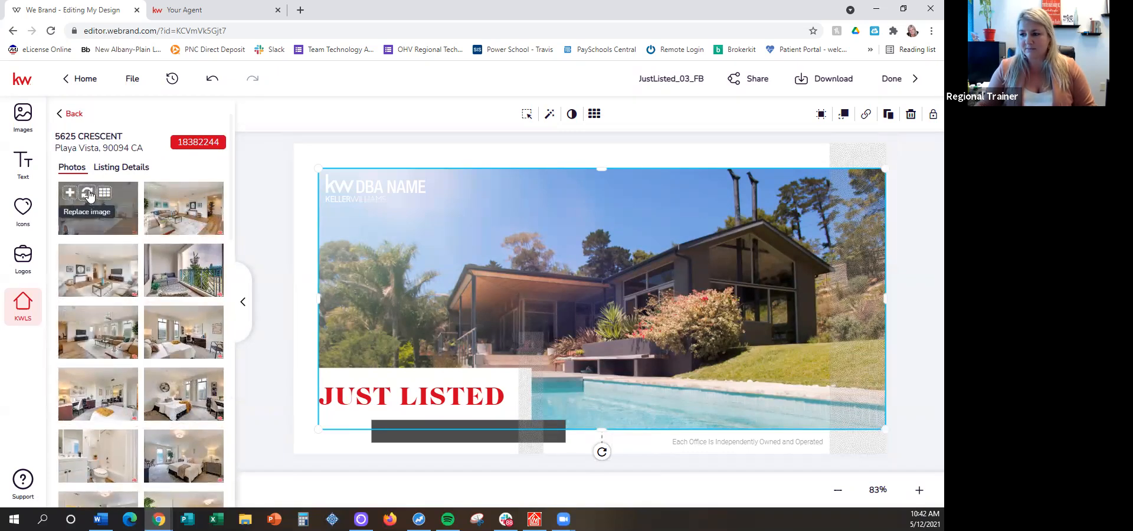
{"action": "left_click", "coordinate": [87, 194]}
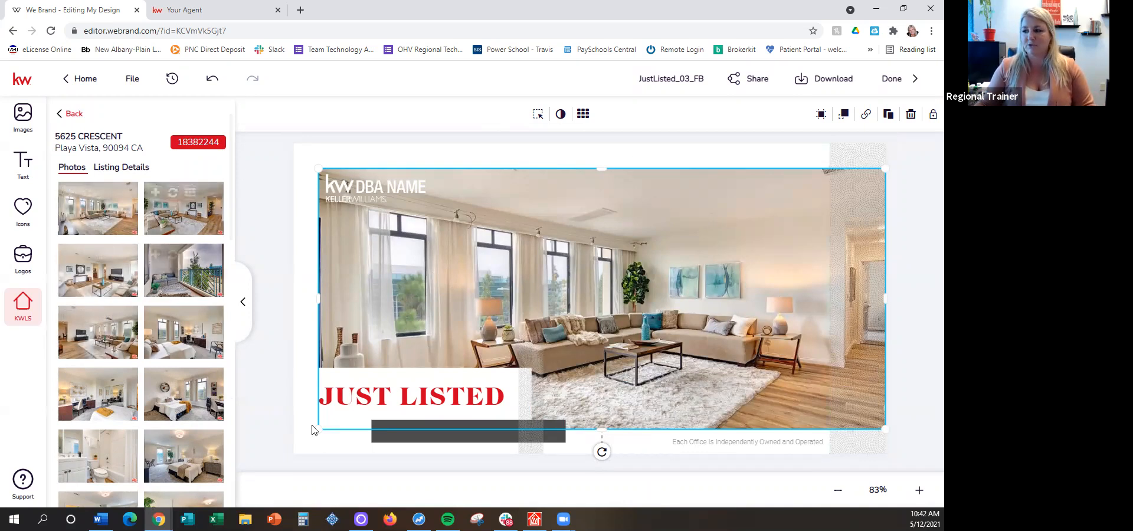
Replace the DBA NAME logo with the all-white KW Greater Columbus logo, placed in the upper-right corner of the house photo
{"action": "left_click", "coordinate": [372, 189]}
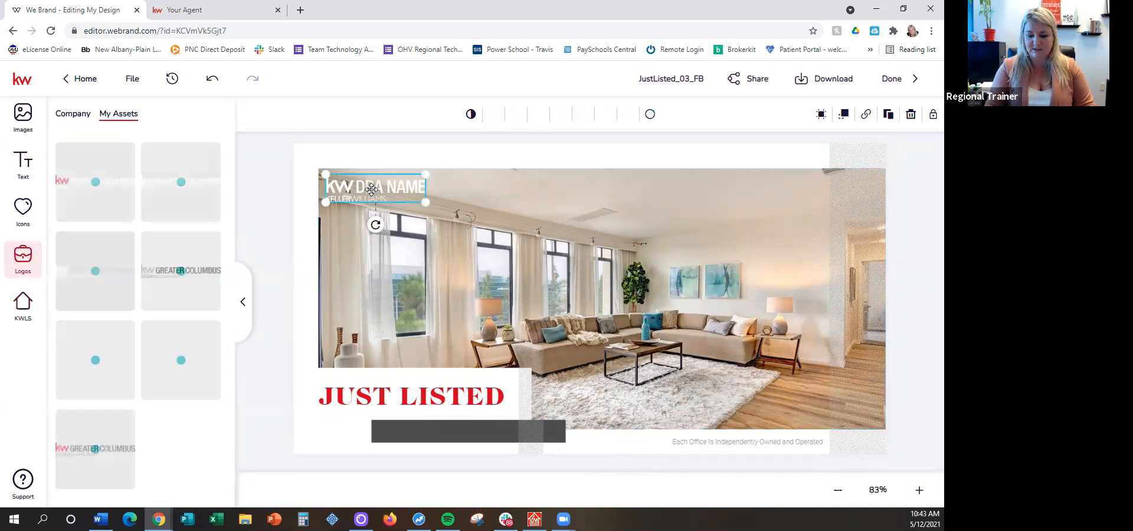
{"action": "key", "text": "Delete"}
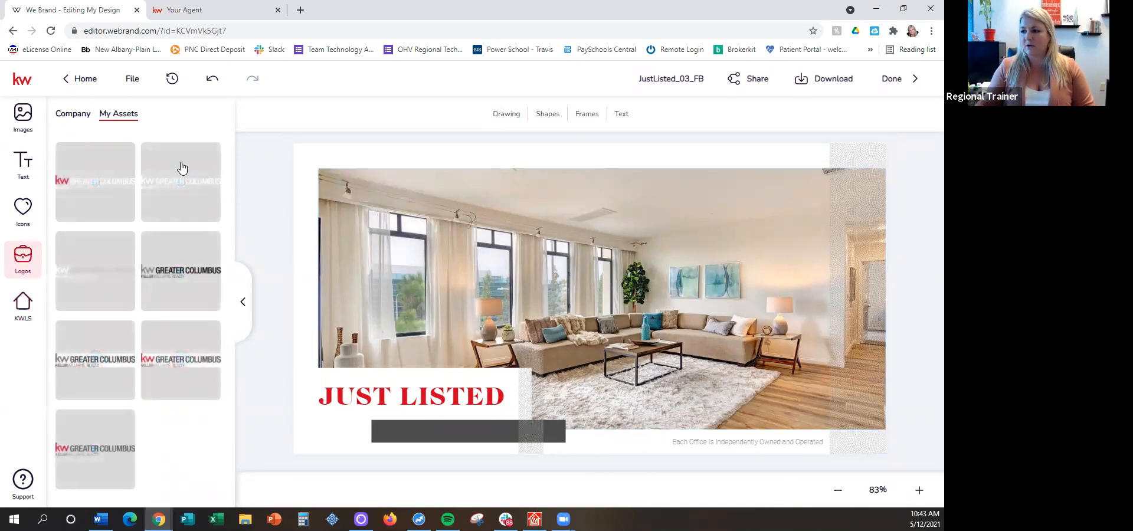
{"action": "left_click", "coordinate": [181, 168]}
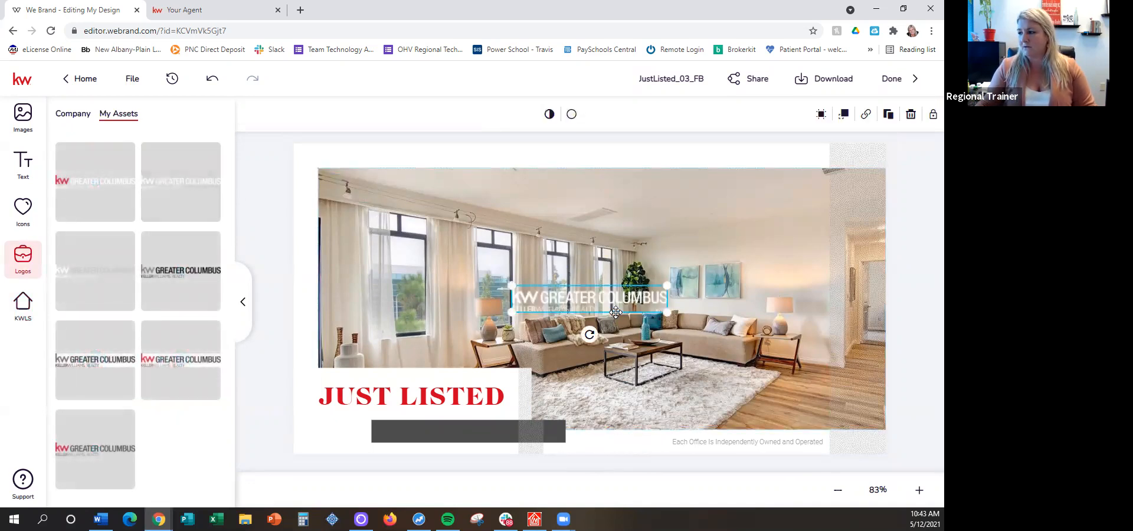
{"action": "left_click_drag", "start_coordinate": [614, 296], "coordinate": [825, 188]}
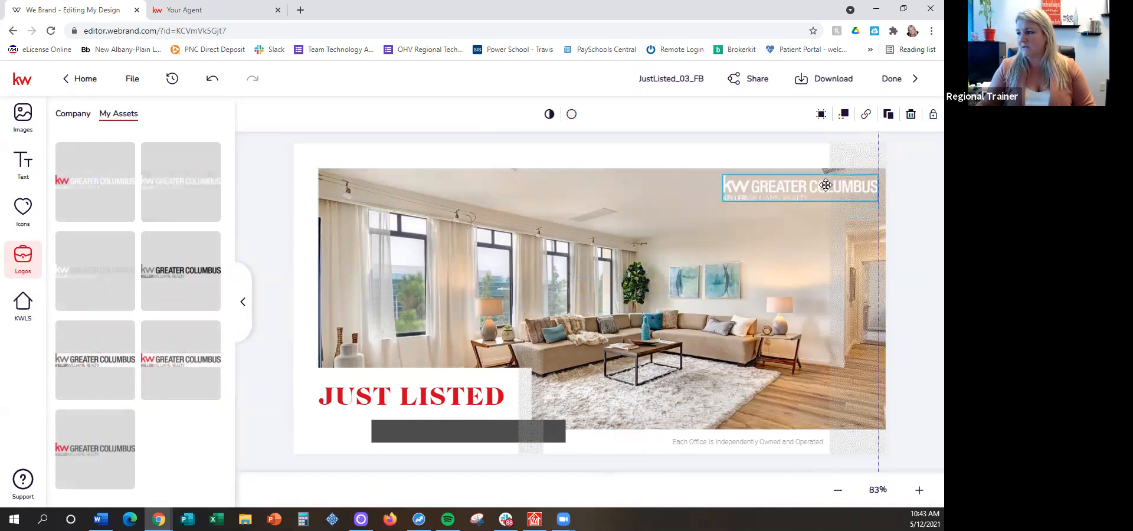
{"action": "left_click_drag", "start_coordinate": [767, 221], "coordinate": [767, 224]}
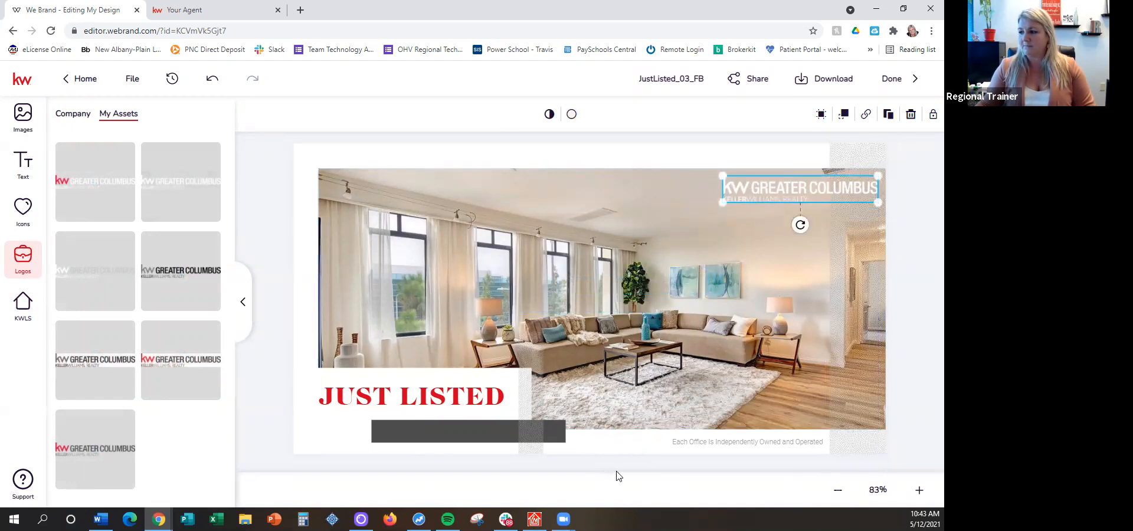
Rename the Just Listed design as "123 main" and finish editing it to return to the design templates page
{"action": "left_click", "coordinate": [663, 74]}
{"action": "type", "text": "123"}
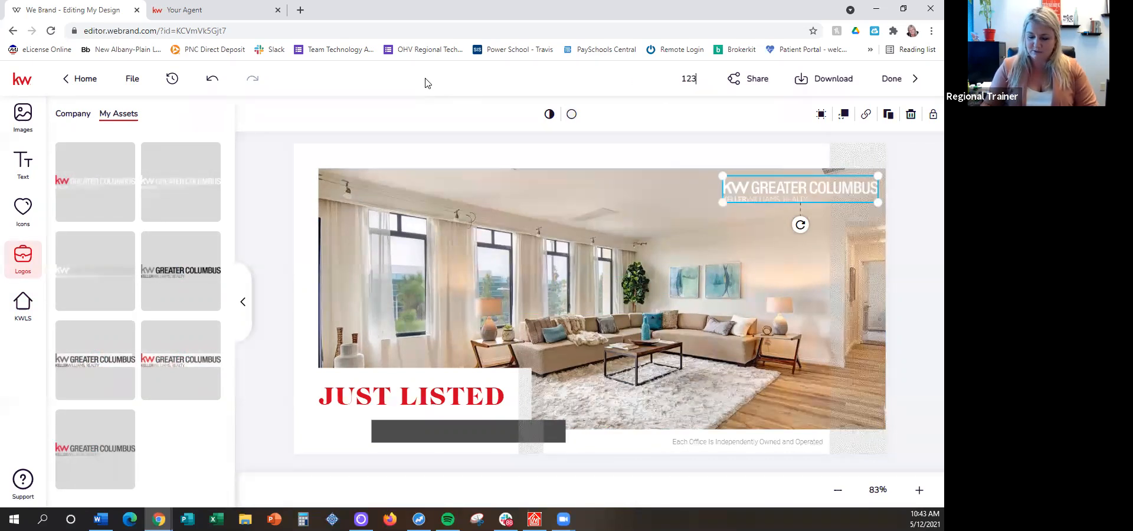
{"action": "type", "text": " main"}
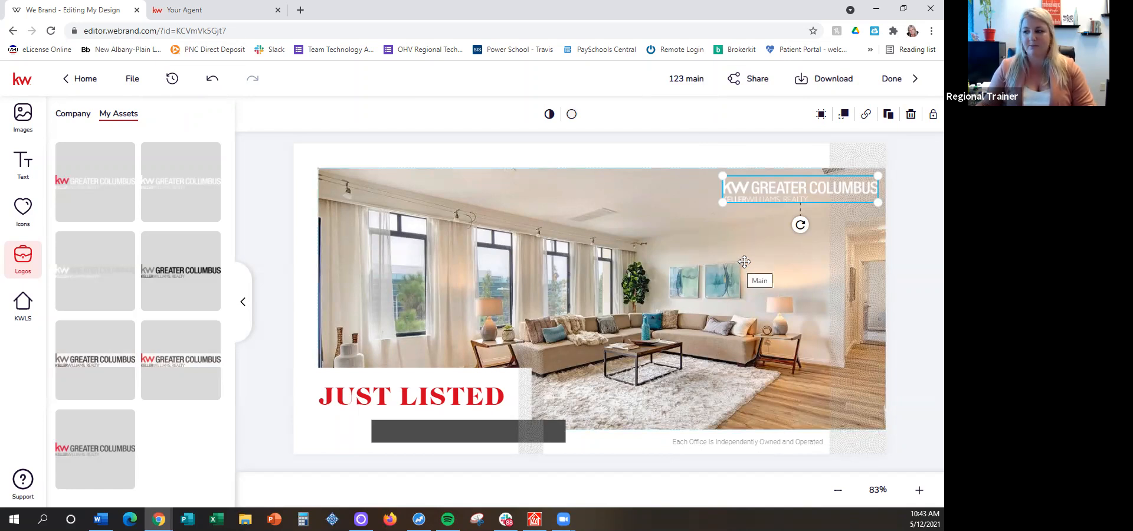
{"action": "left_click", "coordinate": [739, 145]}
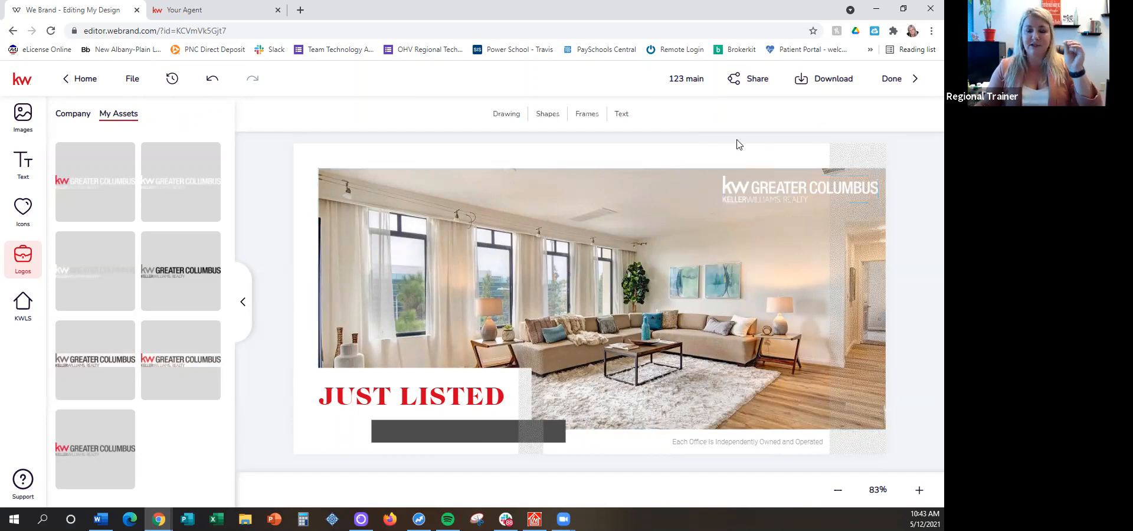
{"action": "left_click", "coordinate": [897, 83]}
{"action": "left_click", "coordinate": [530, 322]}
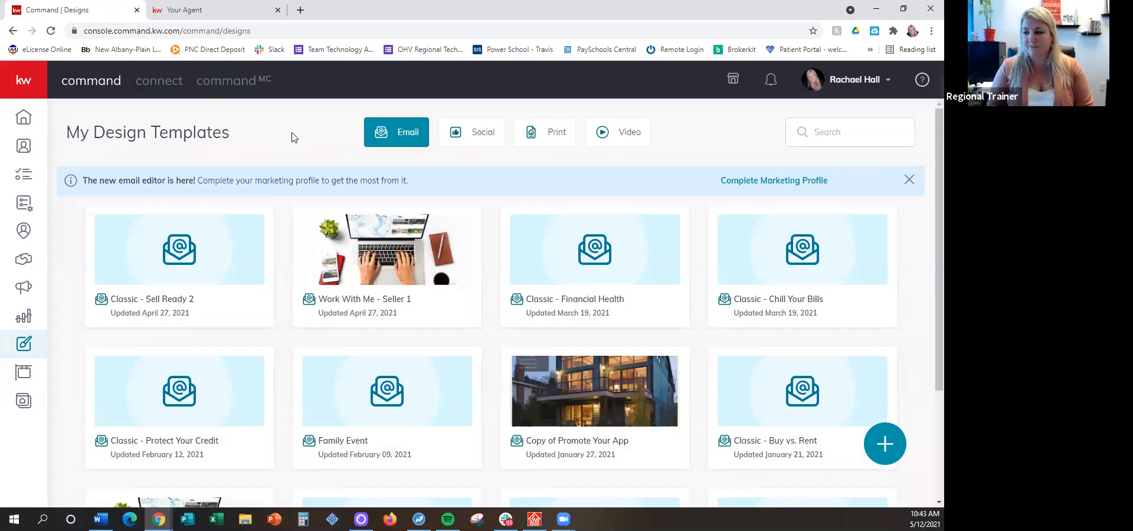
Start creating another new social design
{"action": "left_click", "coordinate": [891, 440]}
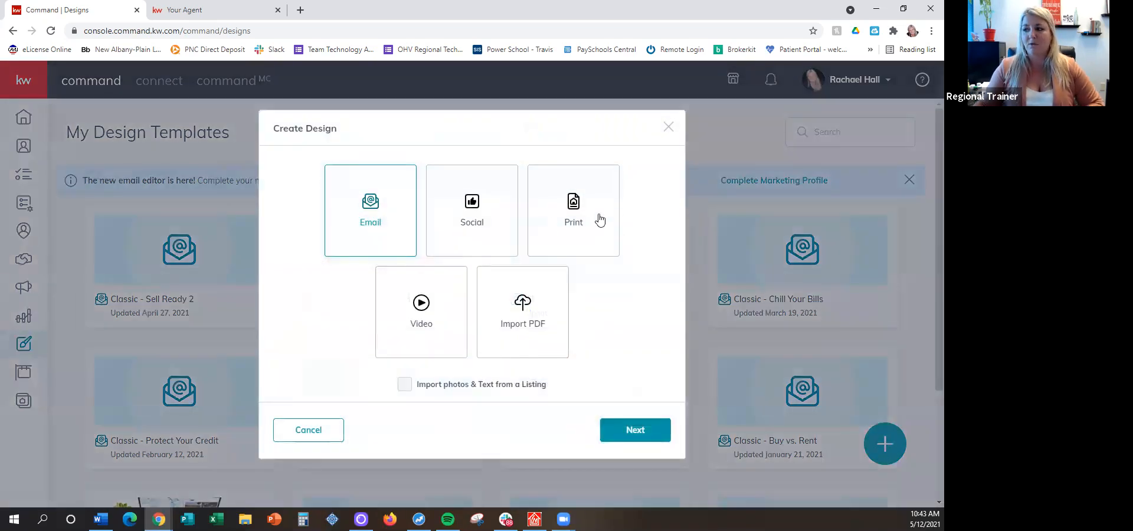
{"action": "left_click", "coordinate": [472, 211]}
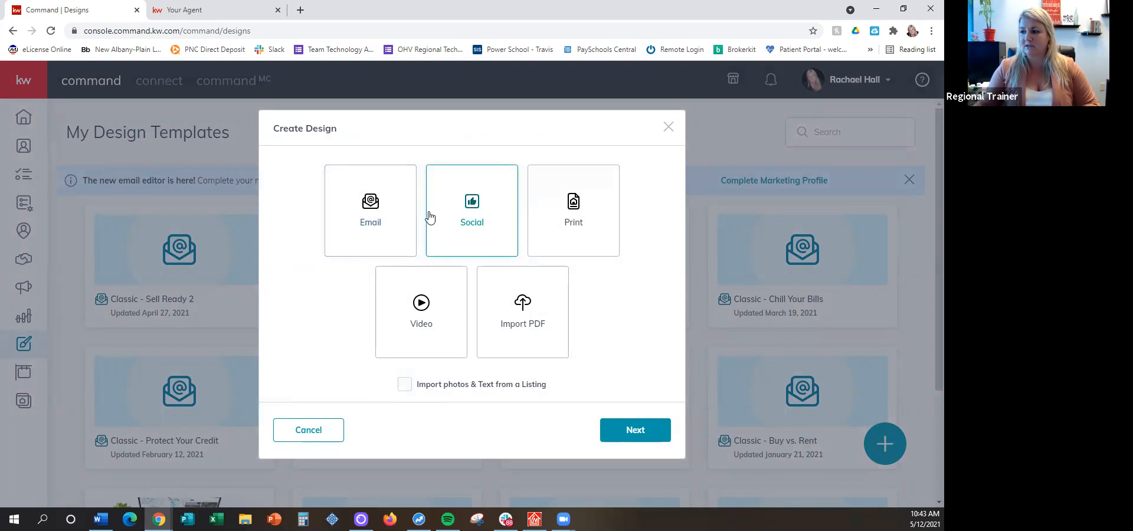
{"action": "left_click", "coordinate": [635, 430]}
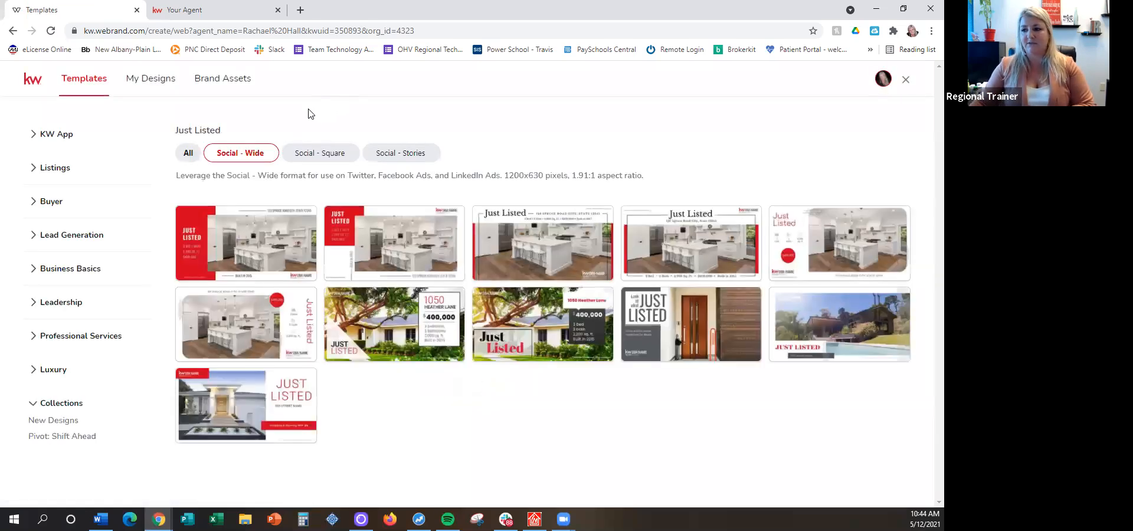
Filter the Lead Generation Home Value templates to the Social - Wide format and use the 02_HomeValue_FB template
{"action": "left_click", "coordinate": [72, 239]}
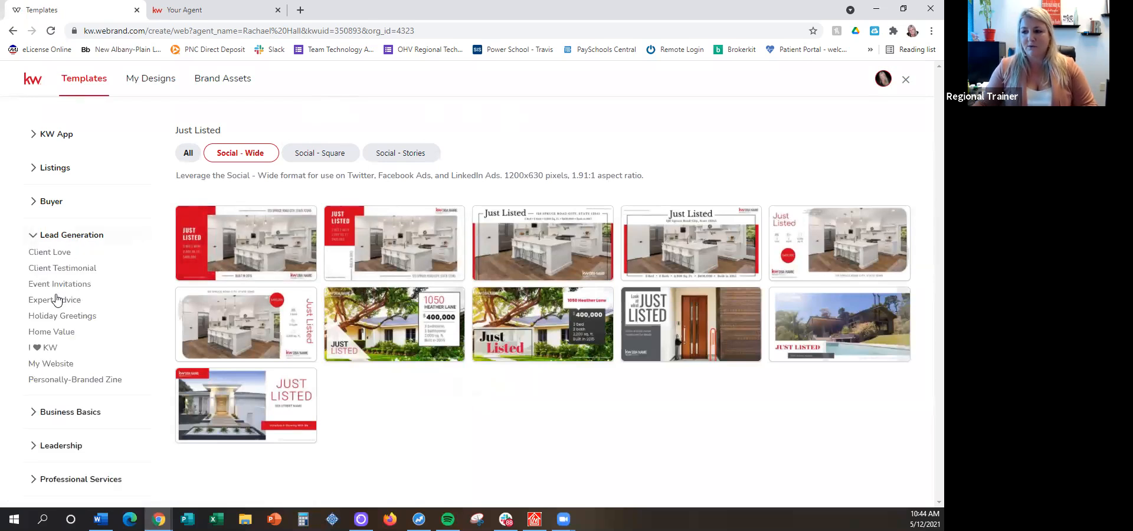
{"action": "left_click", "coordinate": [56, 333]}
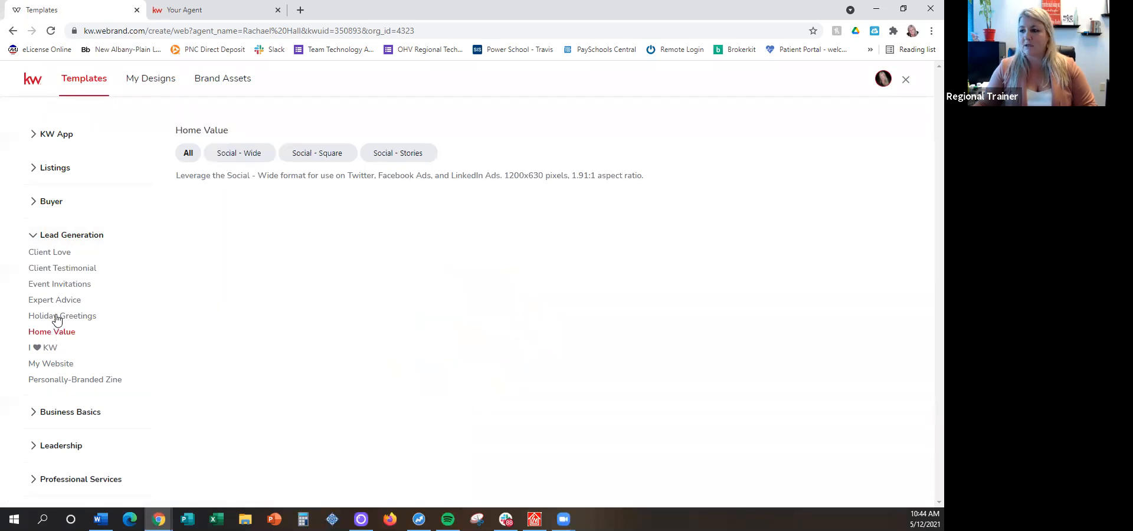
{"action": "left_click", "coordinate": [242, 158]}
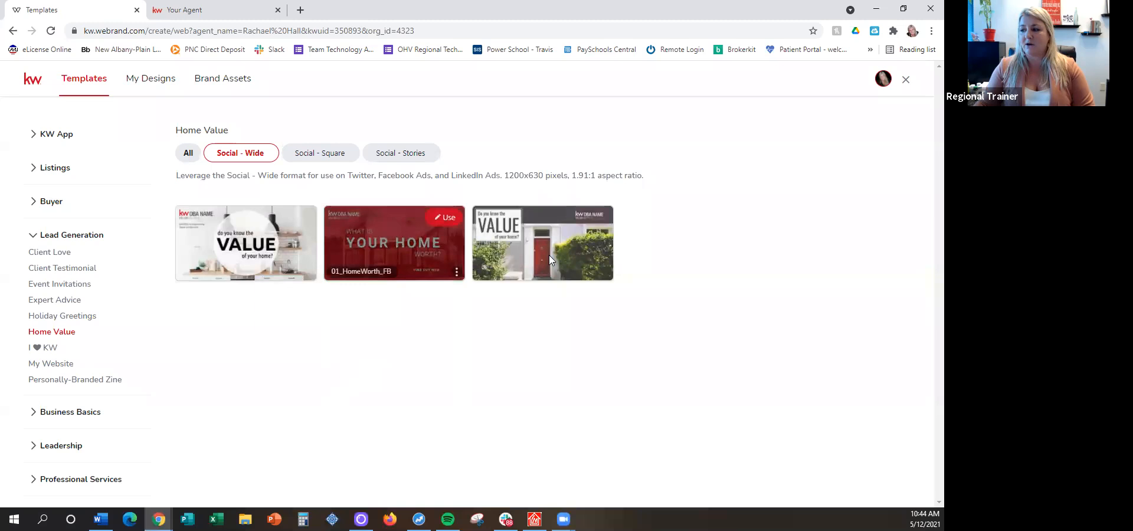
{"action": "mouse_move", "coordinate": [297, 219]}
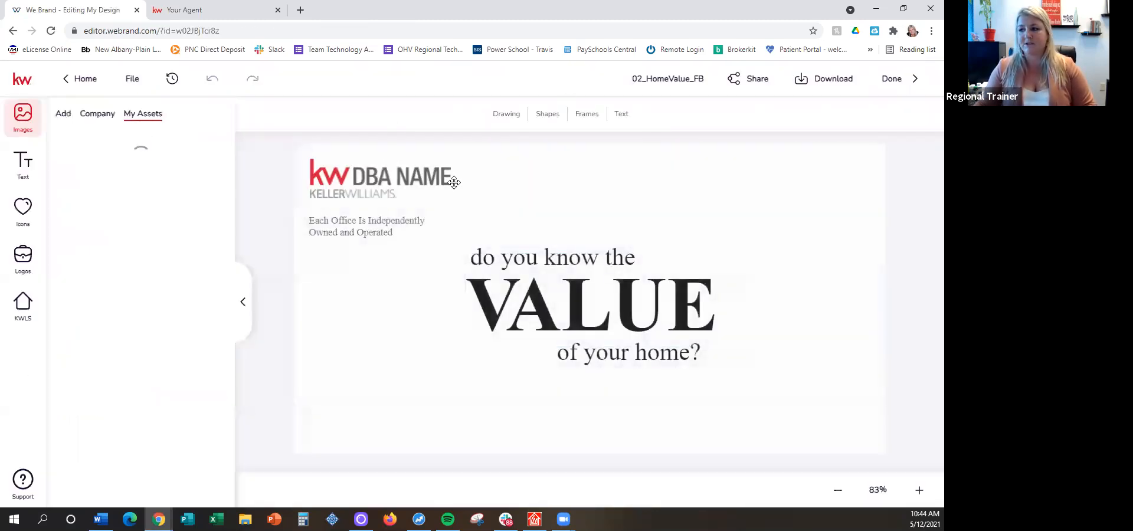
Replace the DBA NAME logo with the red and gray KW Greater Columbus logo, enlarged in the design's upper-left corner
{"action": "left_click", "coordinate": [380, 180]}
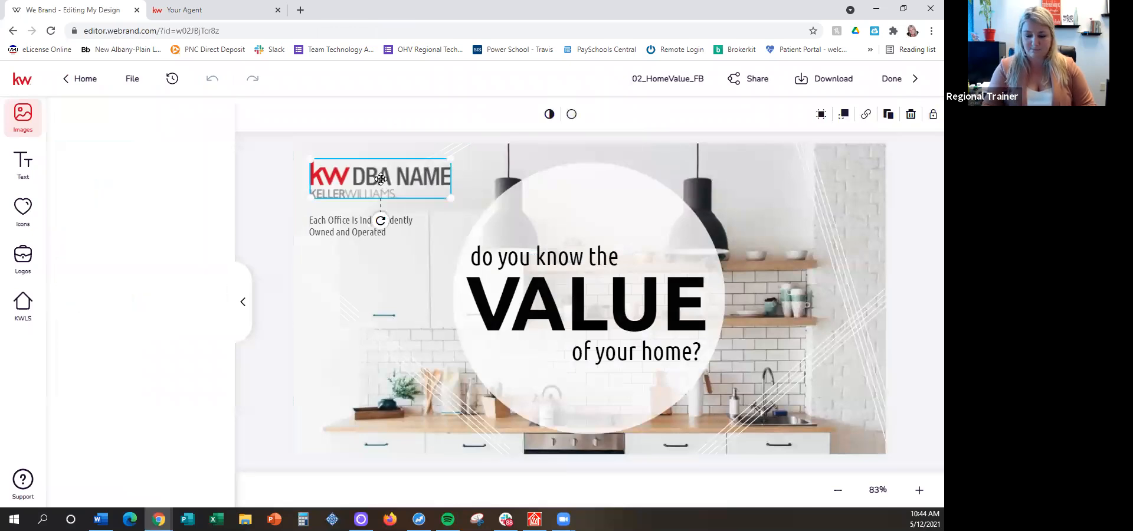
{"action": "key", "text": "Delete"}
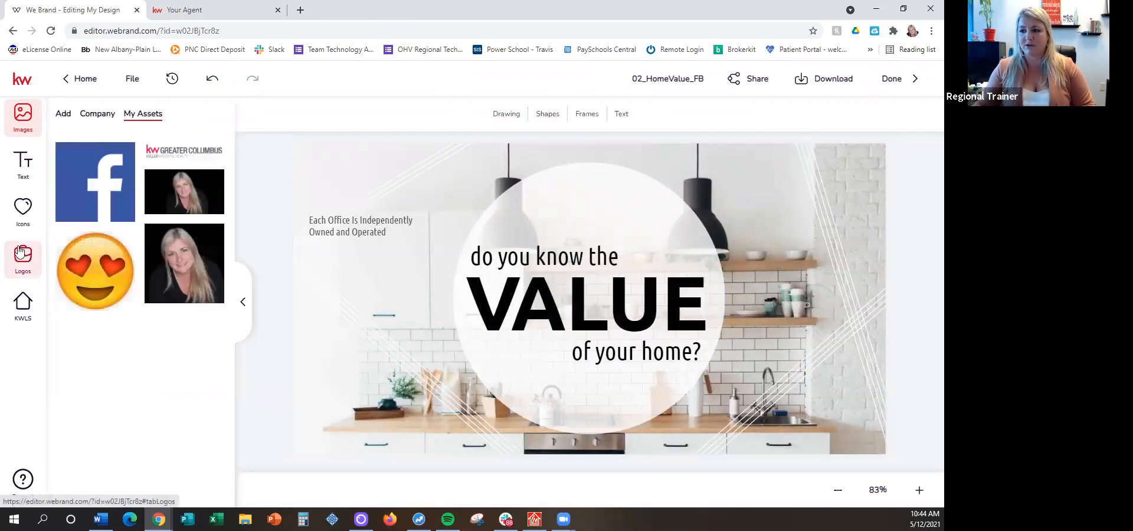
{"action": "left_click", "coordinate": [22, 254]}
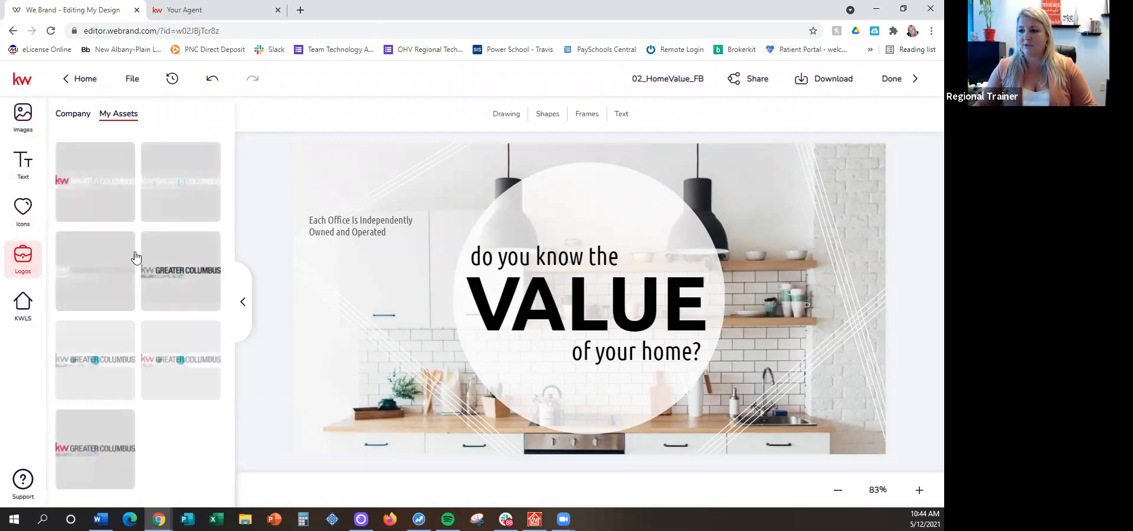
{"action": "left_click", "coordinate": [75, 463]}
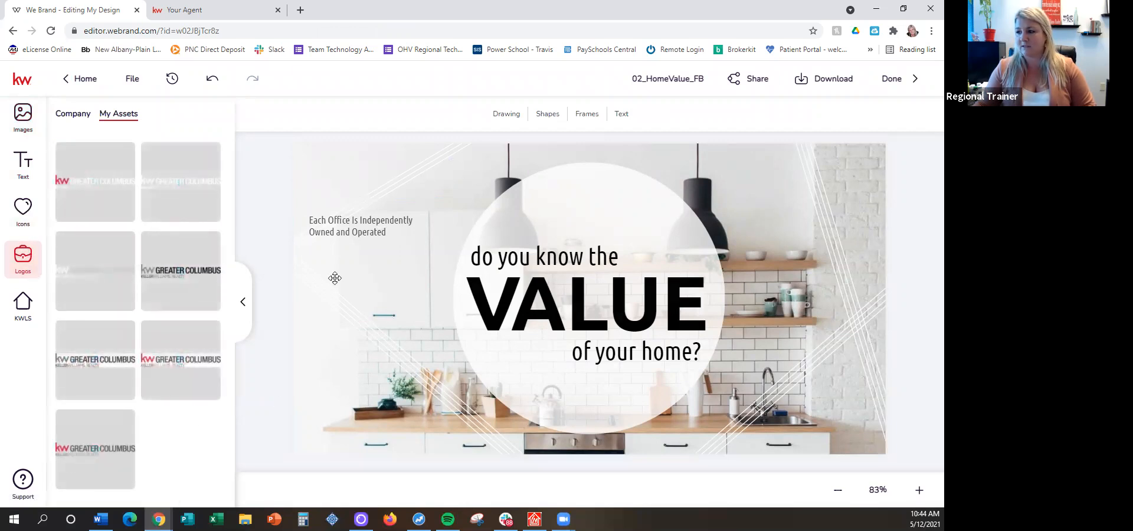
{"action": "mouse_move", "coordinate": [385, 173]}
{"action": "left_mouse_down"}
{"action": "mouse_move", "coordinate": [363, 168]}
{"action": "mouse_move", "coordinate": [386, 171]}
{"action": "left_mouse_up"}
{"action": "left_click_drag", "start_coordinate": [456, 175], "coordinate": [479, 184]}
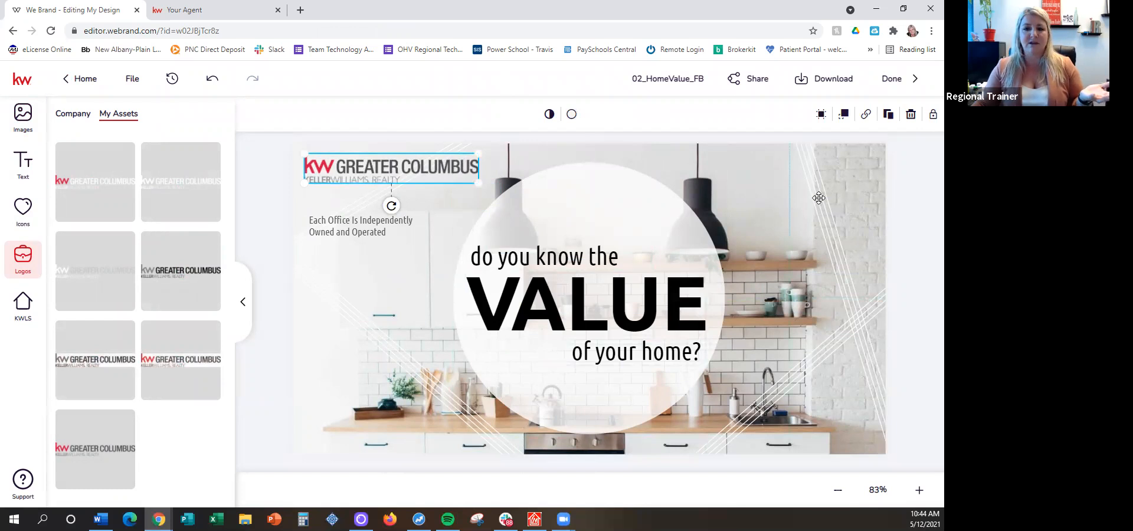
Rename the home value design as "Home Value 1"
{"action": "left_click", "coordinate": [671, 81]}
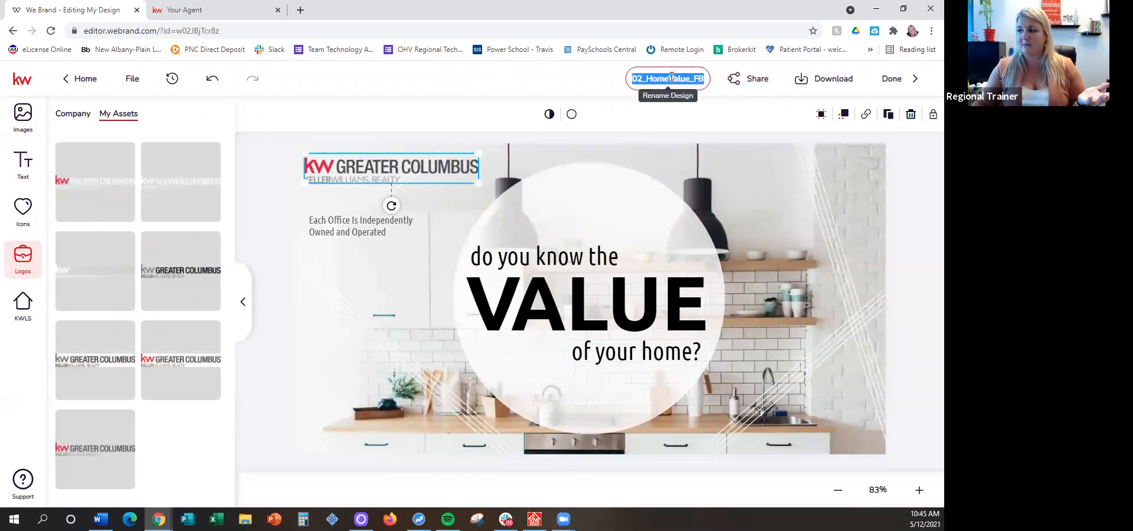
{"action": "type", "text": "Home Value"}
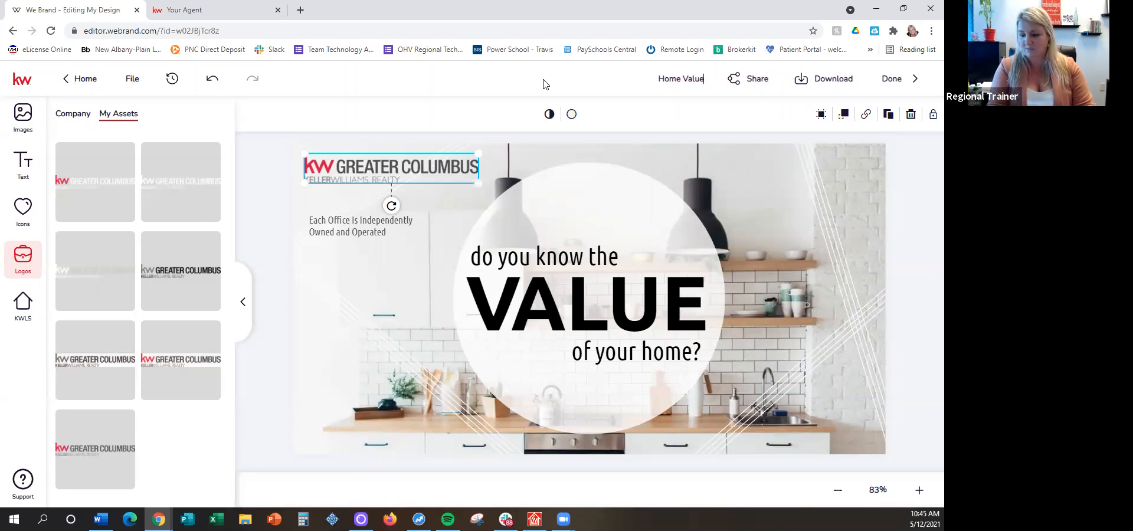
{"action": "type", "text": " 1"}
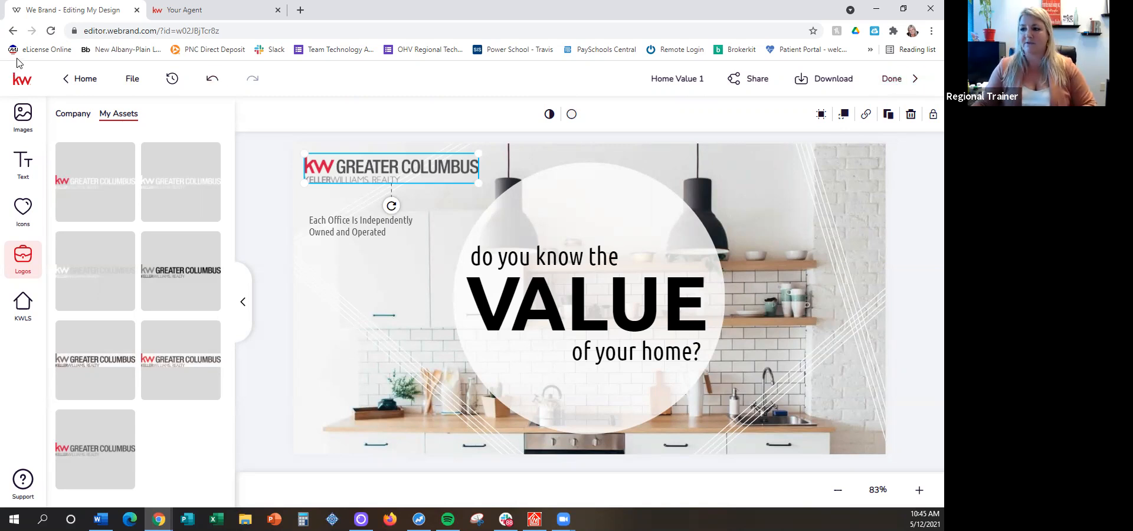
Save the home value design and finish editing it to return to the design templates page
{"action": "left_click", "coordinate": [132, 79]}
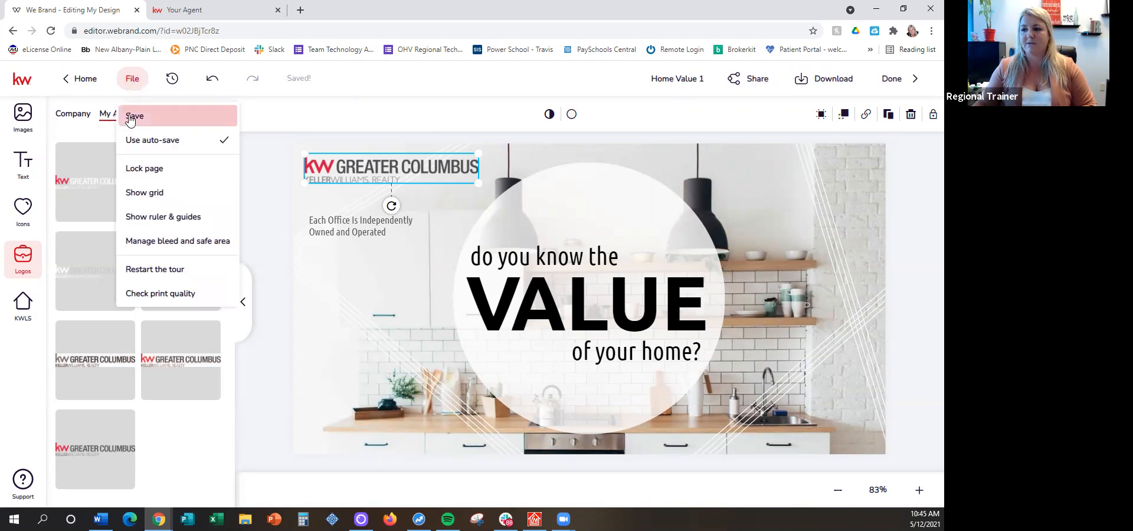
{"action": "left_click", "coordinate": [130, 118]}
{"action": "left_click", "coordinate": [133, 79]}
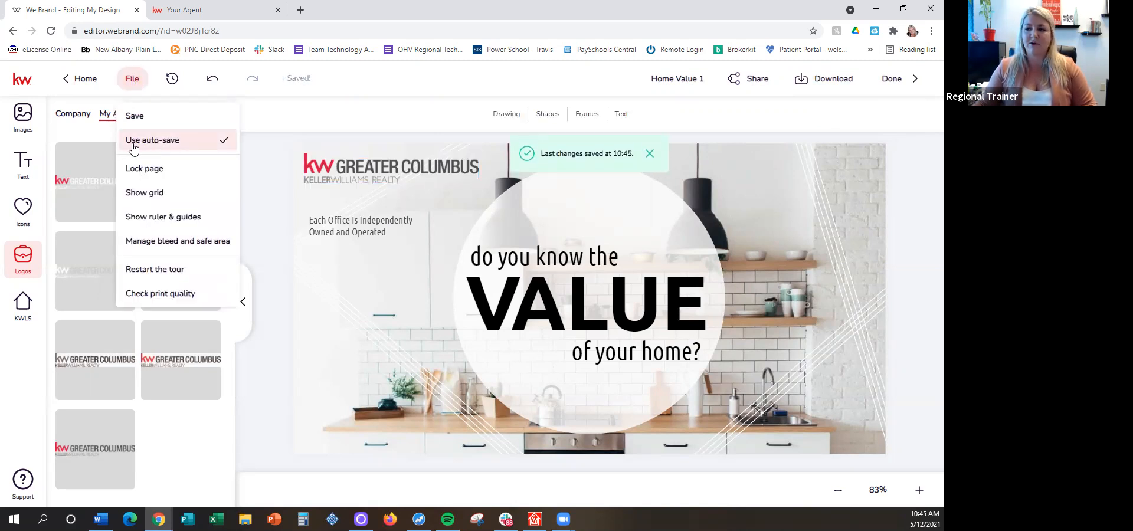
{"action": "left_click", "coordinate": [365, 81]}
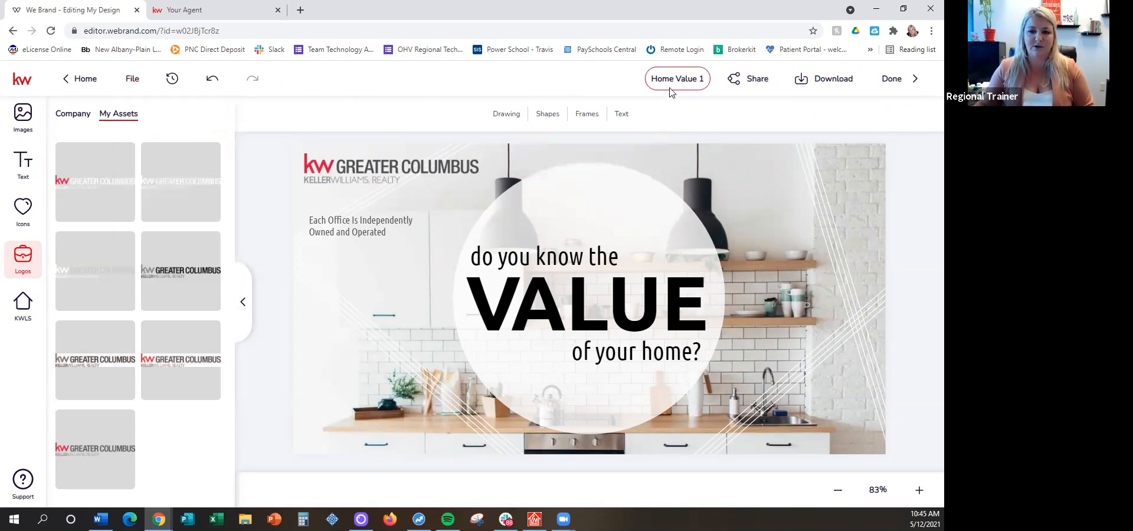
{"action": "left_click", "coordinate": [894, 79]}
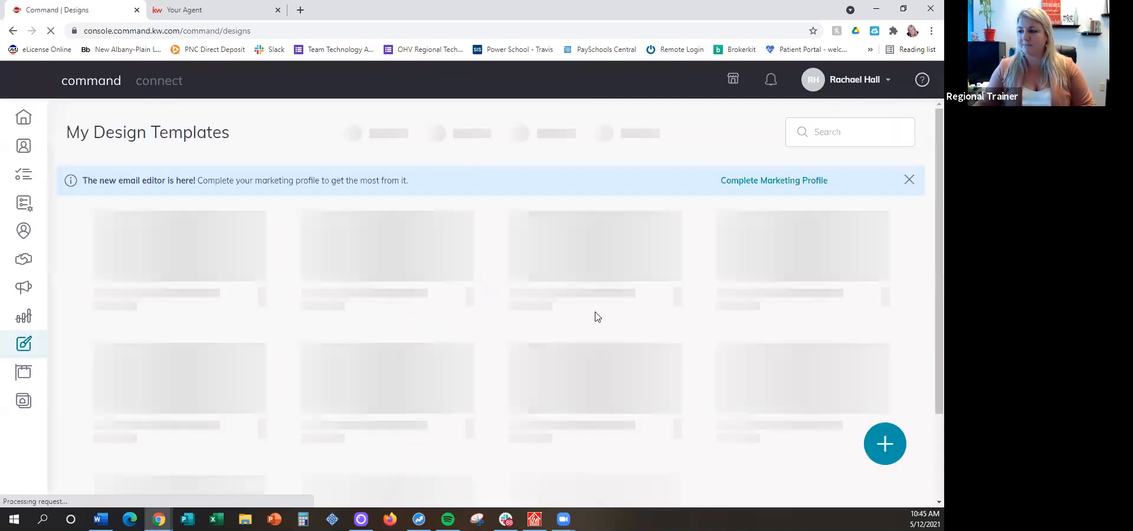
Create a second home value social design from the Social - Wide template 01_HomeWorth_FB
{"action": "left_click", "coordinate": [884, 444]}
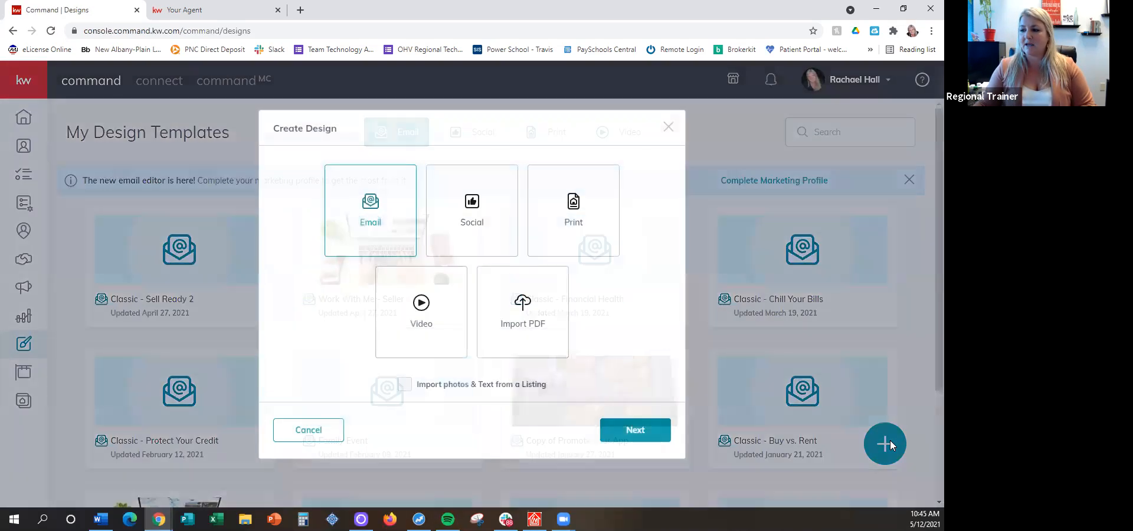
{"action": "left_click", "coordinate": [471, 198]}
{"action": "left_click", "coordinate": [620, 435]}
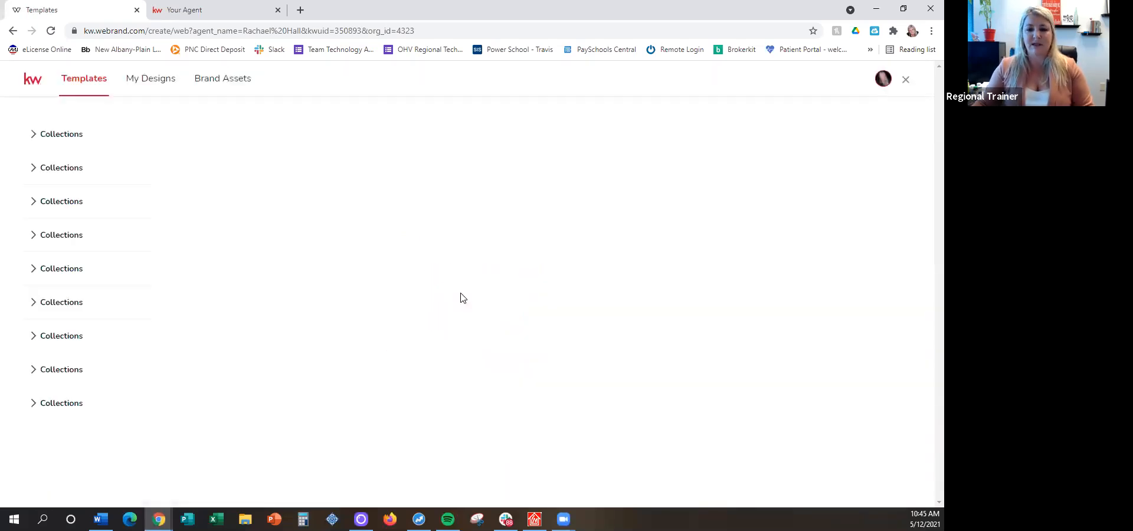
{"action": "mouse_move", "coordinate": [406, 245]}
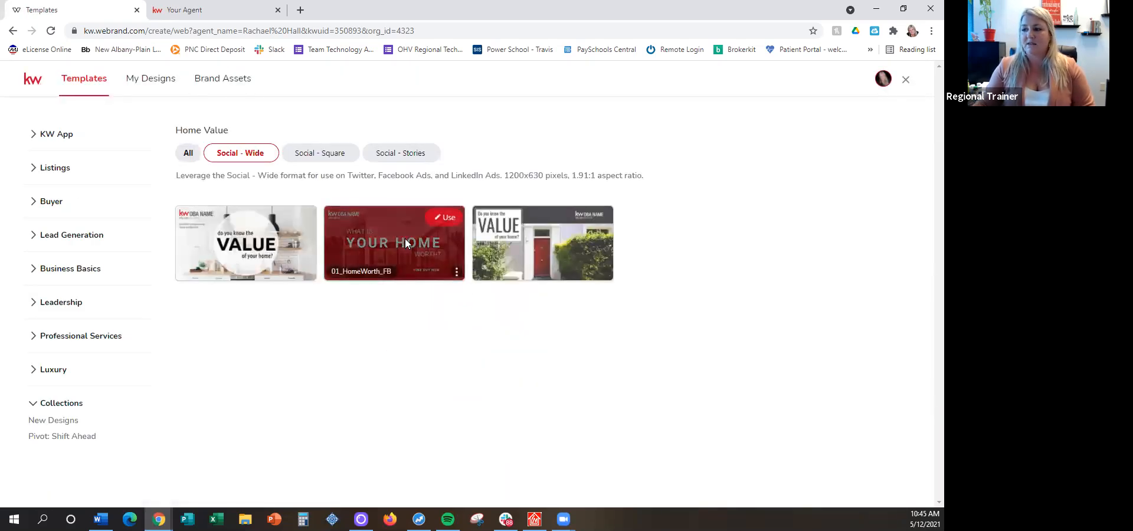
{"action": "left_click", "coordinate": [437, 218]}
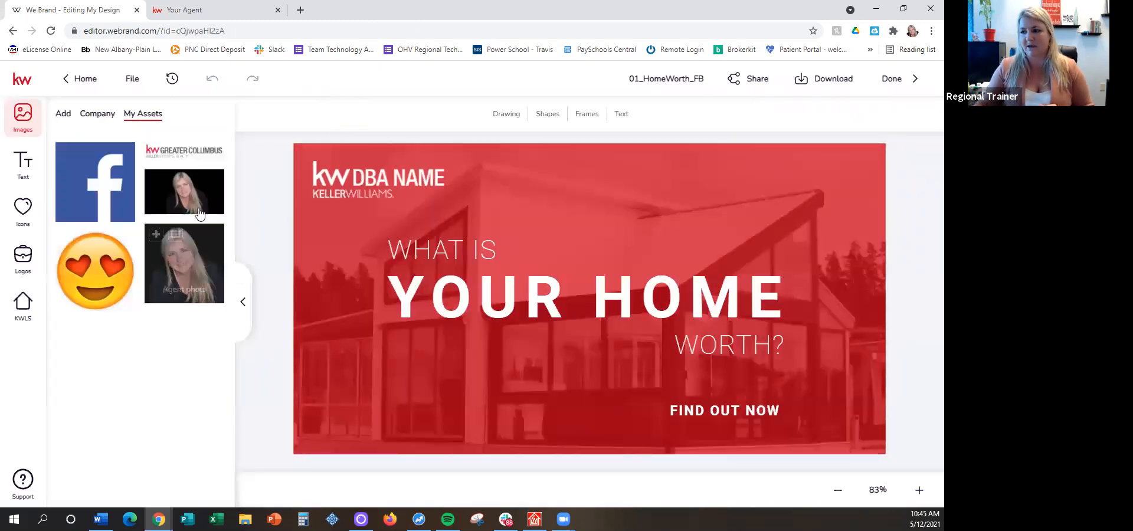
Remove the DBA NAME logo from the second home value design and bring up the saved logo assets
{"action": "left_click", "coordinate": [371, 176]}
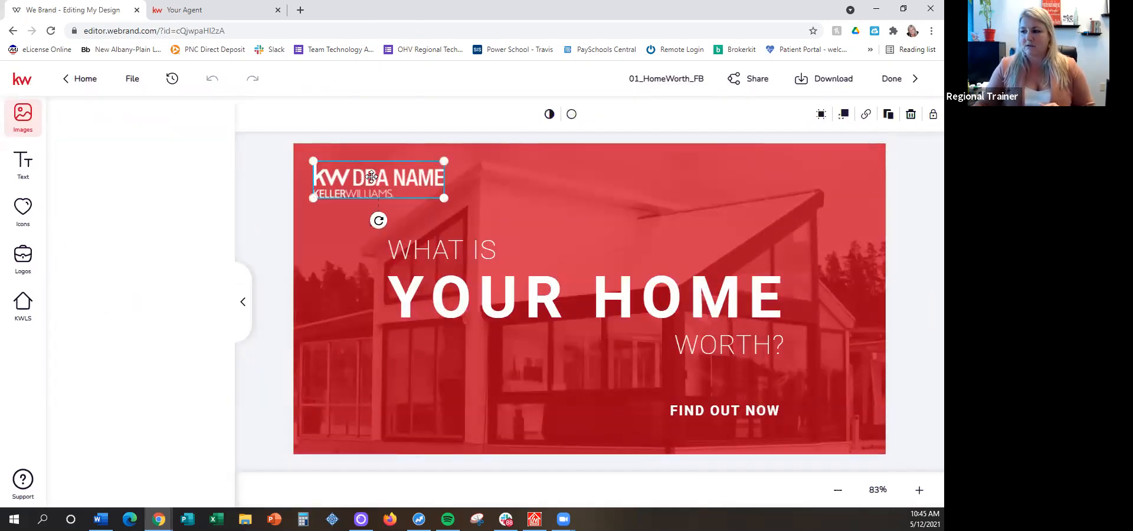
{"action": "key", "text": "Delete"}
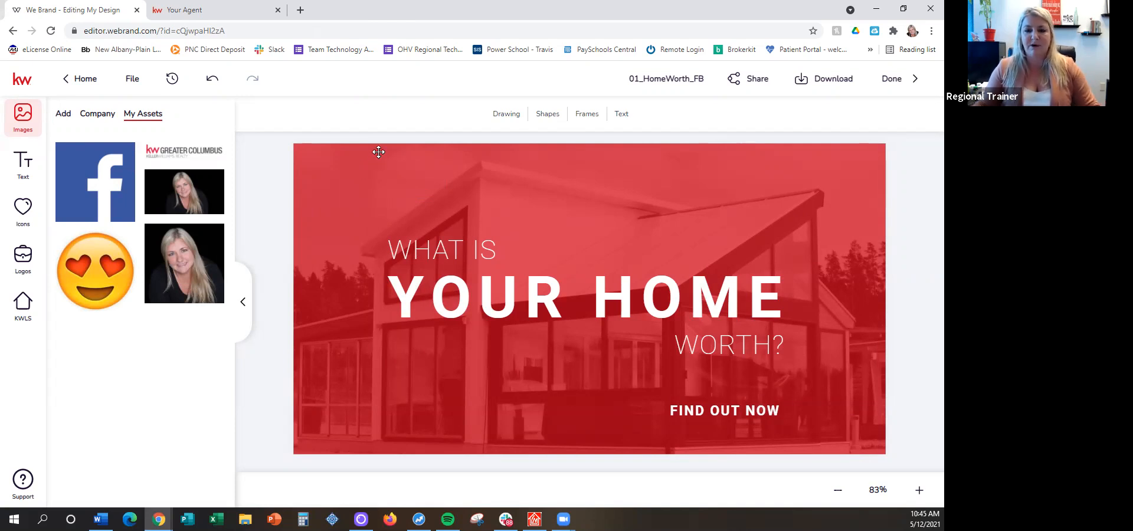
{"action": "left_click", "coordinate": [23, 258]}
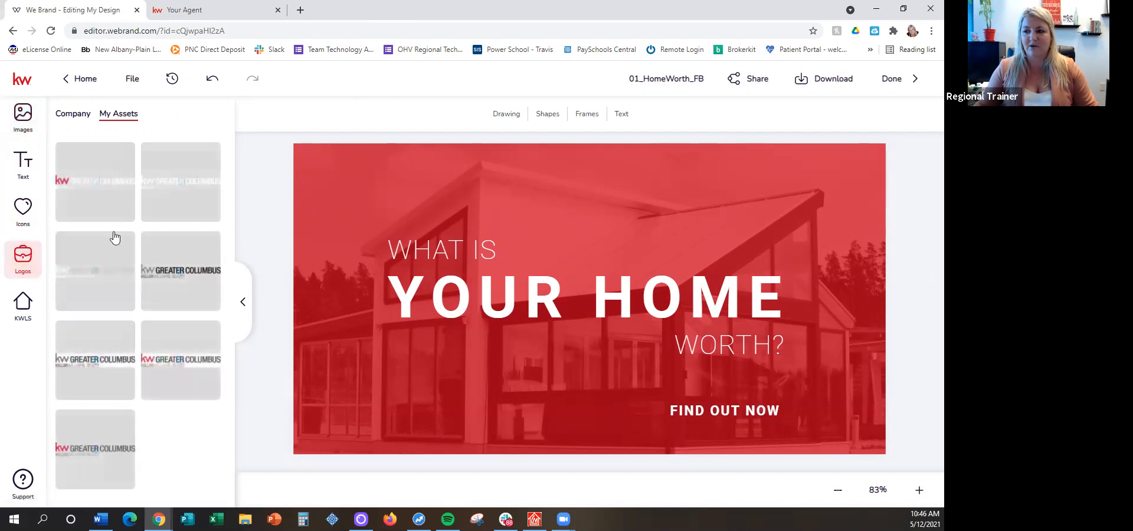
Try the KW Greater Columbus logos with dark gray and light gray lettering on the red design, removing each one
{"action": "left_click", "coordinate": [180, 363]}
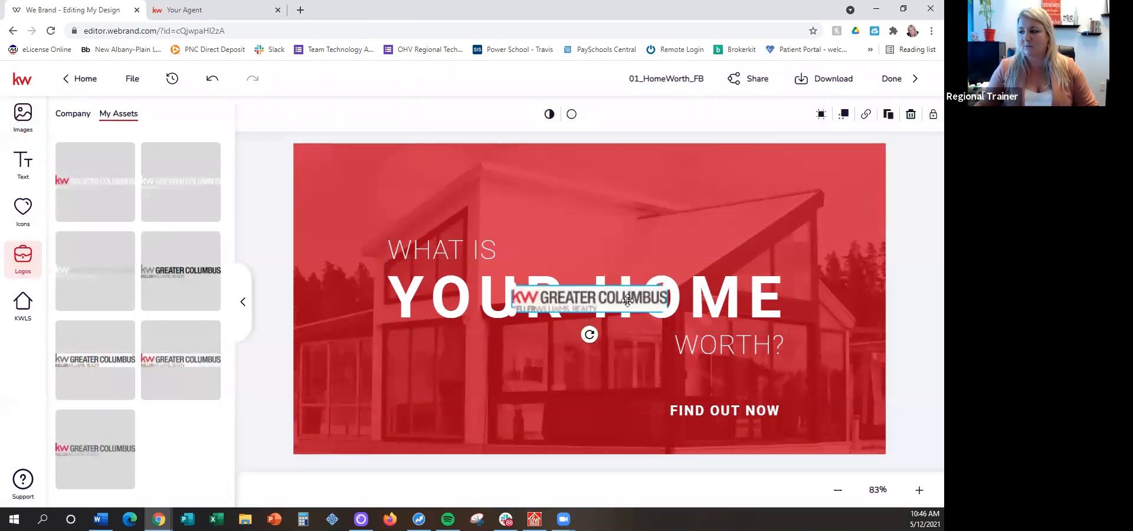
{"action": "left_click_drag", "start_coordinate": [628, 301], "coordinate": [640, 182]}
{"action": "key", "text": "Delete"}
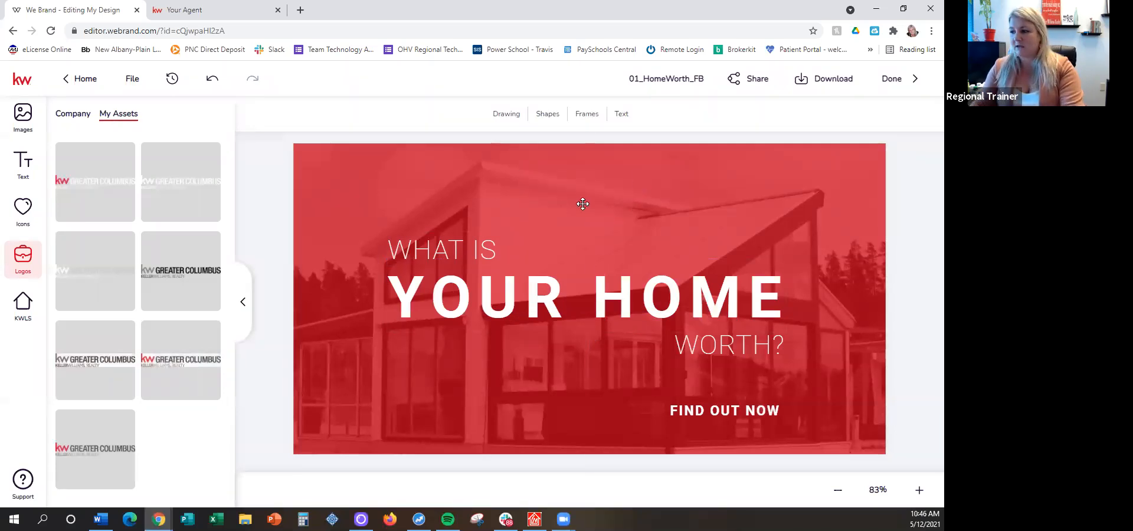
{"action": "left_click", "coordinate": [83, 270]}
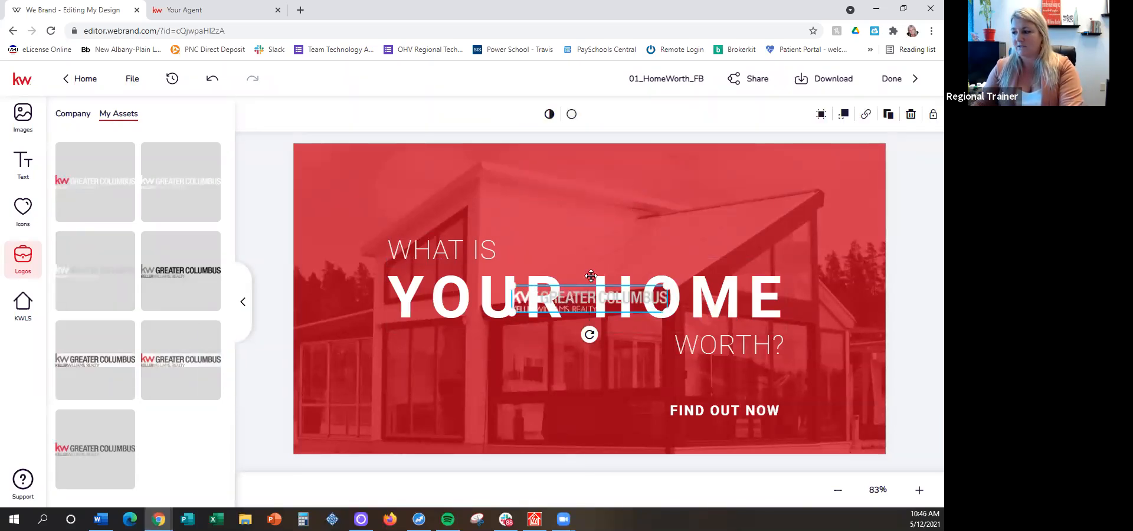
{"action": "left_click_drag", "start_coordinate": [649, 301], "coordinate": [701, 200]}
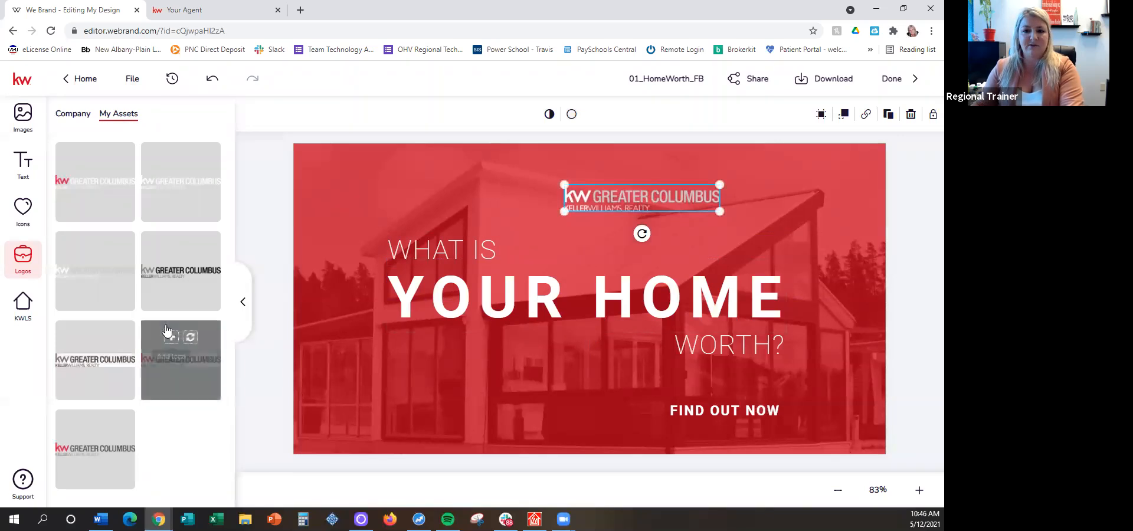
{"action": "key", "text": "Delete"}
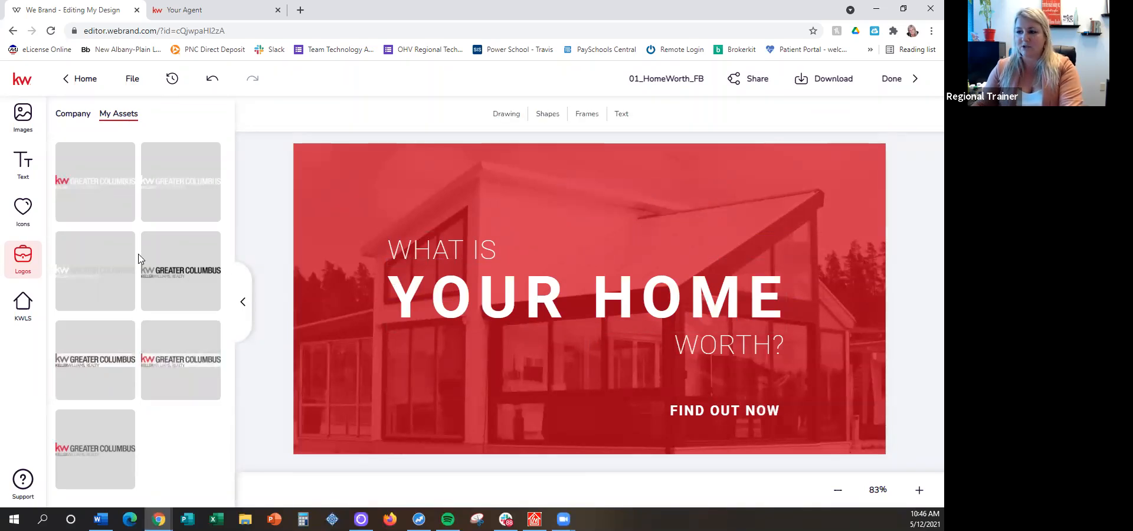
Add the white KW Greater Columbus logo and enlarge it in the design's lower-left corner
{"action": "left_click", "coordinate": [167, 182]}
{"action": "left_click_drag", "start_coordinate": [574, 296], "coordinate": [375, 399]}
{"action": "left_click_drag", "start_coordinate": [466, 416], "coordinate": [483, 441]}
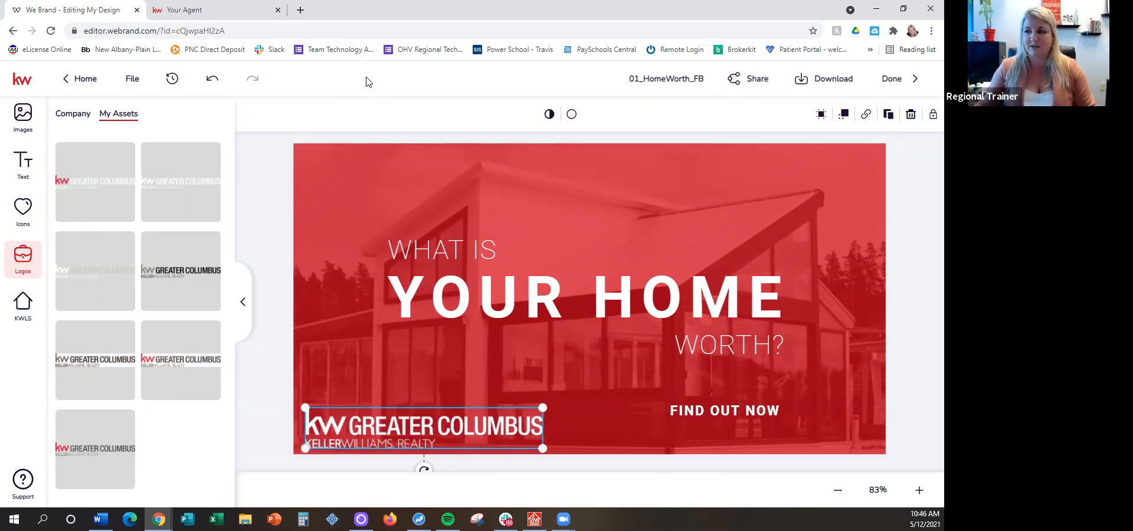
Open kwconnect.com in a new browser tab
{"action": "left_click", "coordinate": [300, 11]}
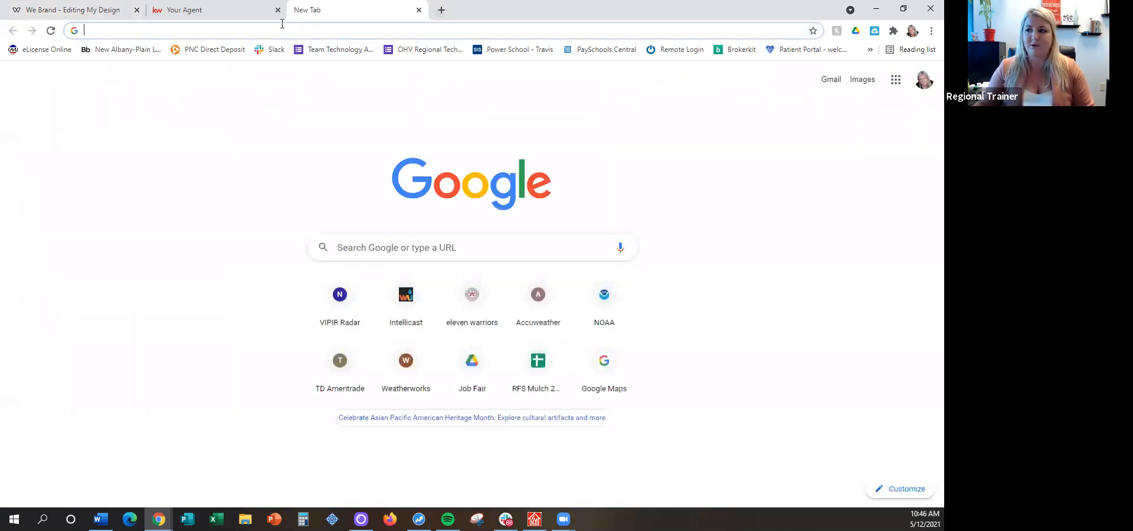
{"action": "left_click", "coordinate": [281, 31]}
{"action": "type", "text": "kw"}
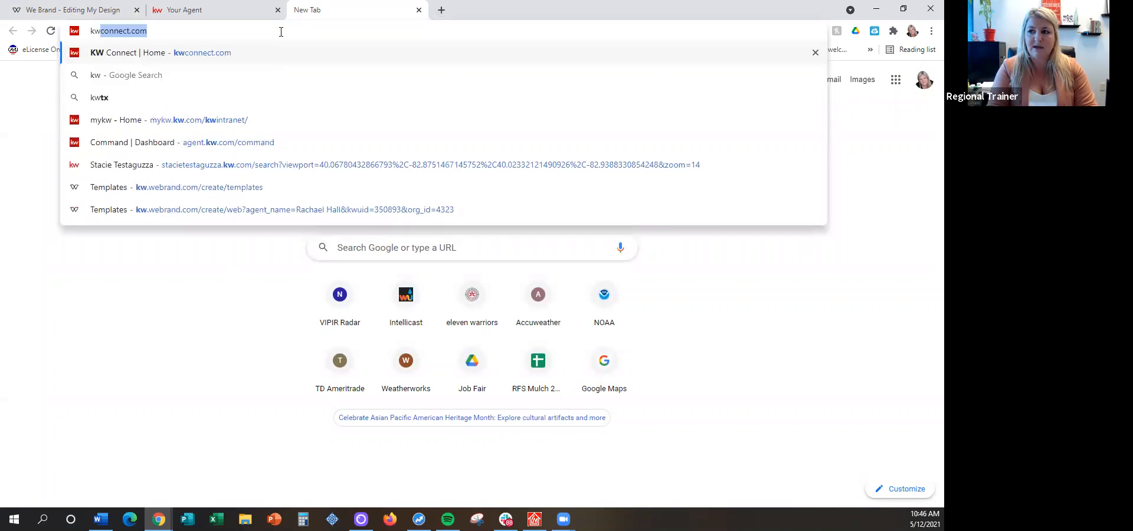
{"action": "type", "text": "connec"}
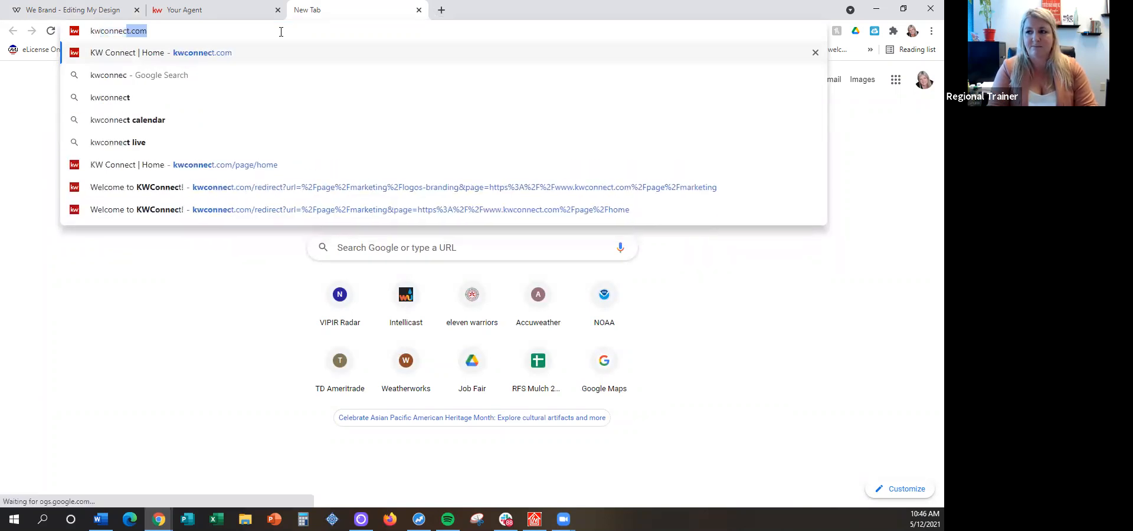
{"action": "type", "text": "t.com"}
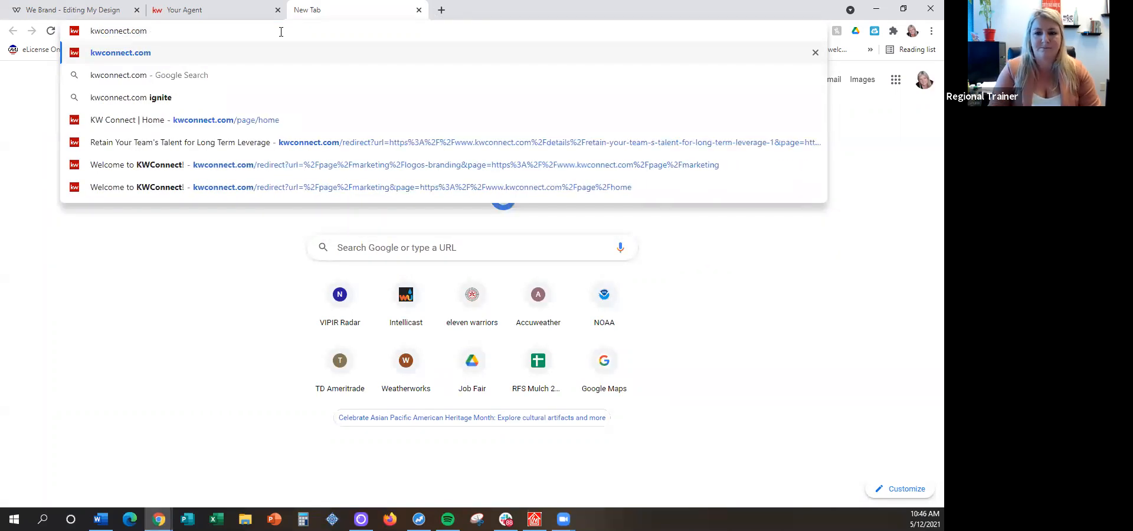
{"action": "key", "text": "Return"}
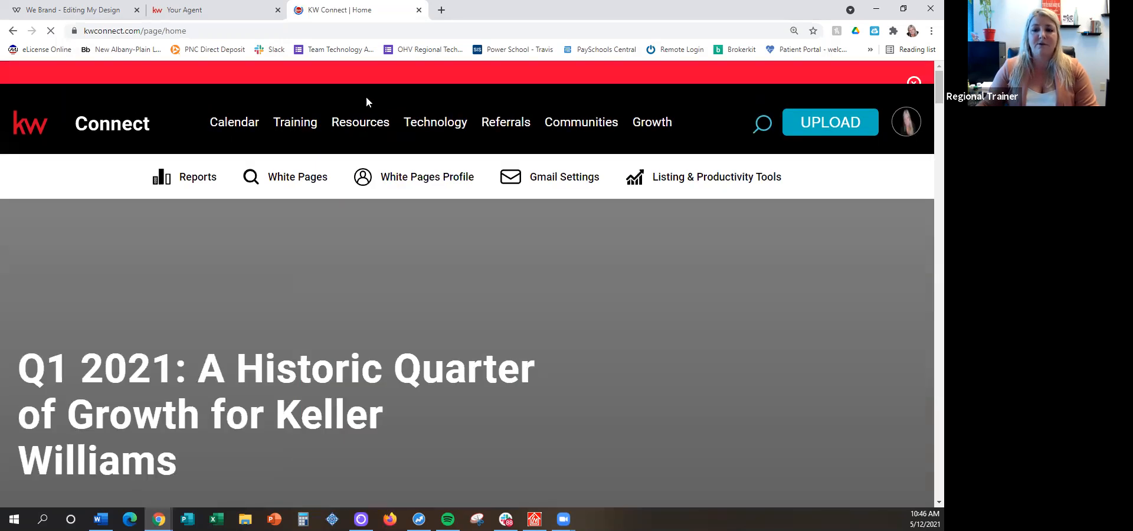
Go to KW Connect's Marketing resources and open the Logos and Branding page
{"action": "mouse_move", "coordinate": [360, 158]}
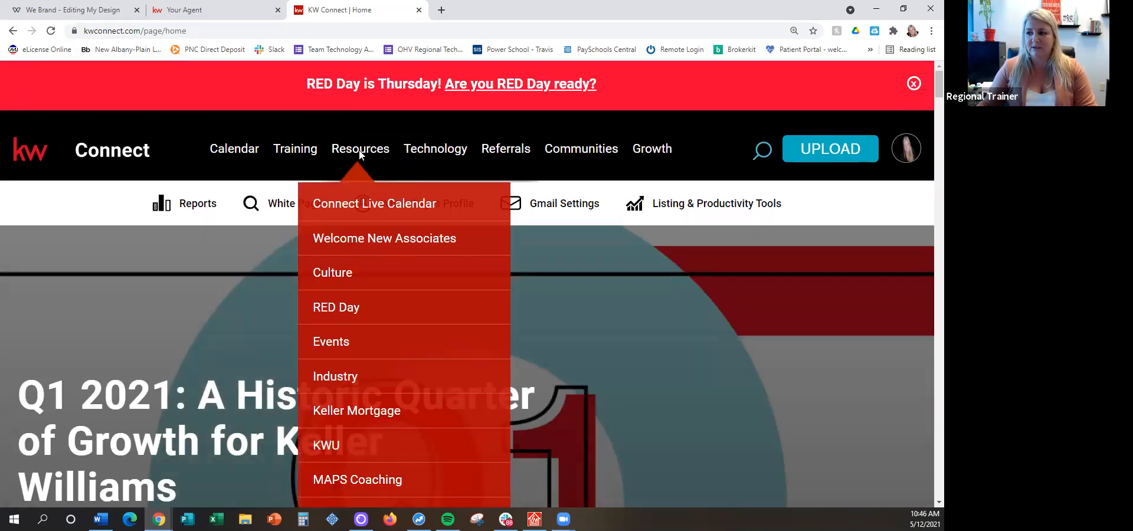
{"action": "scroll", "coordinate": [360, 354], "scroll_direction": "down", "scroll_amount": 2}
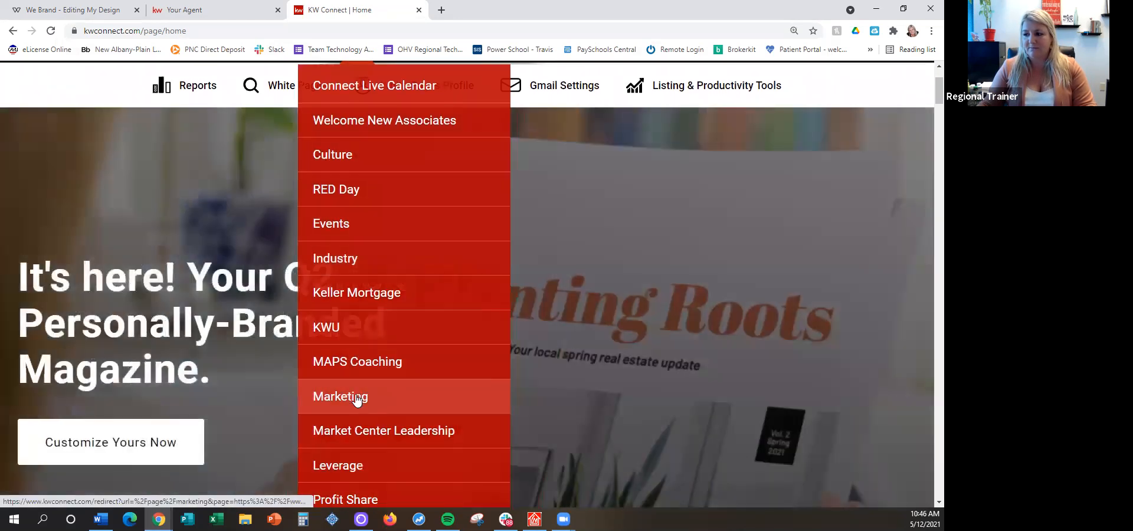
{"action": "left_click", "coordinate": [356, 398]}
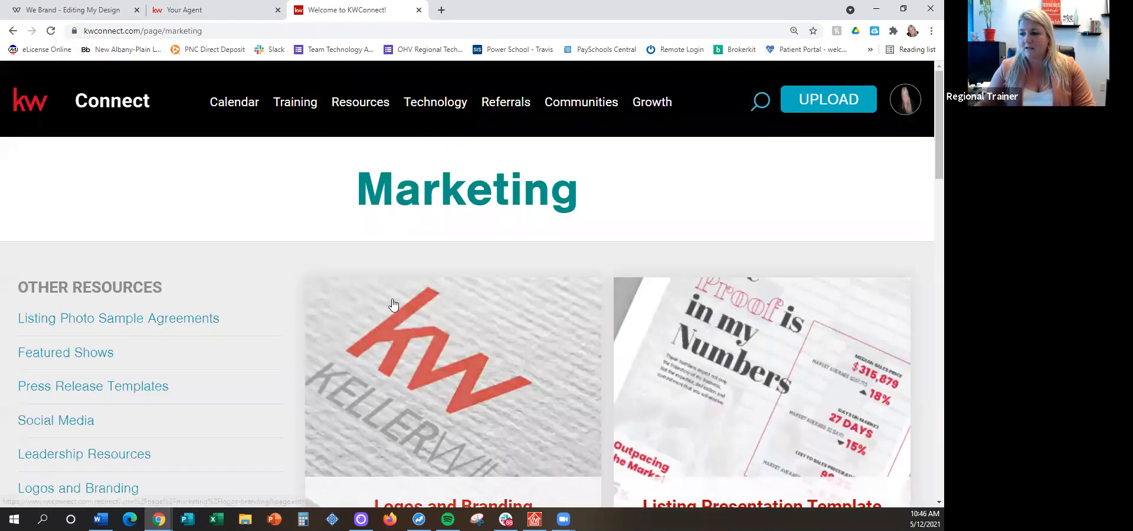
{"action": "scroll", "coordinate": [366, 390], "scroll_direction": "down", "scroll_amount": 2}
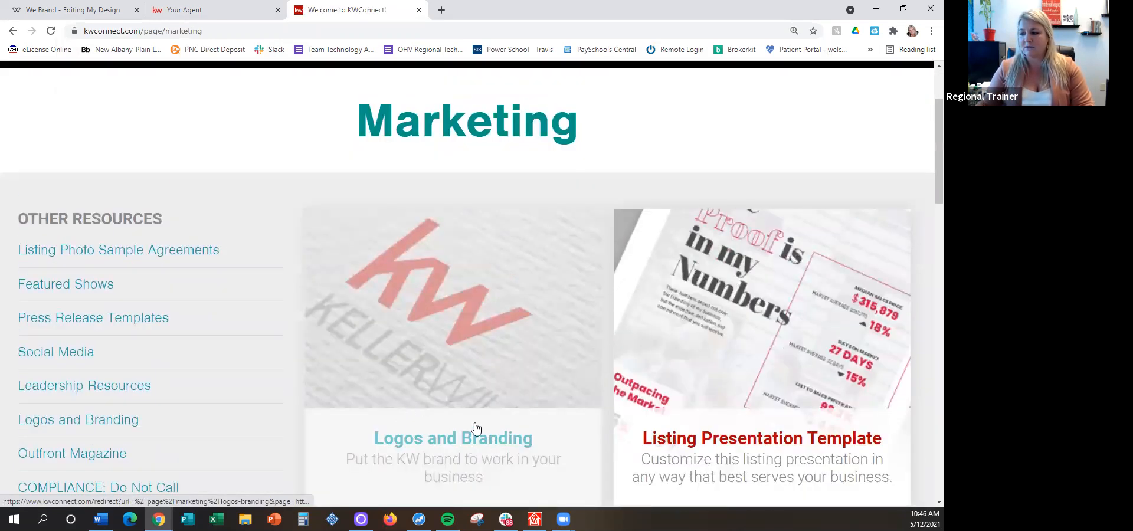
{"action": "left_click", "coordinate": [458, 354]}
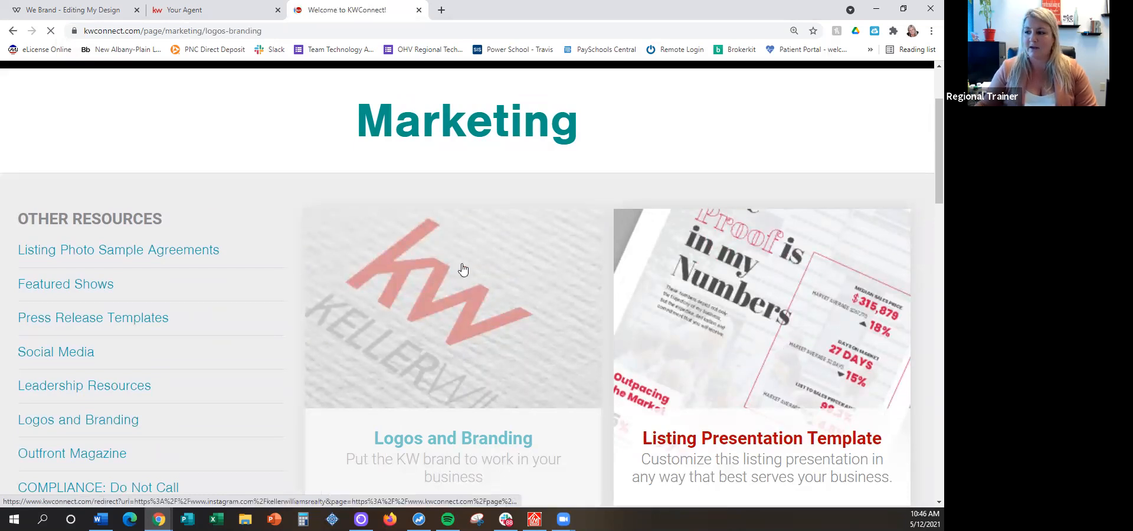
Find the market center logo search on the Logos and Branding page and search for market center 379
{"action": "scroll", "coordinate": [487, 240], "scroll_direction": "down", "scroll_amount": 10}
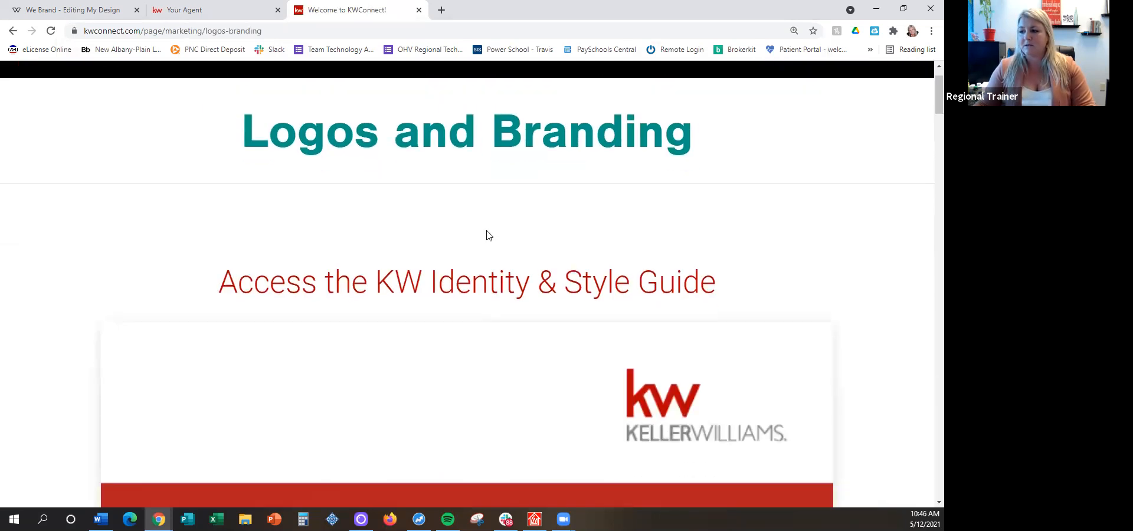
{"action": "scroll", "coordinate": [494, 205], "scroll_direction": "down", "scroll_amount": 15}
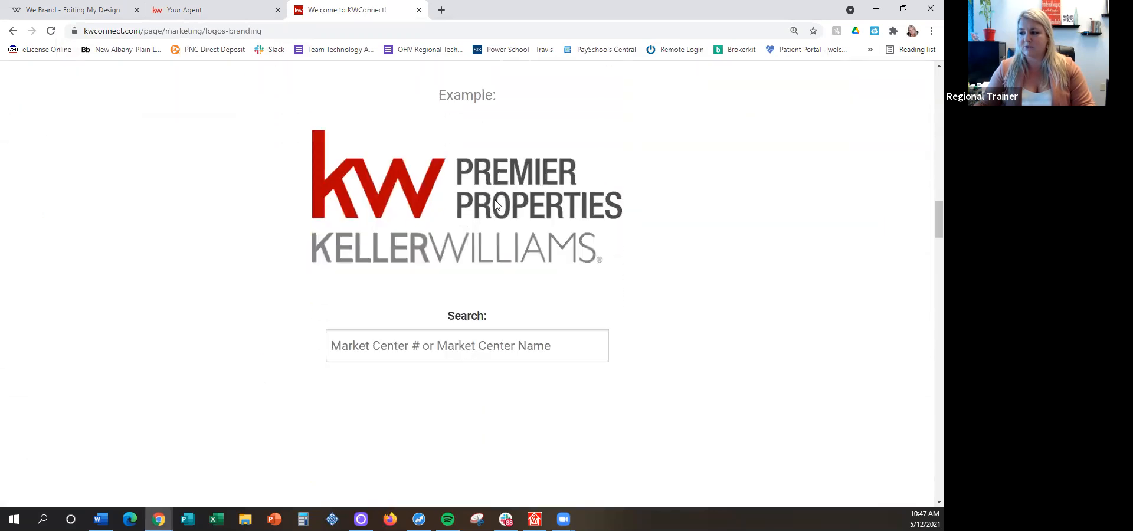
{"action": "scroll", "coordinate": [495, 205], "scroll_direction": "down", "scroll_amount": 1}
{"action": "left_click_drag", "start_coordinate": [440, 285], "coordinate": [497, 280]}
{"action": "left_click", "coordinate": [420, 320]}
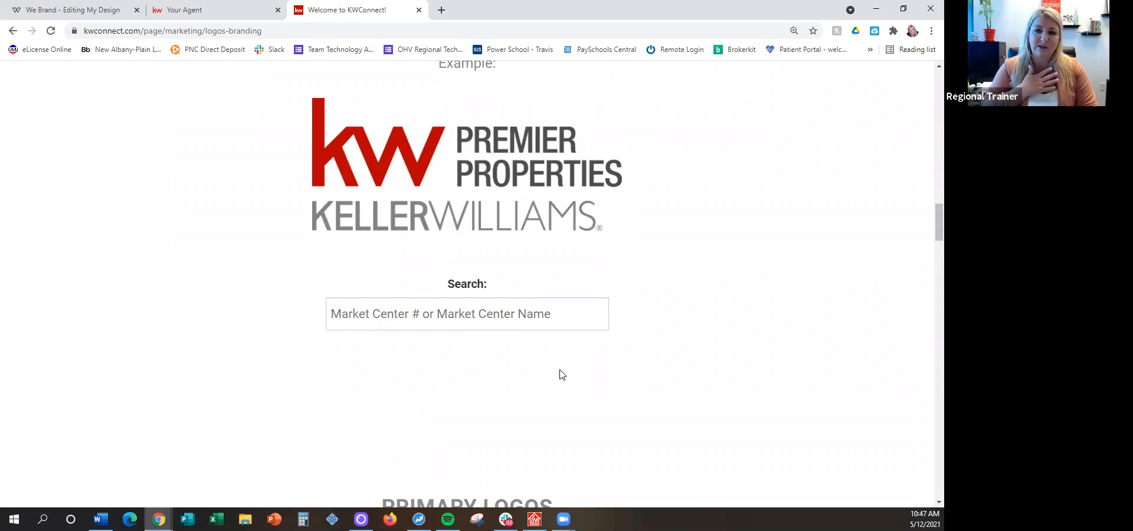
{"action": "type", "text": "379"}
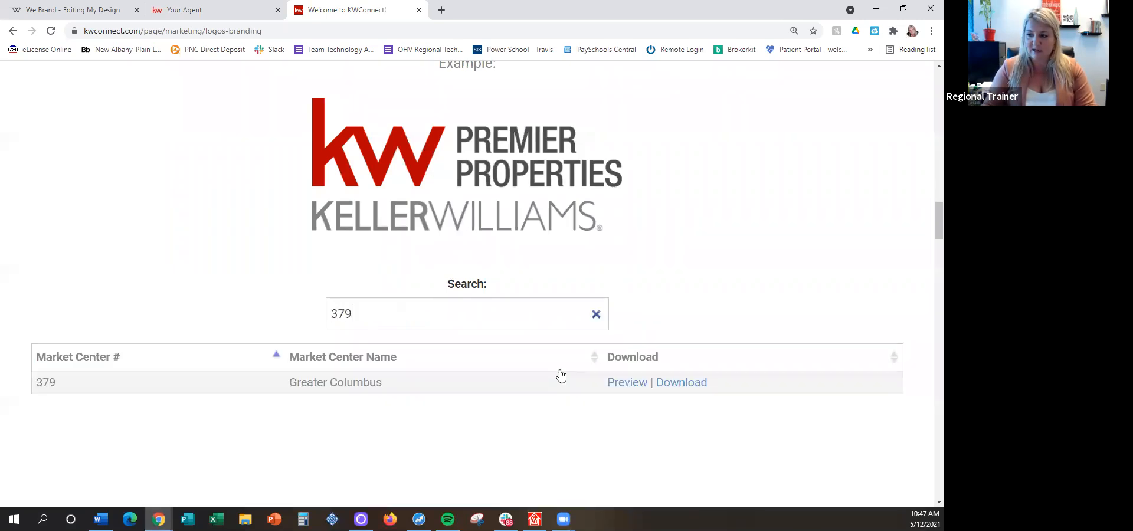
Search the market center logos by name with "greater c" instead of the number
{"action": "key", "text": "BackSpace"}
{"action": "key", "text": "BackSpace"}
{"action": "key", "text": "BackSpace"}
{"action": "type", "text": "greater"}
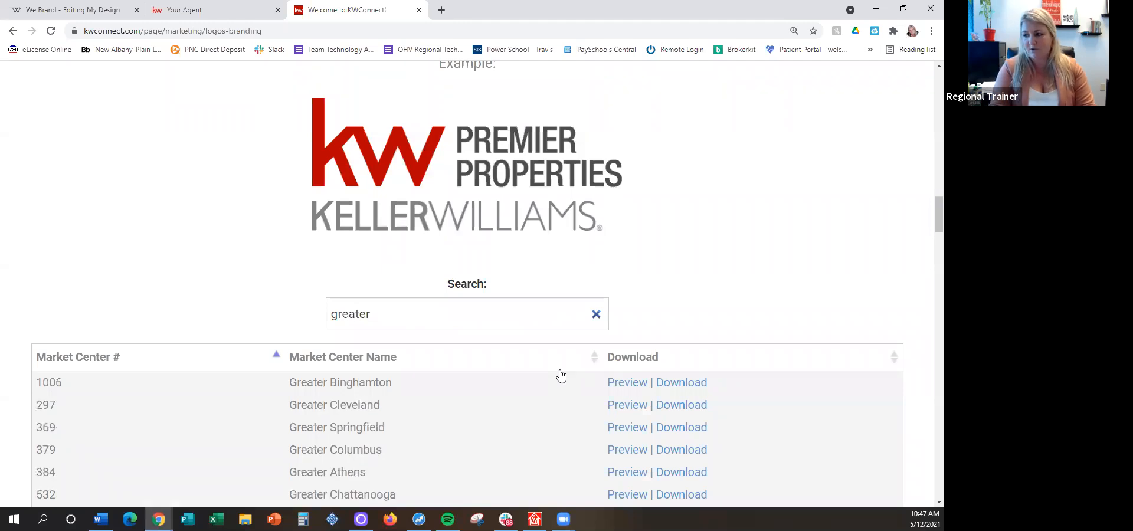
{"action": "type", "text": " c"}
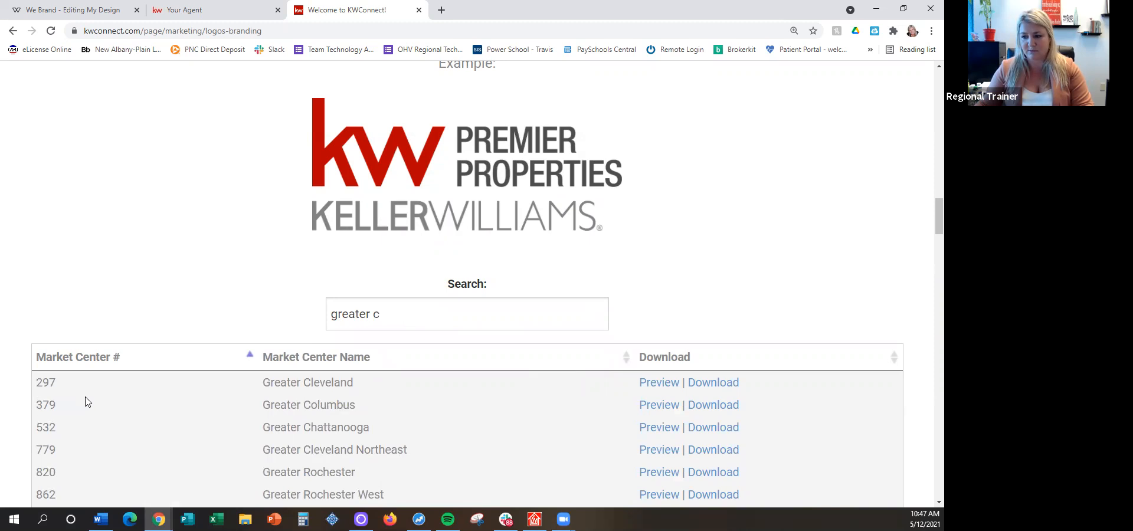
Replace the name search with market center number 379
{"action": "left_click_drag", "start_coordinate": [443, 321], "coordinate": [271, 294]}
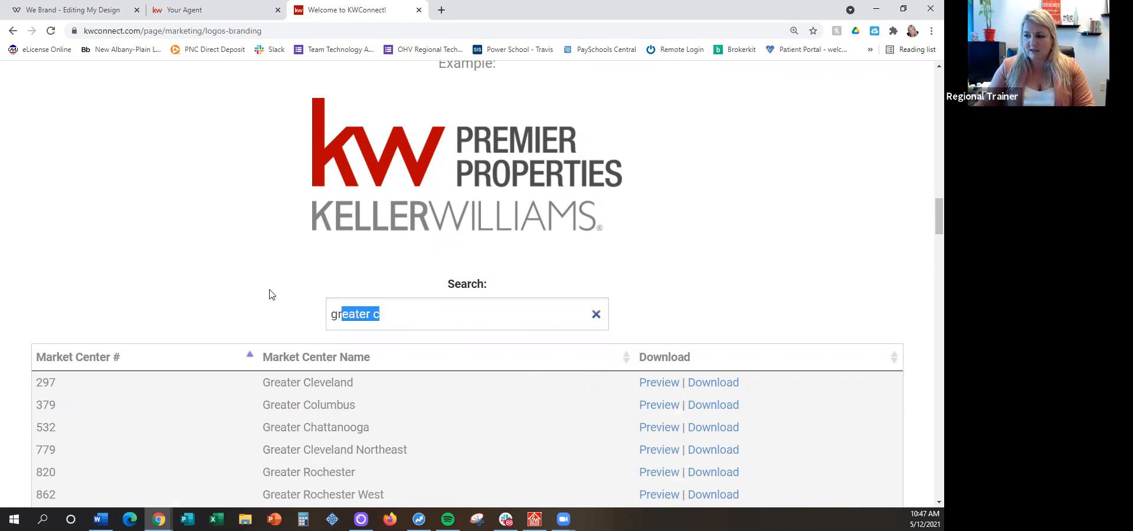
{"action": "key", "text": "BackSpace"}
{"action": "type", "text": "370"}
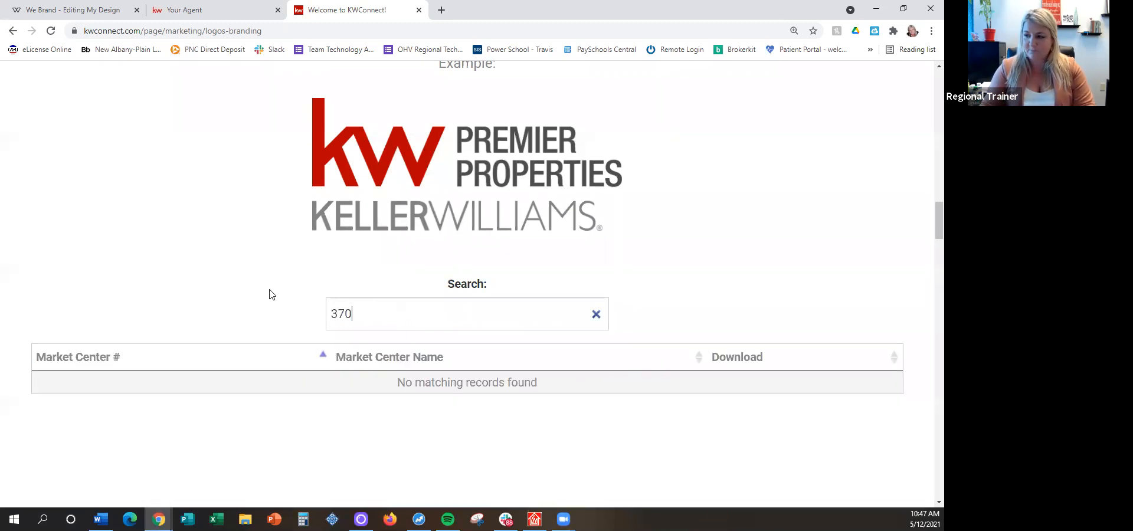
{"action": "key", "text": "BackSpace"}
{"action": "type", "text": "9"}
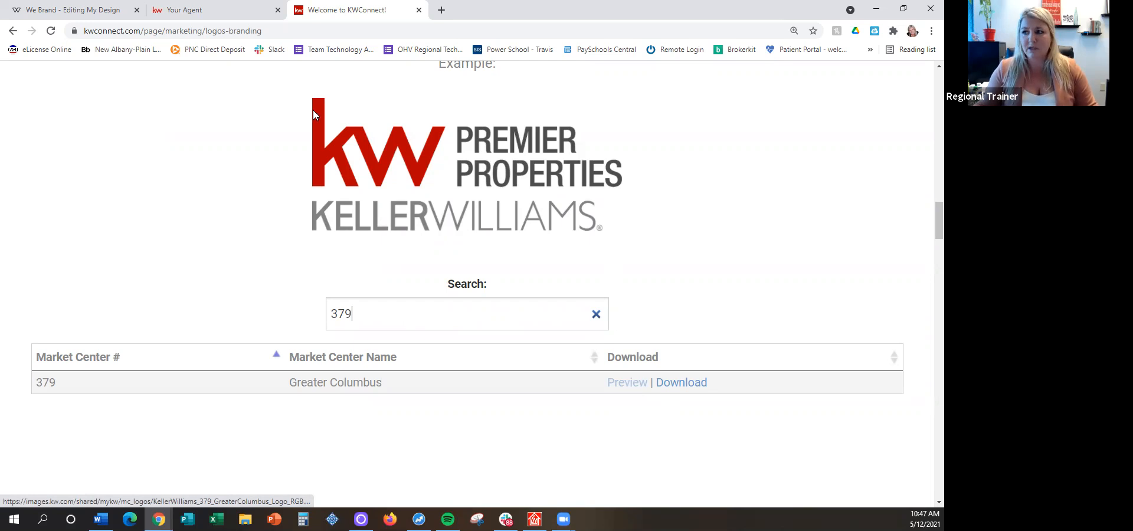
Switch back to the home value design in We Brand, checking the KW Connect logo search once more on the way
{"action": "left_click", "coordinate": [223, 10]}
{"action": "left_click", "coordinate": [35, 8]}
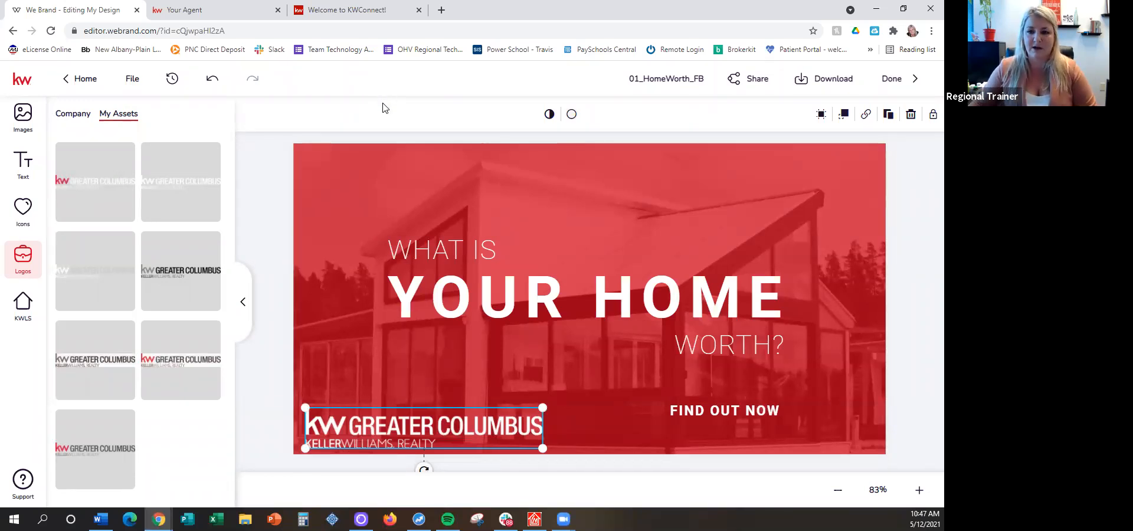
{"action": "left_click", "coordinate": [342, 10]}
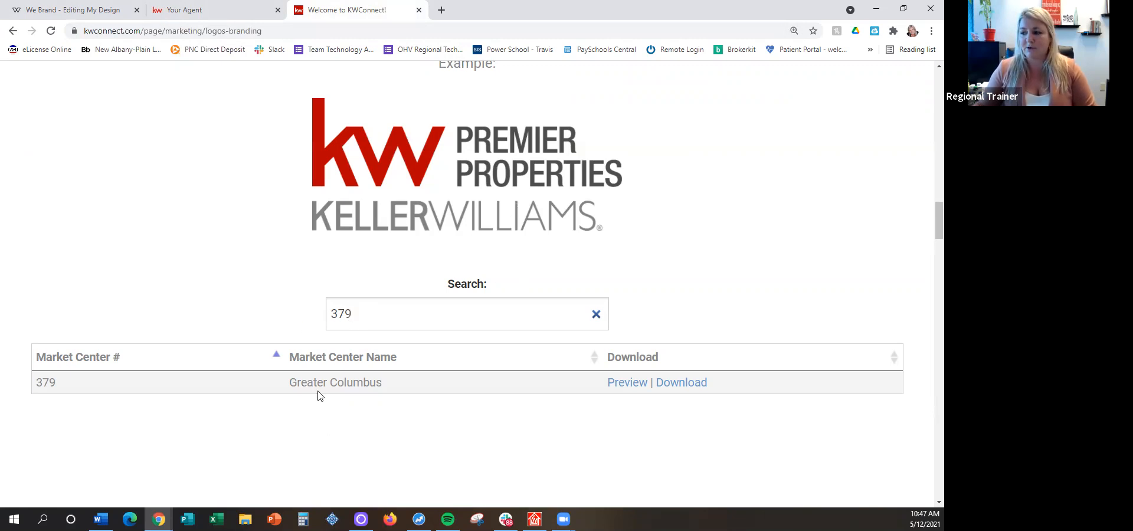
{"action": "left_click", "coordinate": [73, 7]}
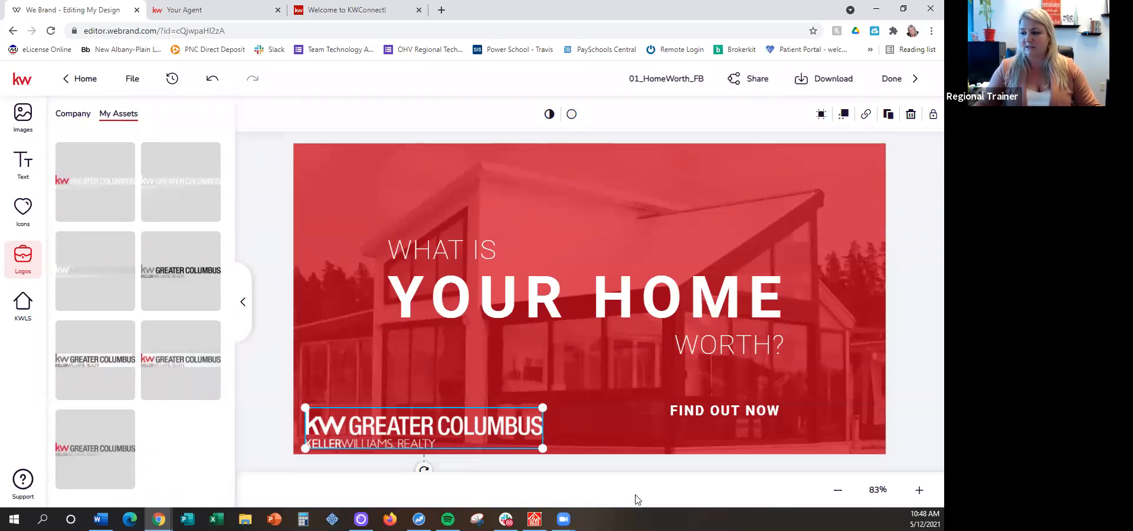
Move the white KW Greater Columbus logo slightly up and inward from the design's lower-left corner
{"action": "left_click", "coordinate": [607, 384]}
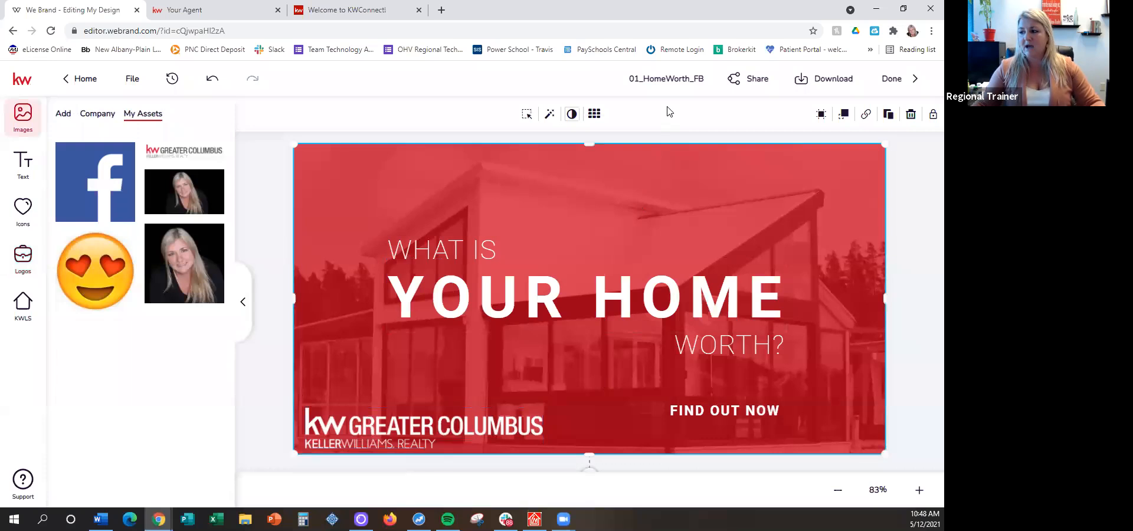
{"action": "left_click", "coordinate": [413, 424]}
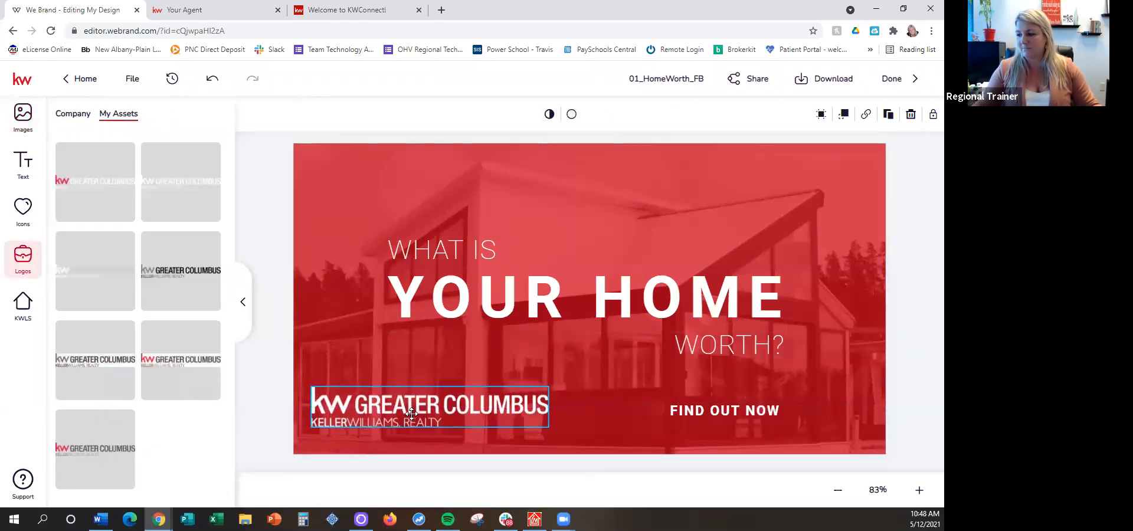
{"action": "left_click_drag", "start_coordinate": [411, 414], "coordinate": [409, 417]}
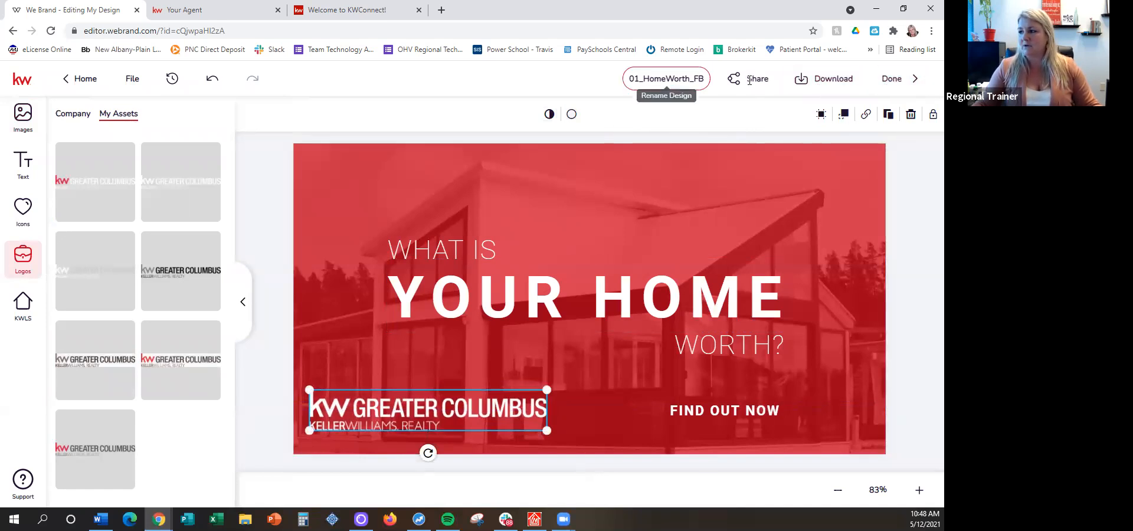
Rename the second home value design as "Home Value 2"
{"action": "left_click", "coordinate": [664, 79]}
{"action": "type", "text": "Home Value 2"}
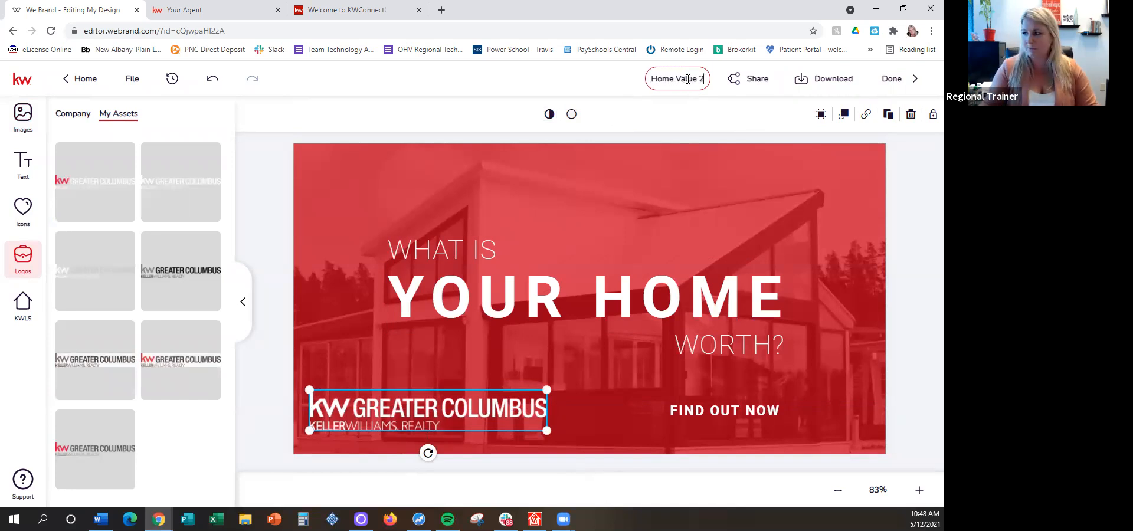
Finish the Home Value 2 design and start a new social design from the wide 01_HomeValue_FB template with the red door
{"action": "left_click", "coordinate": [900, 80]}
{"action": "left_click", "coordinate": [506, 325]}
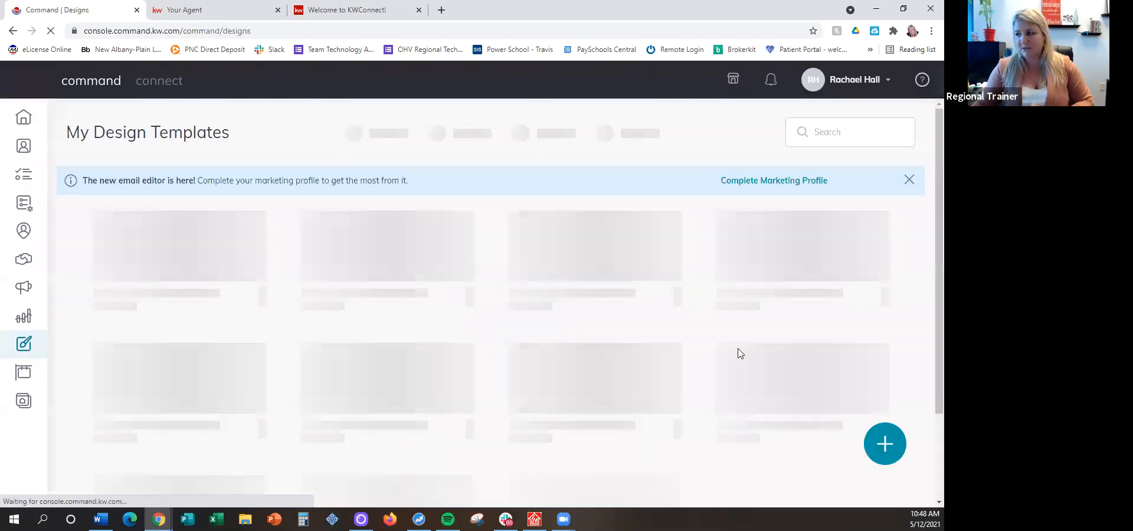
{"action": "left_click", "coordinate": [891, 446]}
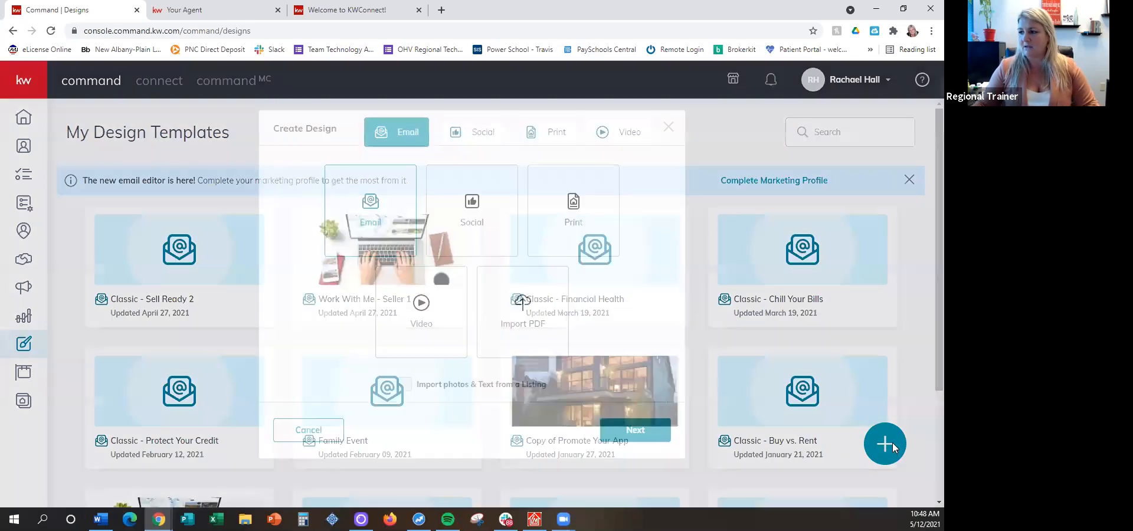
{"action": "left_click", "coordinate": [467, 193]}
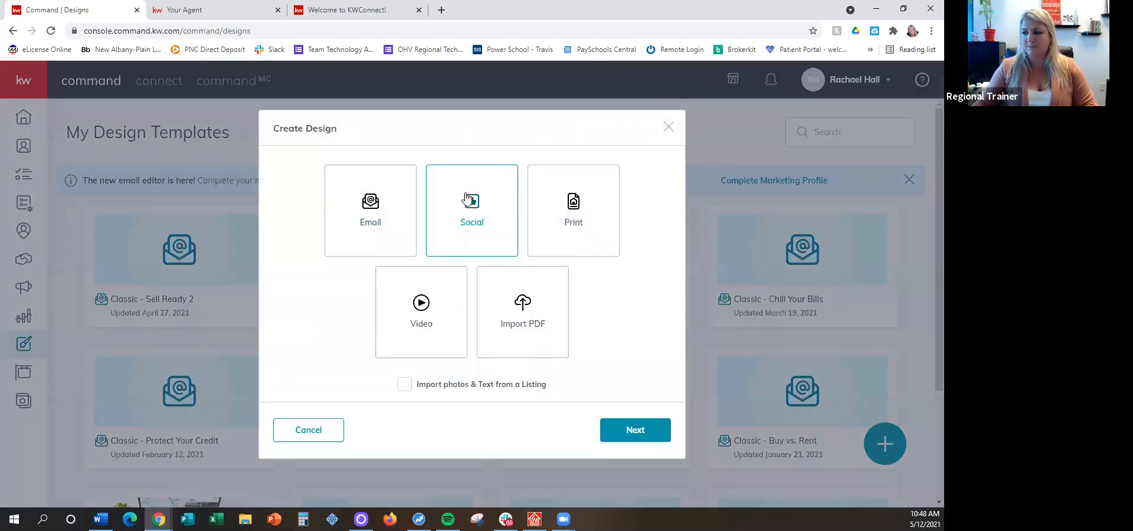
{"action": "left_click", "coordinate": [628, 425]}
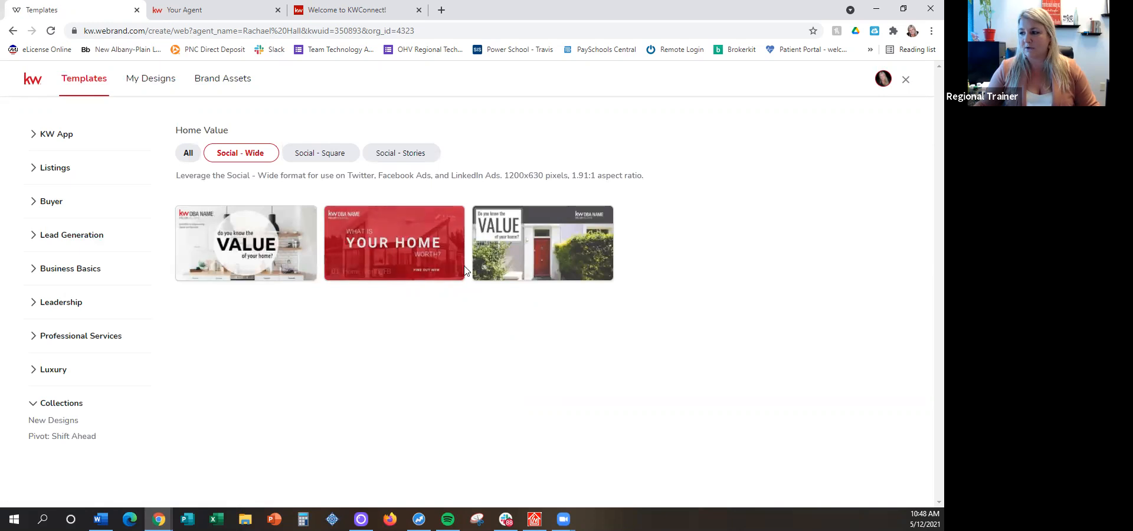
{"action": "mouse_move", "coordinate": [570, 245]}
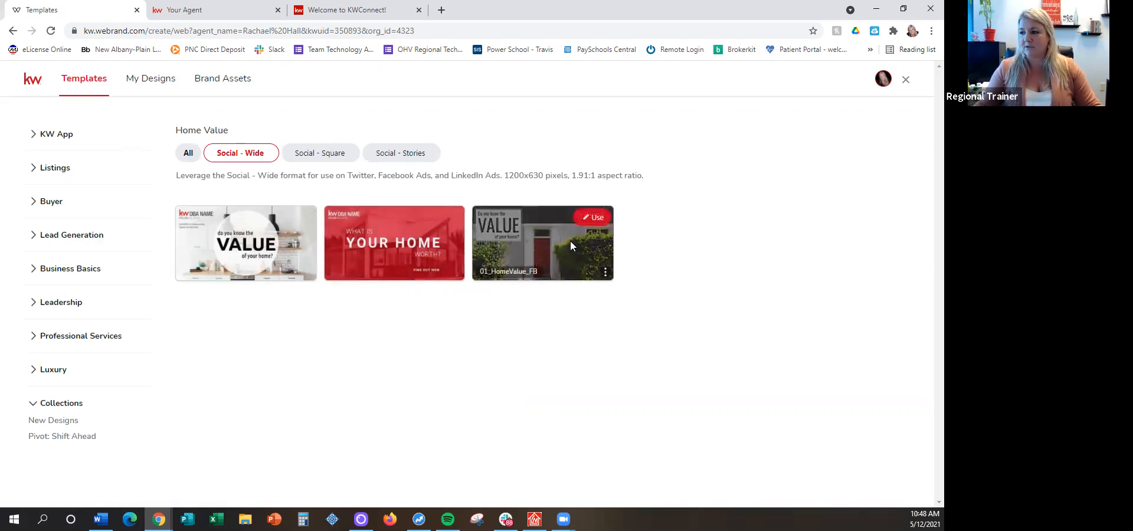
{"action": "left_click", "coordinate": [587, 219]}
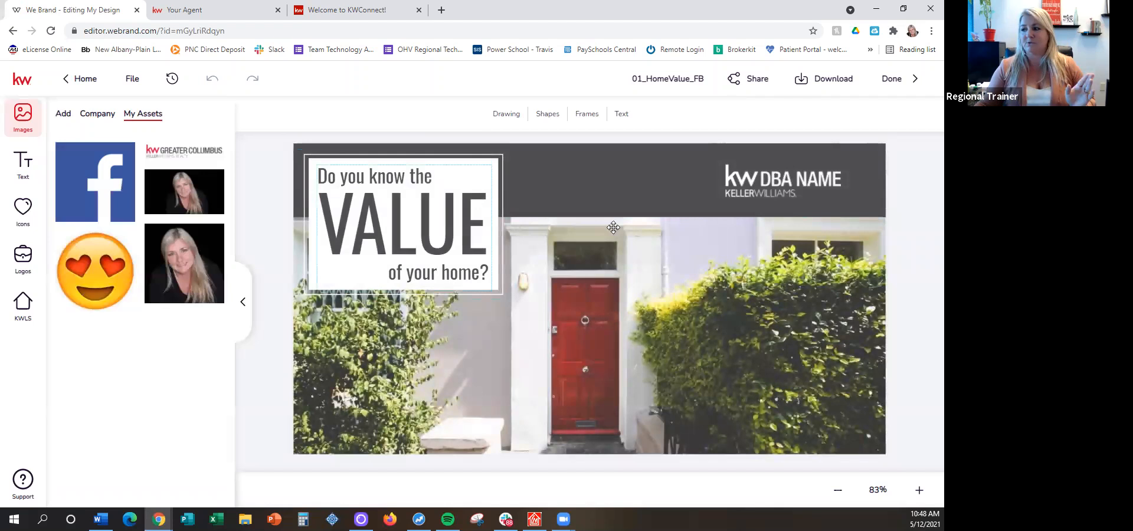
Replace the placeholder DBA NAME logo with the white KW Greater Columbus logo, placed within the dark header band beside the headline box
{"action": "left_click", "coordinate": [786, 186]}
{"action": "key", "text": "Delete"}
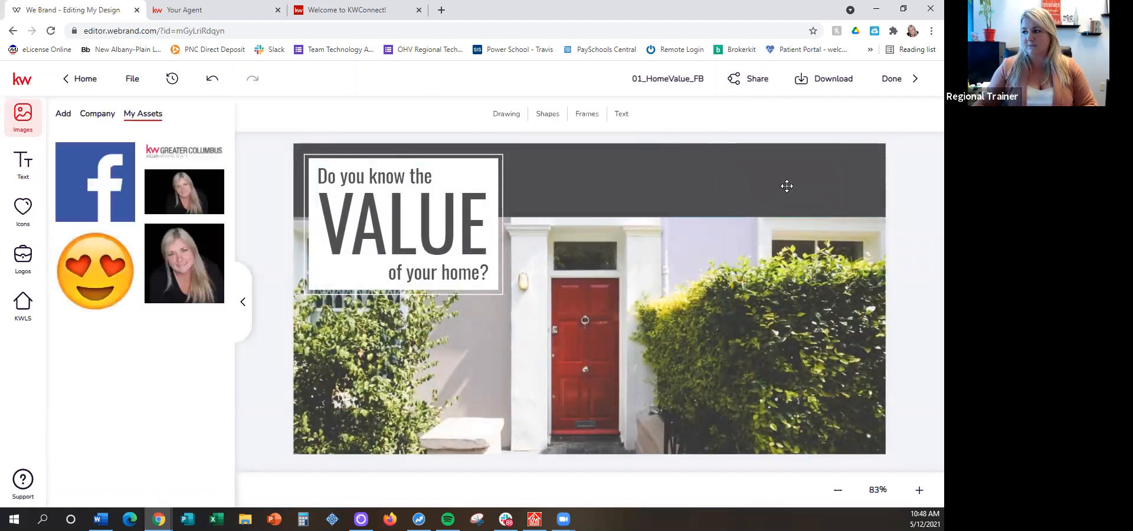
{"action": "left_click", "coordinate": [24, 269]}
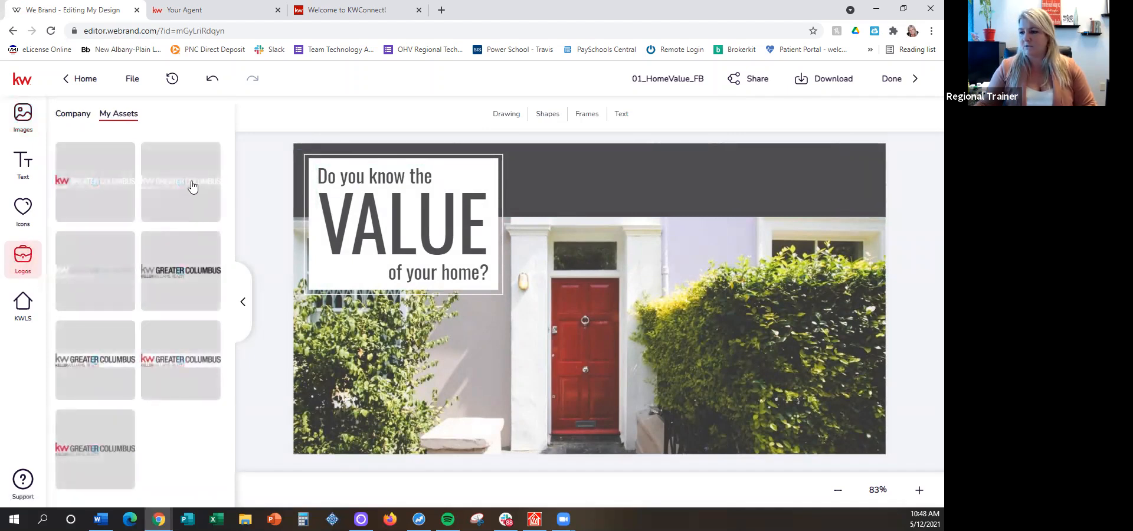
{"action": "left_click", "coordinate": [192, 186]}
{"action": "left_click_drag", "start_coordinate": [582, 301], "coordinate": [704, 170]}
{"action": "left_click", "coordinate": [789, 180]}
{"action": "left_click", "coordinate": [764, 170]}
{"action": "left_click_drag", "start_coordinate": [791, 181], "coordinate": [849, 211]}
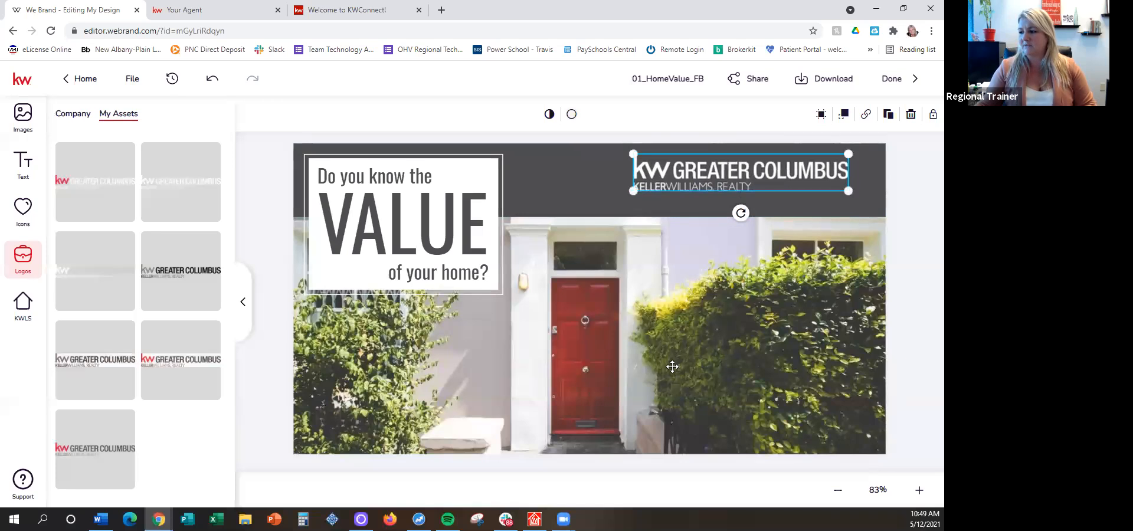
Replace the red door background photo with the blue-cabinet kitchen image from the company's House Interiors folder
{"action": "left_click", "coordinate": [639, 341]}
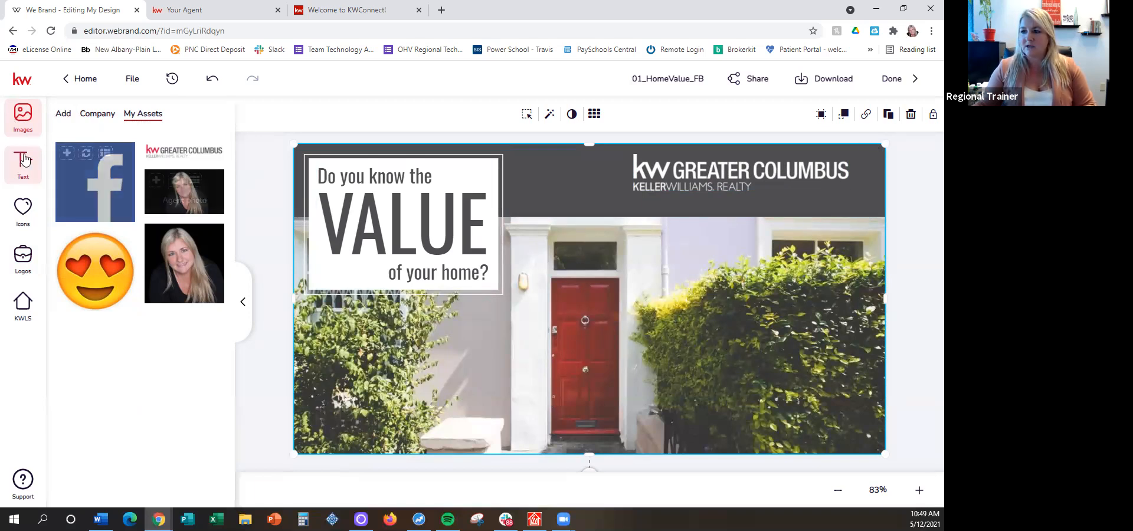
{"action": "left_click", "coordinate": [92, 117]}
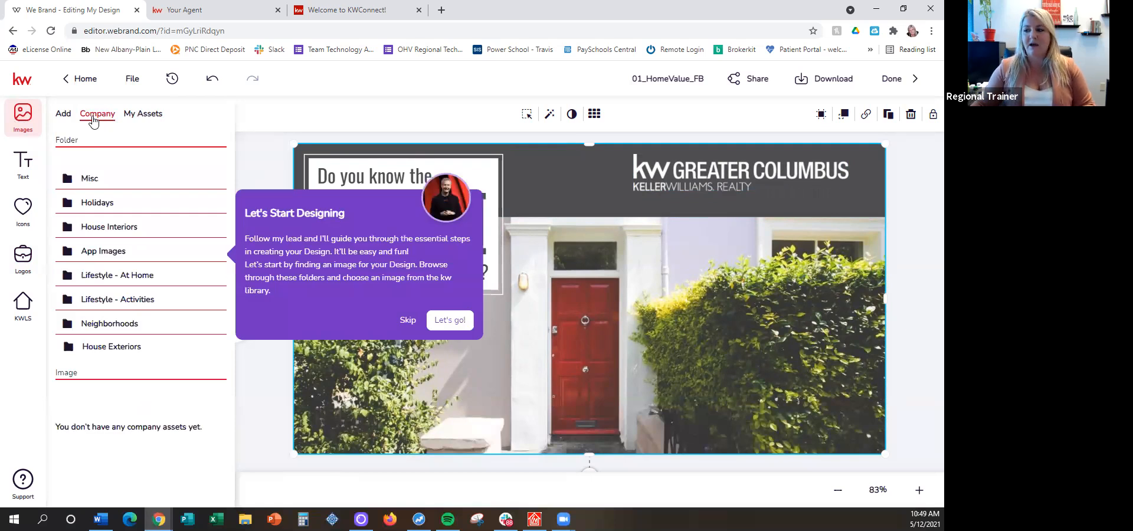
{"action": "left_click", "coordinate": [407, 320]}
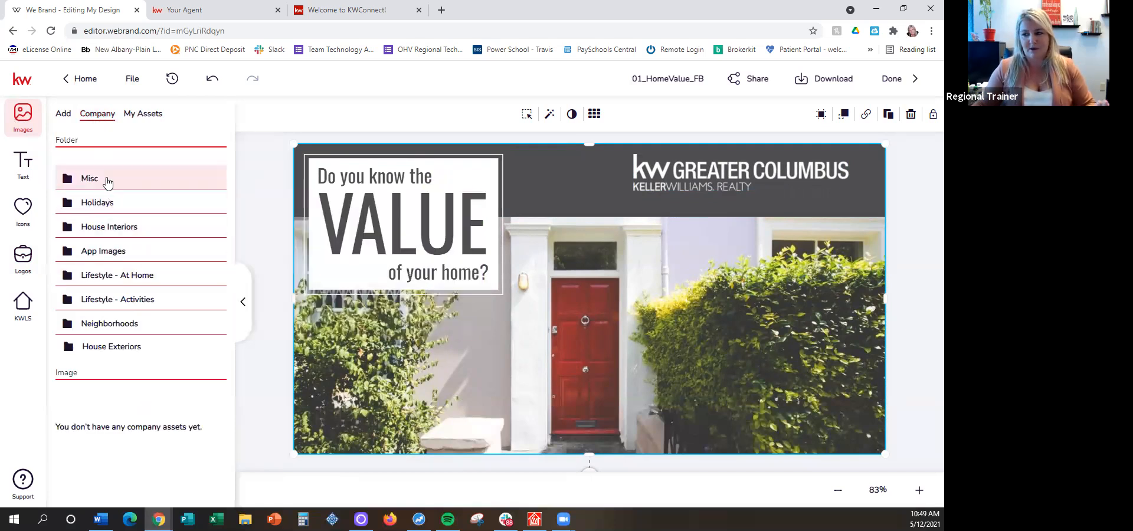
{"action": "left_click", "coordinate": [115, 232]}
{"action": "scroll", "coordinate": [201, 289], "scroll_direction": "down", "scroll_amount": 2}
{"action": "scroll", "coordinate": [201, 289], "scroll_direction": "down", "scroll_amount": 3}
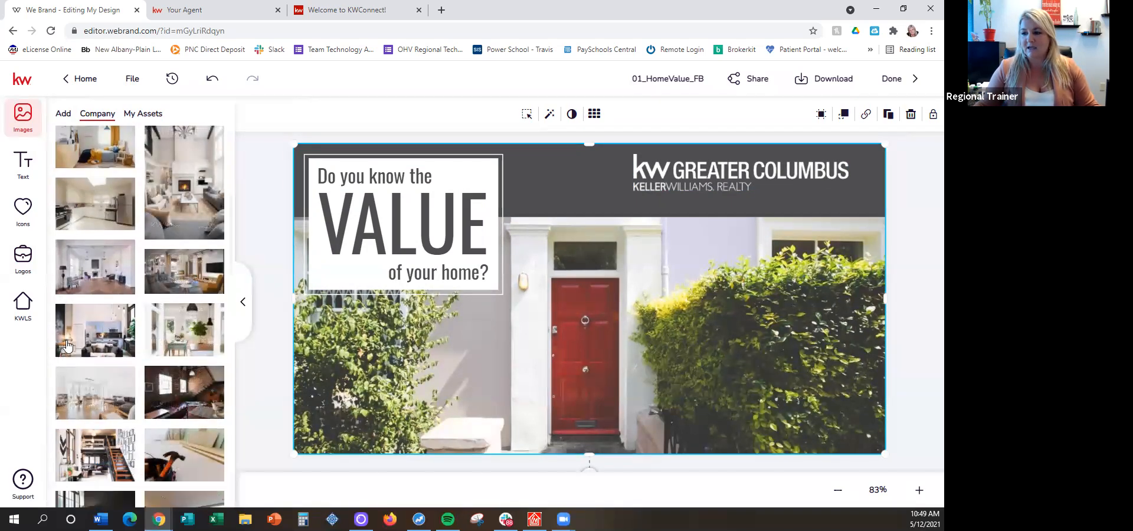
{"action": "left_click", "coordinate": [86, 317]}
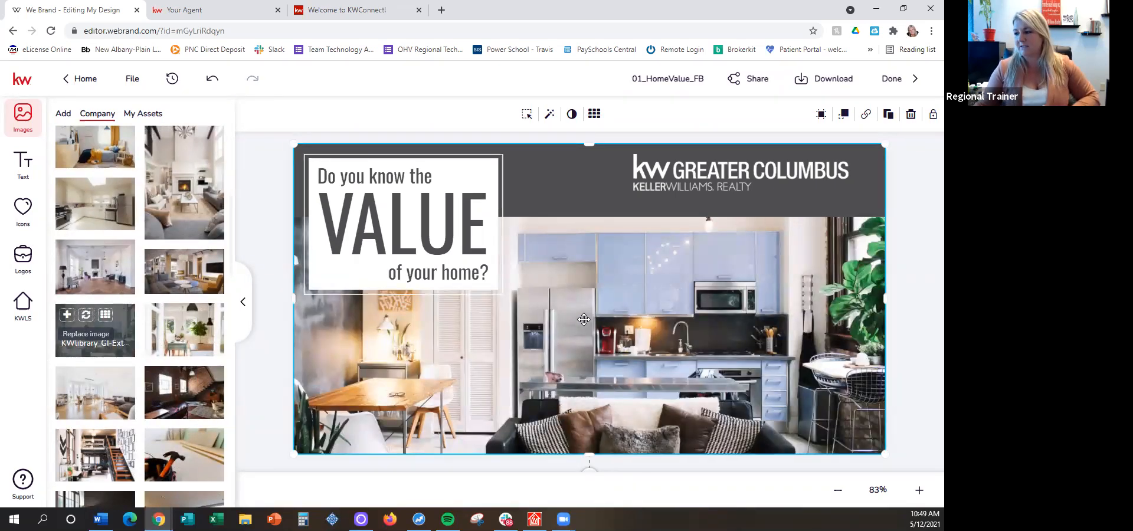
Use the Lifestyle - At Home photo of a man showing a home as background, repositioned so his face sits below the header
{"action": "scroll", "coordinate": [101, 187], "scroll_direction": "up", "scroll_amount": 5}
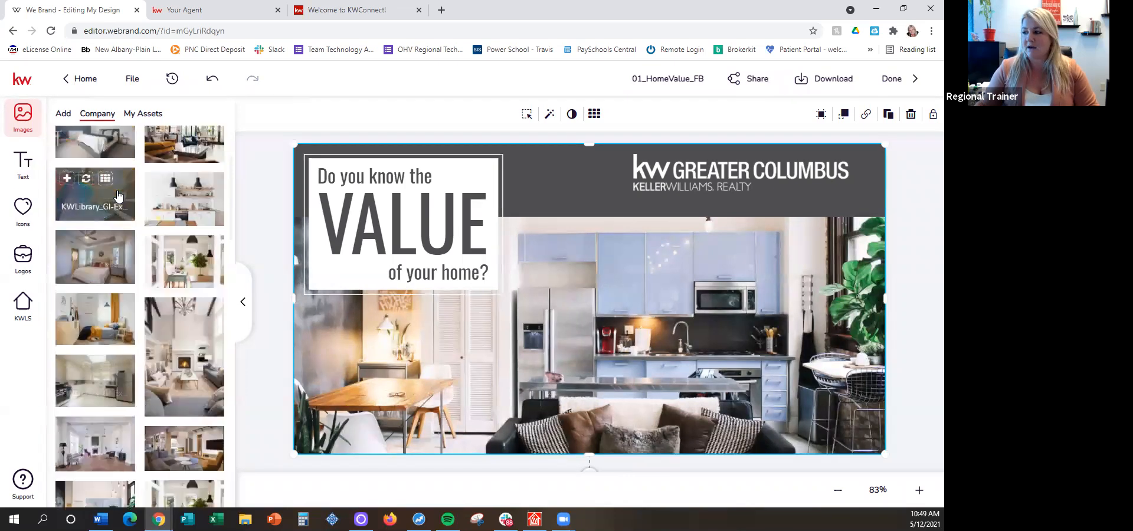
{"action": "left_click", "coordinate": [76, 178]}
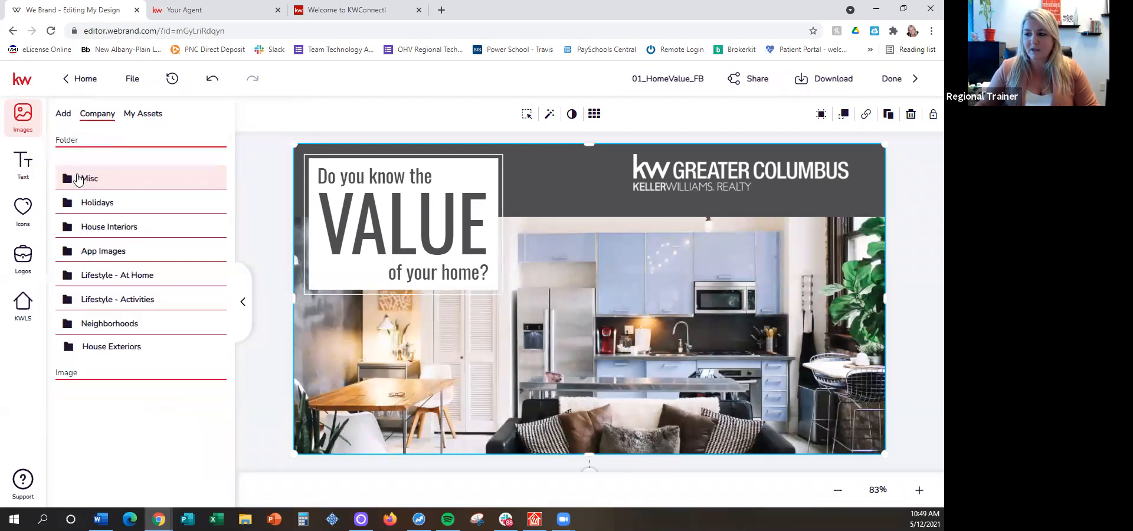
{"action": "left_click", "coordinate": [125, 277]}
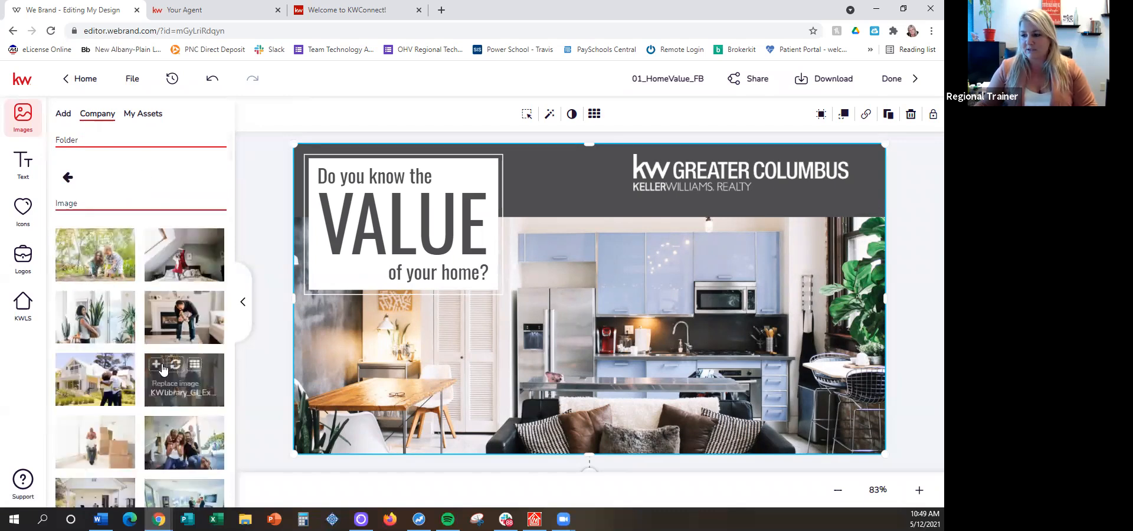
{"action": "left_click", "coordinate": [176, 364]}
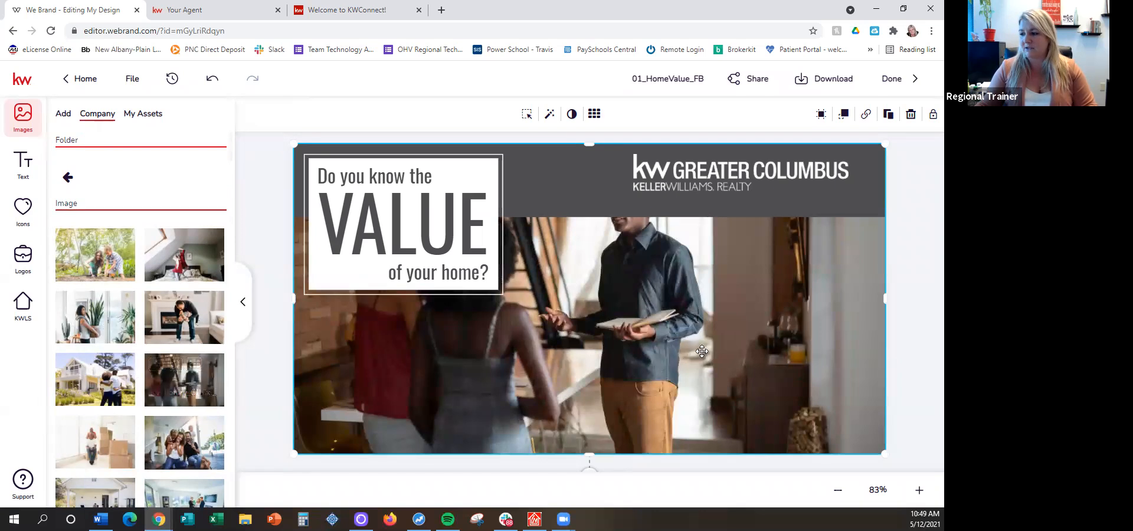
{"action": "left_click", "coordinate": [527, 117]}
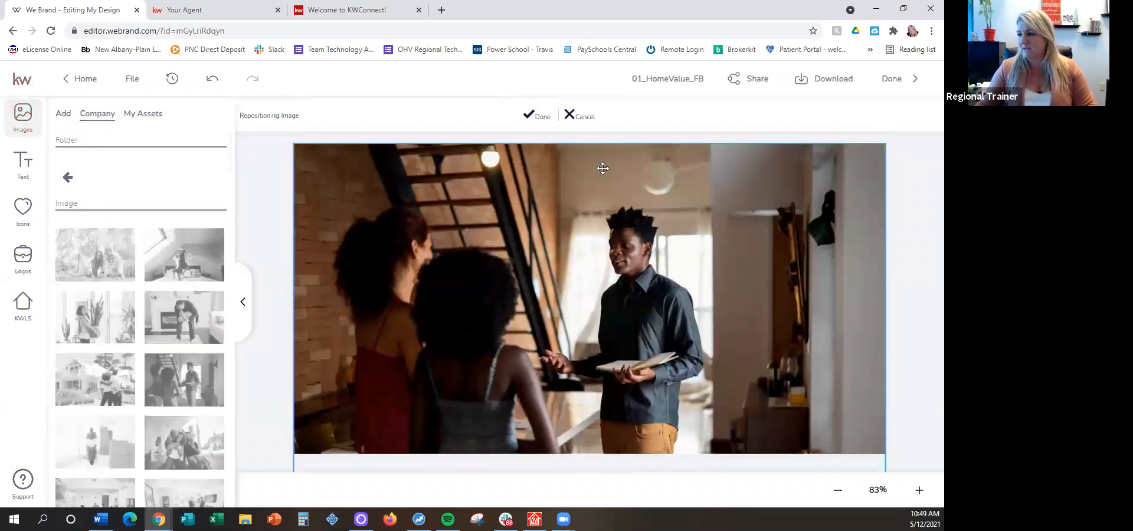
{"action": "left_click", "coordinate": [539, 115]}
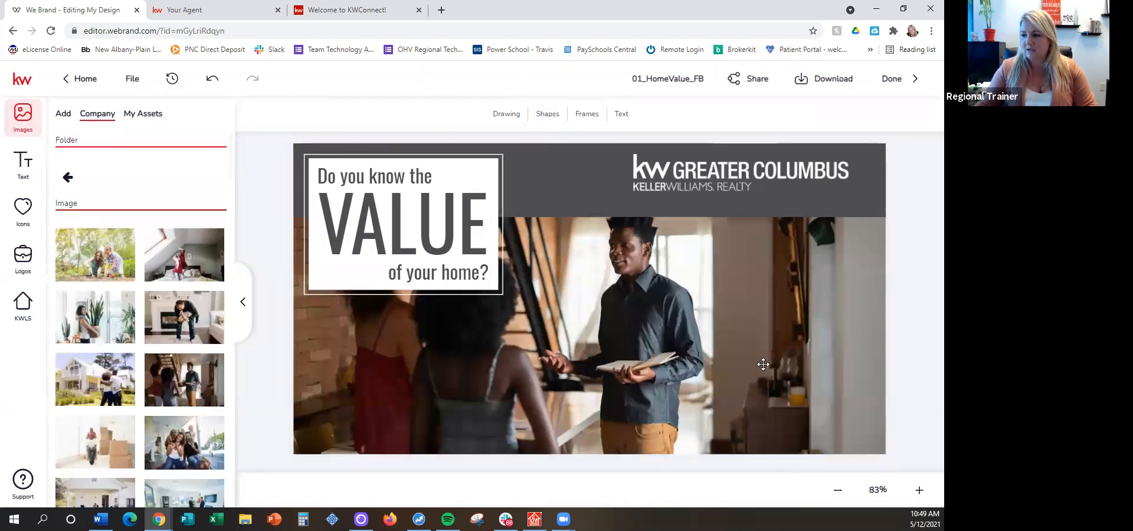
Replace the background photo with the Lifestyle - At Home image of a couple embracing in front of a white house
{"action": "left_click", "coordinate": [459, 334]}
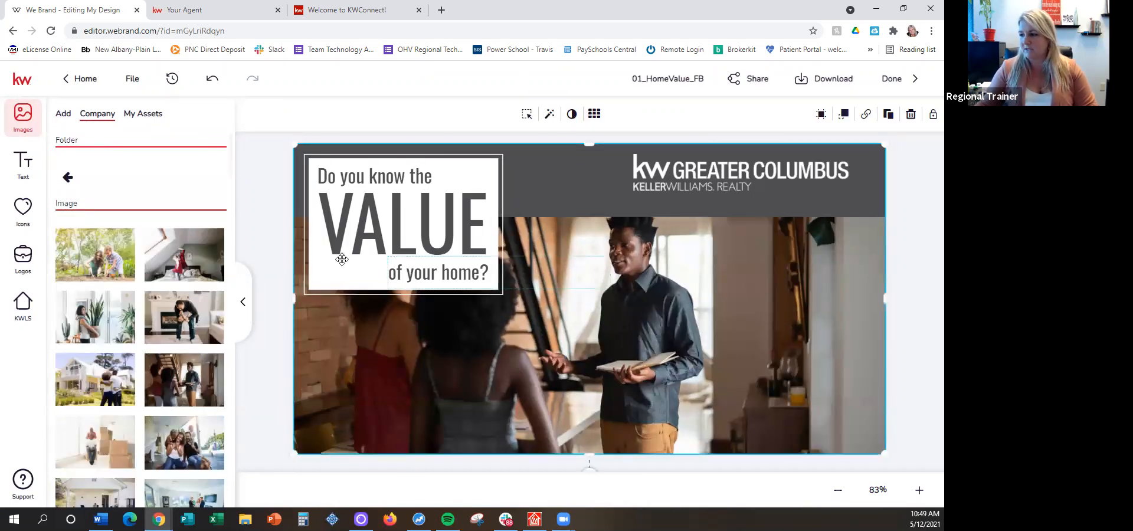
{"action": "scroll", "coordinate": [124, 316], "scroll_direction": "down", "scroll_amount": 1}
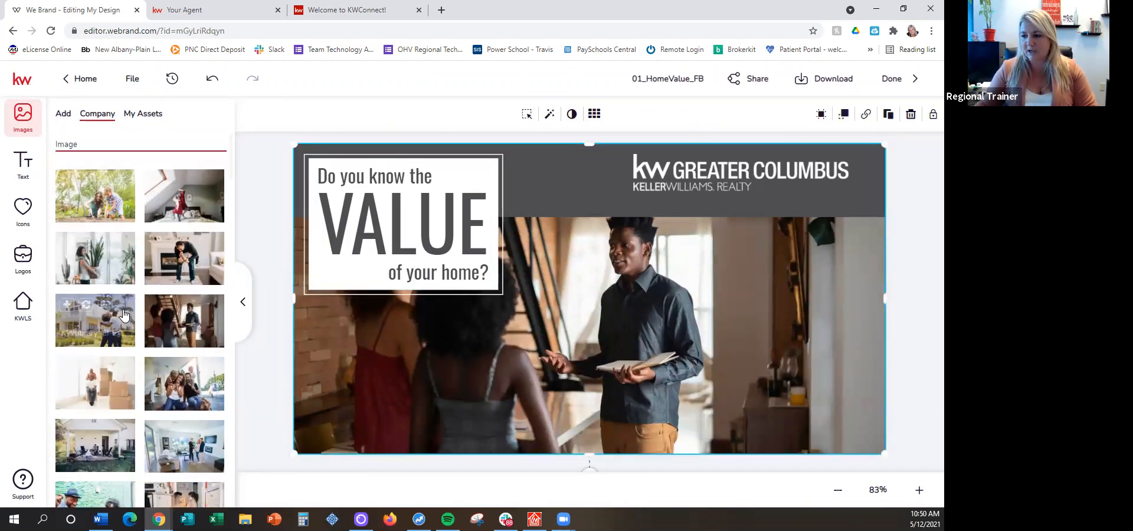
{"action": "left_click", "coordinate": [87, 308]}
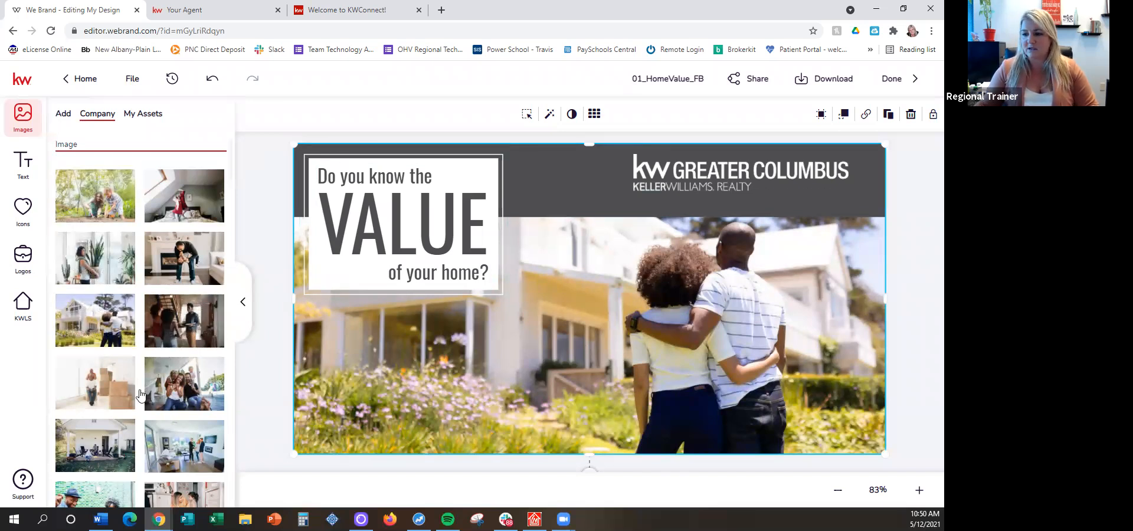
Browse more lifestyle photos, try the living-room family image as the background, and undo that replacement
{"action": "scroll", "coordinate": [107, 401], "scroll_direction": "down", "scroll_amount": 2}
{"action": "scroll", "coordinate": [107, 401], "scroll_direction": "down", "scroll_amount": 2}
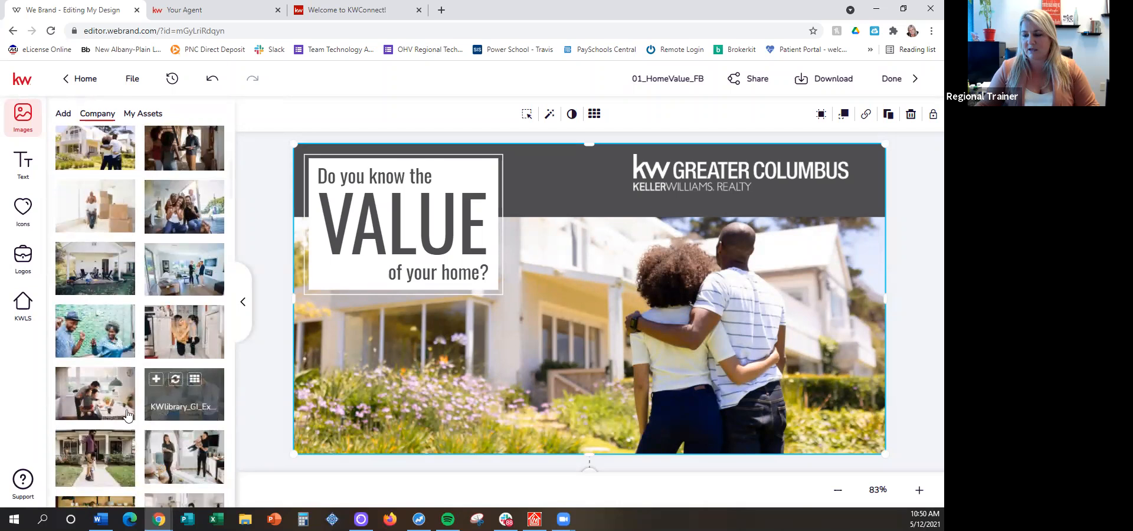
{"action": "scroll", "coordinate": [185, 401], "scroll_direction": "down", "scroll_amount": 5}
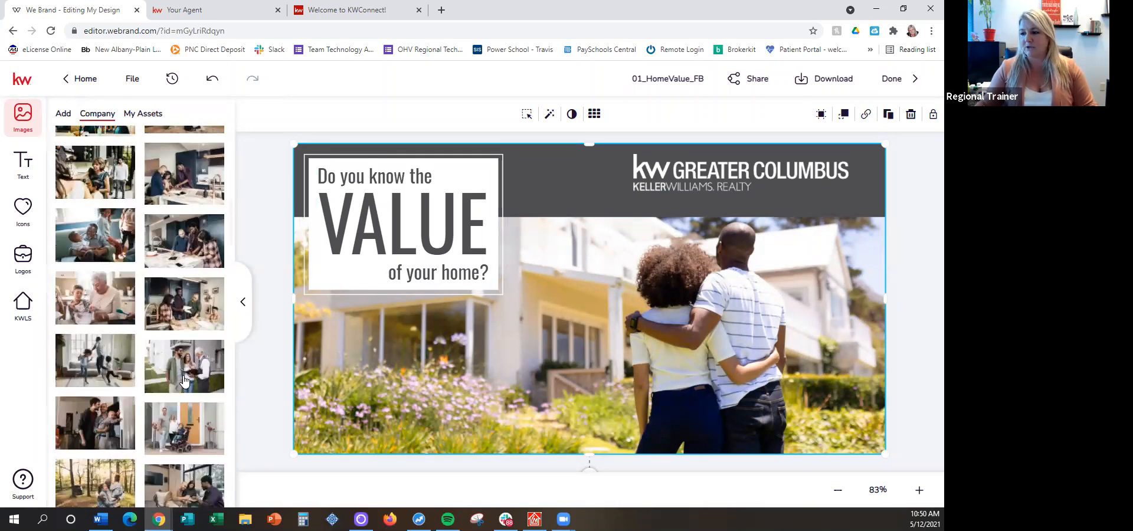
{"action": "scroll", "coordinate": [199, 255], "scroll_direction": "up", "scroll_amount": 1}
{"action": "scroll", "coordinate": [194, 269], "scroll_direction": "up", "scroll_amount": 3}
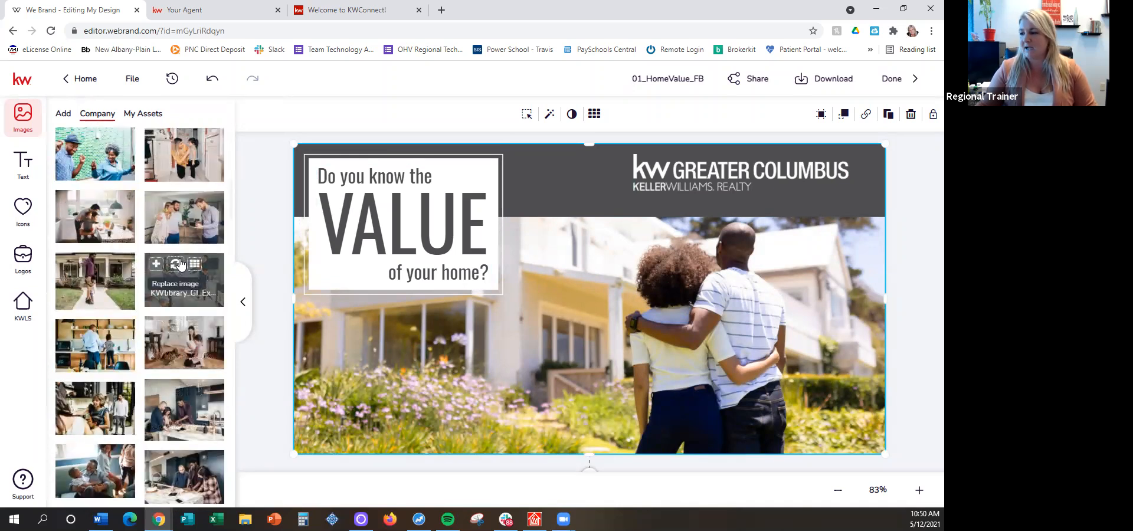
{"action": "left_click", "coordinate": [180, 265]}
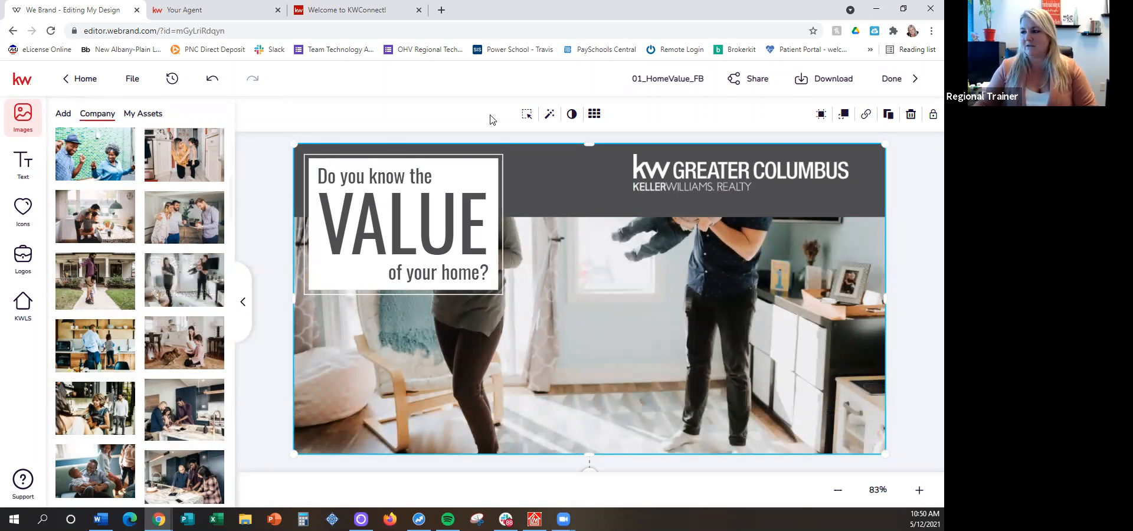
{"action": "left_click", "coordinate": [211, 79]}
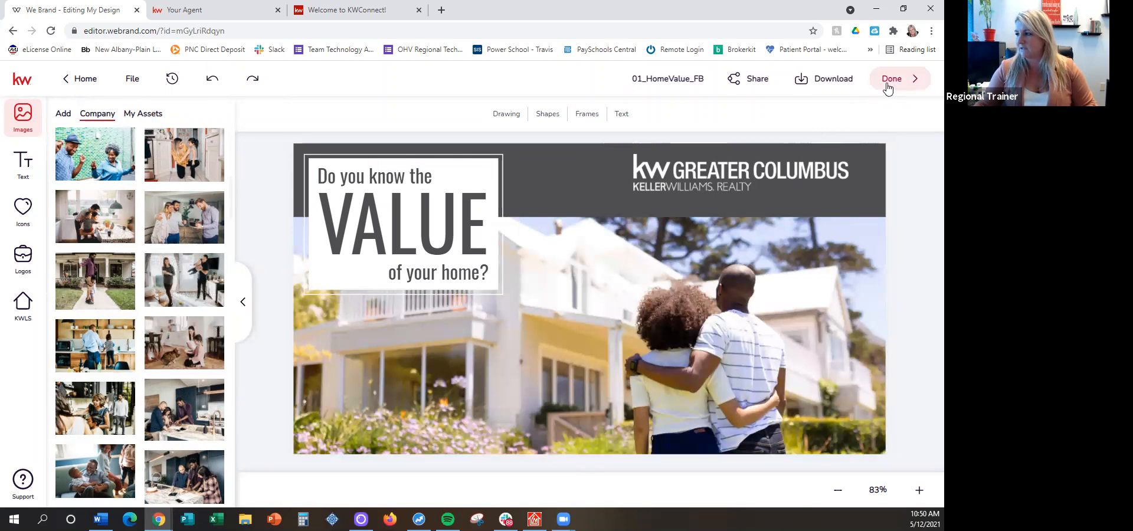
Rename the third home value design as "Home Value 3" and finish editing it
{"action": "left_click", "coordinate": [678, 78]}
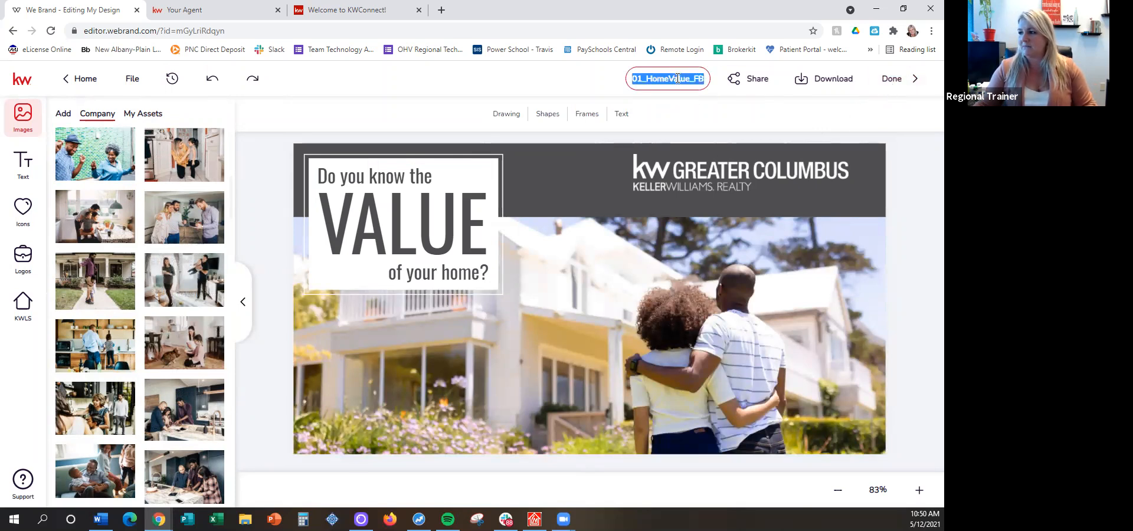
{"action": "type", "text": "Home"}
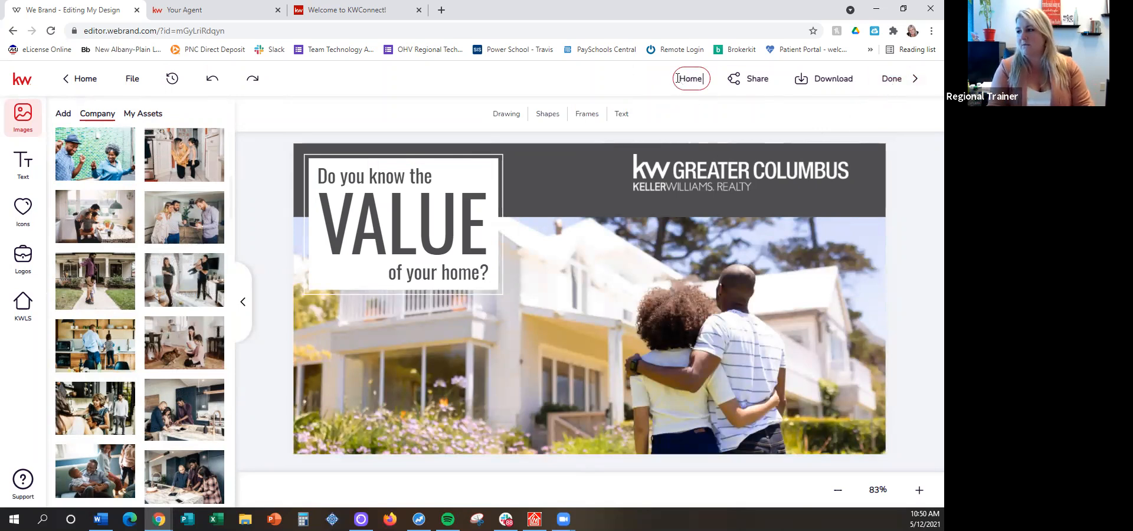
{"action": "type", "text": " Value 3"}
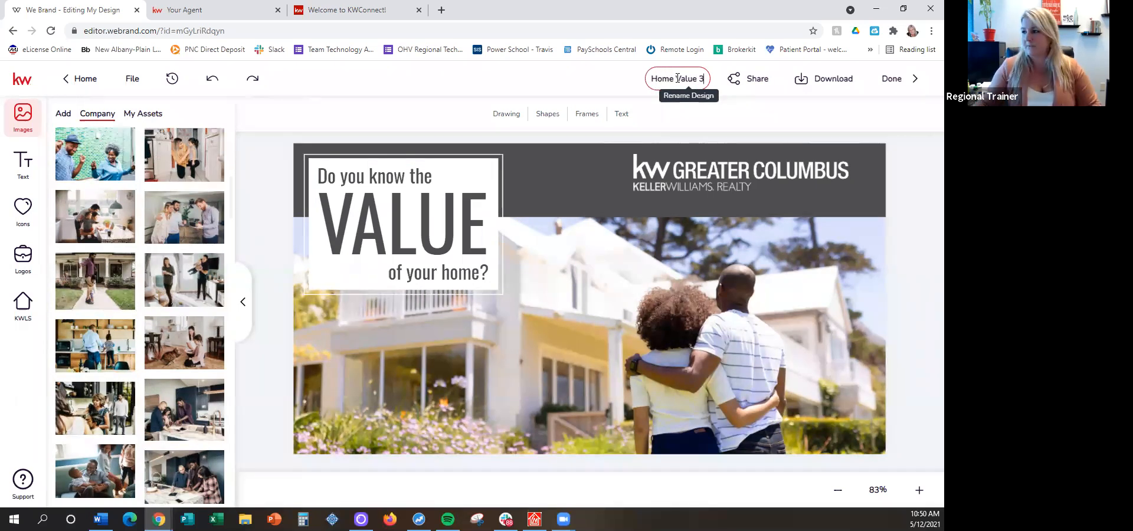
{"action": "key", "text": "Return"}
{"action": "left_click", "coordinate": [891, 80]}
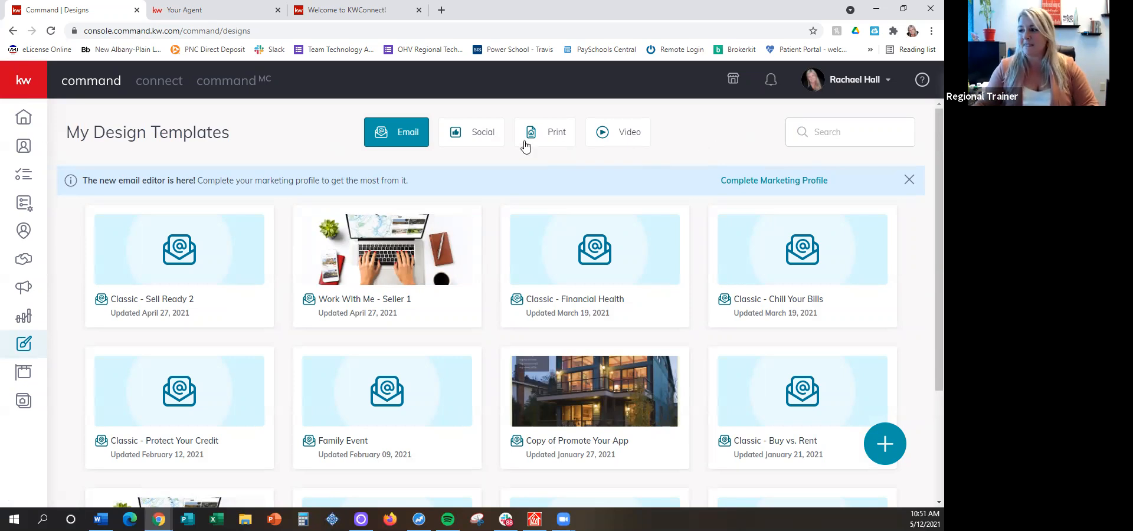
Show the saved social design templates and go on to the Campaigns section of Command
{"action": "left_click", "coordinate": [475, 132]}
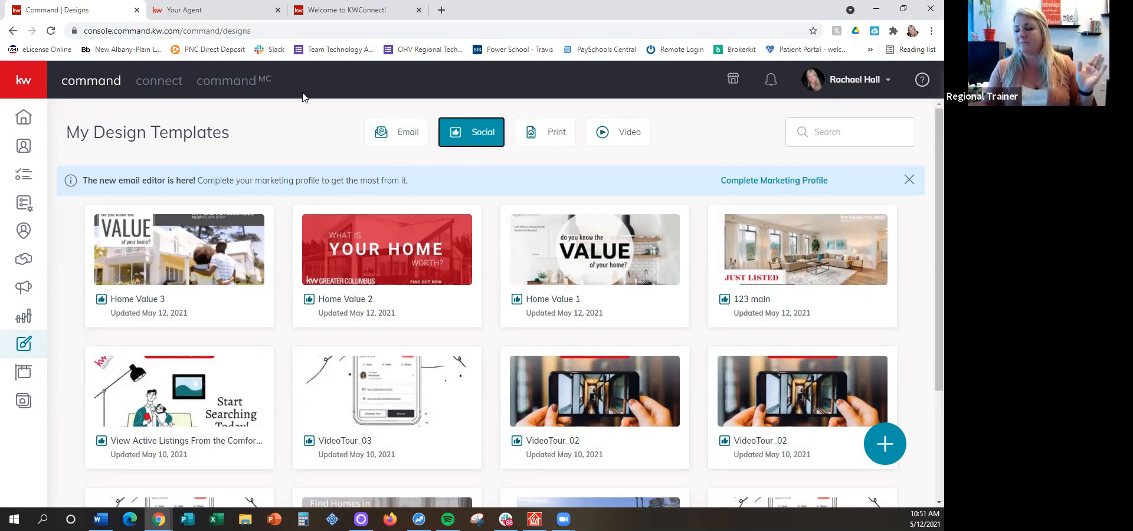
{"action": "left_click", "coordinate": [23, 85]}
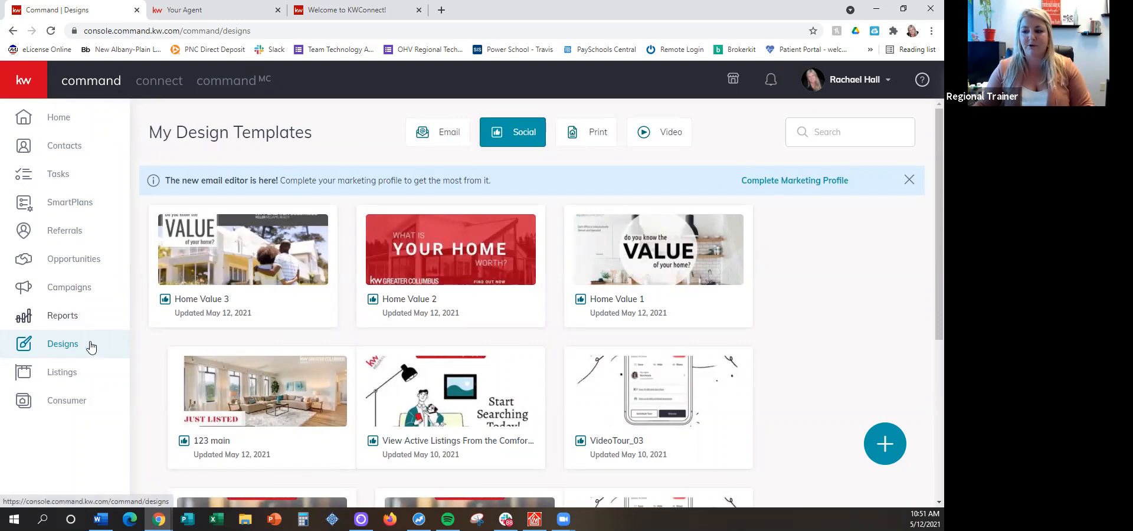
{"action": "left_click", "coordinate": [84, 290]}
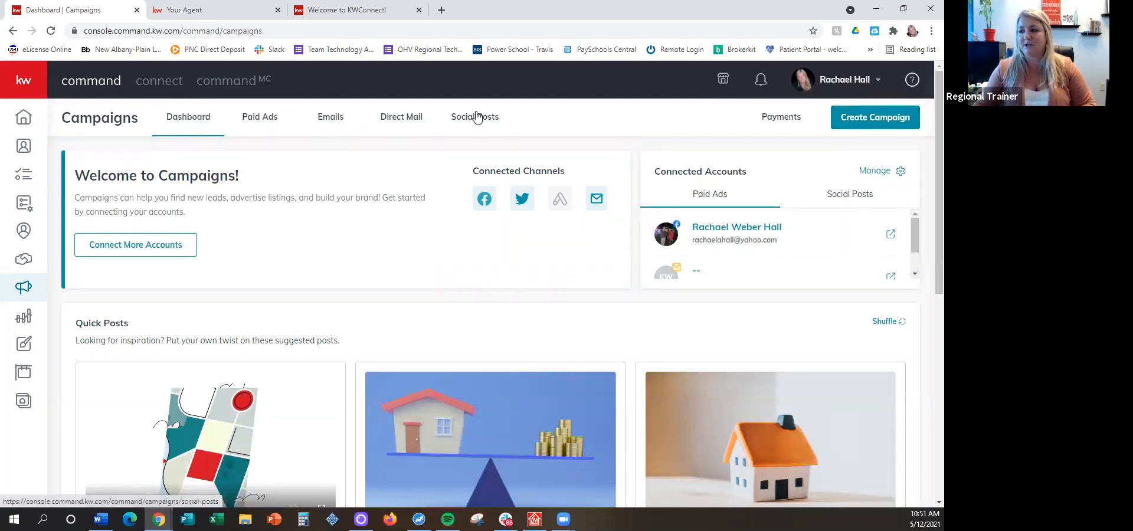
Start a new paid social ad campaign from the Campaigns dashboard and name it "Home Value"
{"action": "left_click", "coordinate": [259, 120]}
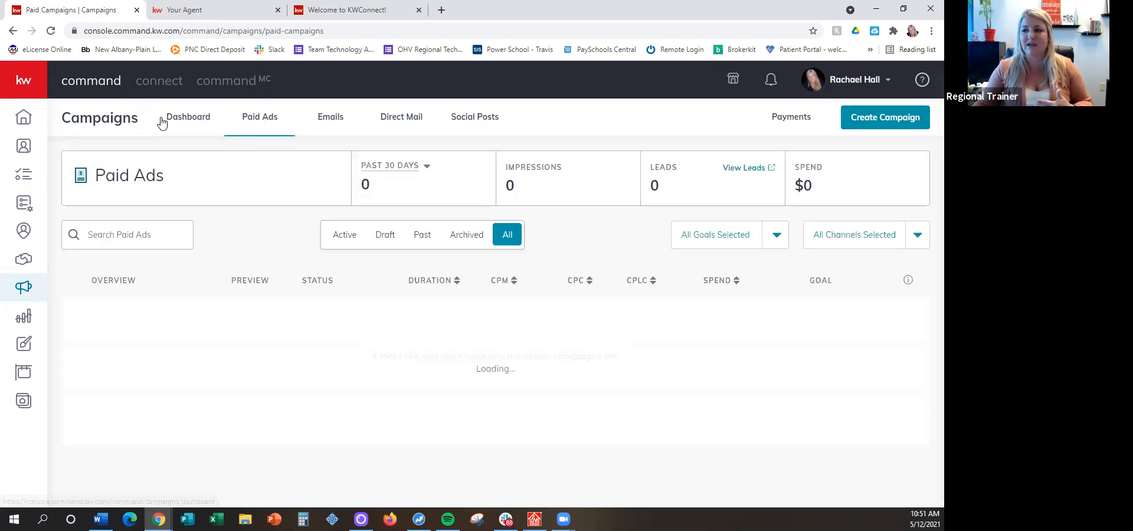
{"action": "left_click", "coordinate": [185, 121]}
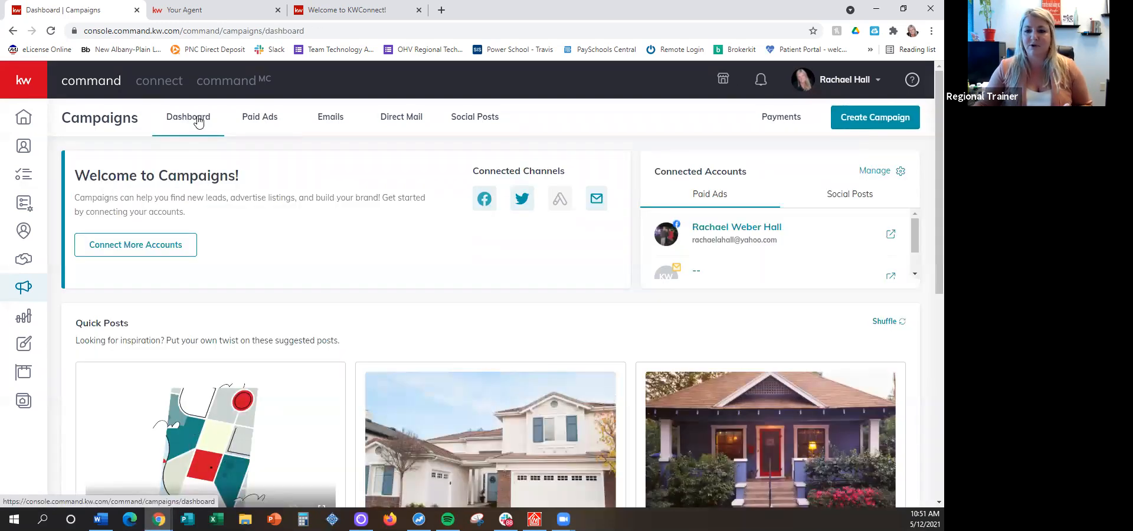
{"action": "left_click", "coordinate": [852, 121]}
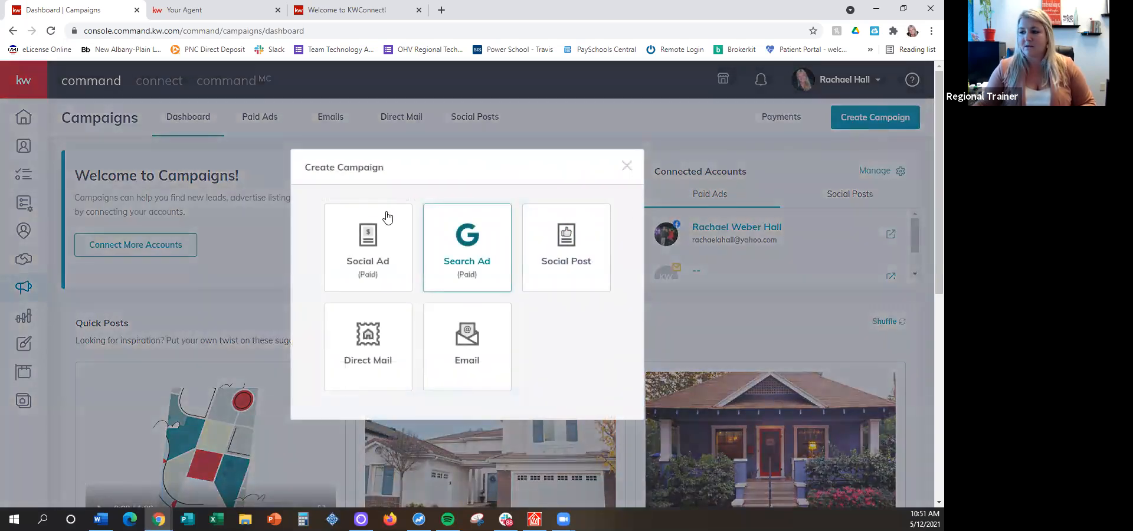
{"action": "left_click", "coordinate": [361, 237]}
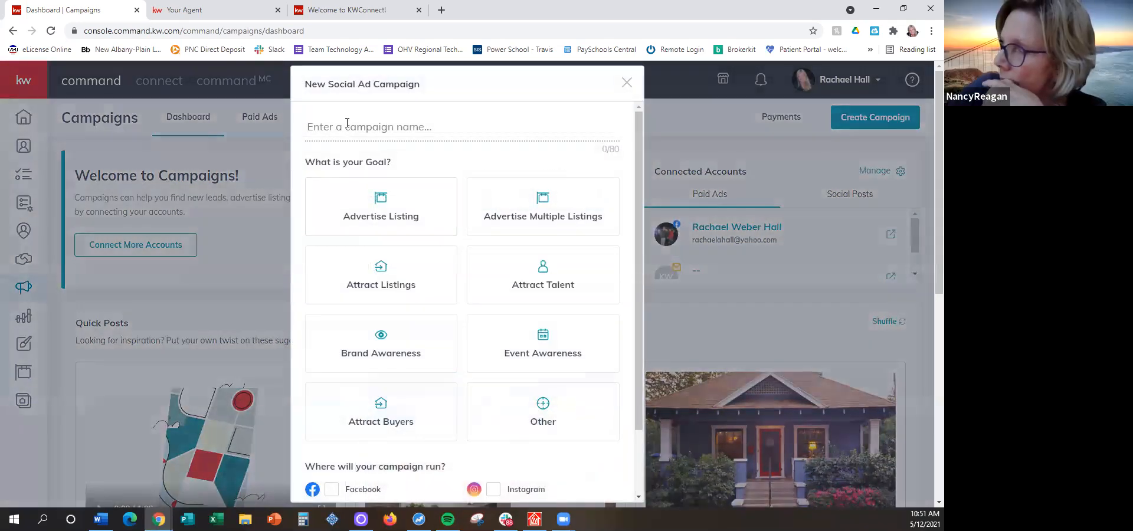
{"action": "type", "text": "Home Value"}
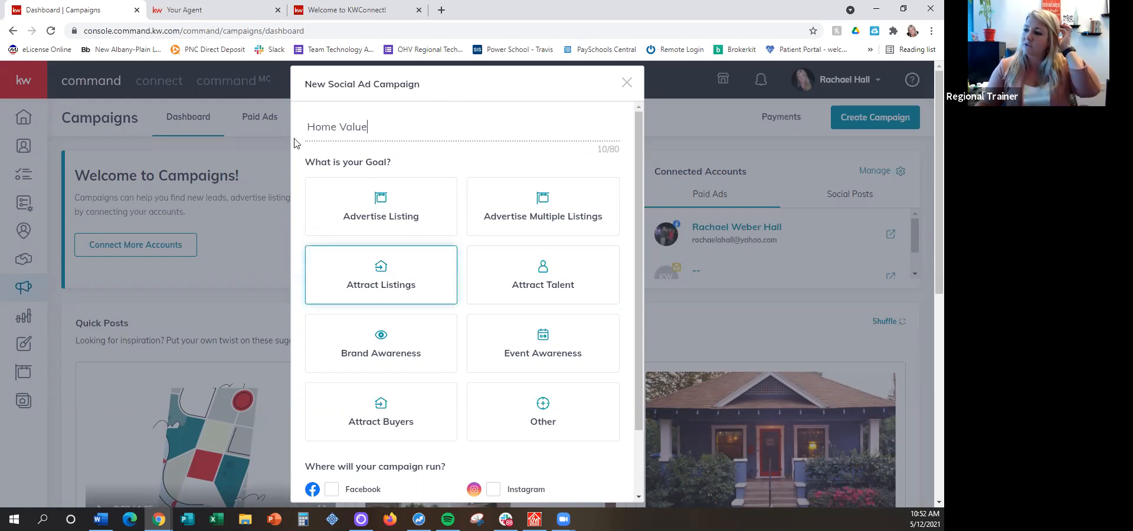
Set the campaign goal to Attract Listings, choose Facebook as its channel, and create the campaign
{"action": "scroll", "coordinate": [401, 164], "scroll_direction": "down", "scroll_amount": 1}
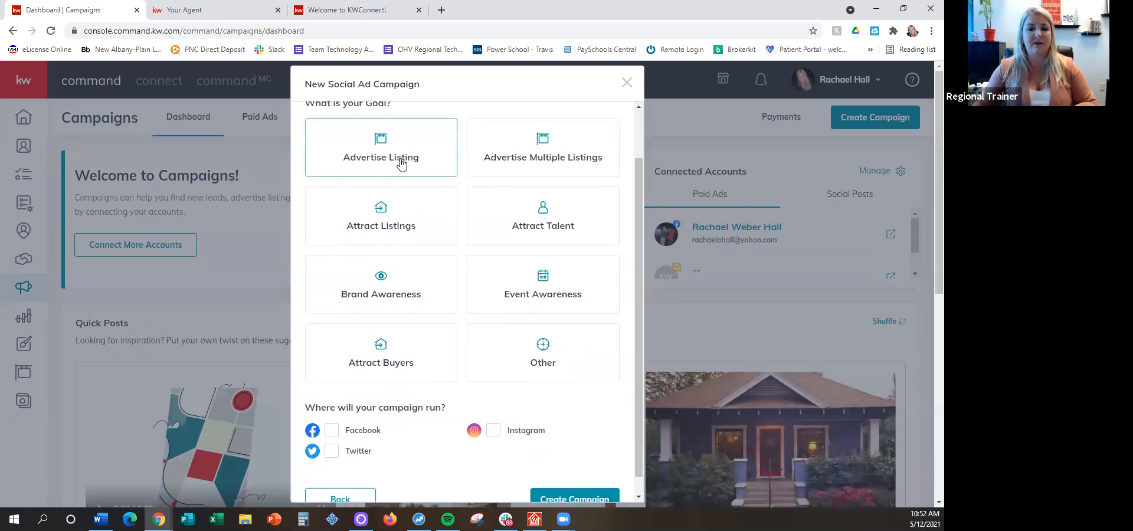
{"action": "left_click", "coordinate": [395, 213]}
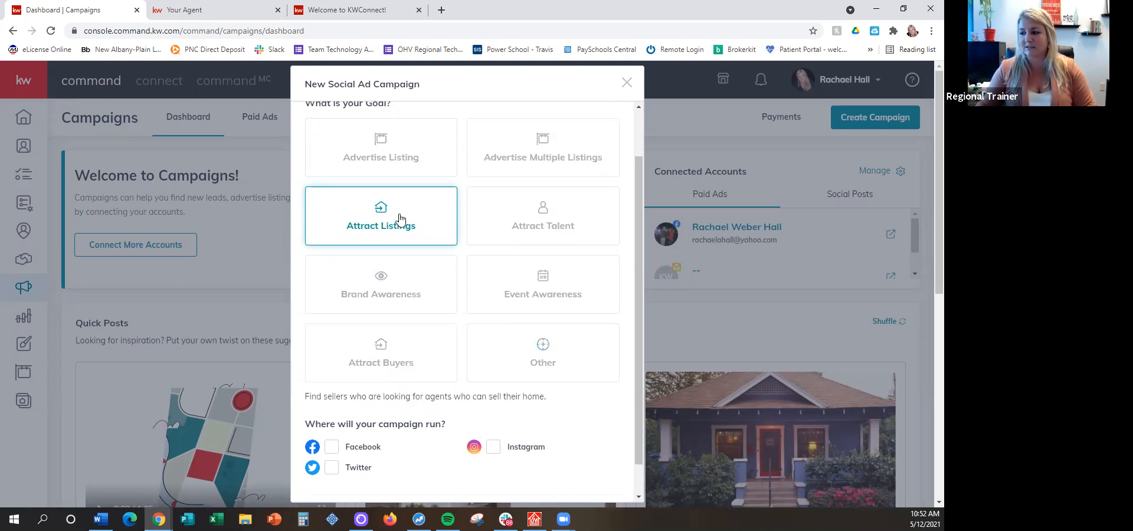
{"action": "scroll", "coordinate": [399, 219], "scroll_direction": "down", "scroll_amount": 3}
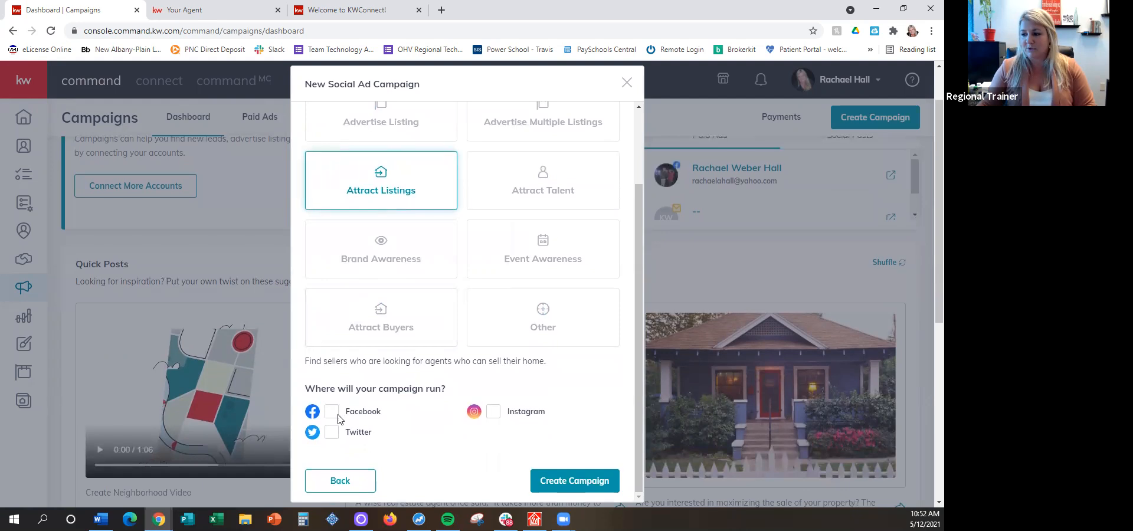
{"action": "left_click", "coordinate": [331, 413]}
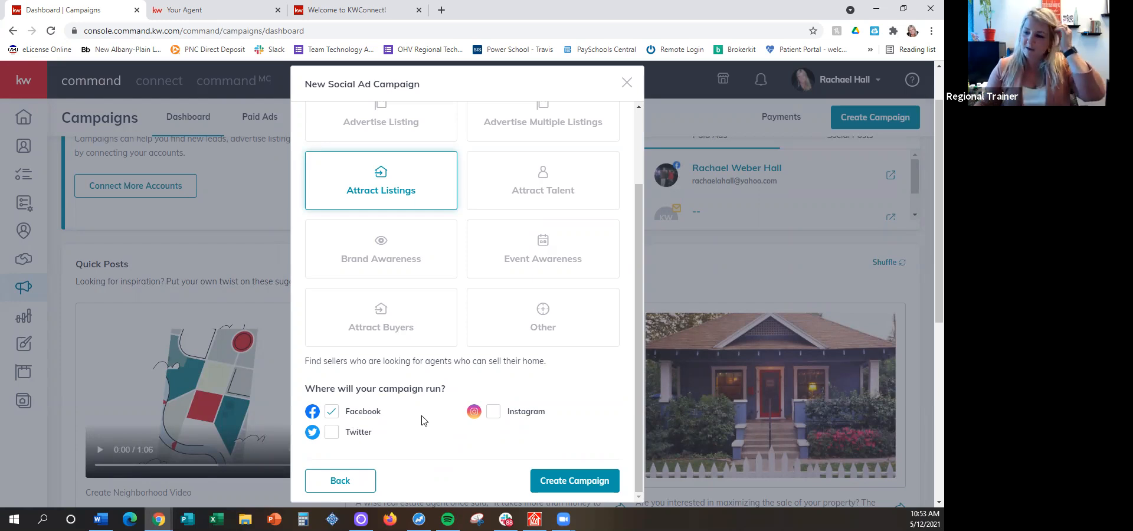
{"action": "left_click", "coordinate": [568, 481]}
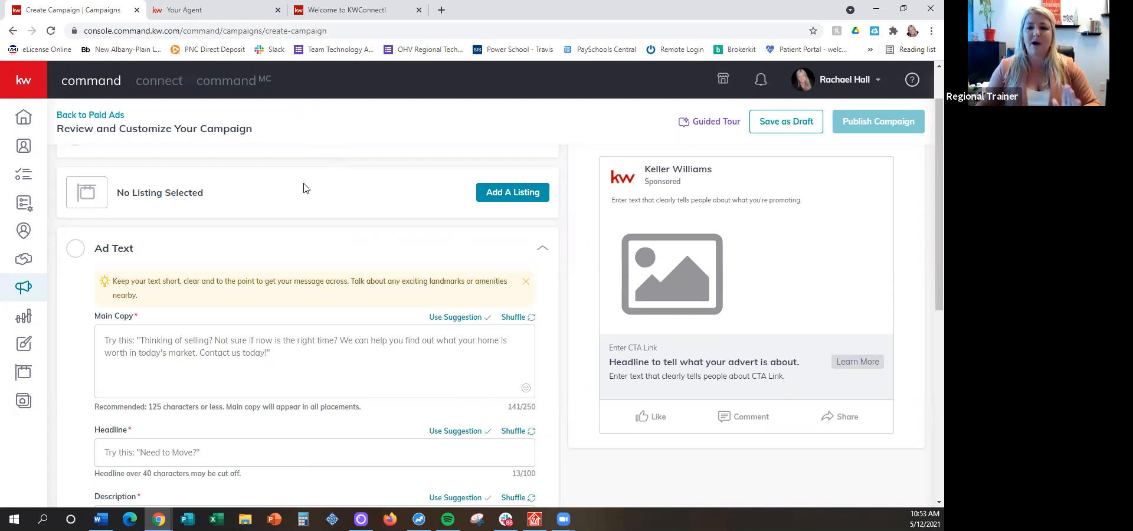
Review the campaign's Name & Goal details and look over the other campaign sections
{"action": "scroll", "coordinate": [240, 194], "scroll_direction": "up", "scroll_amount": 1}
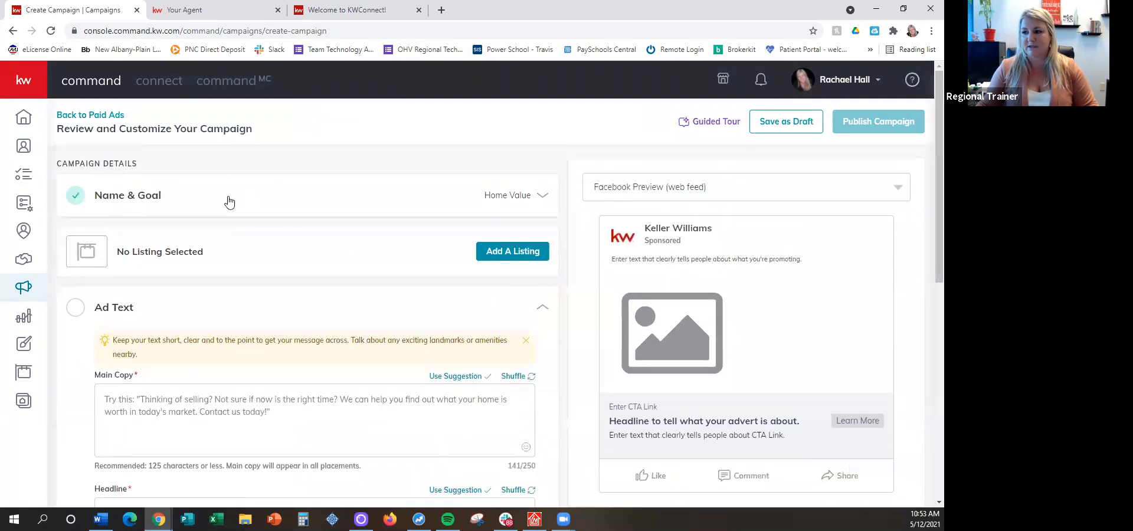
{"action": "left_click", "coordinate": [151, 197]}
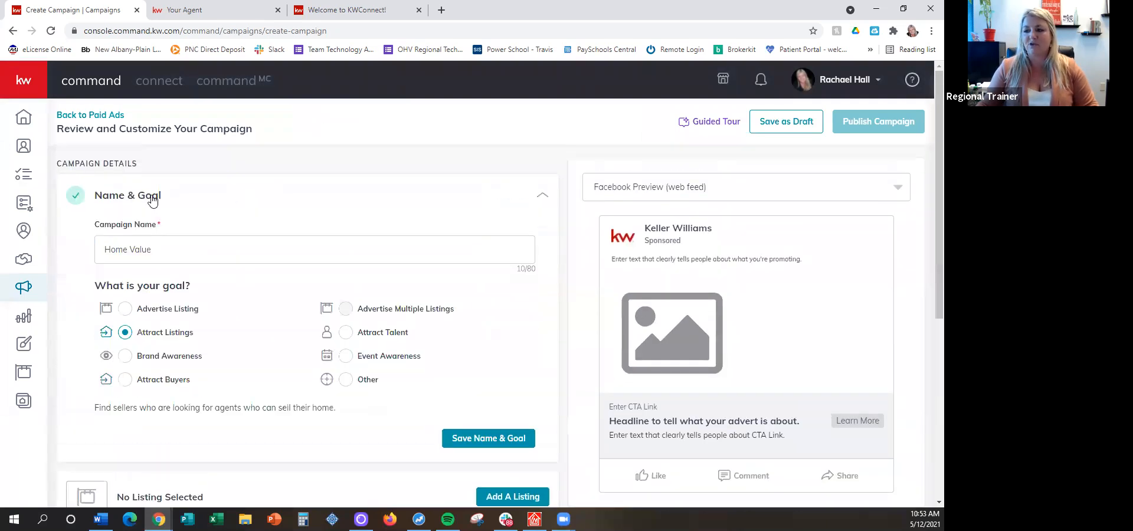
{"action": "left_click", "coordinate": [151, 198]}
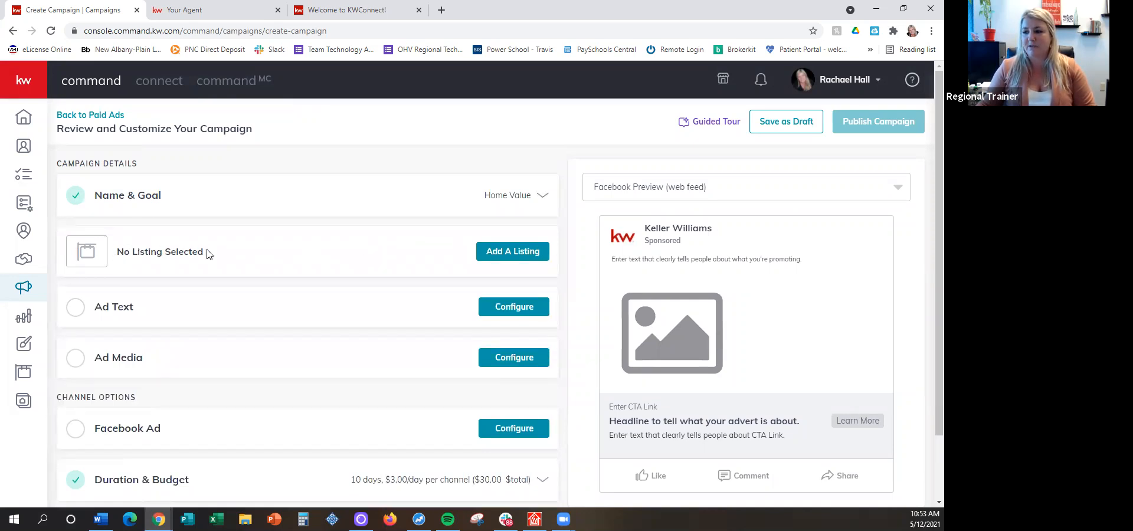
{"action": "scroll", "coordinate": [389, 225], "scroll_direction": "down", "scroll_amount": 1}
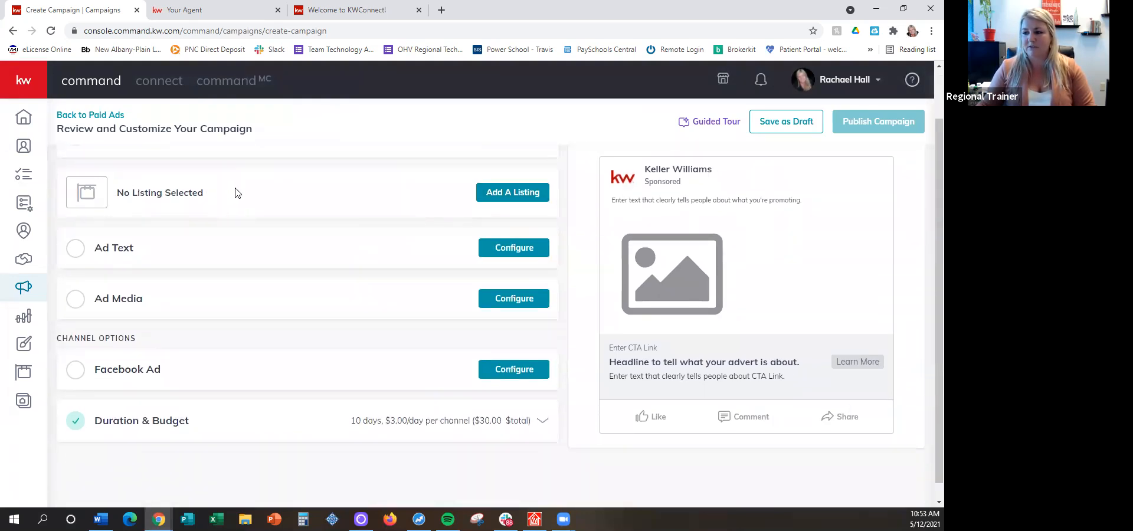
{"action": "scroll", "coordinate": [233, 191], "scroll_direction": "down", "scroll_amount": 1}
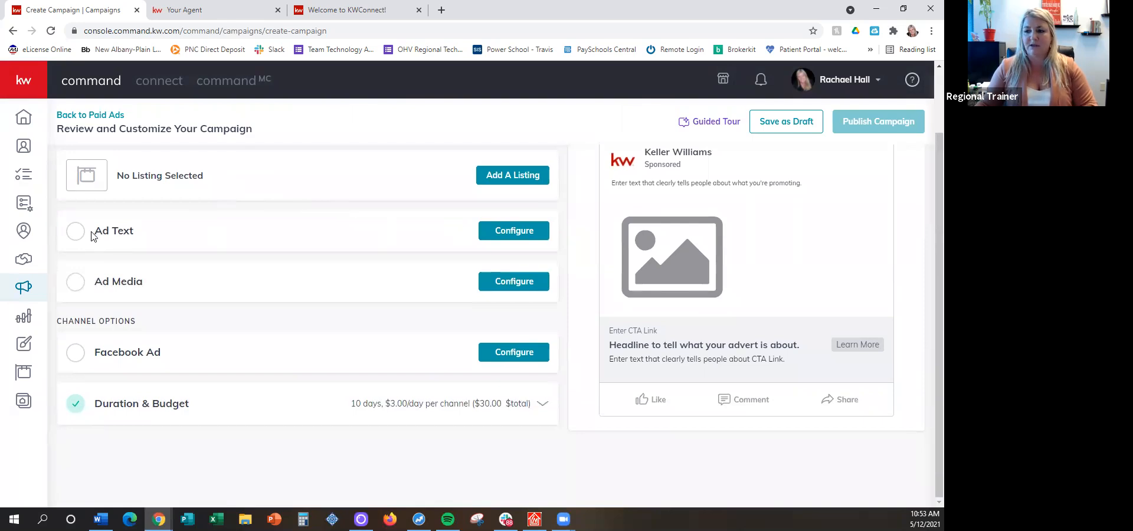
Shuffle the ad's main copy suggestions, apply the "Thinking of selling?" one, and check it in the Facebook preview
{"action": "left_click", "coordinate": [512, 232]}
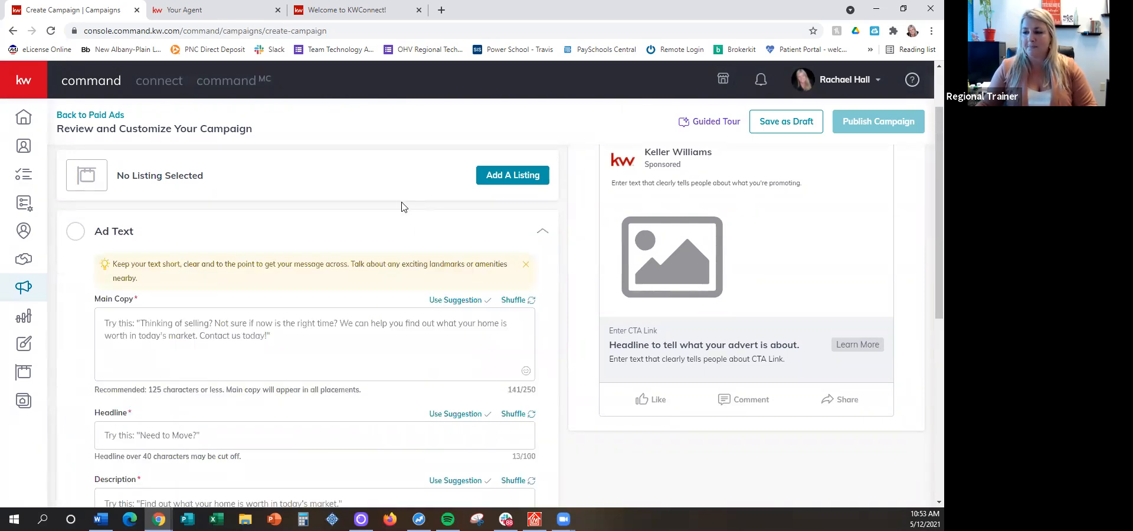
{"action": "scroll", "coordinate": [398, 198], "scroll_direction": "down", "scroll_amount": 1}
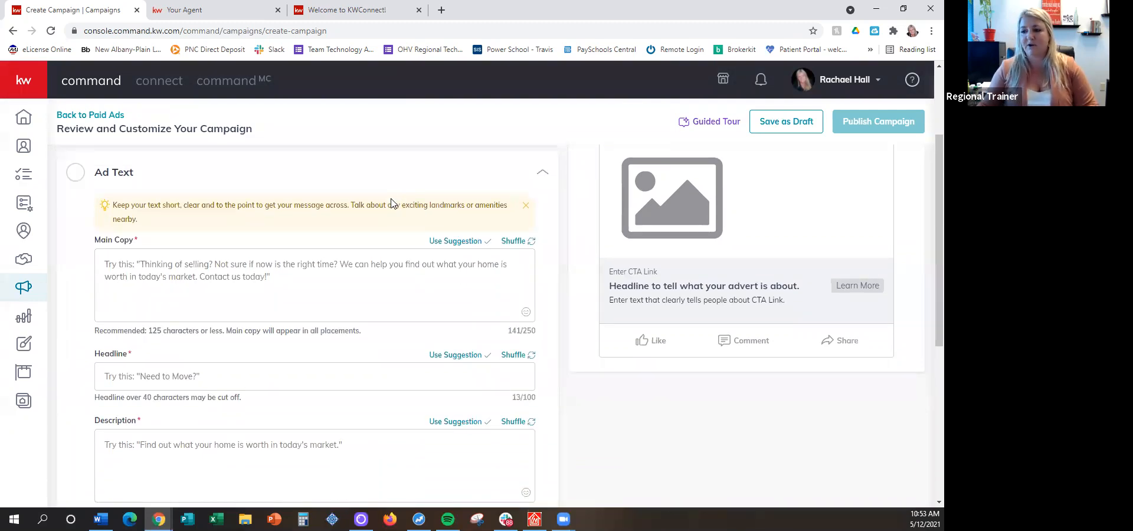
{"action": "left_click", "coordinate": [514, 241]}
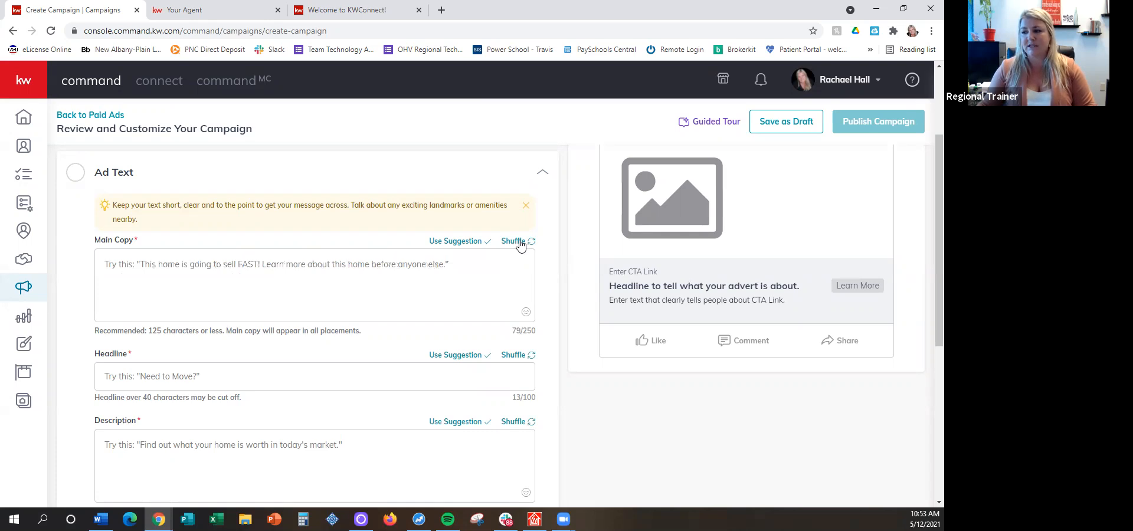
{"action": "left_click", "coordinate": [518, 241]}
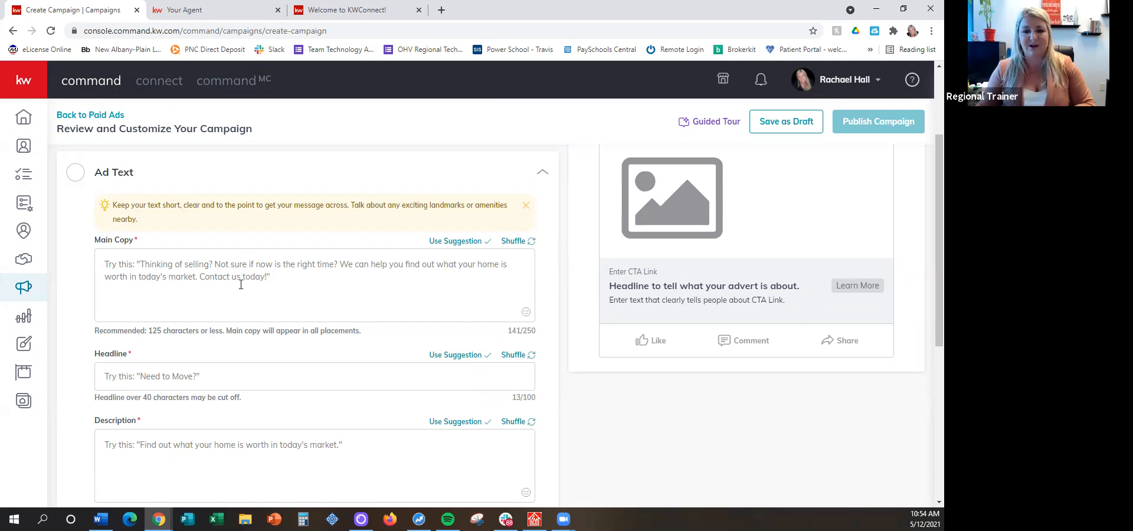
{"action": "left_click", "coordinate": [442, 242]}
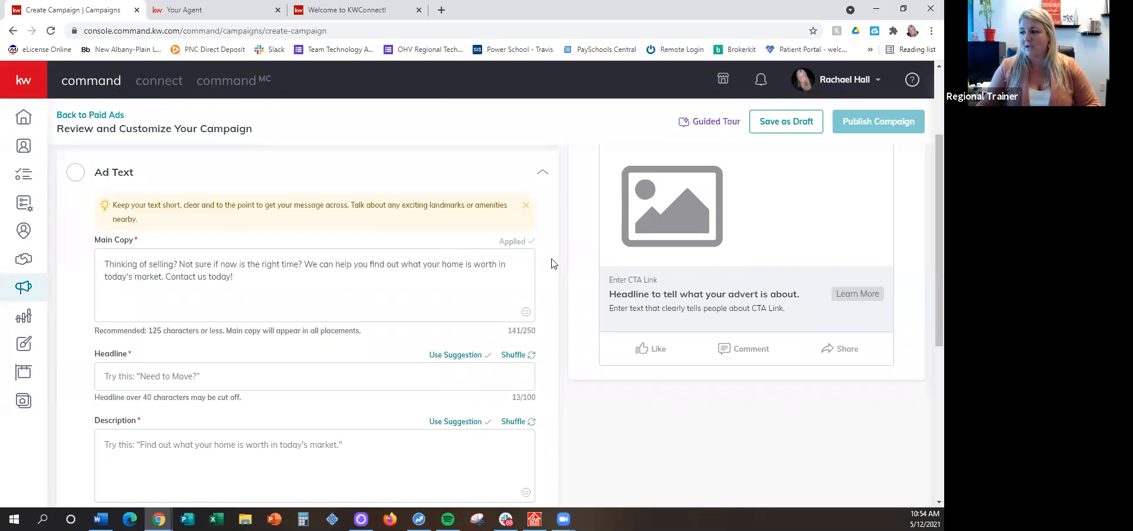
{"action": "scroll", "coordinate": [554, 265], "scroll_direction": "up", "scroll_amount": 1}
{"action": "left_click_drag", "start_coordinate": [616, 180], "coordinate": [778, 197]}
{"action": "left_click", "coordinate": [710, 184]}
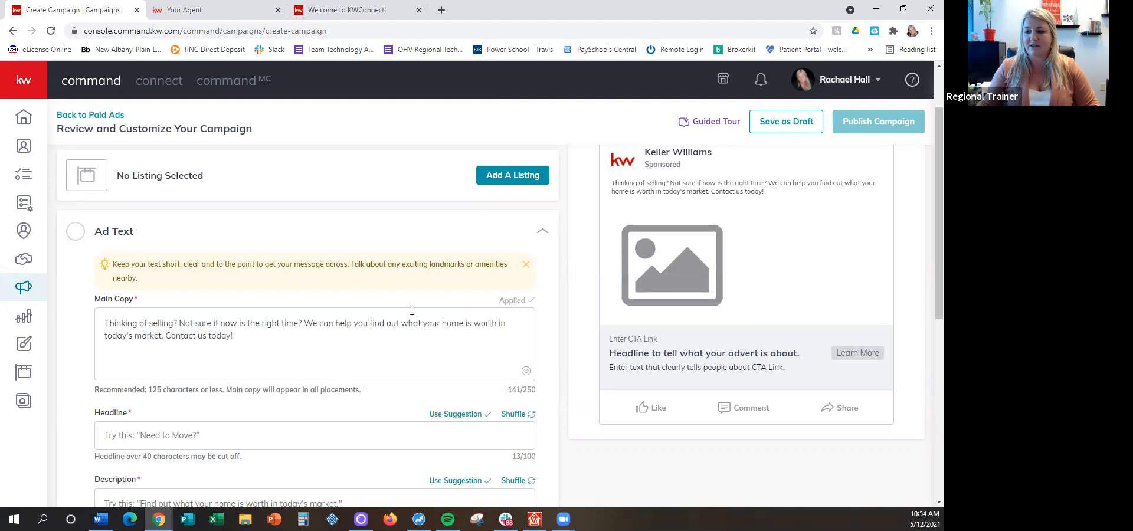
Reword the main copy to first person, using "I can help you" and "Contact me today!"
{"action": "scroll", "coordinate": [405, 298], "scroll_direction": "down", "scroll_amount": 1}
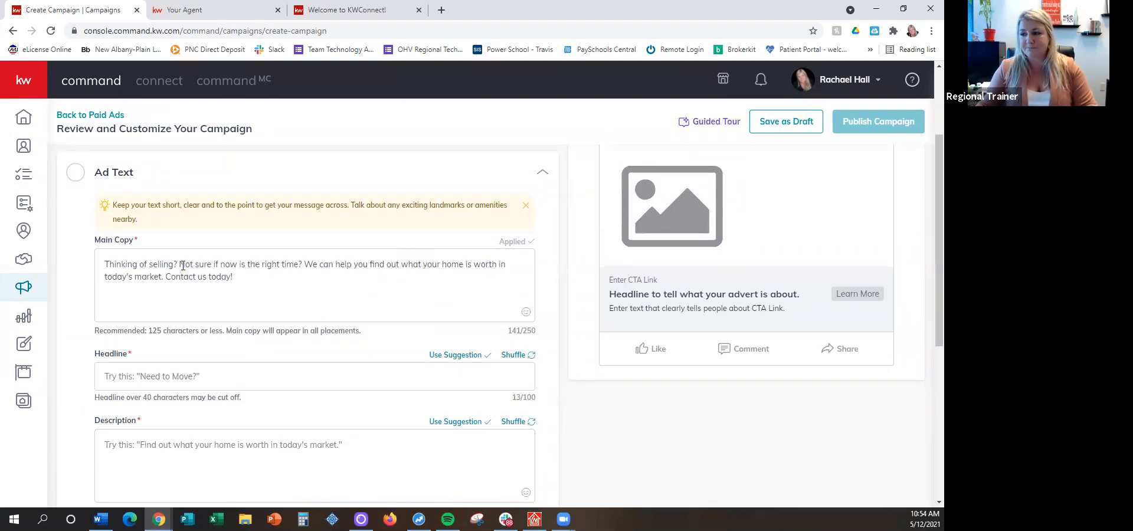
{"action": "left_click", "coordinate": [317, 265]}
{"action": "key", "text": "BackSpace"}
{"action": "key", "text": "BackSpace"}
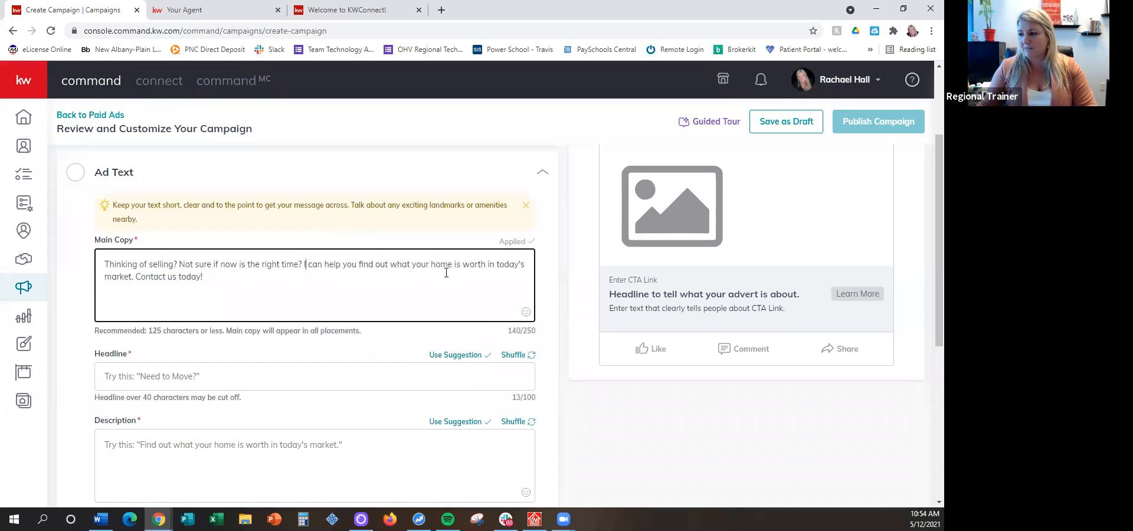
{"action": "left_click", "coordinate": [175, 277]}
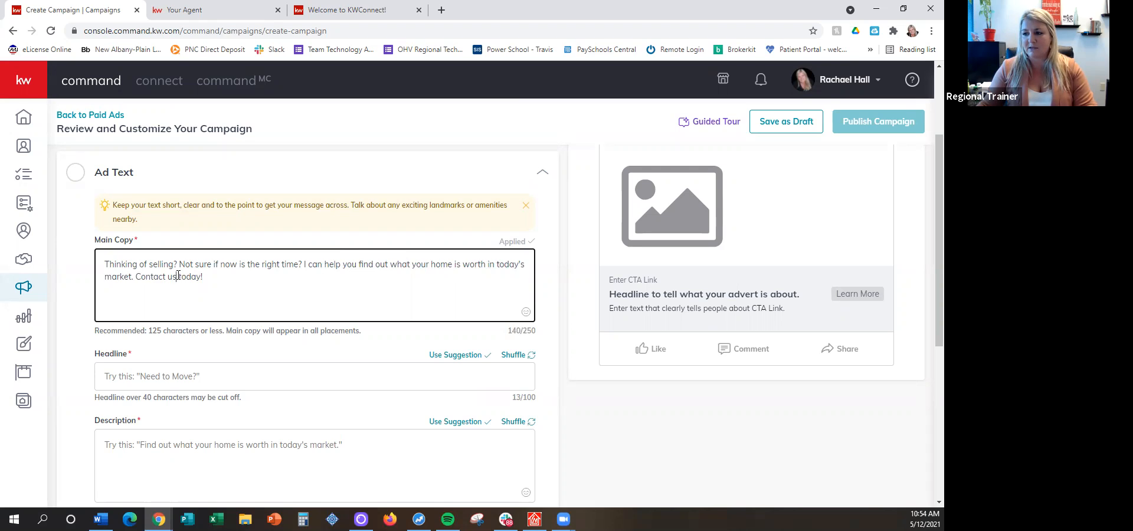
{"action": "key", "text": "BackSpace"}
{"action": "key", "text": "BackSpace"}
{"action": "type", "text": "me"}
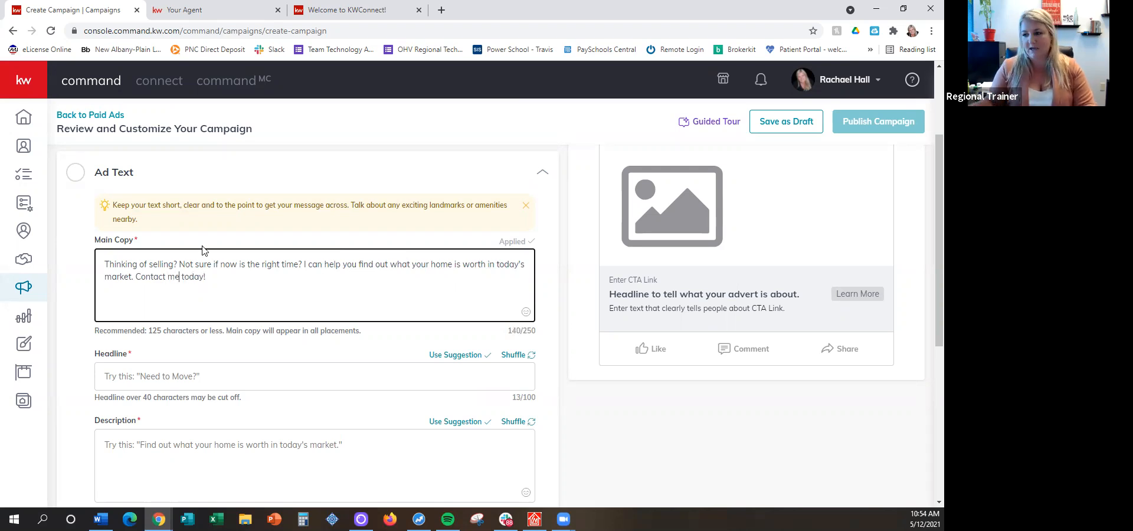
Add two house-with-garden emojis after "Contact me today!" in the main copy, searching the emojis for "hou"
{"action": "left_click", "coordinate": [219, 266]}
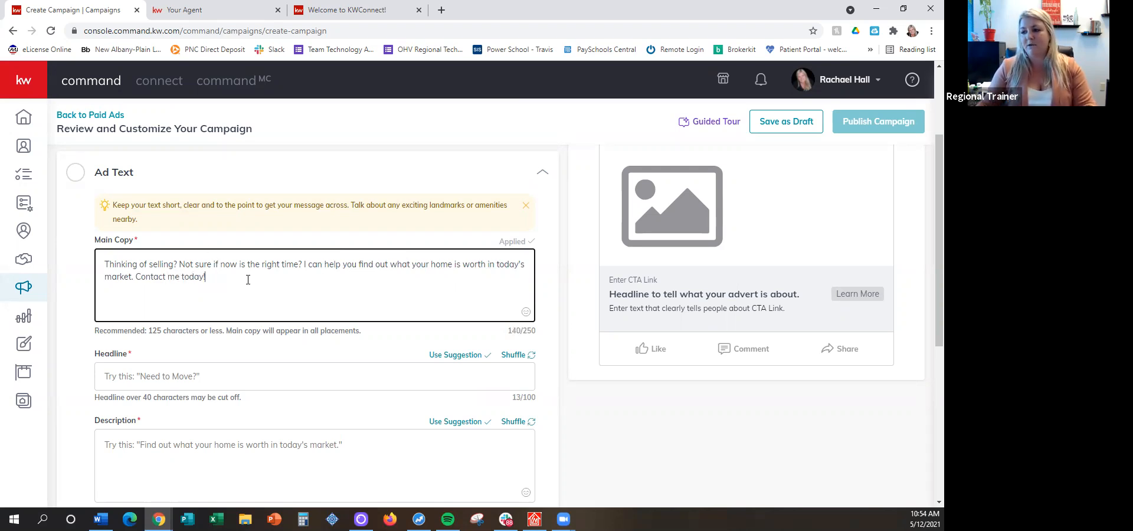
{"action": "left_click", "coordinate": [526, 312]}
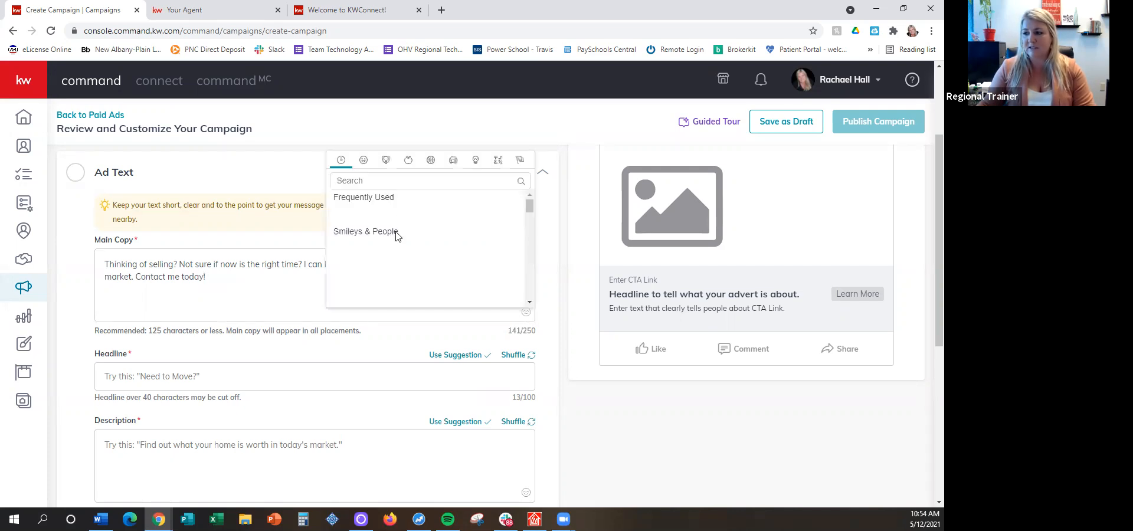
{"action": "type", "text": "oue"}
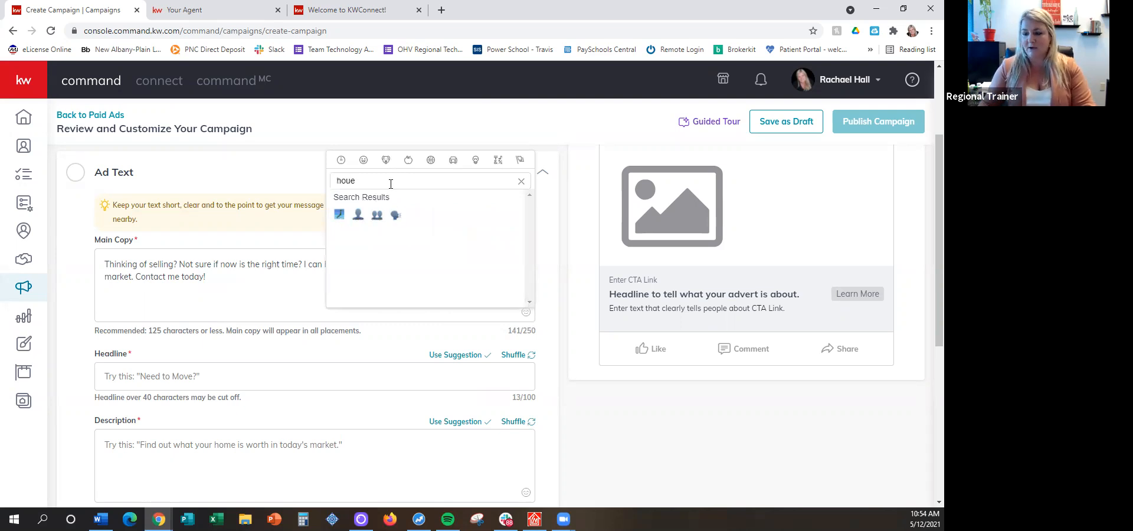
{"action": "key", "text": "BackSpace"}
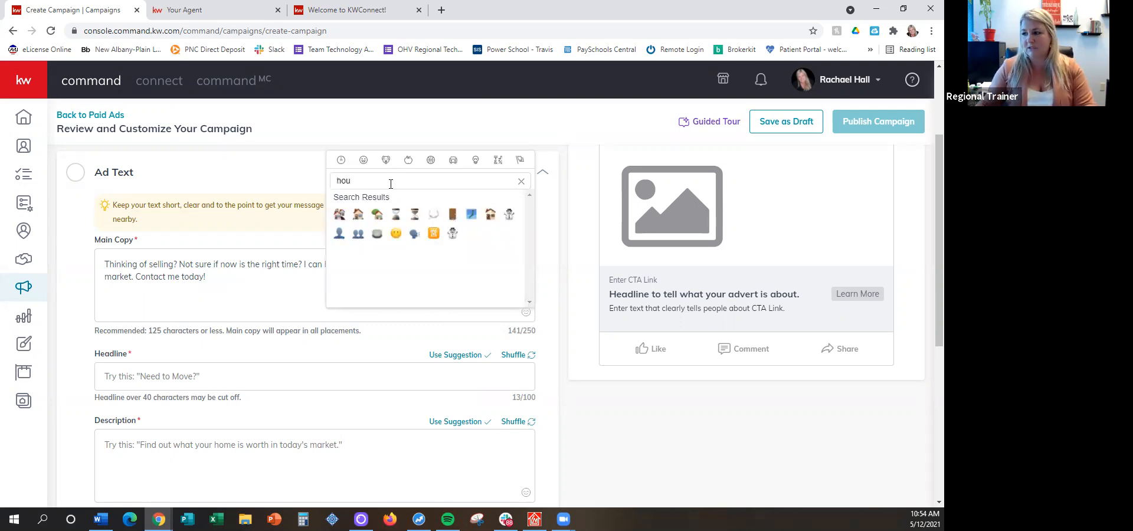
{"action": "left_click", "coordinate": [377, 214]}
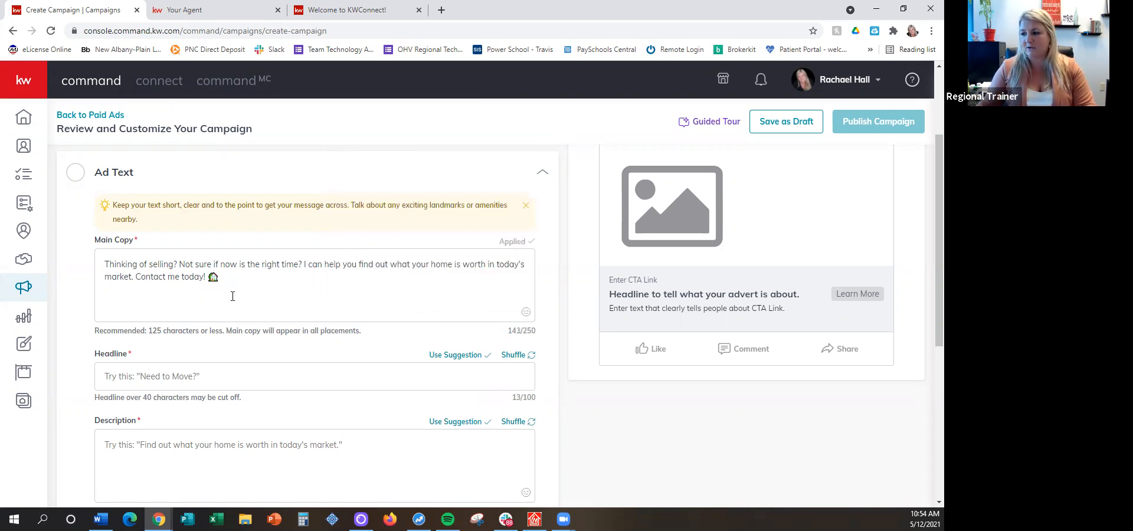
{"action": "left_click", "coordinate": [526, 312]}
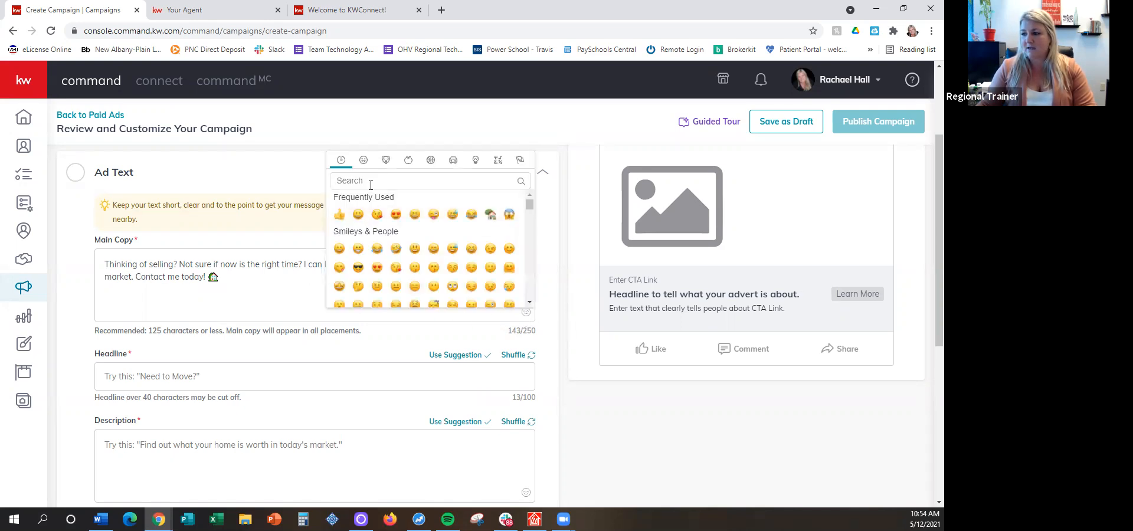
{"action": "type", "text": "hou"}
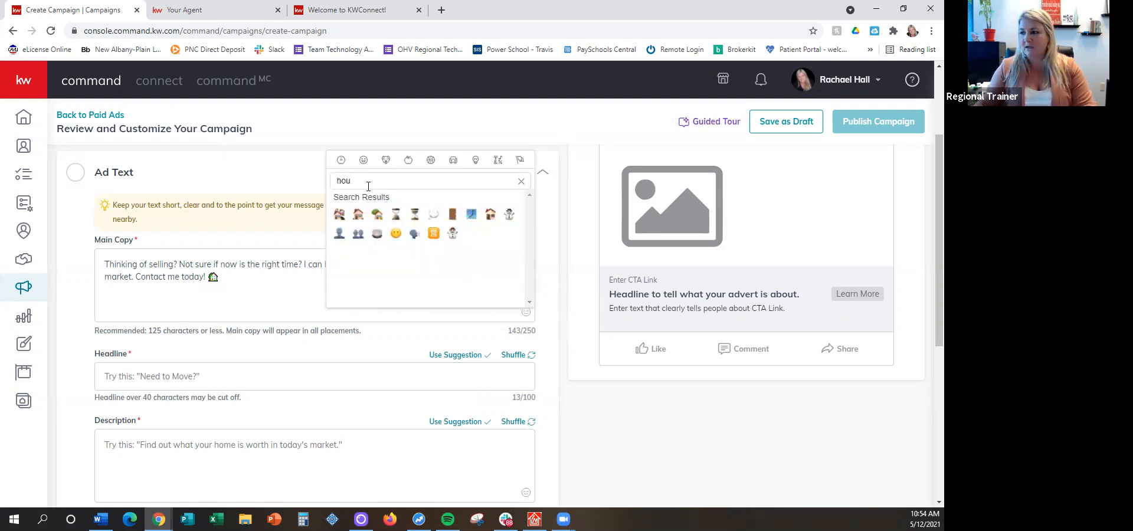
{"action": "left_click", "coordinate": [373, 213]}
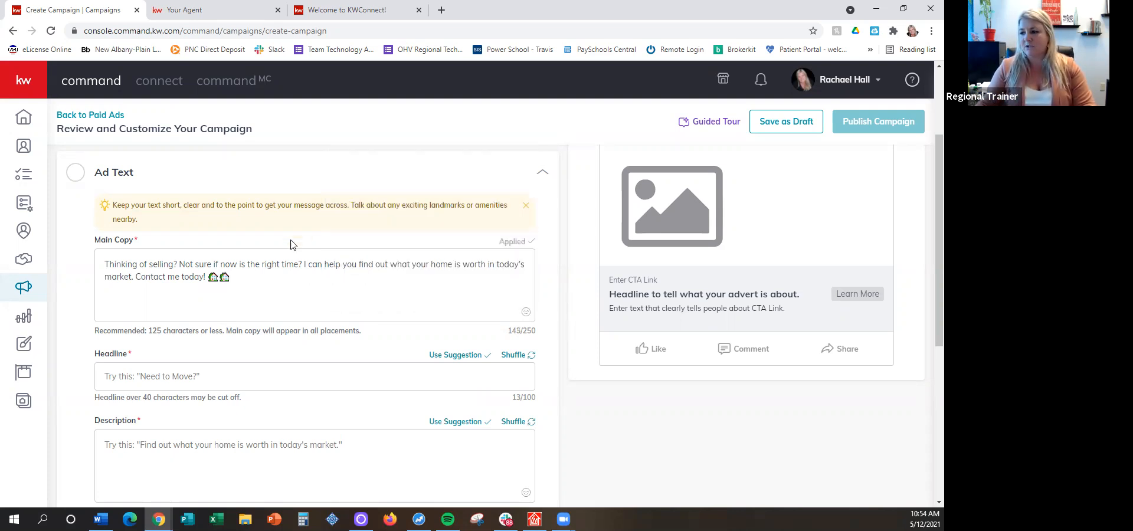
Move the second house emoji from the end of the main copy to directly after "Thinking of selling" and check it in the preview
{"action": "left_click", "coordinate": [173, 263]}
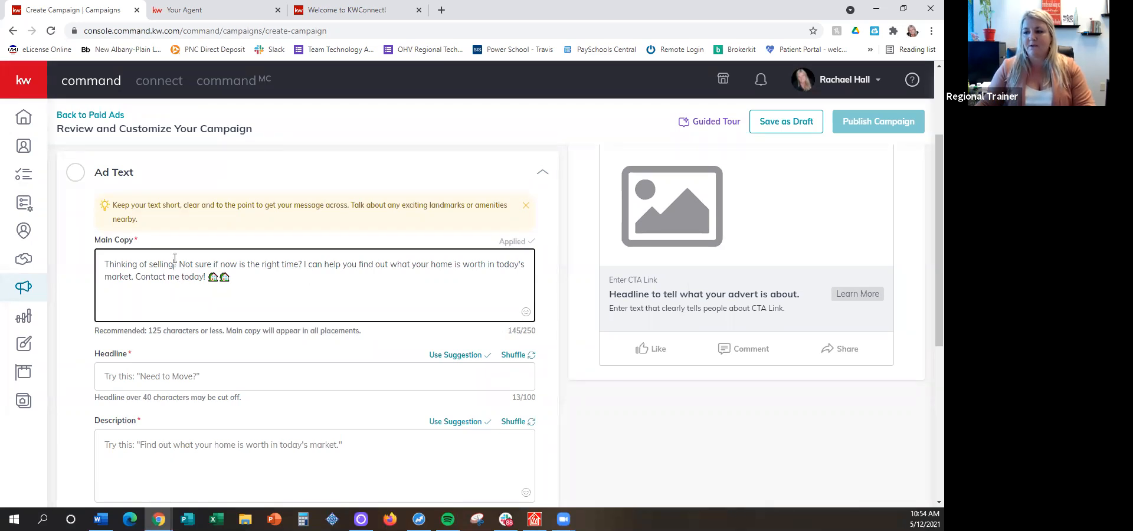
{"action": "double_click", "coordinate": [224, 277]}
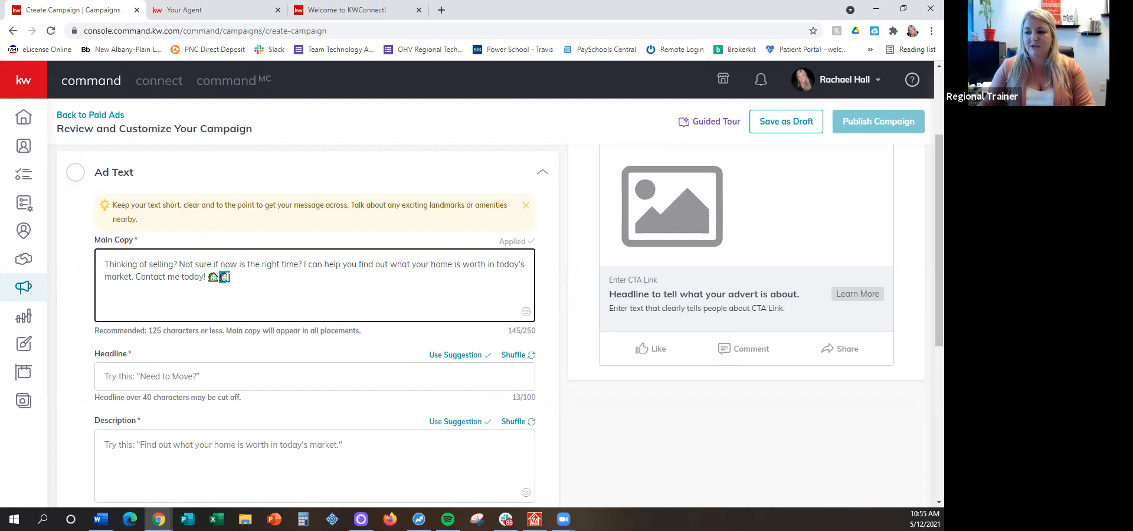
{"action": "right_click", "coordinate": [229, 277]}
{"action": "left_click", "coordinate": [243, 326]}
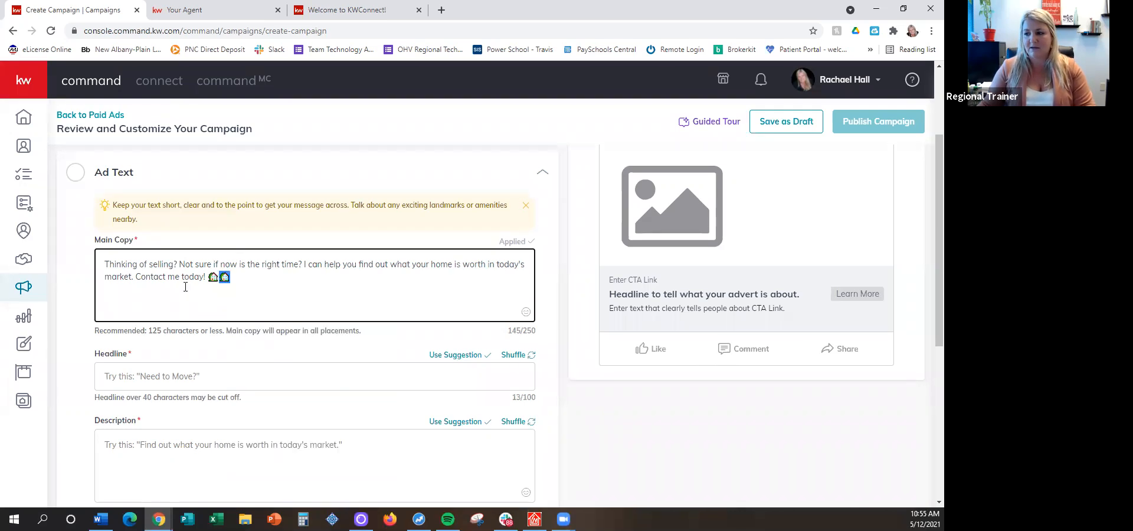
{"action": "left_click", "coordinate": [174, 262]}
{"action": "right_click", "coordinate": [174, 260]}
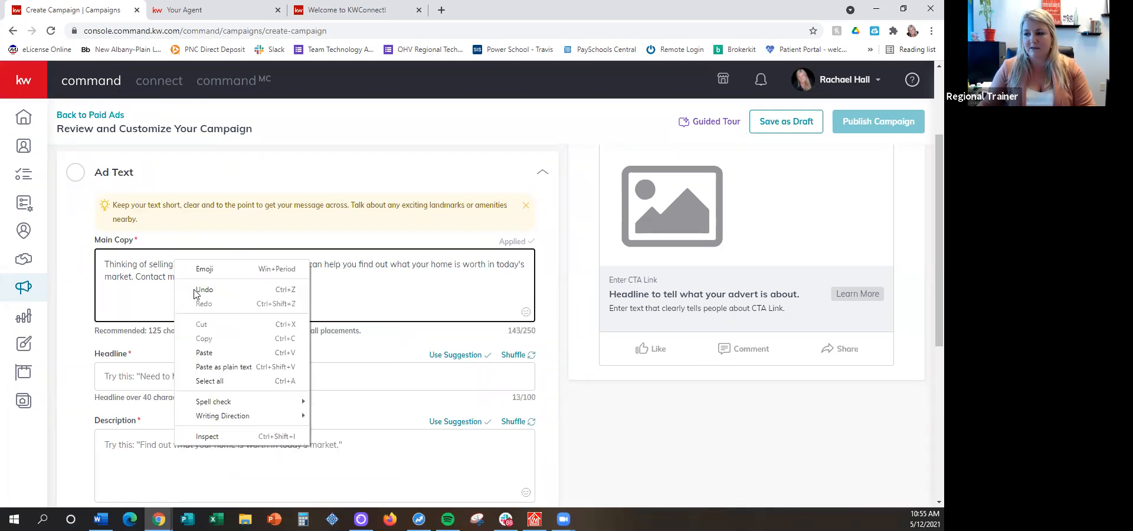
{"action": "left_click", "coordinate": [266, 356]}
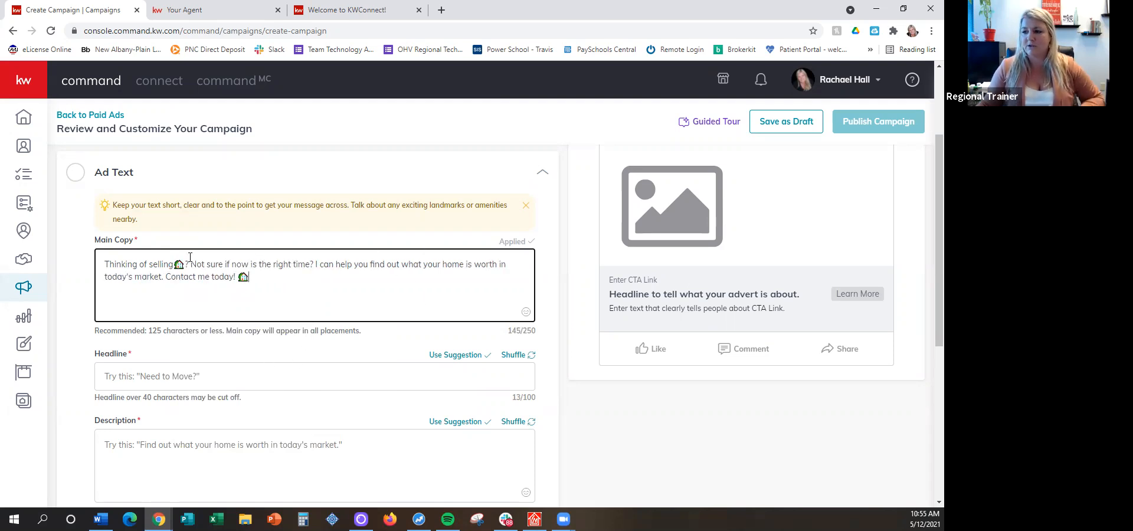
{"action": "scroll", "coordinate": [752, 289], "scroll_direction": "up", "scroll_amount": 3}
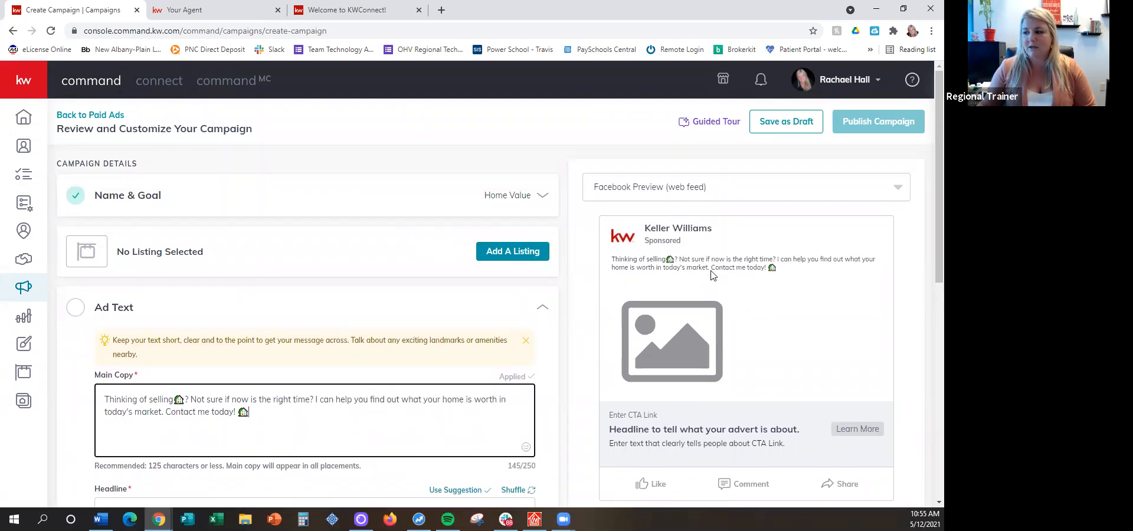
Shuffle the headline suggestions and apply "Need to Move?" as the ad's headline
{"action": "scroll", "coordinate": [387, 221], "scroll_direction": "down", "scroll_amount": 1}
{"action": "scroll", "coordinate": [245, 255], "scroll_direction": "down", "scroll_amount": 4}
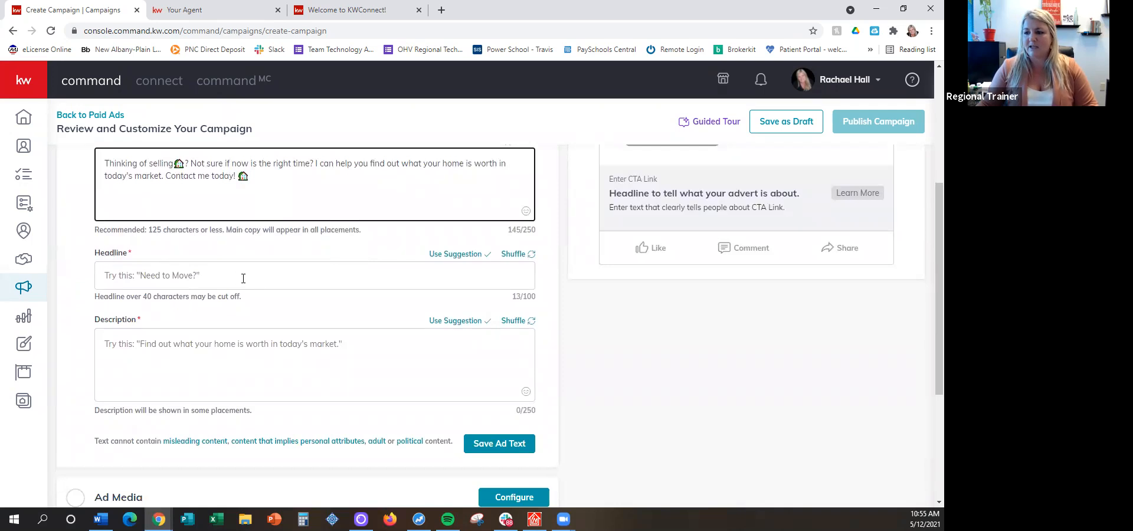
{"action": "left_click_drag", "start_coordinate": [609, 193], "coordinate": [809, 195]}
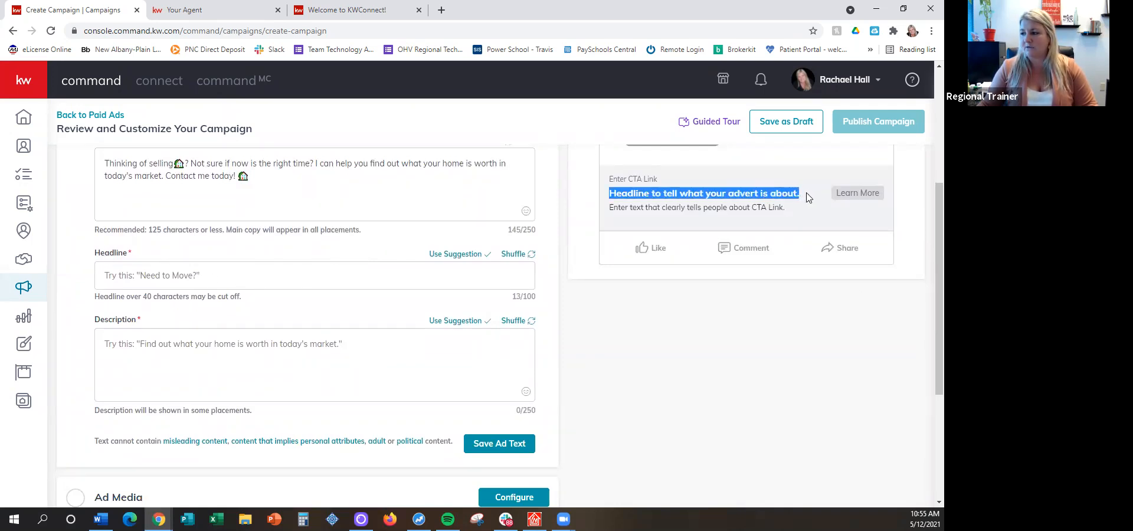
{"action": "left_click", "coordinate": [519, 257]}
{"action": "left_click", "coordinate": [519, 257]}
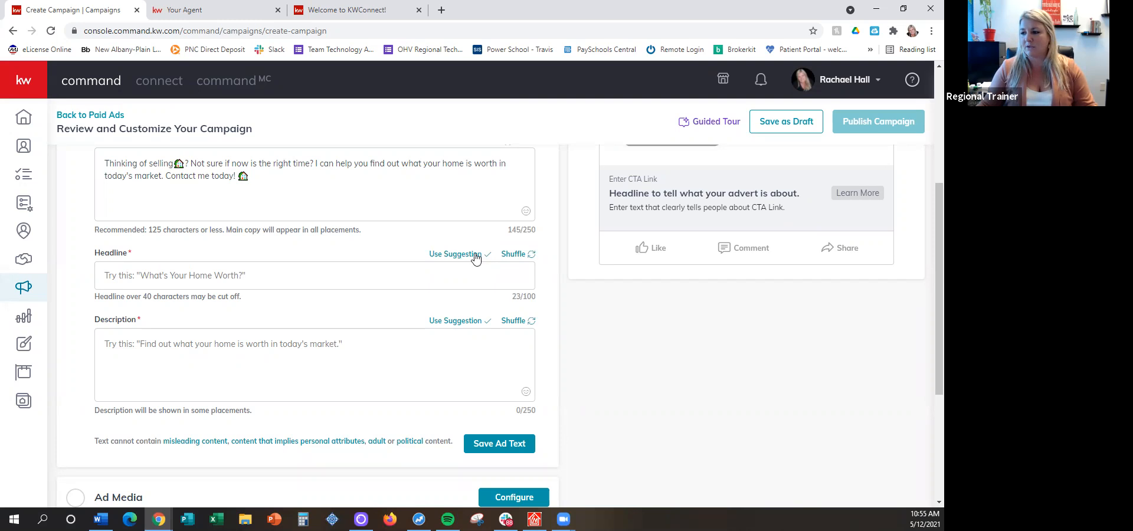
{"action": "left_click", "coordinate": [520, 256]}
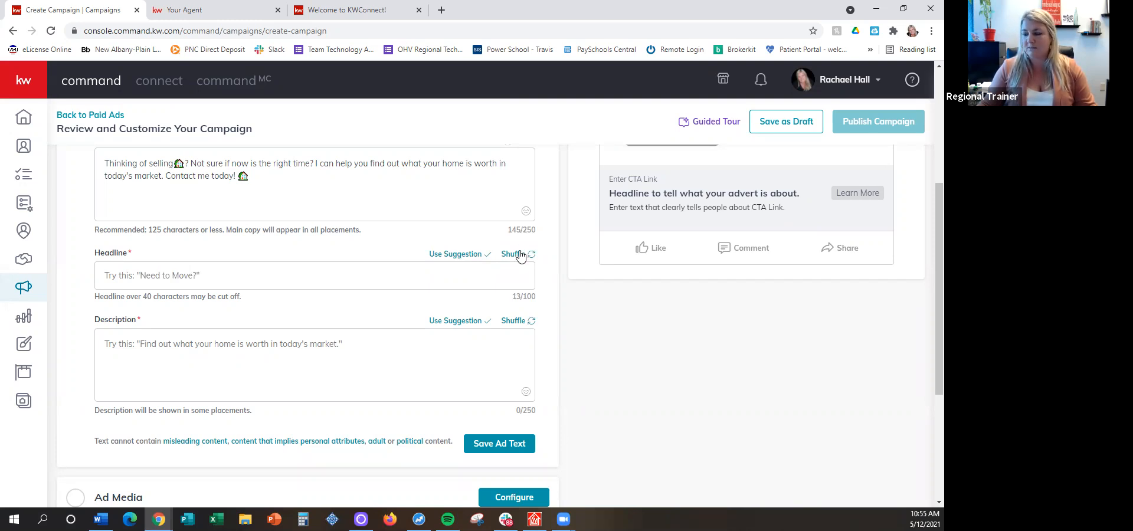
{"action": "left_click", "coordinate": [463, 256]}
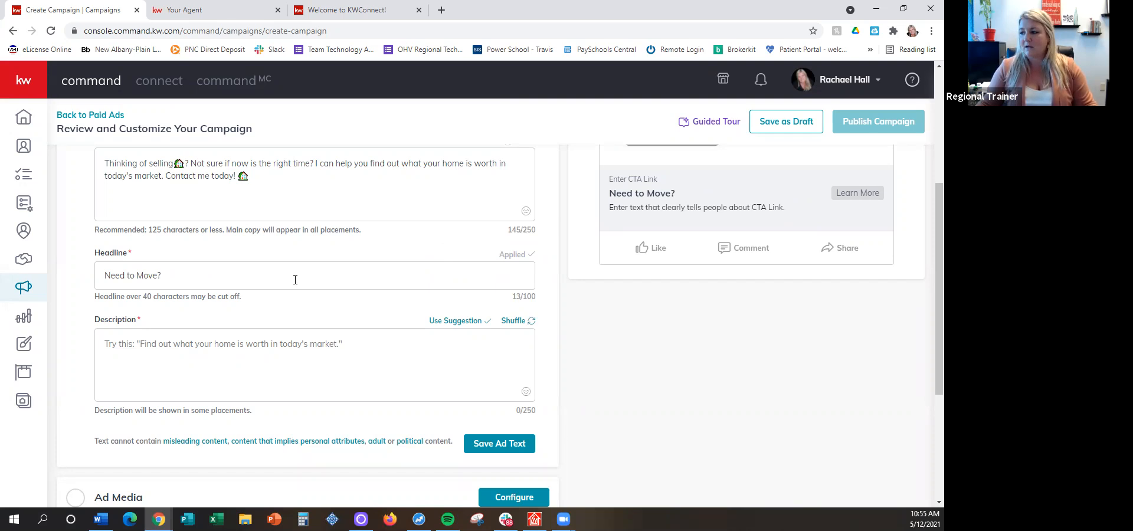
Apply the suggested description "Find out what your home is worth in today's market.", review the preview, and save the ad text
{"action": "scroll", "coordinate": [184, 277], "scroll_direction": "down", "scroll_amount": 1}
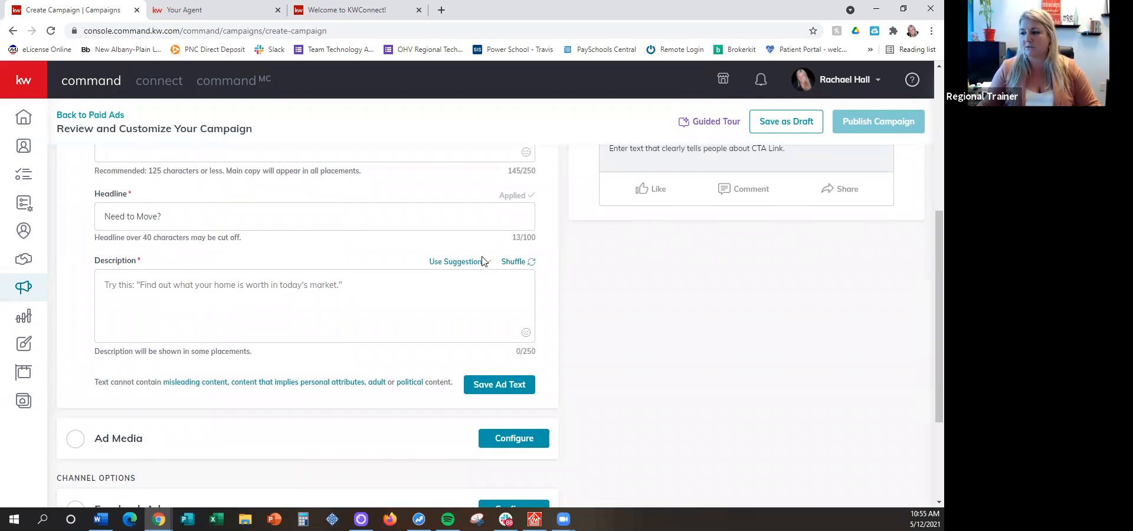
{"action": "left_click", "coordinate": [444, 263]}
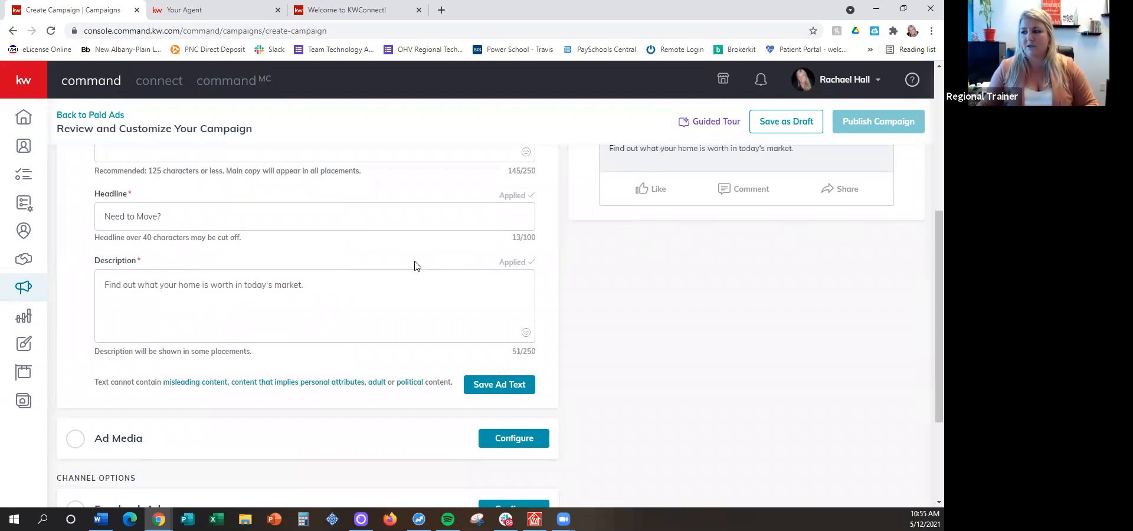
{"action": "scroll", "coordinate": [415, 263], "scroll_direction": "up", "scroll_amount": 4}
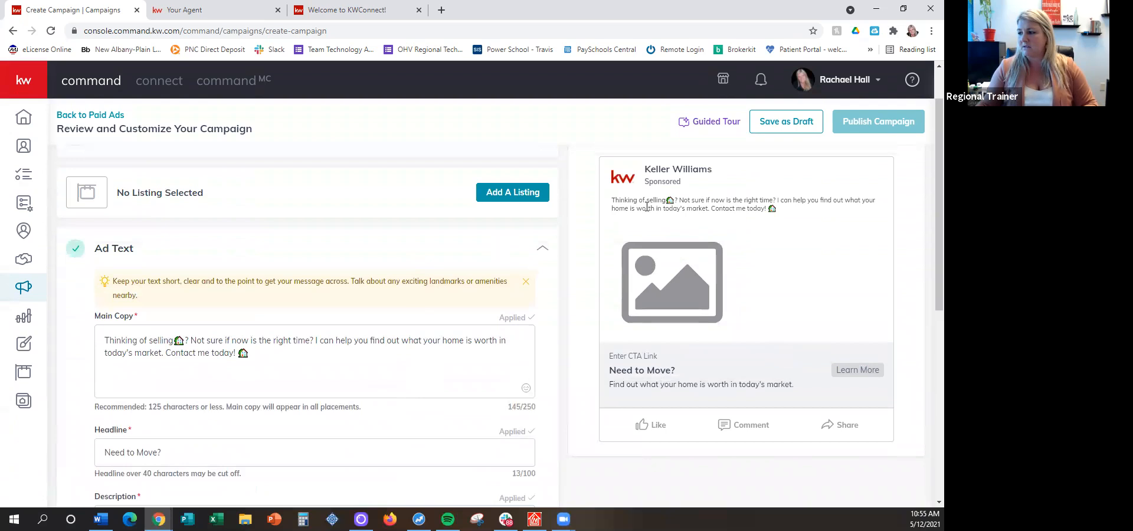
{"action": "scroll", "coordinate": [637, 248], "scroll_direction": "down", "scroll_amount": 1}
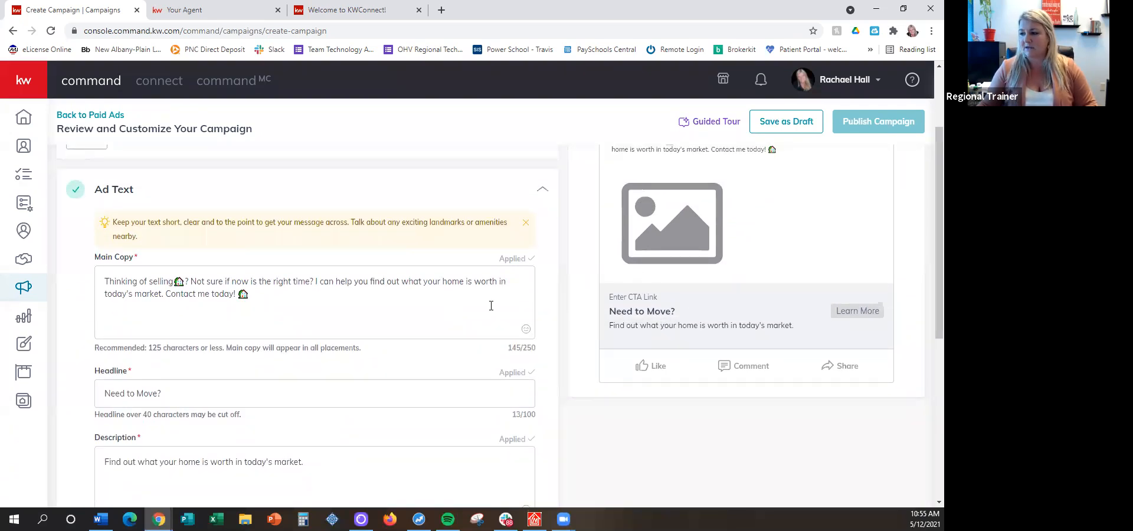
{"action": "scroll", "coordinate": [579, 348], "scroll_direction": "down", "scroll_amount": 3}
{"action": "left_click", "coordinate": [490, 385]}
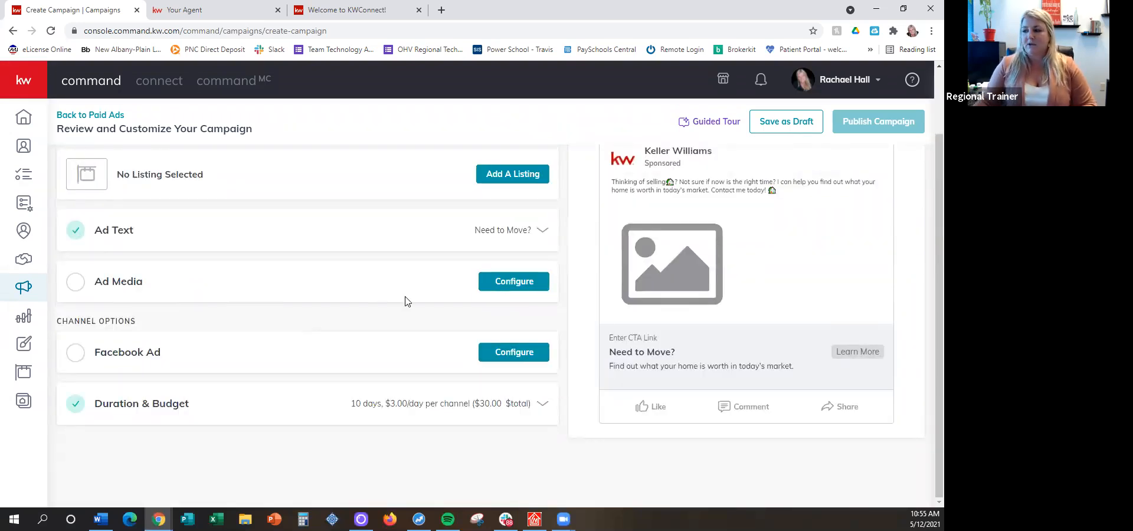
Configure the ad media and choose the Home Value 1 template from the design library as the campaign image
{"action": "left_click", "coordinate": [513, 281]}
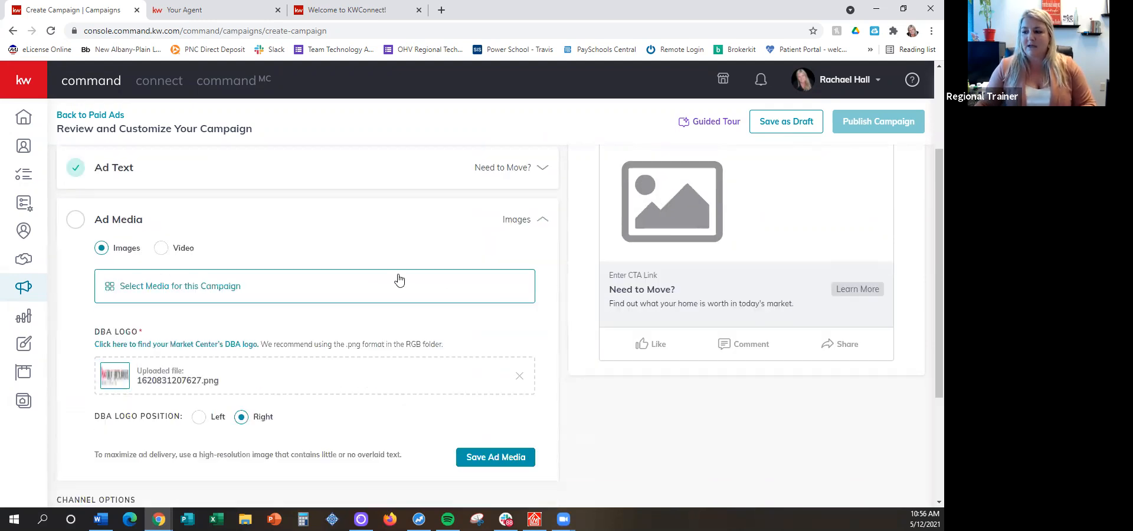
{"action": "scroll", "coordinate": [348, 217], "scroll_direction": "up", "scroll_amount": 1}
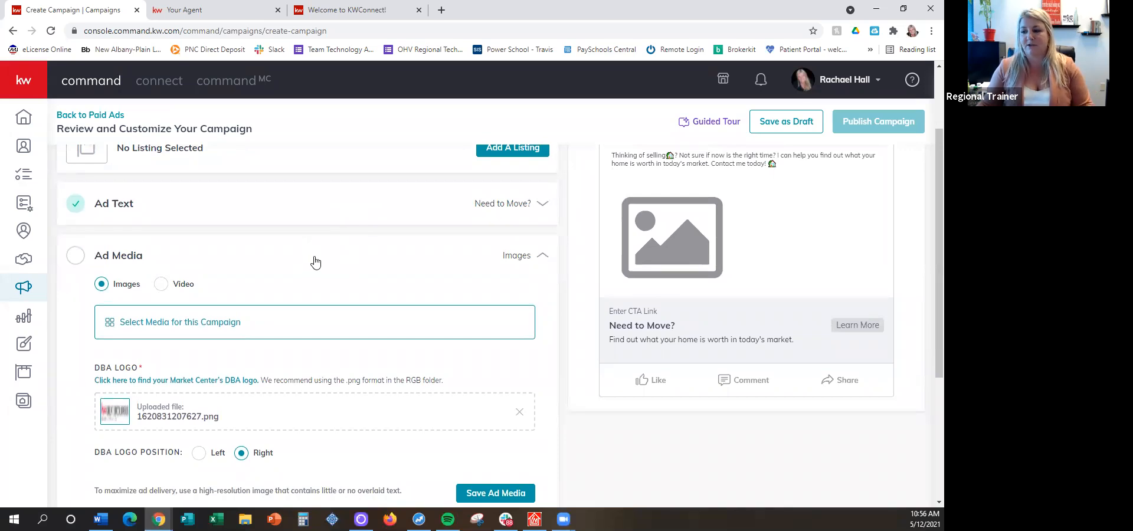
{"action": "left_click", "coordinate": [193, 326]}
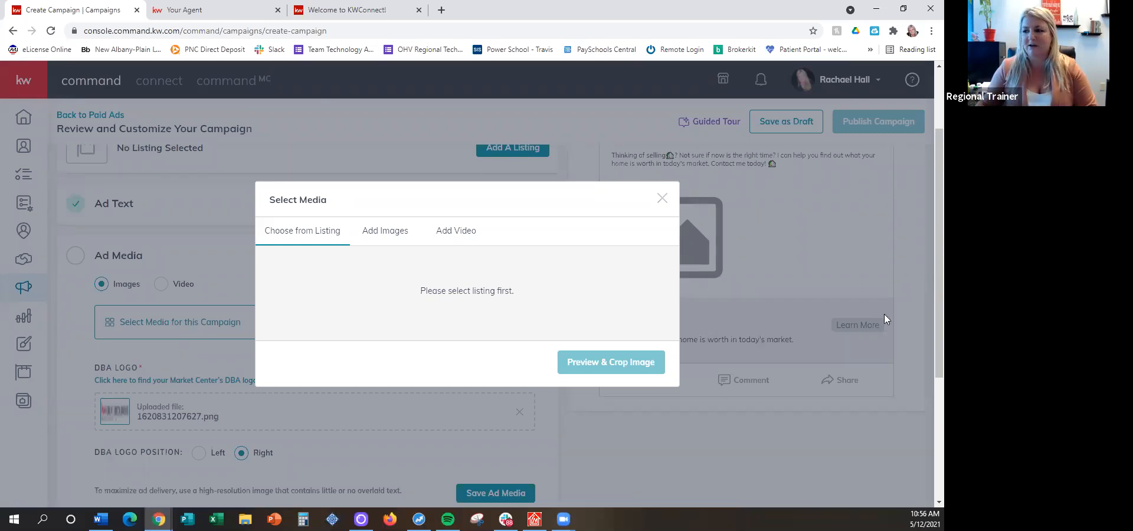
{"action": "left_click", "coordinate": [388, 231]}
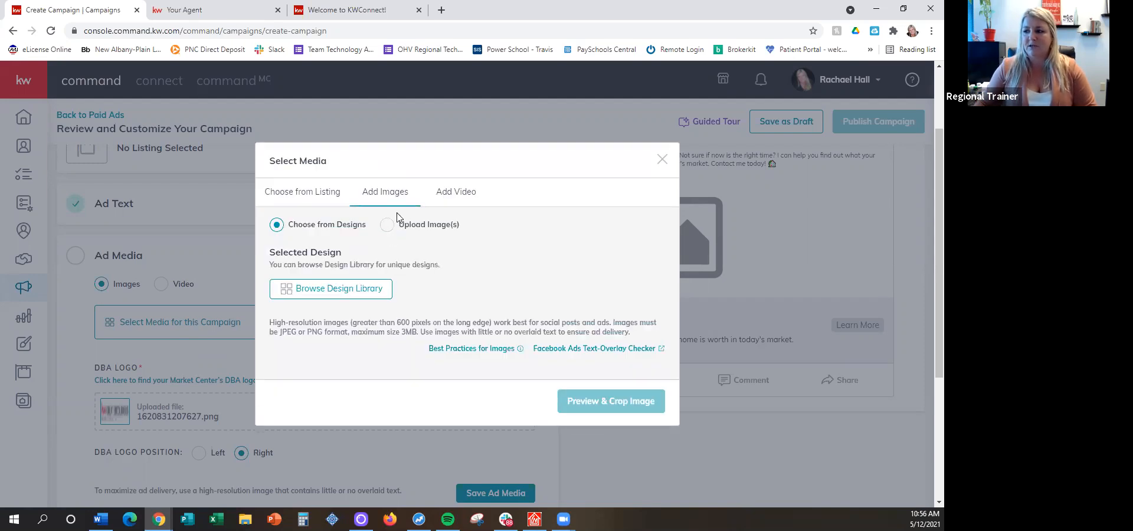
{"action": "left_click", "coordinate": [320, 294]}
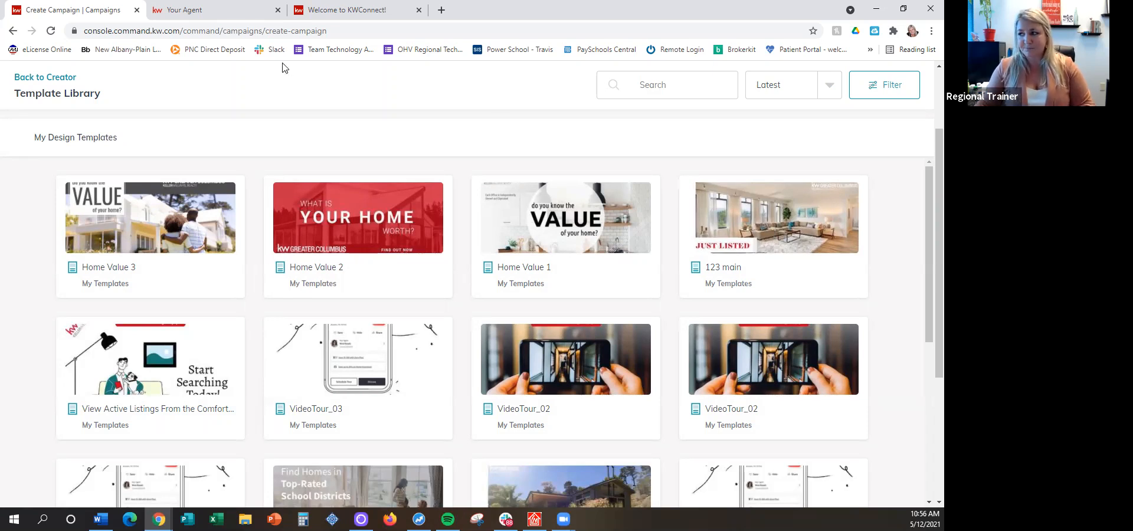
{"action": "left_click", "coordinate": [525, 214]}
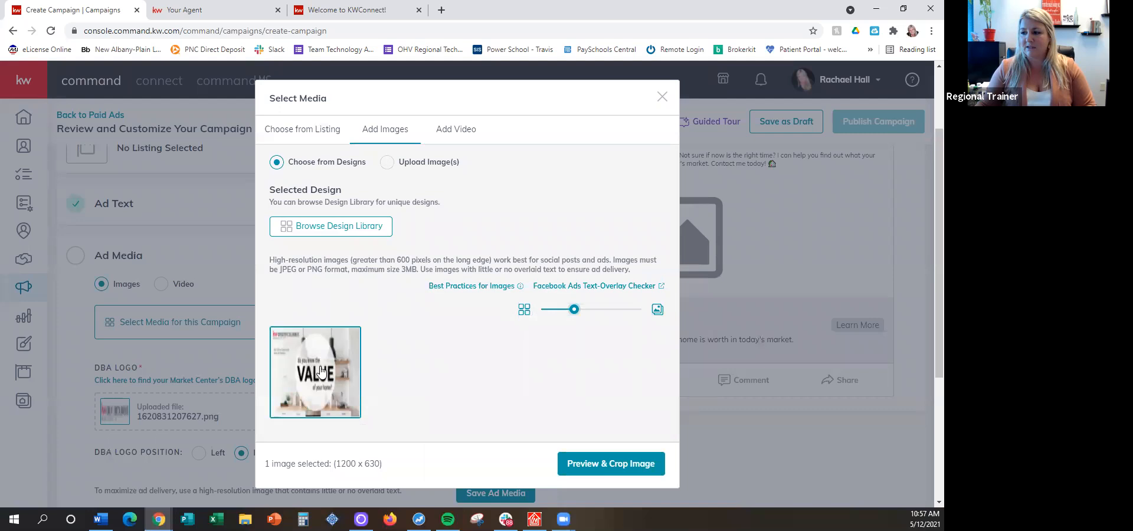
Compare the Square (1:1) and Vertical (4:5) crops of the Home Value 1 image, and save it as Wide (1.91:1)
{"action": "left_click", "coordinate": [584, 465]}
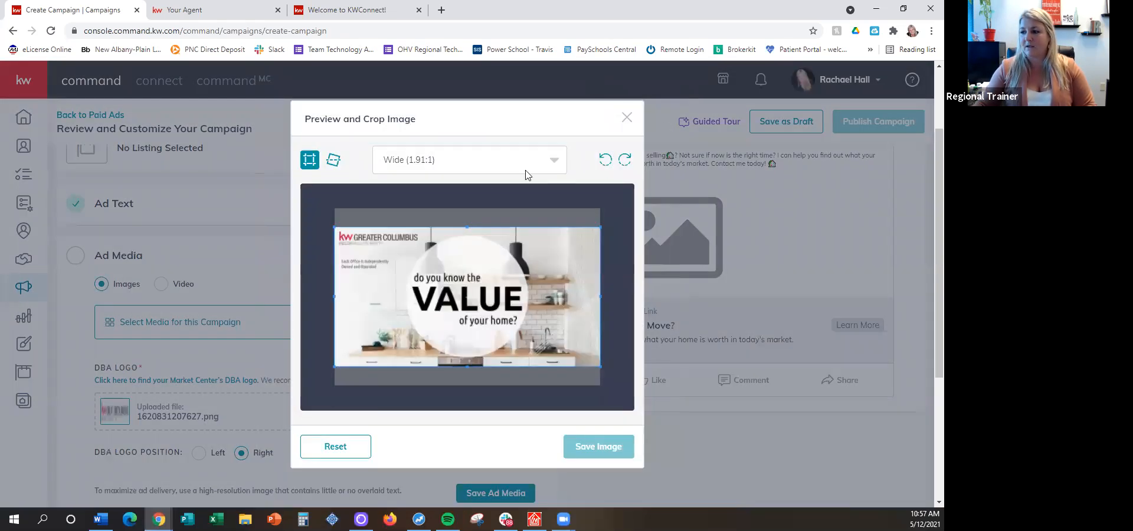
{"action": "left_click", "coordinate": [397, 163]}
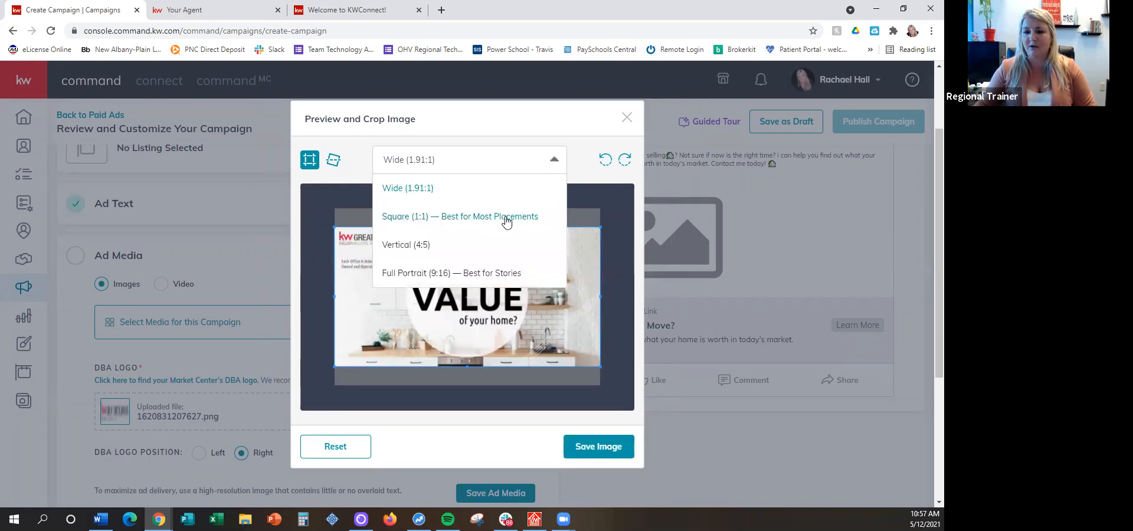
{"action": "left_click", "coordinate": [464, 223]}
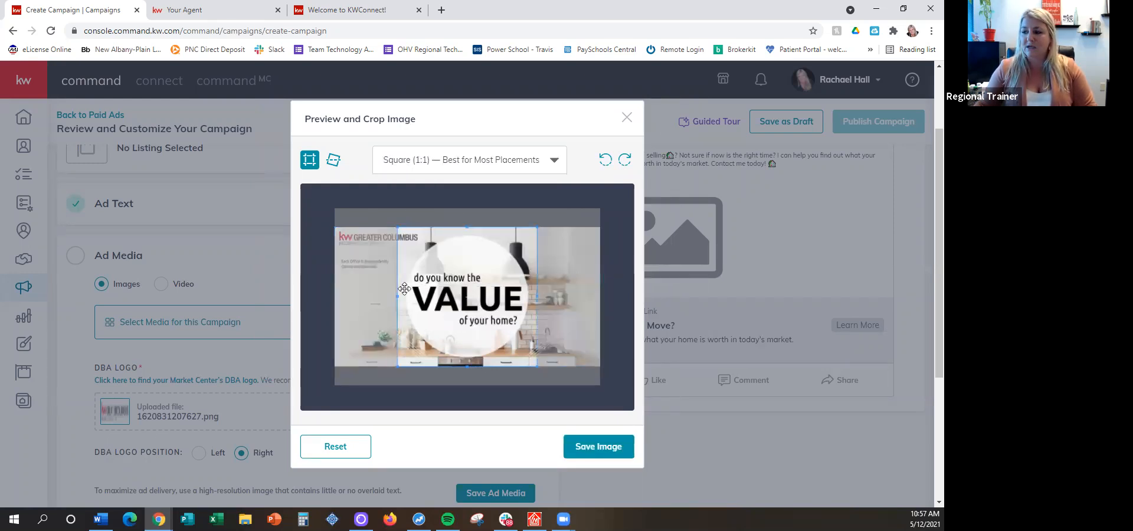
{"action": "left_click", "coordinate": [419, 165]}
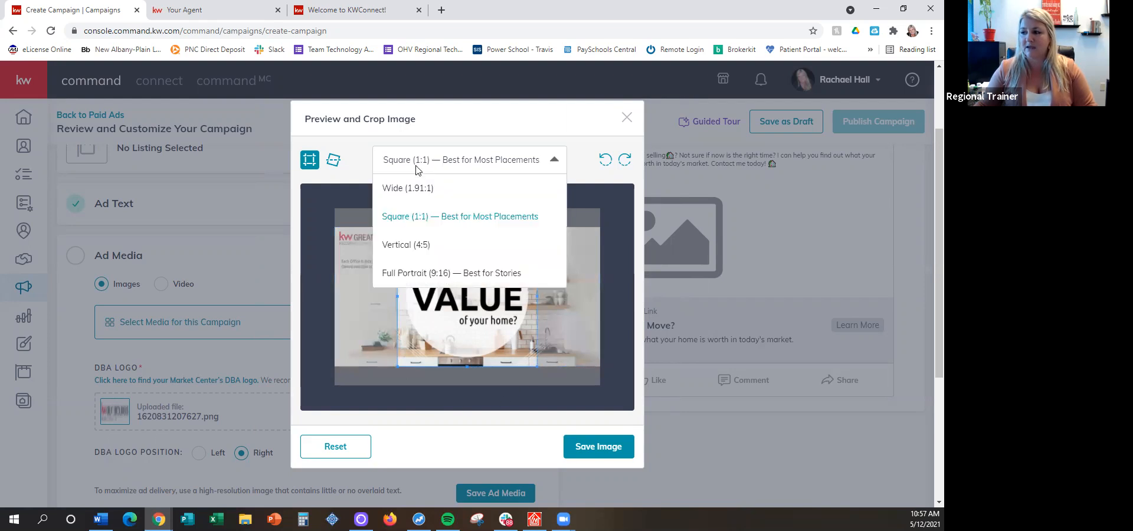
{"action": "left_click", "coordinate": [394, 253]}
{"action": "left_click", "coordinate": [482, 171]}
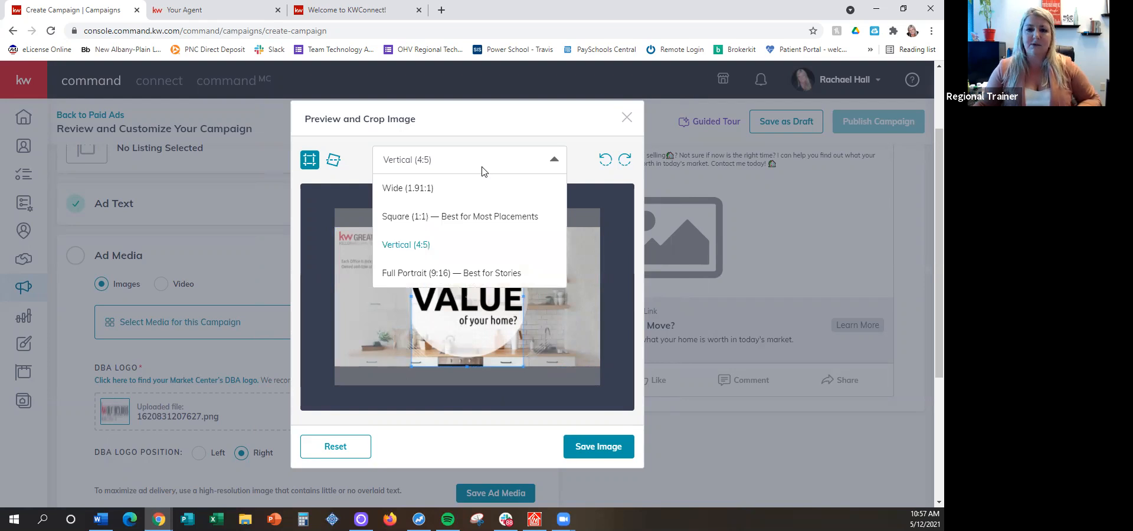
{"action": "left_click", "coordinate": [384, 190]}
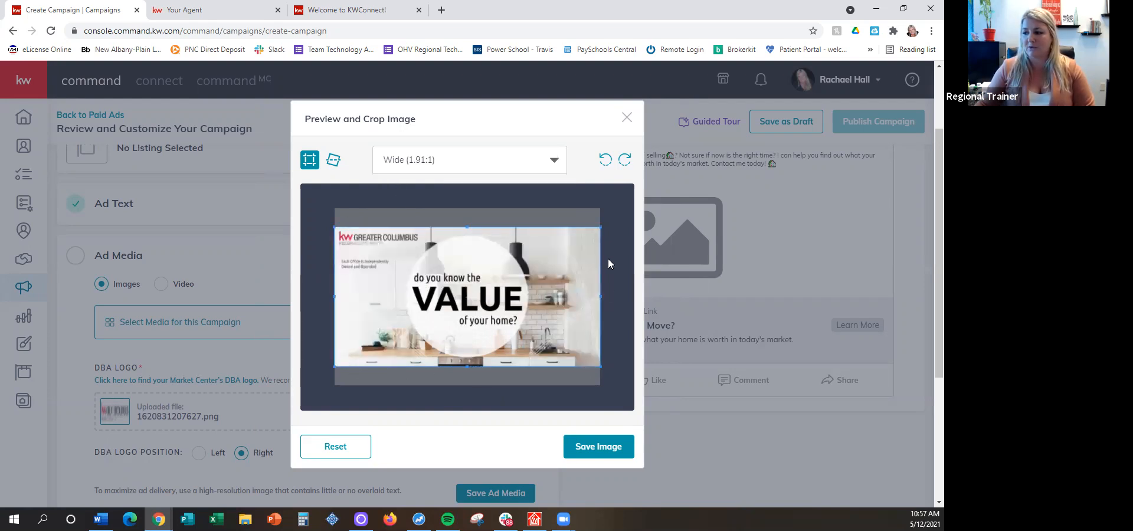
{"action": "left_click", "coordinate": [583, 459]}
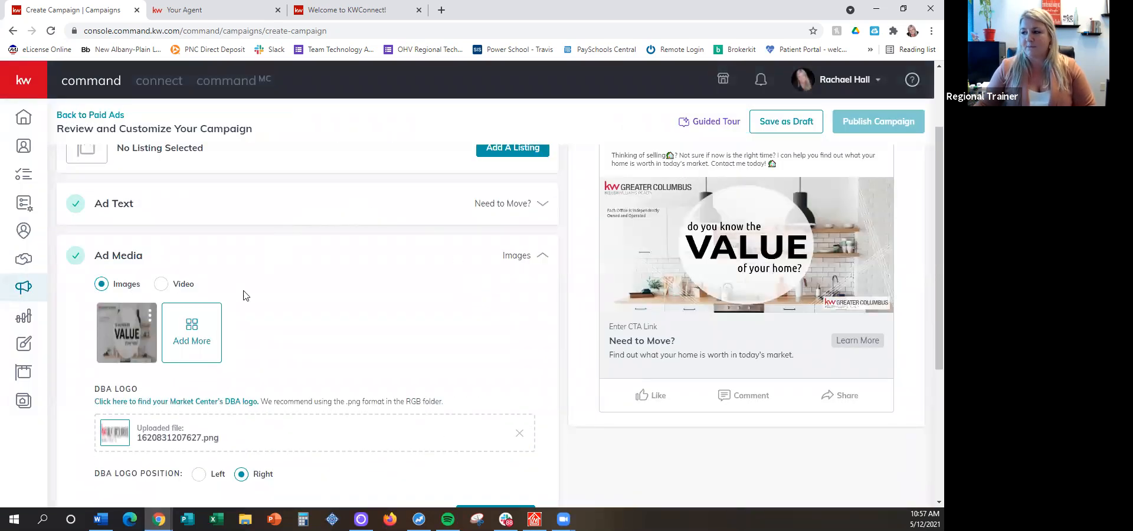
Add the Home Value 2 design from the design library as the second ad image, saved in the Wide (1.91:1) crop
{"action": "left_click", "coordinate": [193, 341]}
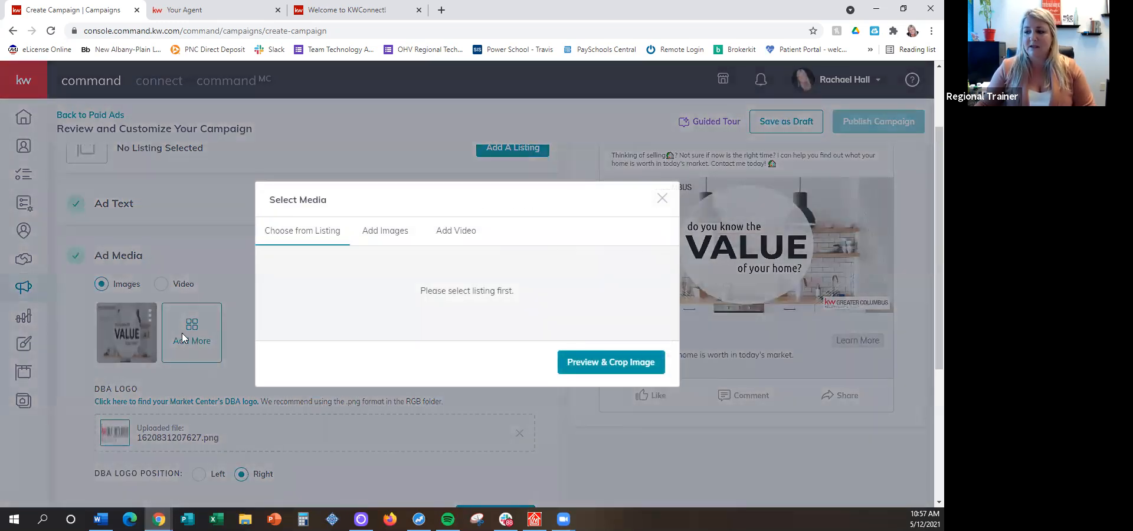
{"action": "left_click", "coordinate": [376, 230]}
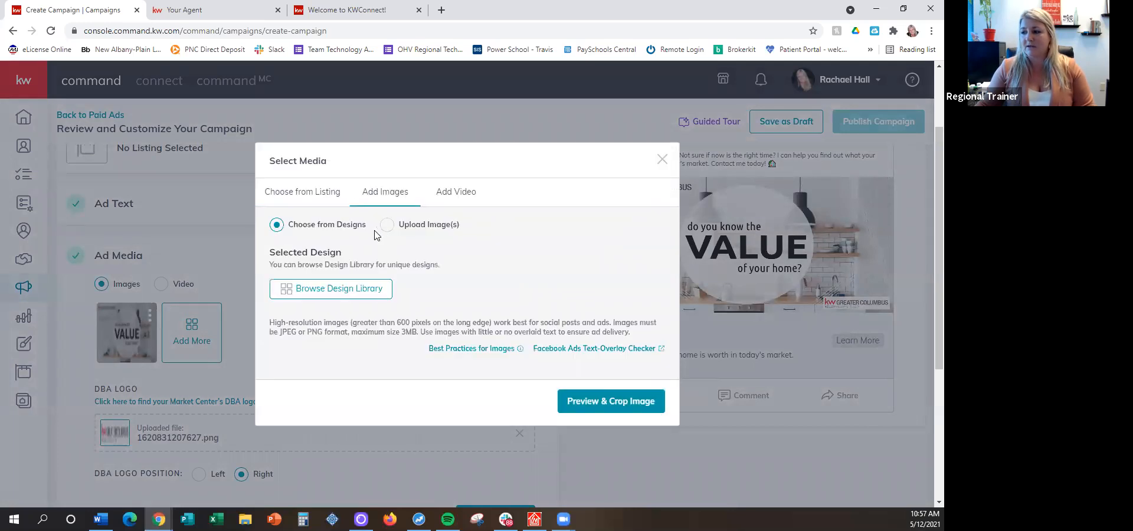
{"action": "left_click", "coordinate": [330, 290]}
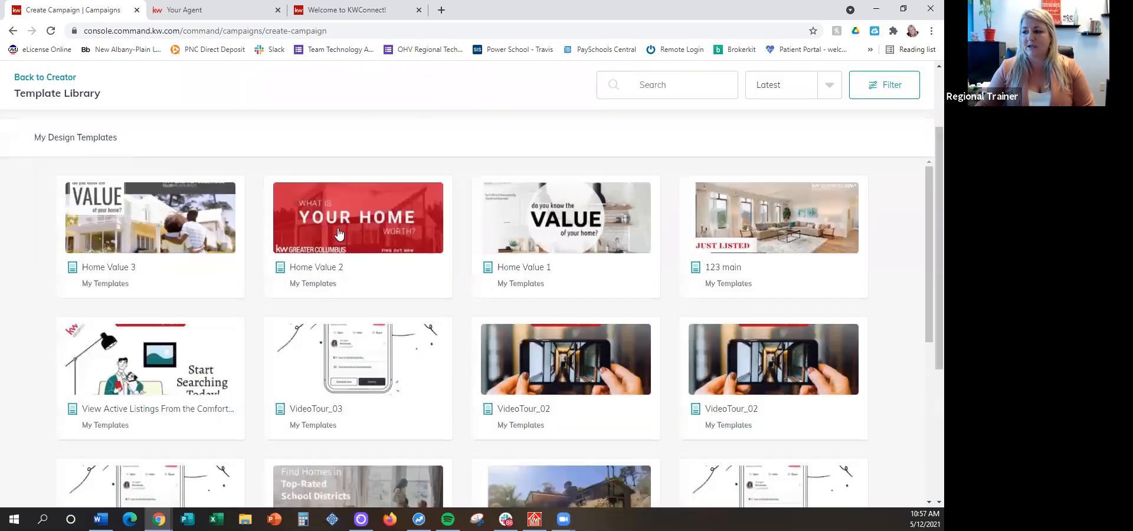
{"action": "left_click", "coordinate": [324, 235]}
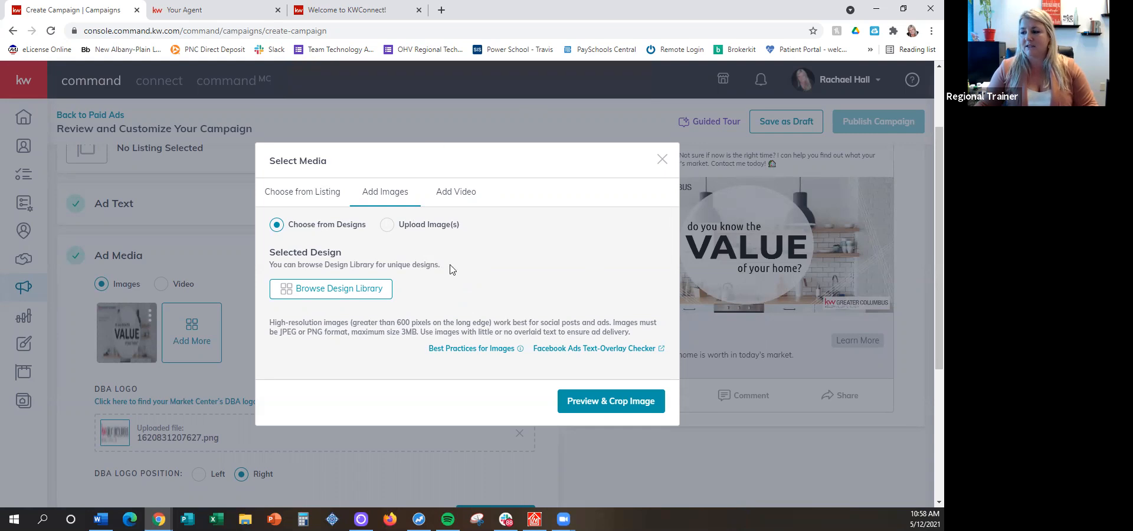
{"action": "left_click", "coordinate": [321, 293]}
{"action": "left_click", "coordinate": [349, 225]}
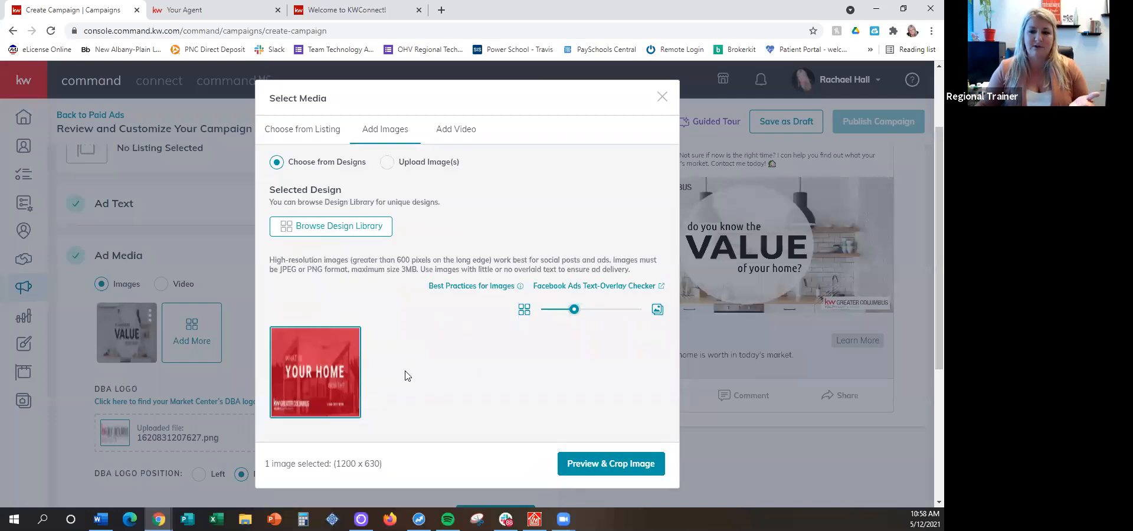
{"action": "left_click", "coordinate": [589, 464]}
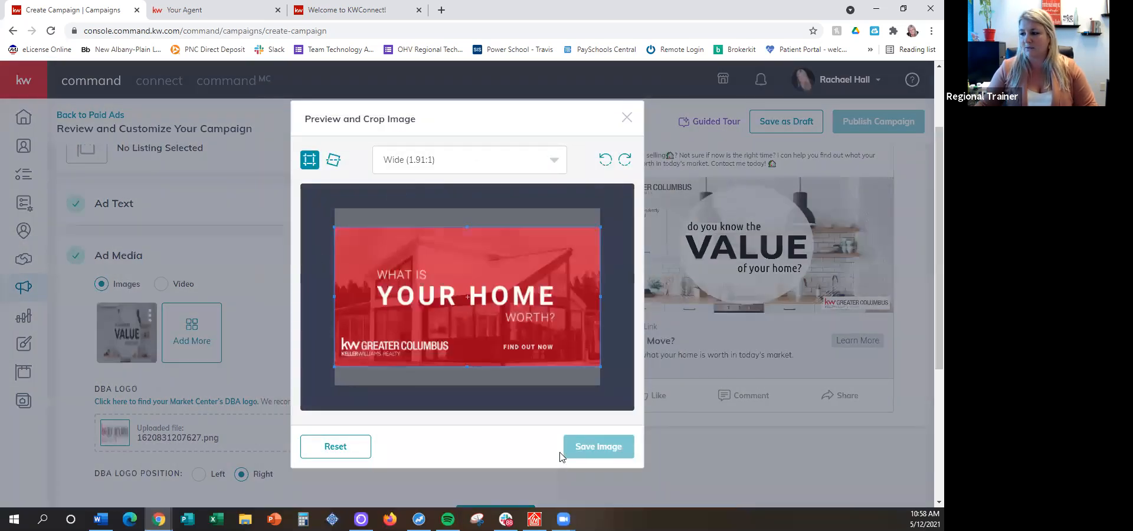
{"action": "left_click", "coordinate": [599, 452]}
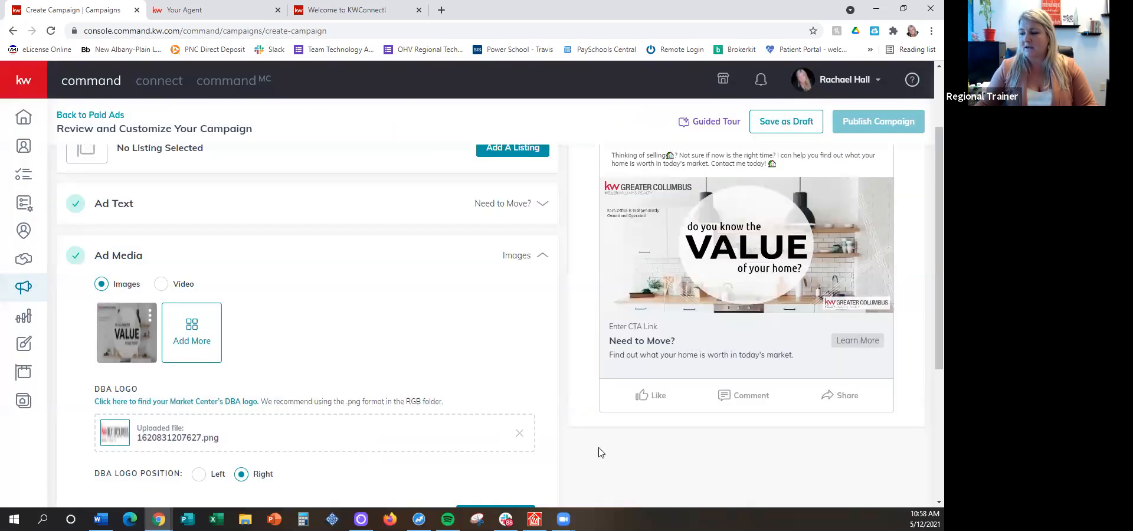
{"action": "left_click_drag", "start_coordinate": [778, 299], "coordinate": [646, 307]}
{"action": "mouse_move", "coordinate": [830, 292]}
{"action": "left_mouse_down"}
{"action": "mouse_move", "coordinate": [625, 294]}
{"action": "mouse_move", "coordinate": [770, 308]}
{"action": "mouse_move", "coordinate": [849, 301]}
{"action": "left_mouse_up"}
{"action": "left_click", "coordinate": [320, 309]}
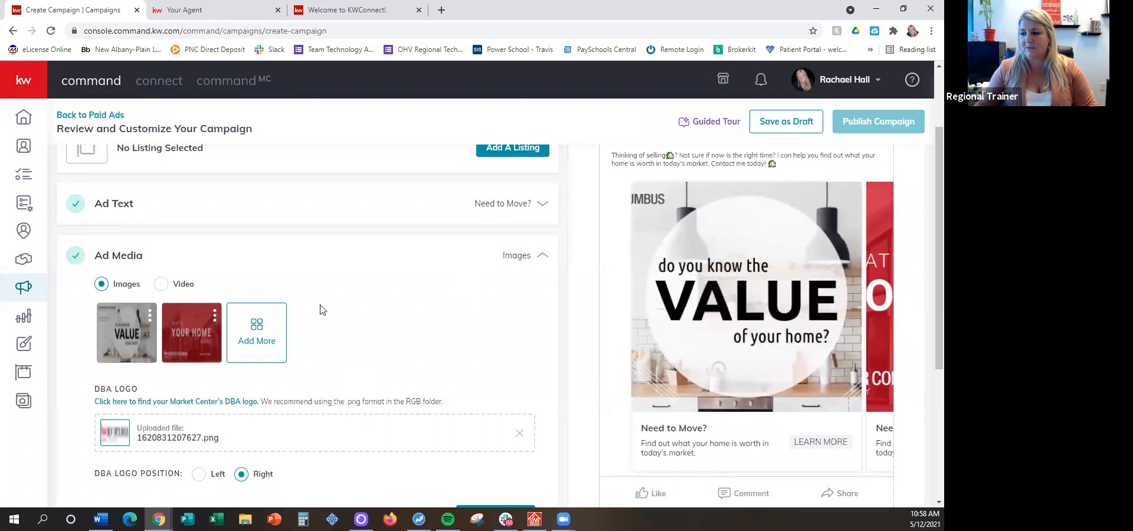
Add the Home Value 3 design as the third ad image in the Wide (1.91:1) crop and browse the carousel preview
{"action": "left_click", "coordinate": [242, 328]}
{"action": "left_click", "coordinate": [606, 364]}
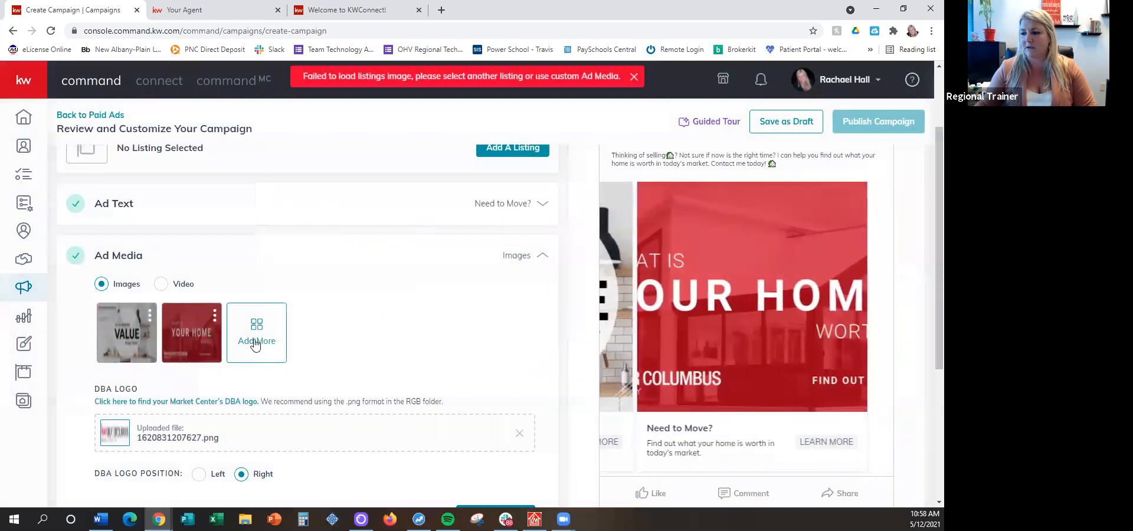
{"action": "left_click", "coordinate": [255, 345]}
{"action": "left_click", "coordinate": [381, 235]}
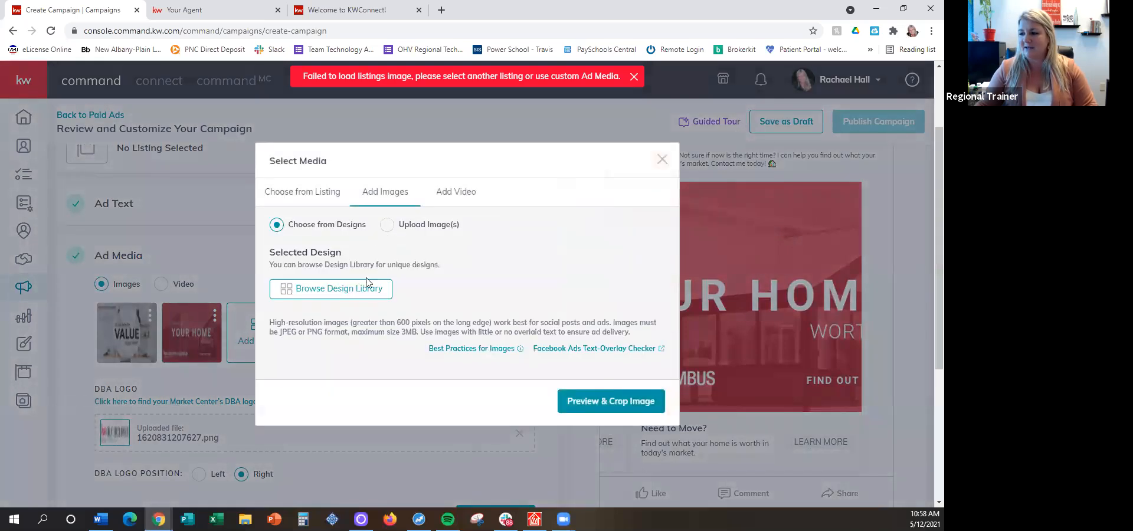
{"action": "left_click", "coordinate": [341, 293]}
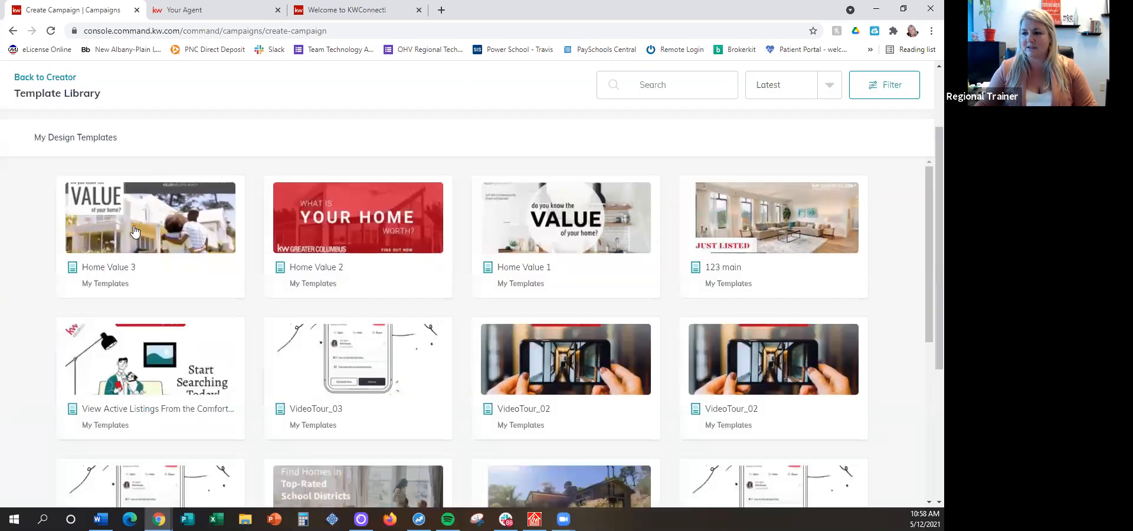
{"action": "left_click", "coordinate": [134, 231]}
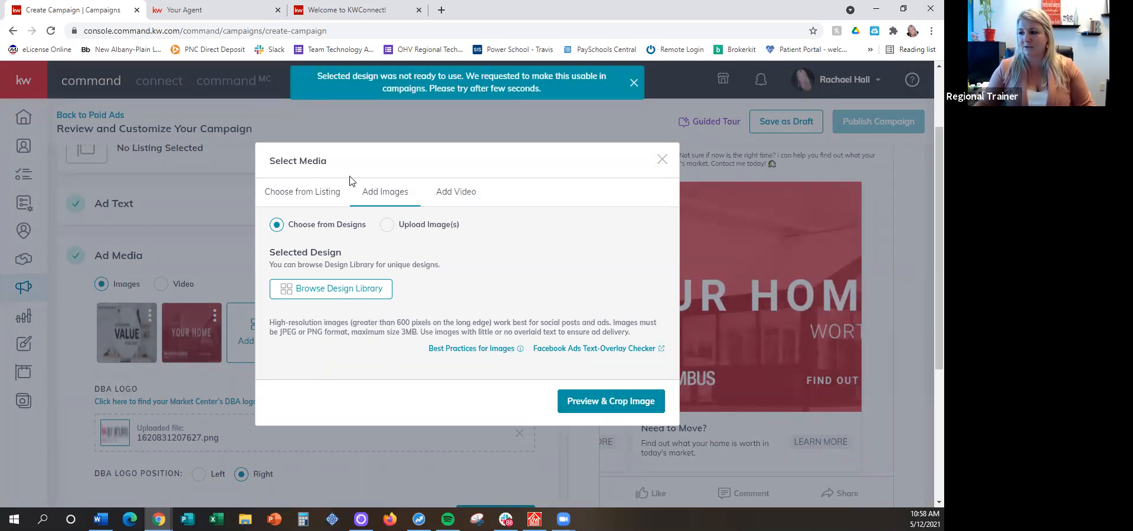
{"action": "left_click", "coordinate": [309, 289]}
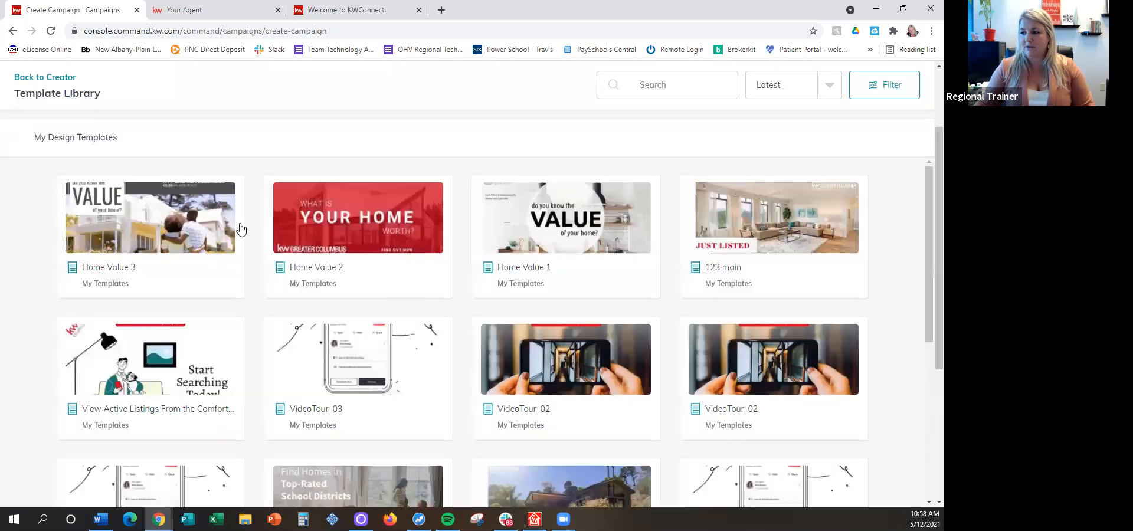
{"action": "left_click", "coordinate": [214, 235]}
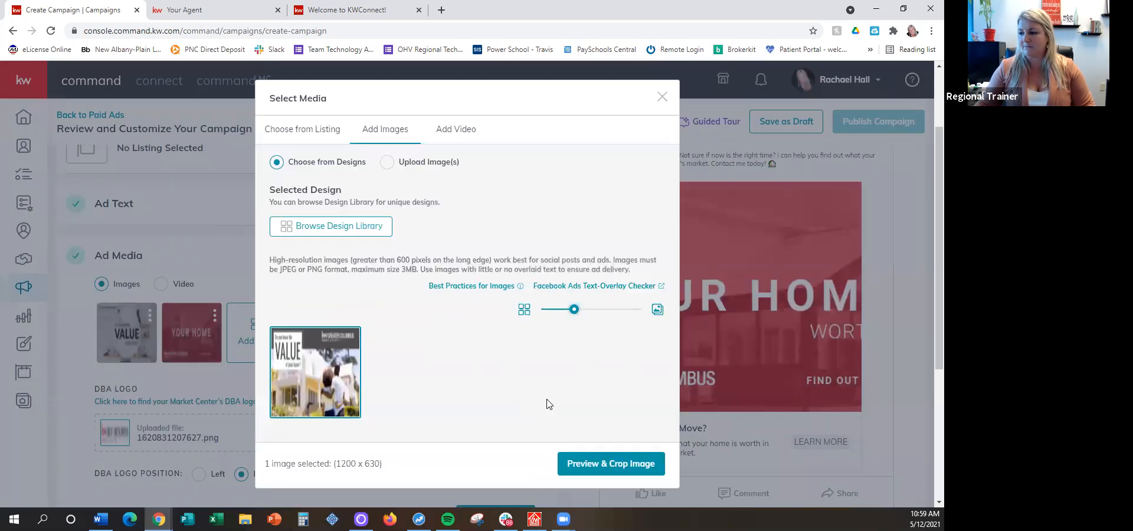
{"action": "left_click", "coordinate": [610, 471]}
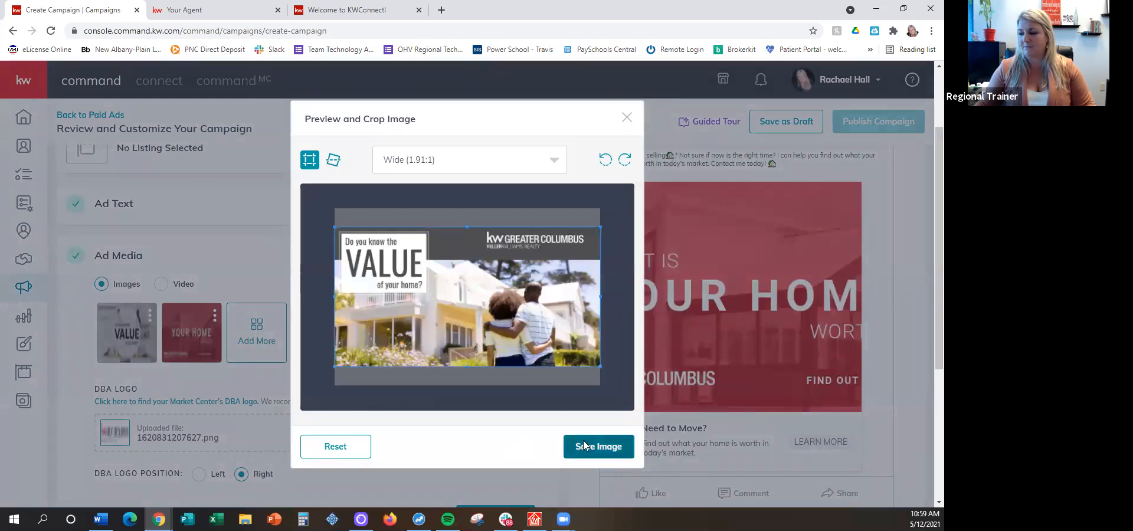
{"action": "left_click", "coordinate": [585, 447]}
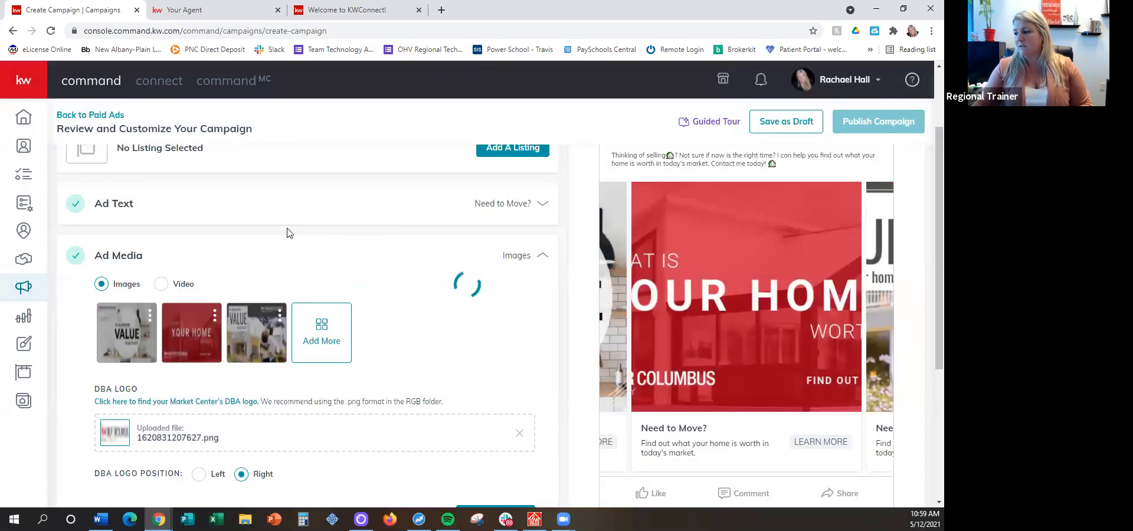
{"action": "left_click_drag", "start_coordinate": [642, 316], "coordinate": [888, 314]}
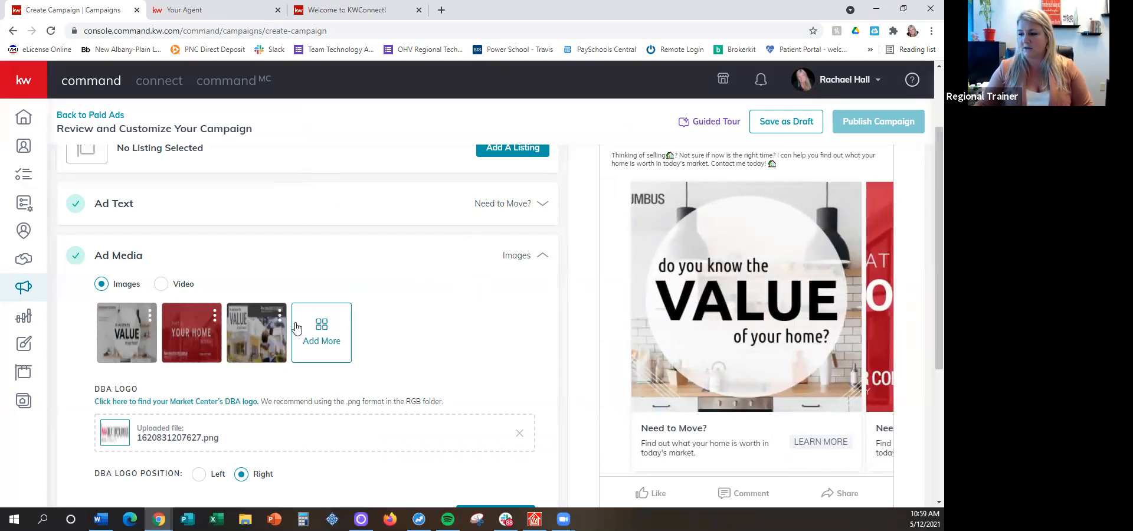
Remove the uploaded DBA logo file from the ad media and save the ad media
{"action": "scroll", "coordinate": [396, 251], "scroll_direction": "down", "scroll_amount": 2}
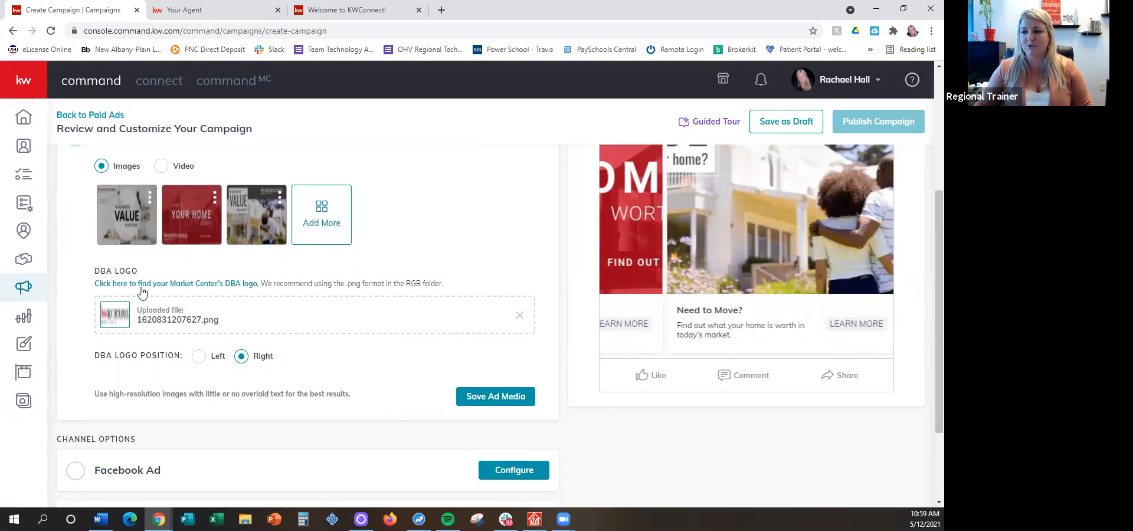
{"action": "left_click_drag", "start_coordinate": [93, 271], "coordinate": [144, 288]}
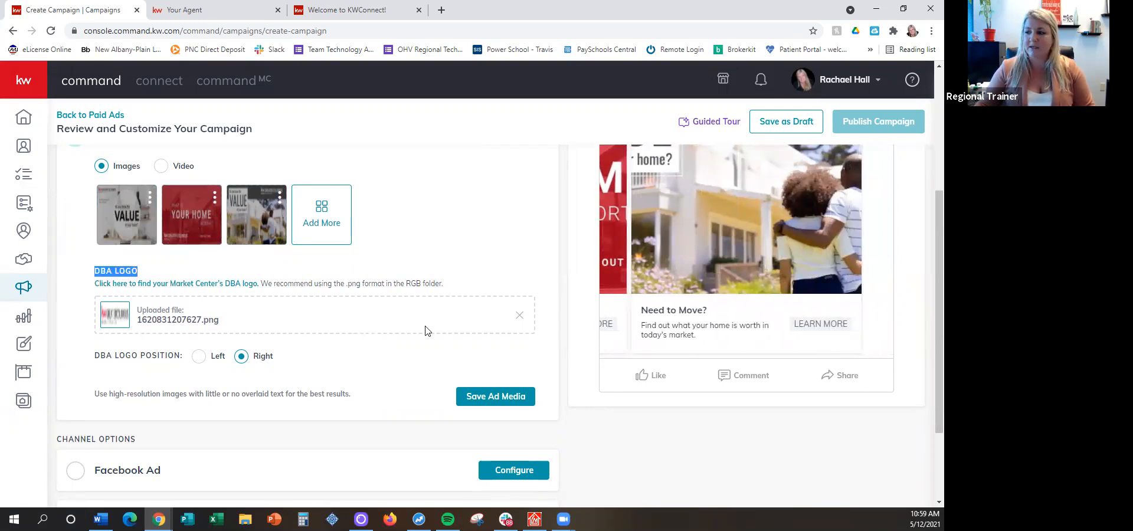
{"action": "left_click", "coordinate": [518, 316]}
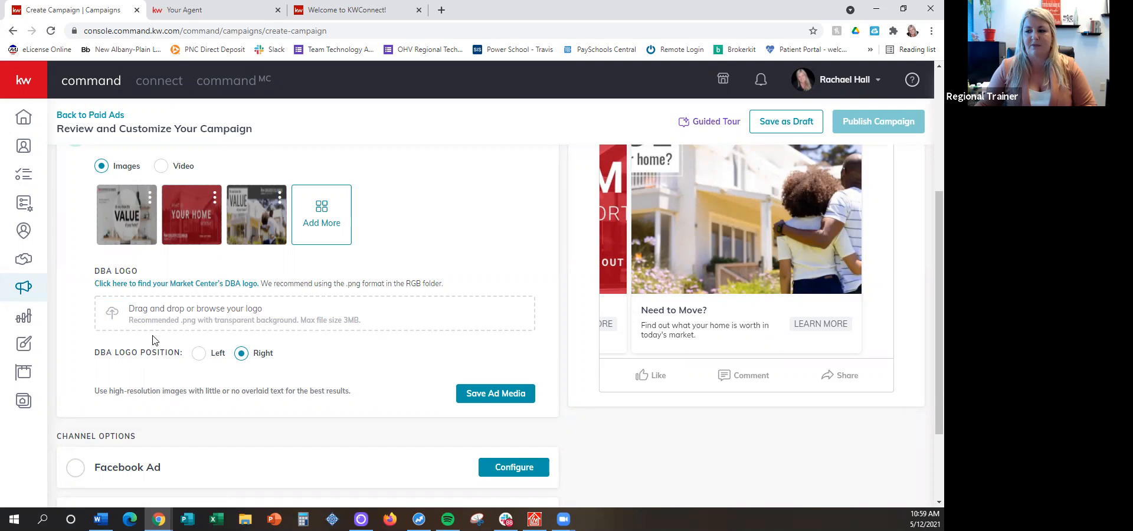
{"action": "left_click", "coordinate": [493, 395]}
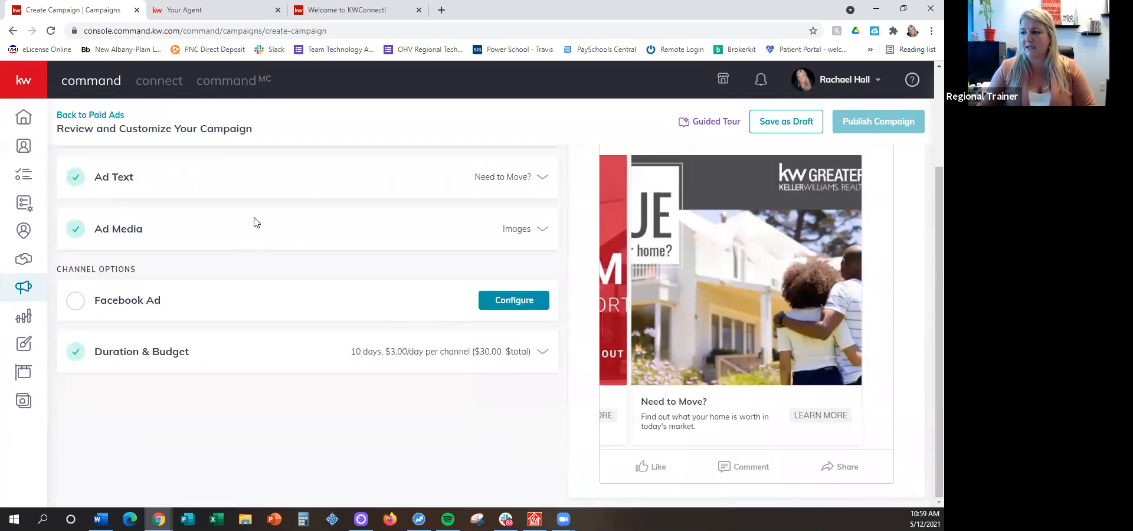
Configure the Facebook Ad channel and choose the agent's own Keller Williams Greater Columbus page to display the ad
{"action": "left_click", "coordinate": [511, 301]}
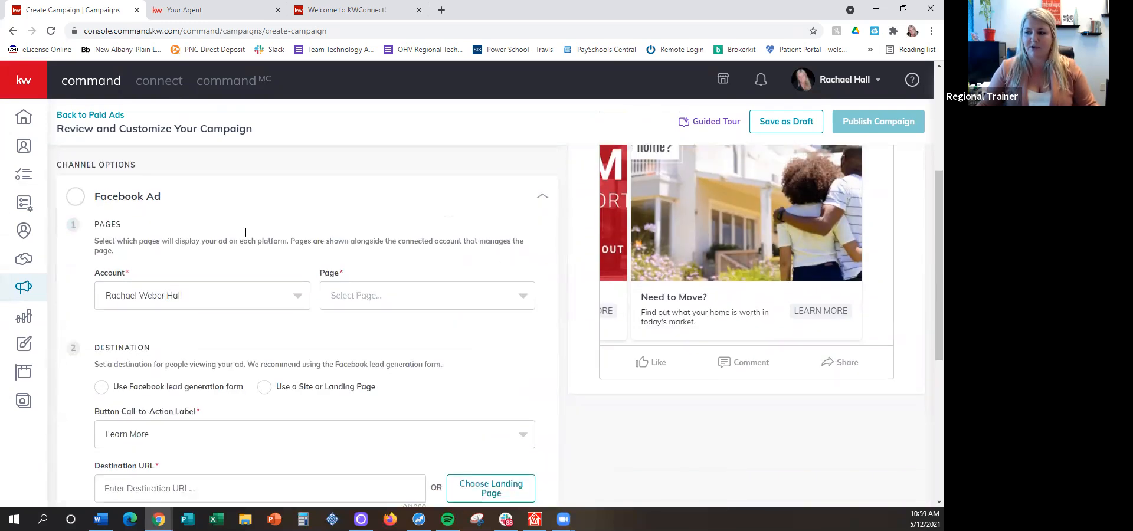
{"action": "left_click", "coordinate": [389, 299]}
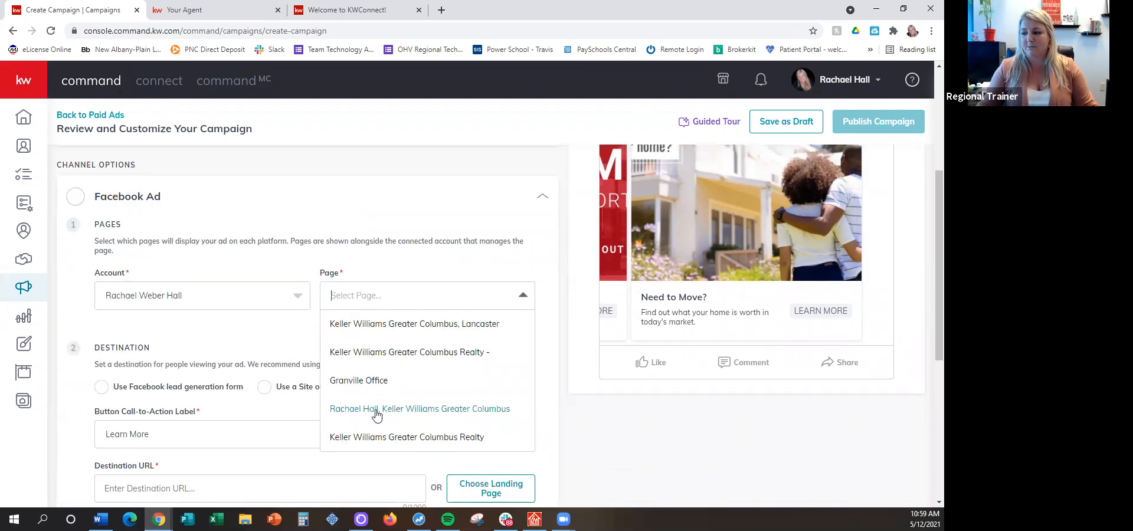
{"action": "left_click", "coordinate": [458, 410]}
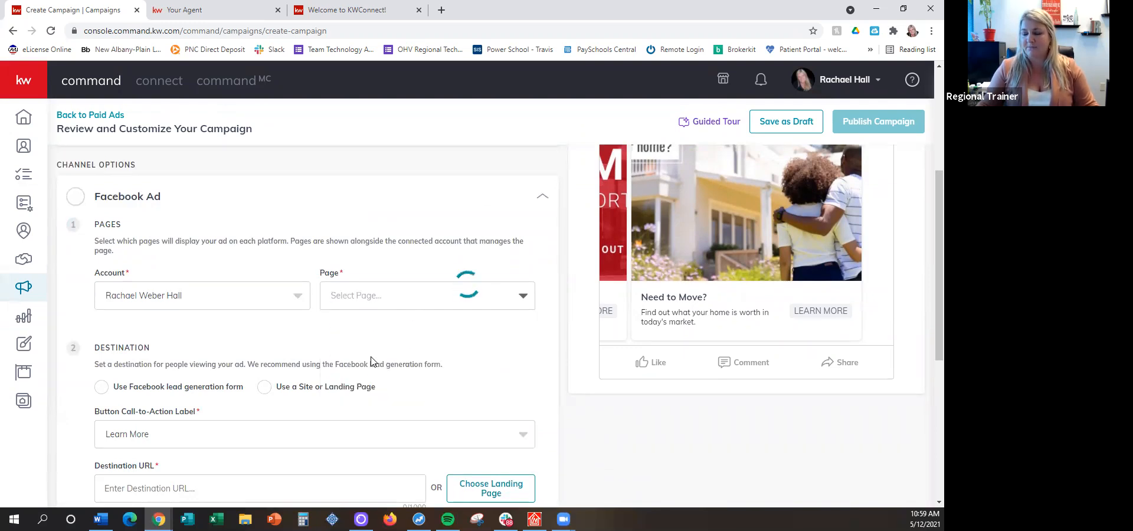
{"action": "scroll", "coordinate": [403, 219], "scroll_direction": "down", "scroll_amount": 2}
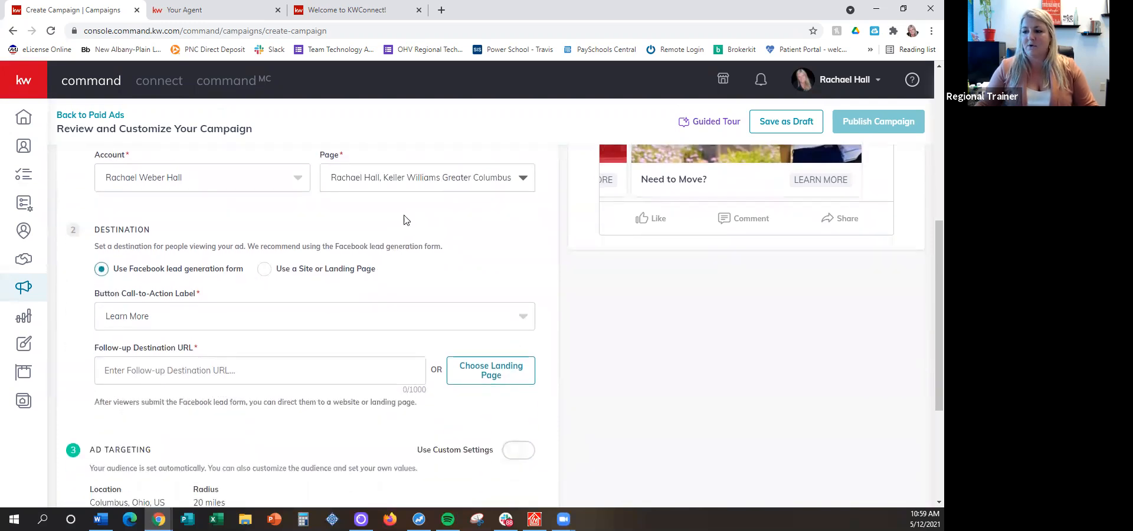
Switch to the agent's website and open its Contact Me page through the agent options
{"action": "left_click", "coordinate": [170, 9]}
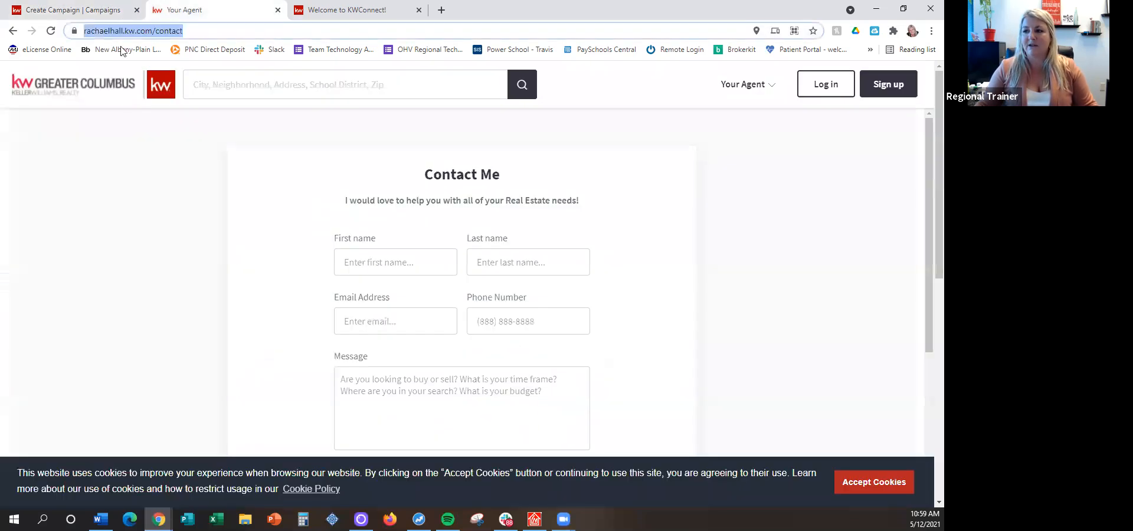
{"action": "left_click_drag", "start_coordinate": [424, 178], "coordinate": [513, 180]}
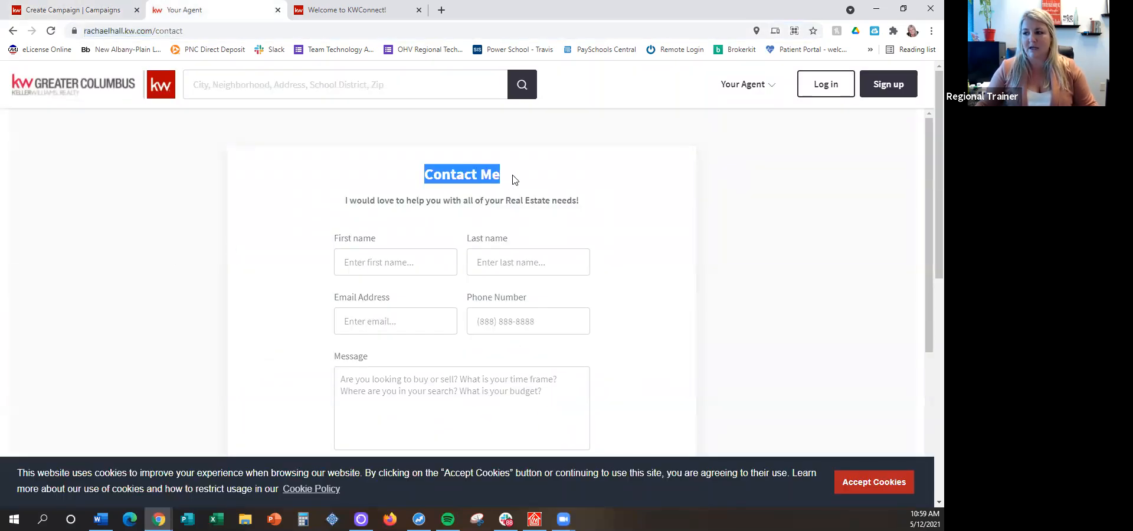
{"action": "left_click", "coordinate": [512, 177]}
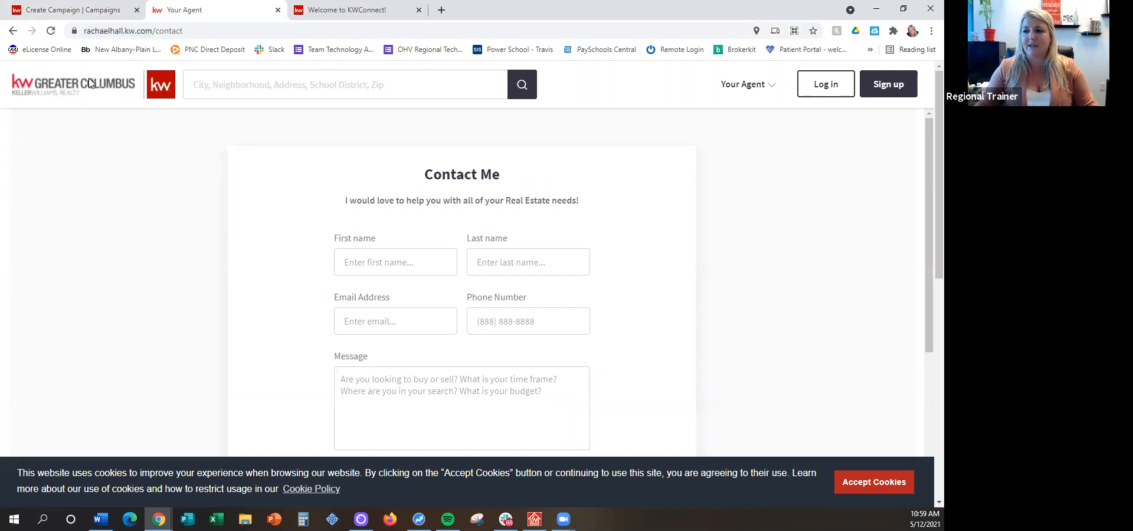
{"action": "left_click", "coordinate": [89, 32]}
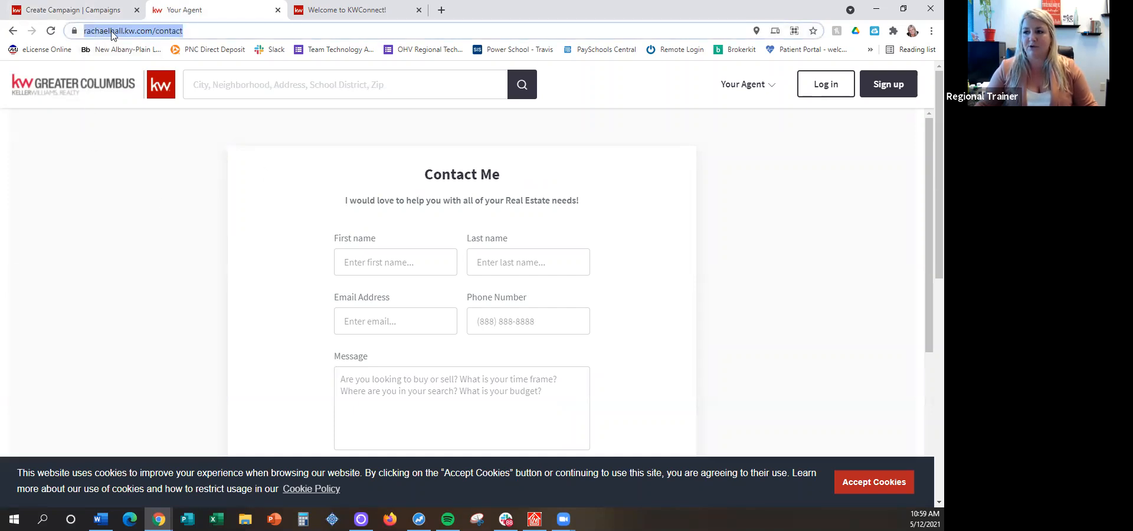
{"action": "left_click", "coordinate": [744, 84]}
{"action": "left_click", "coordinate": [688, 293]}
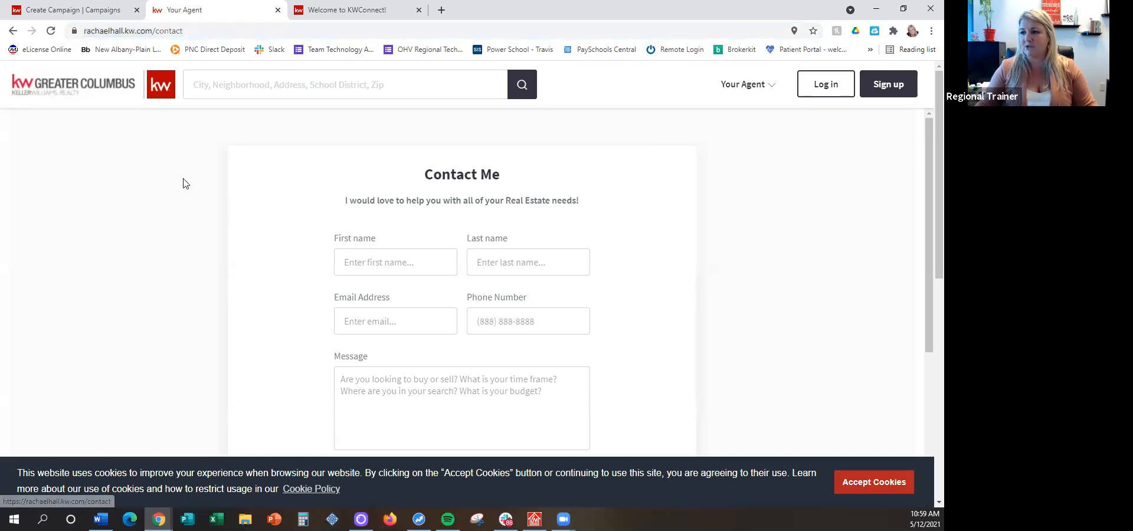
Copy the web address of the agent's contact page and paste it as the ad's Follow-up Destination URL
{"action": "left_click", "coordinate": [128, 32]}
{"action": "key", "text": "ctrl+c"}
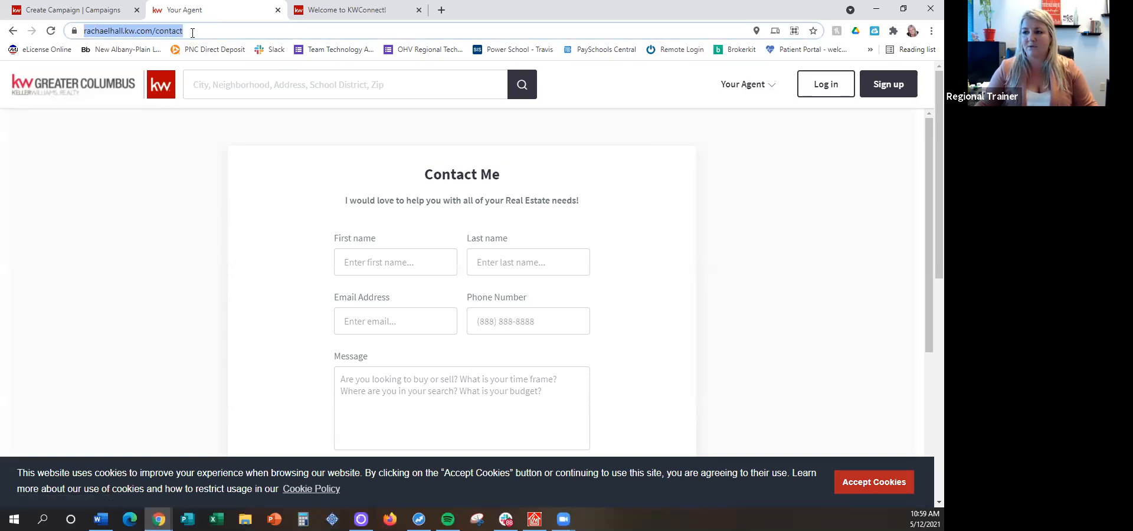
{"action": "right_click", "coordinate": [116, 32]}
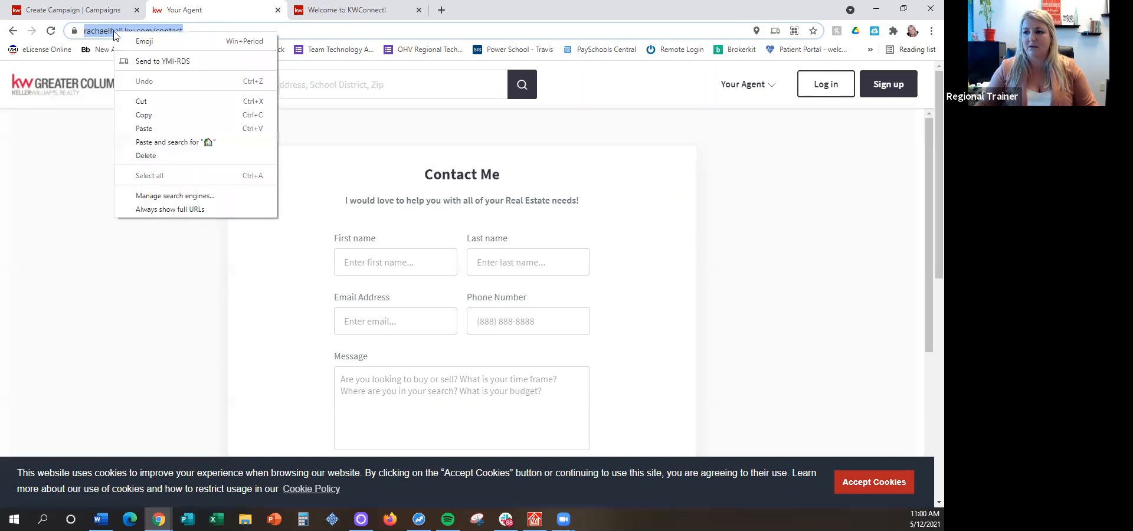
{"action": "left_click", "coordinate": [147, 114]}
{"action": "left_click", "coordinate": [60, 9]}
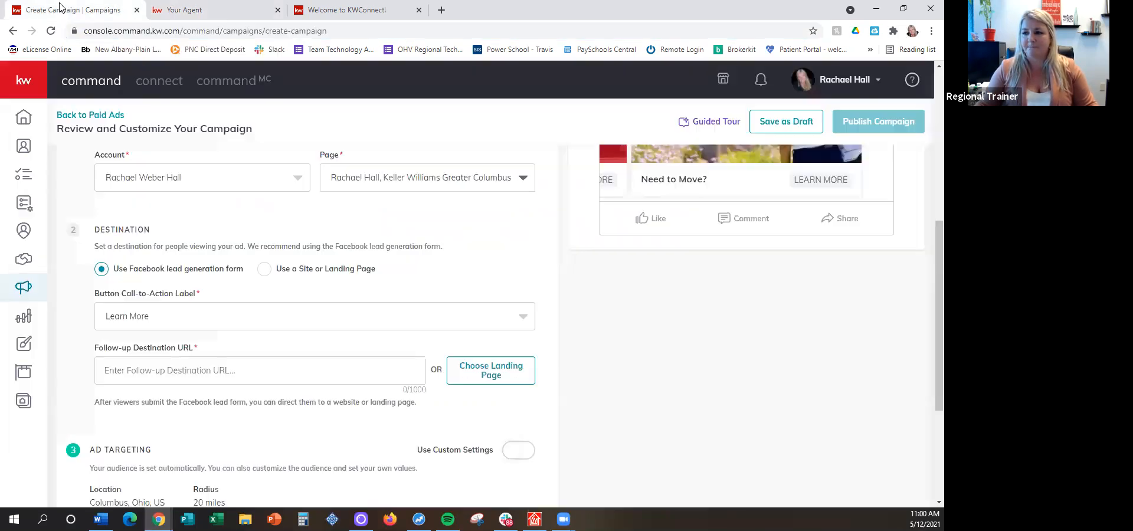
{"action": "left_click", "coordinate": [203, 367]}
{"action": "left_click_drag", "start_coordinate": [142, 375], "coordinate": [106, 374]}
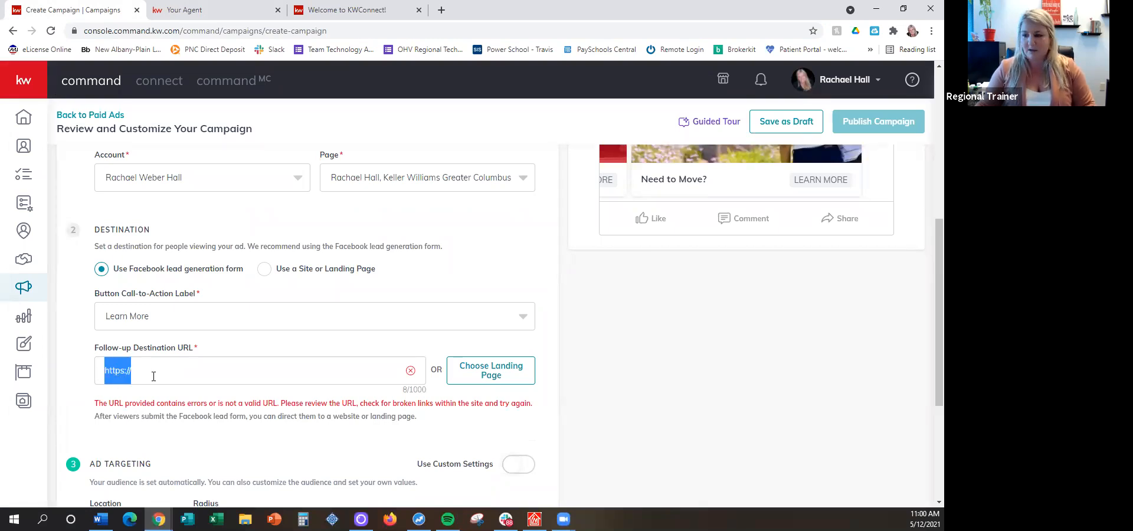
{"action": "right_click", "coordinate": [154, 376]}
{"action": "left_click", "coordinate": [190, 264]}
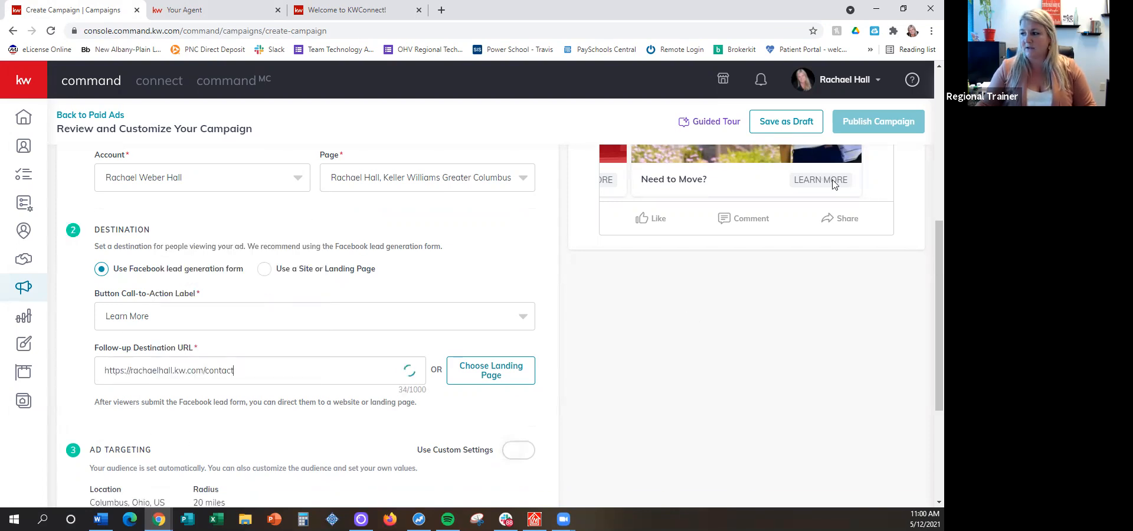
Look over the agent's contact page again, close the KWConnect logo page, and return to the campaign setup
{"action": "left_click", "coordinate": [337, 12]}
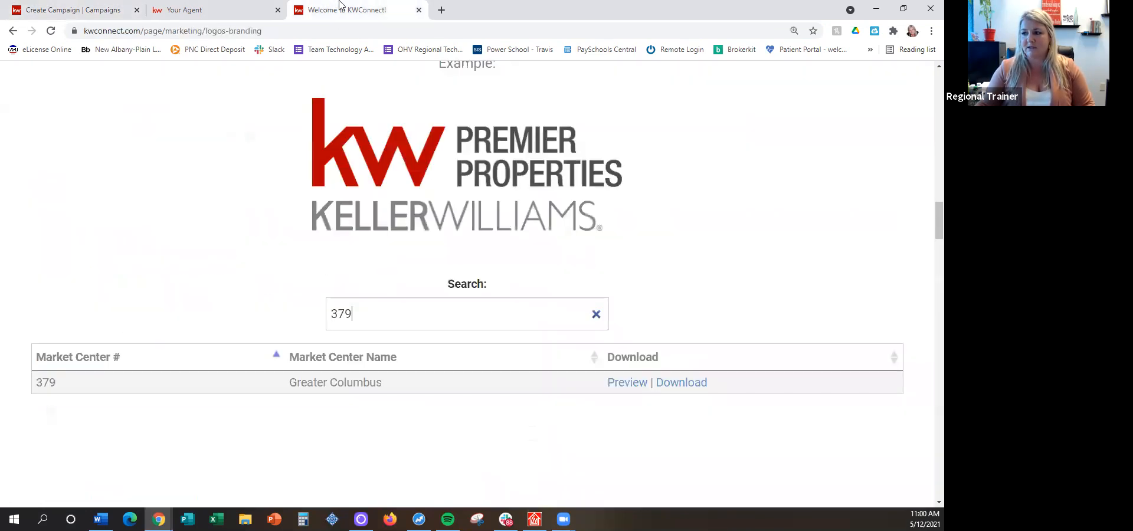
{"action": "left_click", "coordinate": [232, 5]}
{"action": "scroll", "coordinate": [501, 236], "scroll_direction": "down", "scroll_amount": 3}
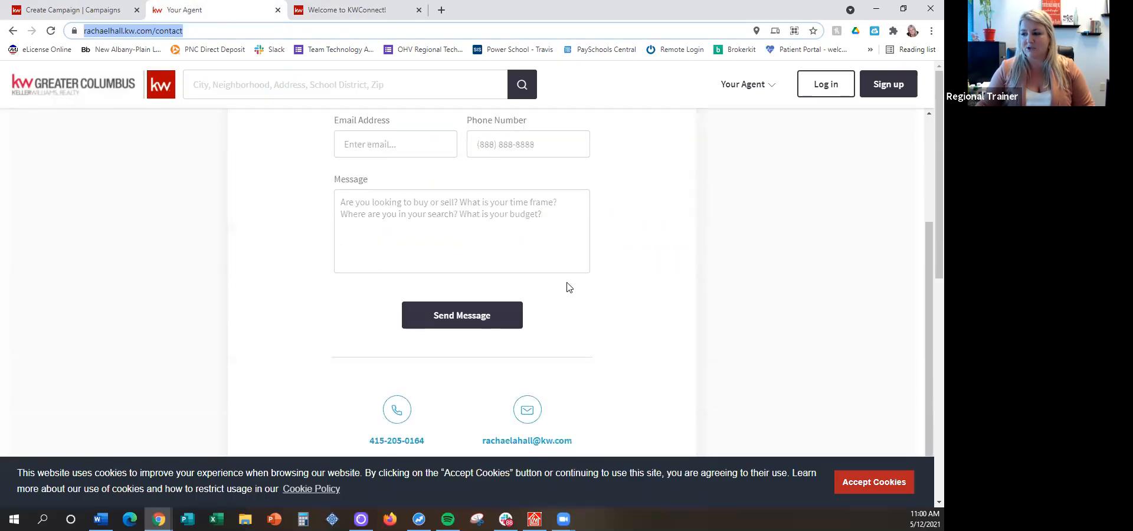
{"action": "scroll", "coordinate": [566, 287], "scroll_direction": "up", "scroll_amount": 5}
{"action": "left_click", "coordinate": [419, 10]}
{"action": "left_click", "coordinate": [108, 5]}
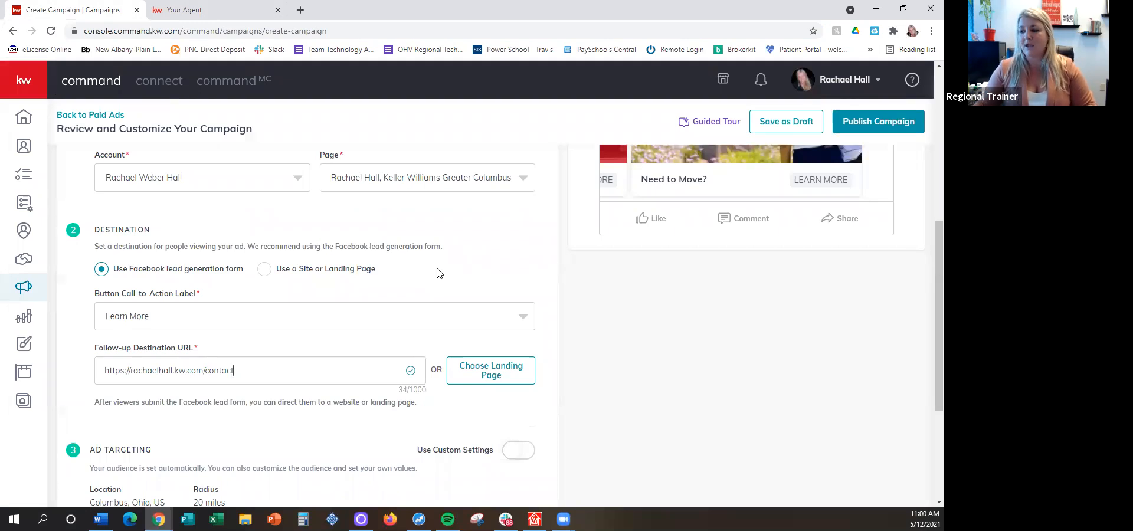
Turn on custom ad targeting and target Westerville, Ohio, with a radius of 30 miles
{"action": "scroll", "coordinate": [423, 284], "scroll_direction": "down", "scroll_amount": 3}
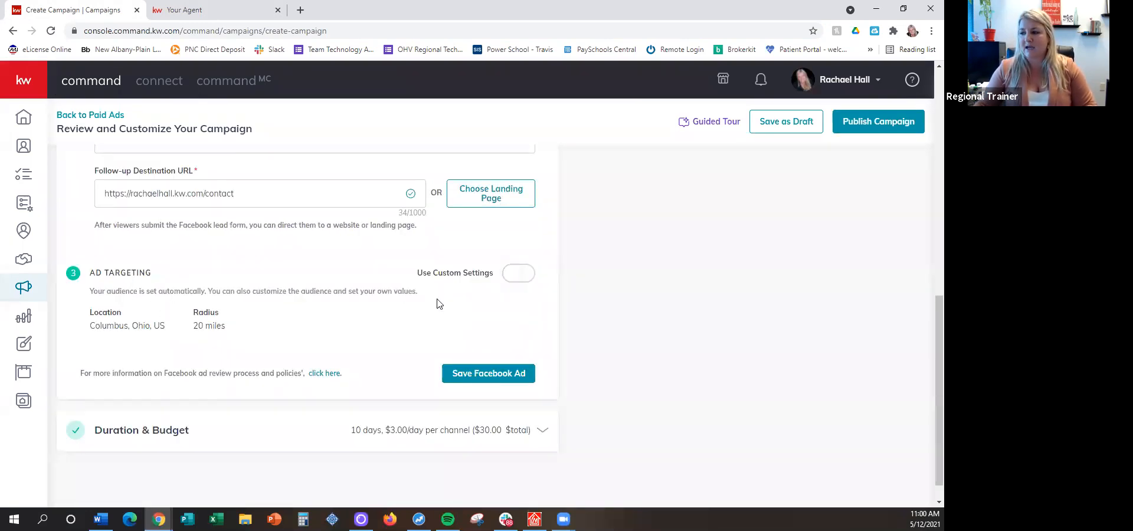
{"action": "left_click", "coordinate": [521, 274]}
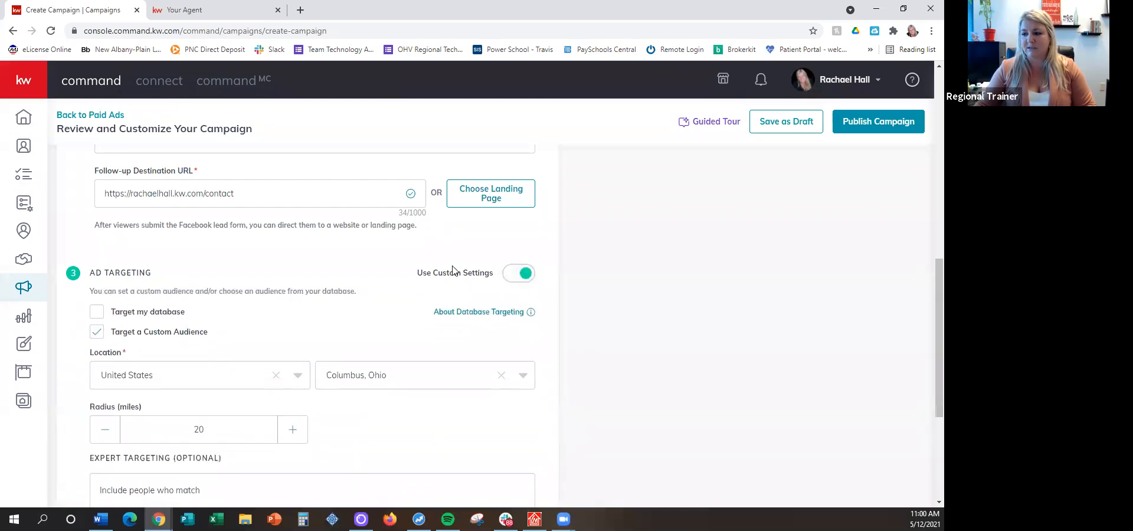
{"action": "scroll", "coordinate": [455, 260], "scroll_direction": "down", "scroll_amount": 2}
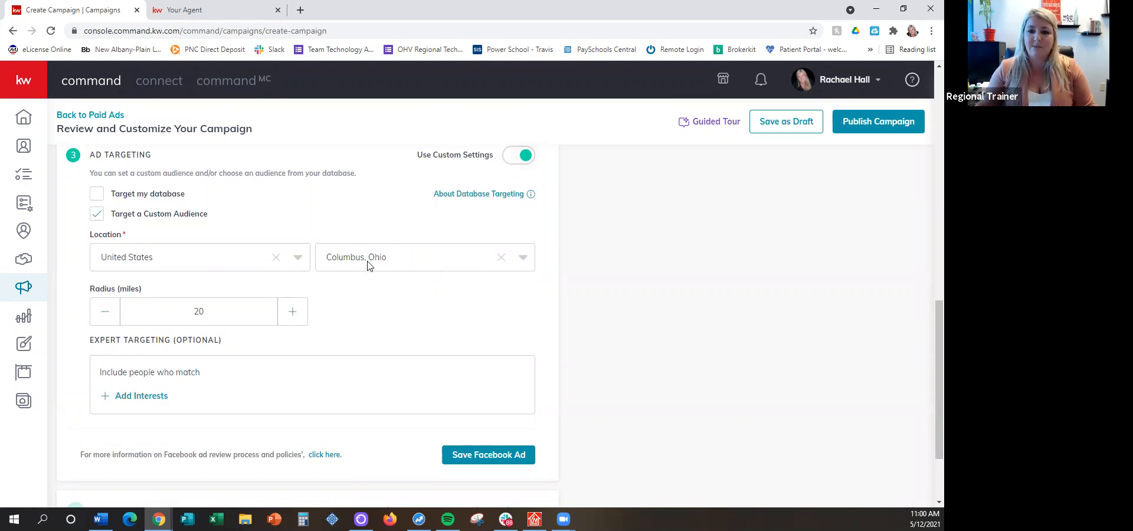
{"action": "left_click", "coordinate": [501, 258]}
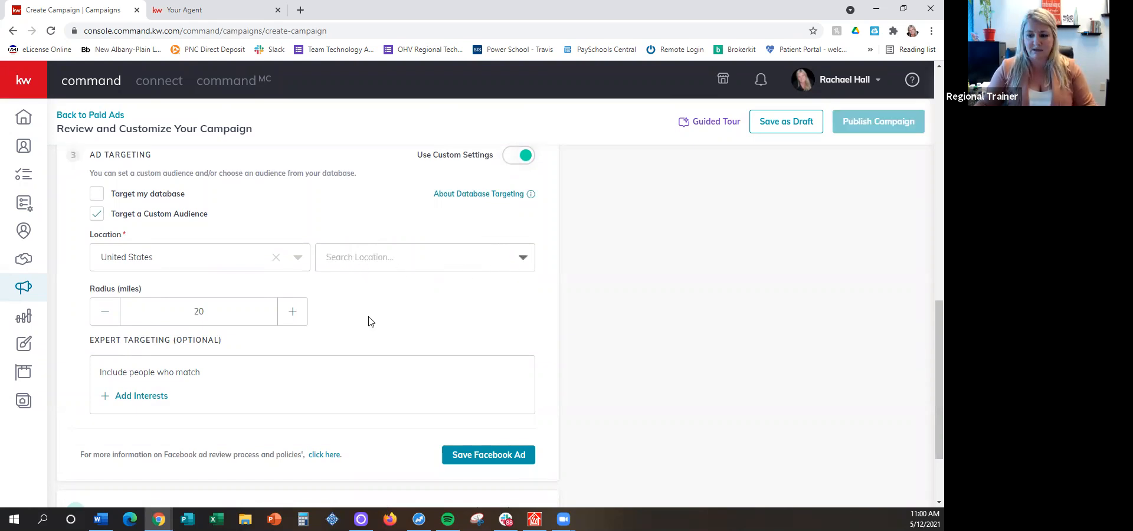
{"action": "type", "text": "westerville, ohio"}
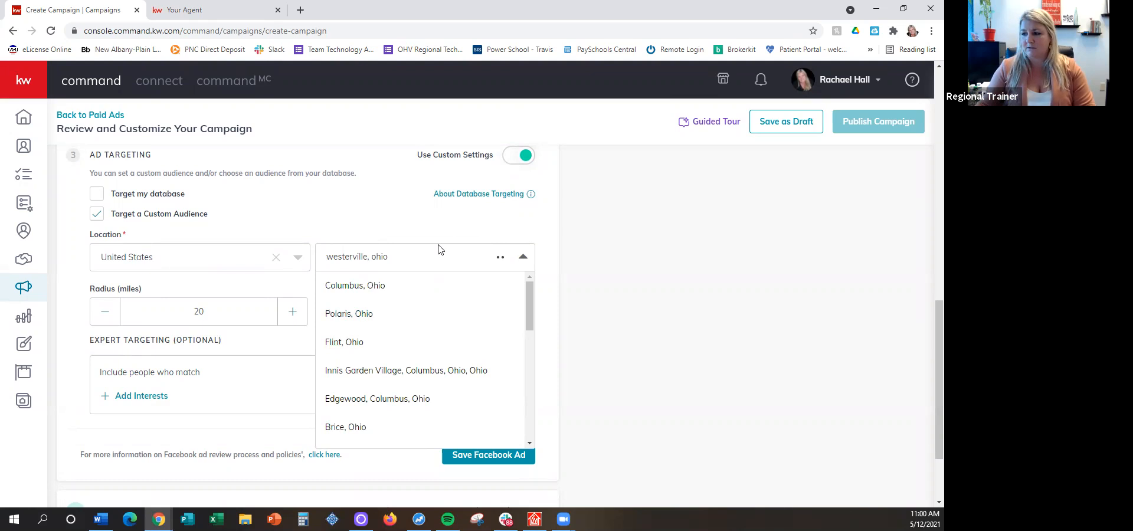
{"action": "left_click", "coordinate": [385, 287]}
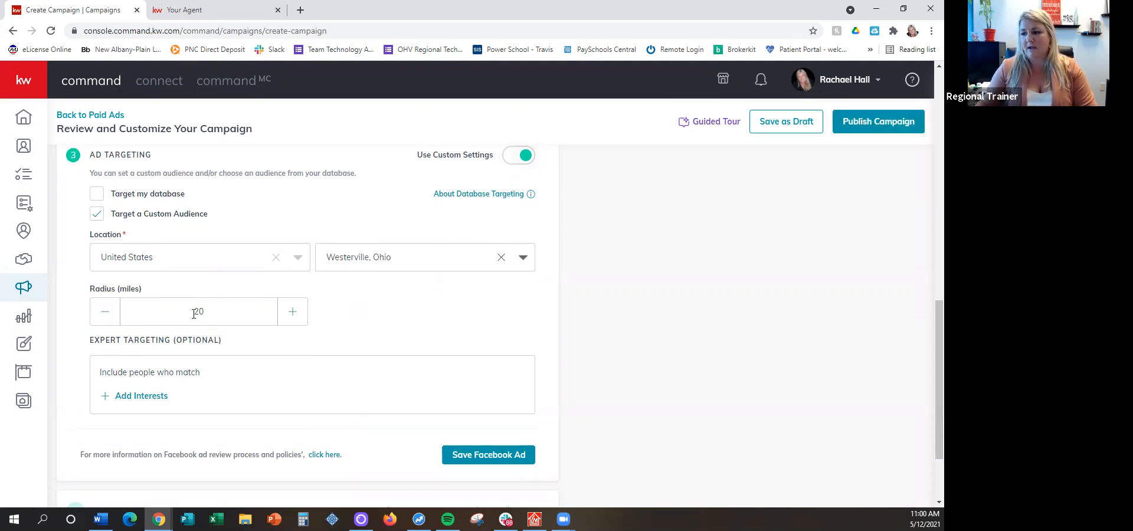
{"action": "left_click_drag", "start_coordinate": [227, 318], "coordinate": [165, 312]}
{"action": "type", "text": "30"}
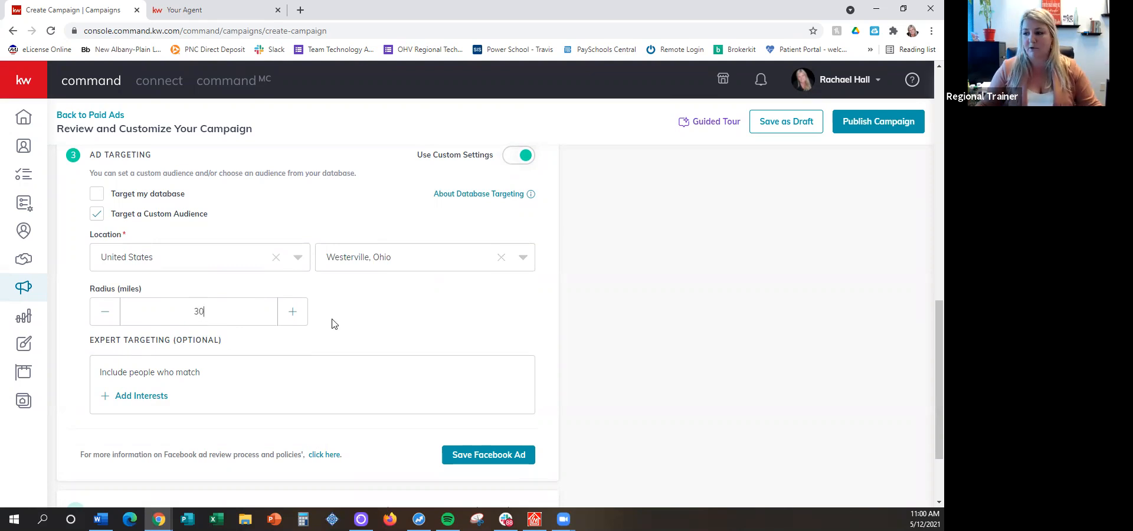
Search the expert targeting interests for realtor.com and zillow, and select Realtor.com and Zillow
{"action": "scroll", "coordinate": [341, 322], "scroll_direction": "down", "scroll_amount": 1}
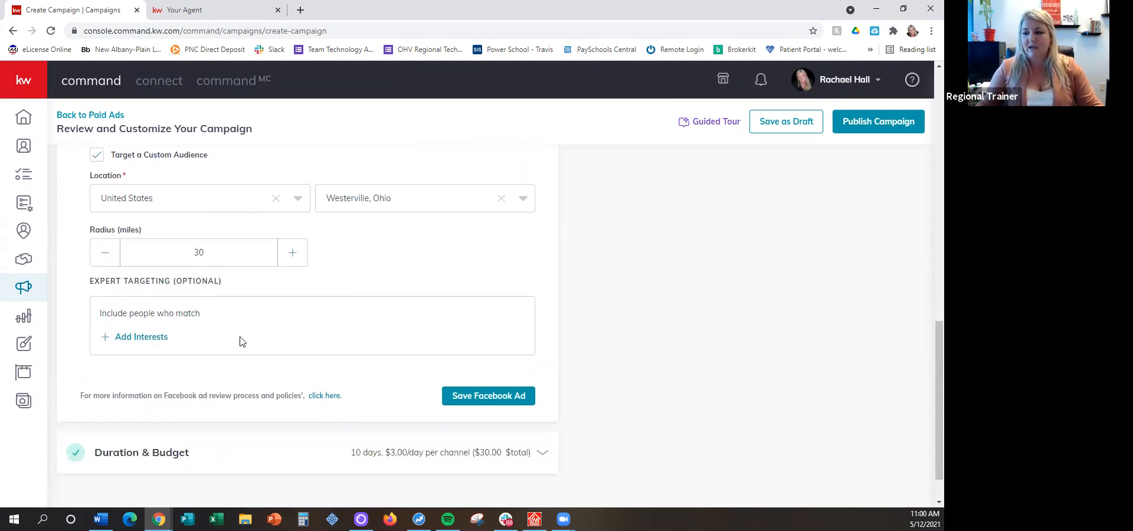
{"action": "left_click", "coordinate": [147, 338]}
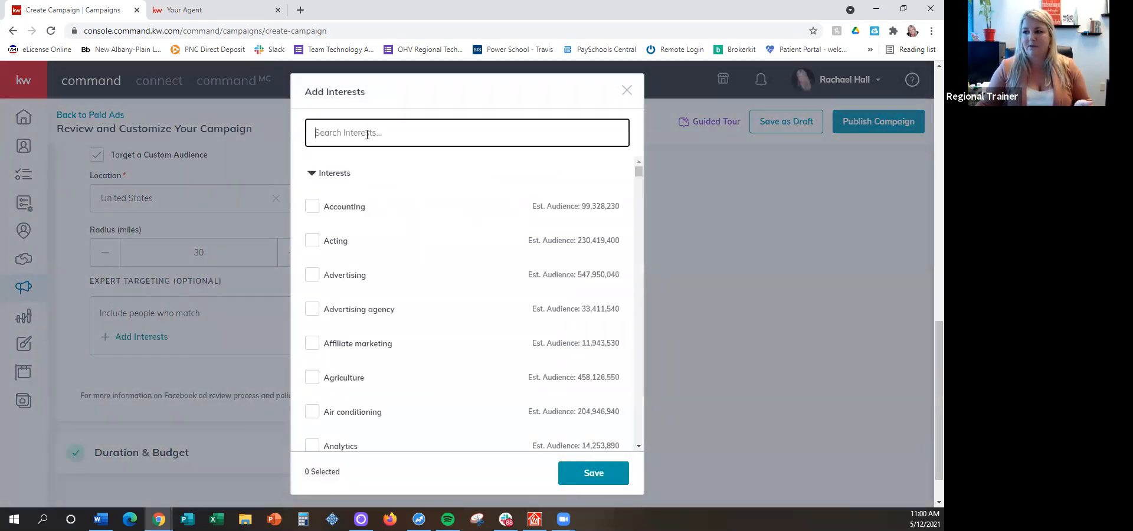
{"action": "type", "text": "realtor.com"}
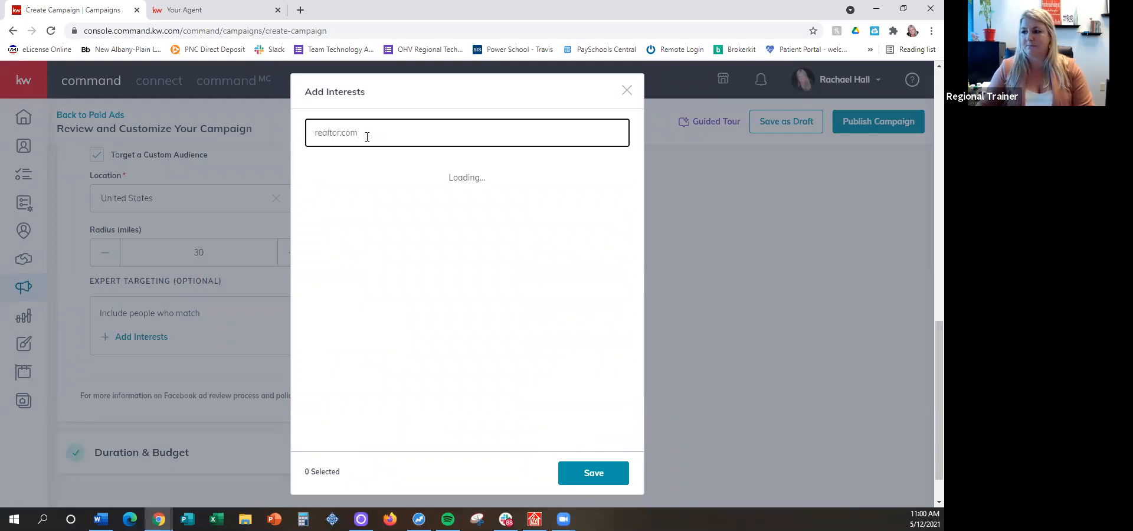
{"action": "left_click", "coordinate": [311, 172]}
{"action": "triple_click", "coordinate": [370, 127]}
{"action": "type", "text": "zillow"}
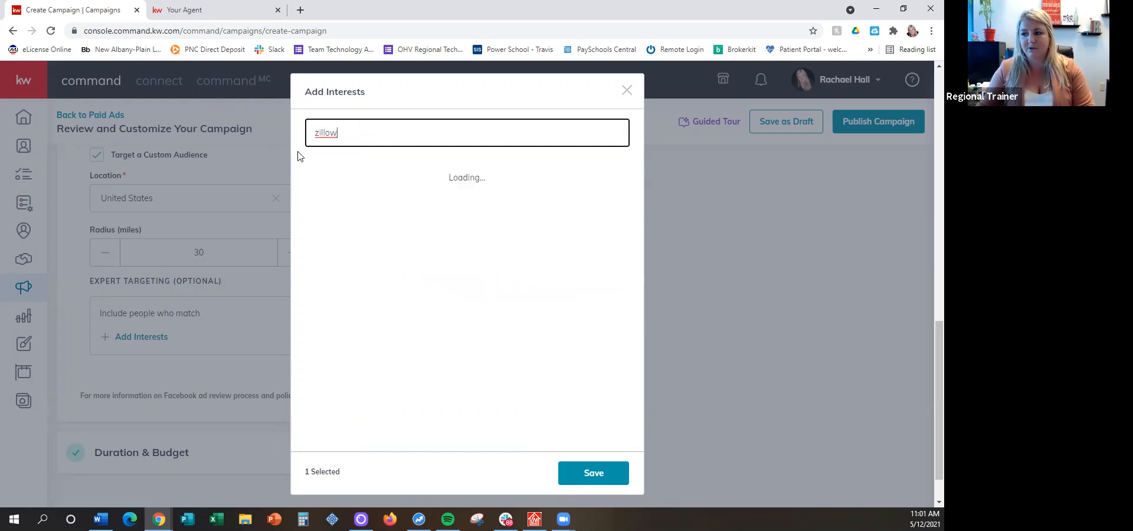
{"action": "left_click", "coordinate": [311, 173]}
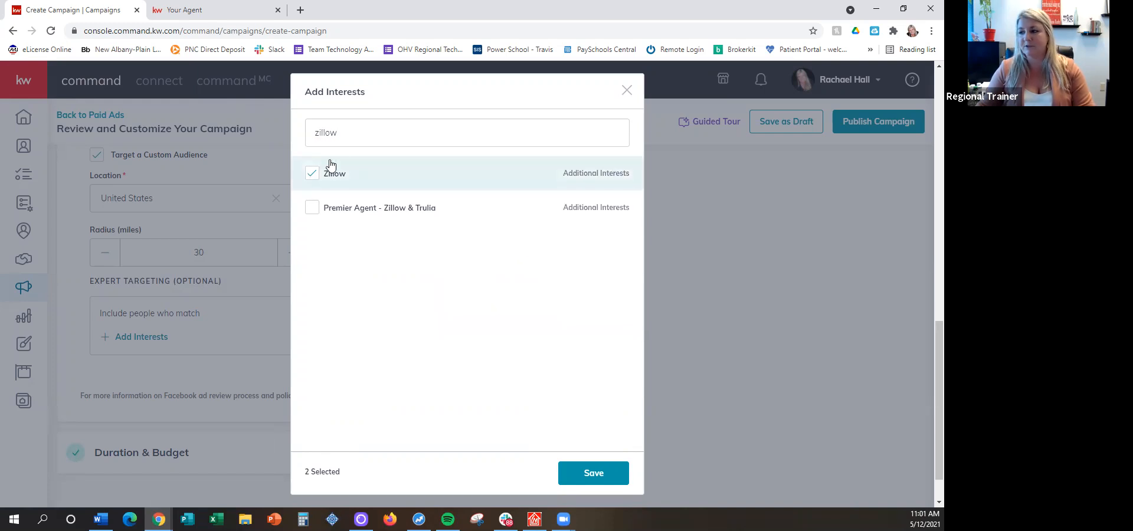
Add the Homes.com interest, save the chosen interests, and save the Facebook ad settings
{"action": "triple_click", "coordinate": [369, 135]}
{"action": "type", "text": "homw"}
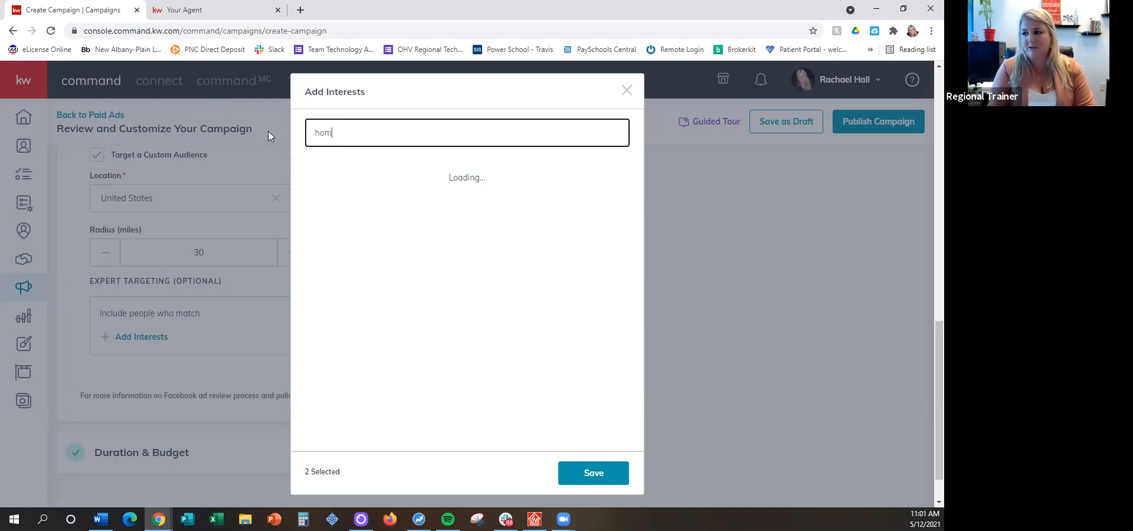
{"action": "key", "text": "BackSpace"}
{"action": "type", "text": "es.com"}
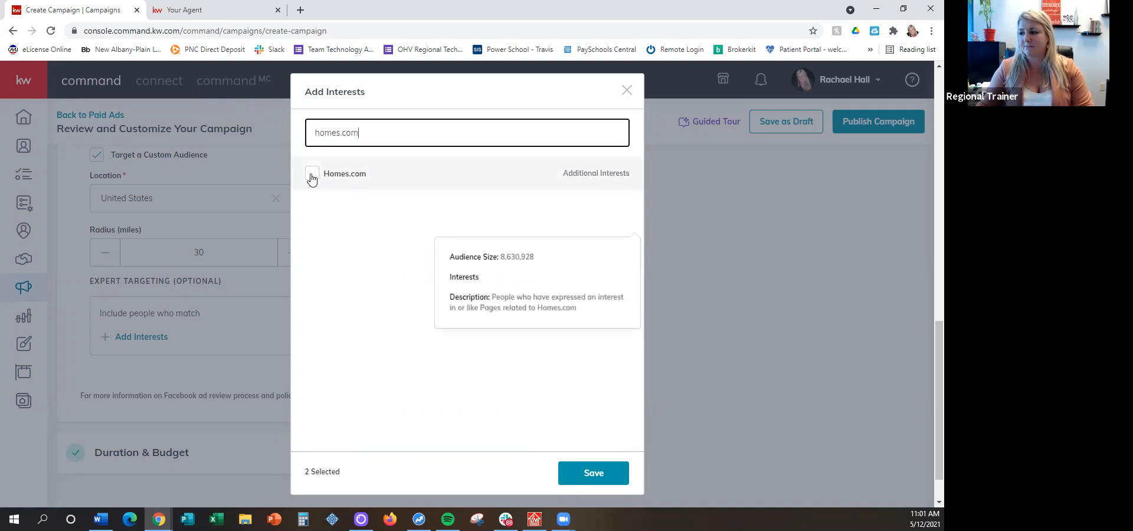
{"action": "left_click", "coordinate": [312, 177]}
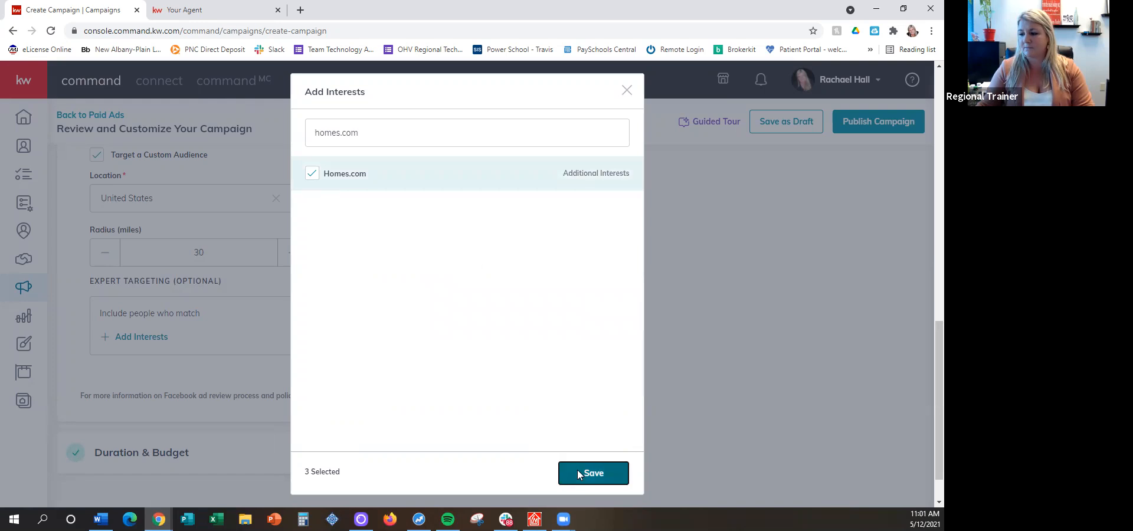
{"action": "left_click", "coordinate": [576, 472]}
{"action": "left_click", "coordinate": [455, 460]}
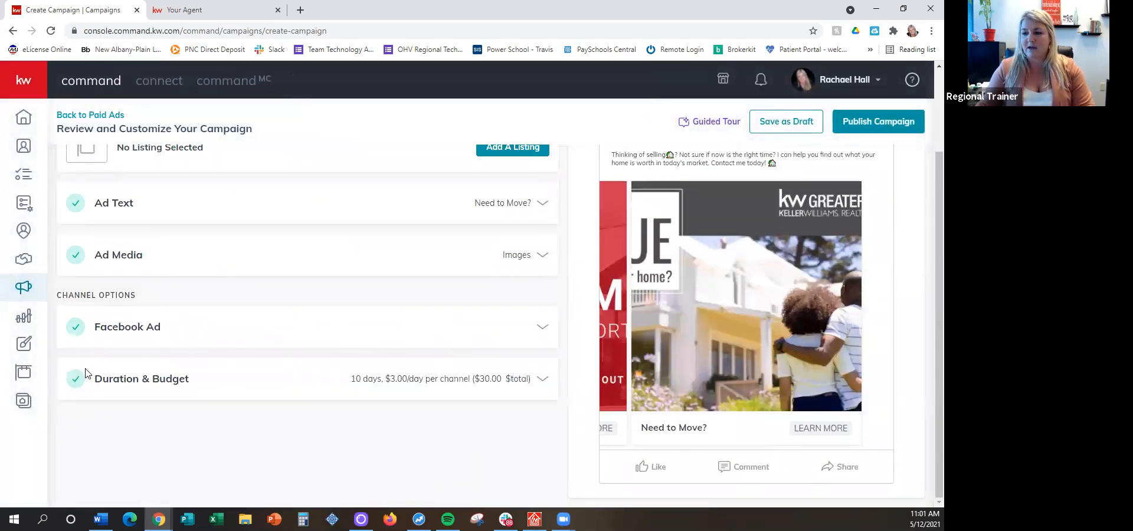
Accept the 10-day duration and $30 total campaign budget, and save the Duration & Budget section
{"action": "left_click", "coordinate": [130, 379]}
{"action": "scroll", "coordinate": [181, 357], "scroll_direction": "down", "scroll_amount": 3}
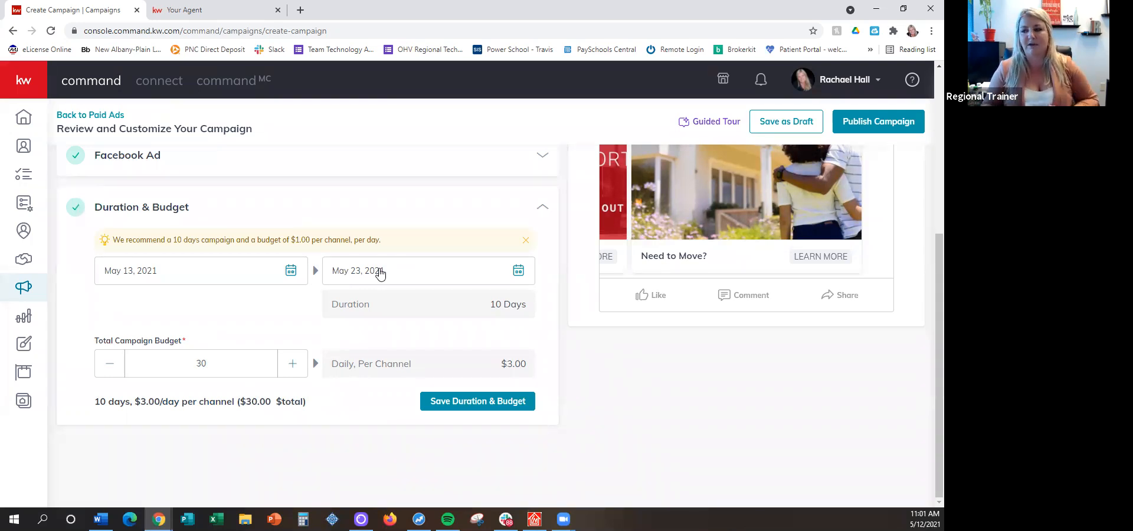
{"action": "left_click", "coordinate": [477, 405]}
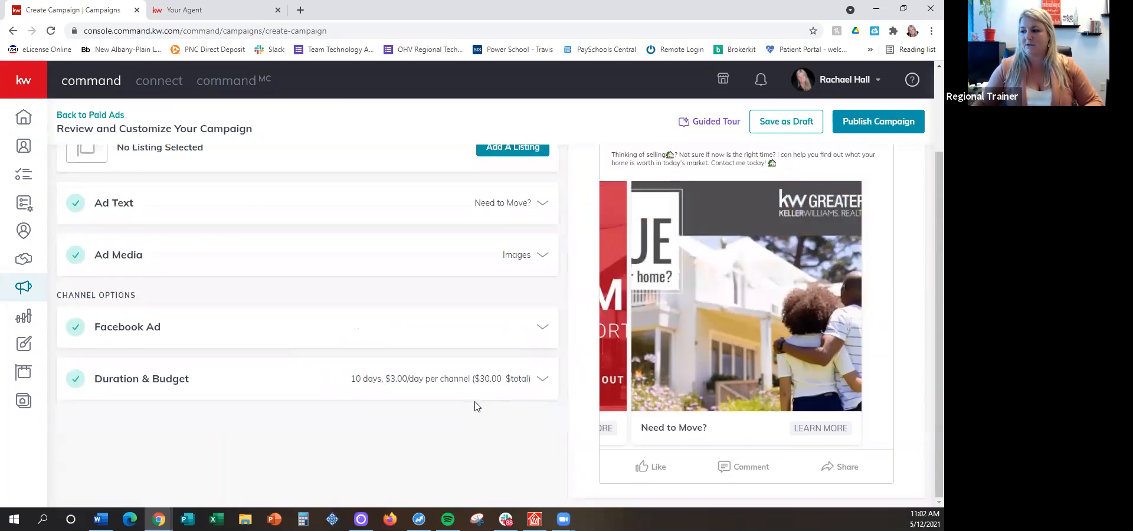
Start publishing to view the payment profile selection, close it without paying, and save the campaign as a draft
{"action": "left_click", "coordinate": [871, 122]}
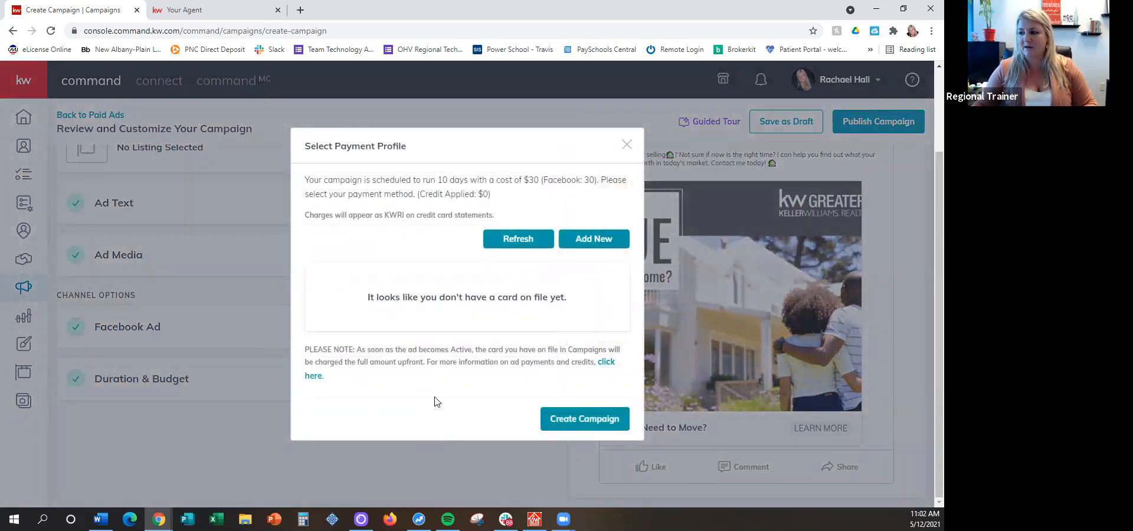
{"action": "left_click", "coordinate": [627, 145]}
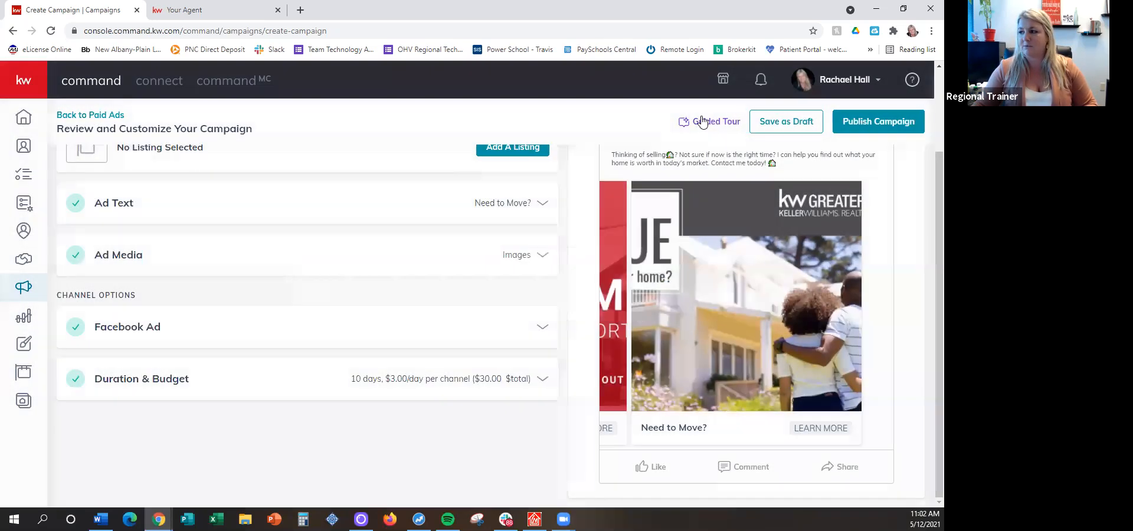
{"action": "left_click", "coordinate": [749, 118]}
{"action": "key", "text": "Return"}
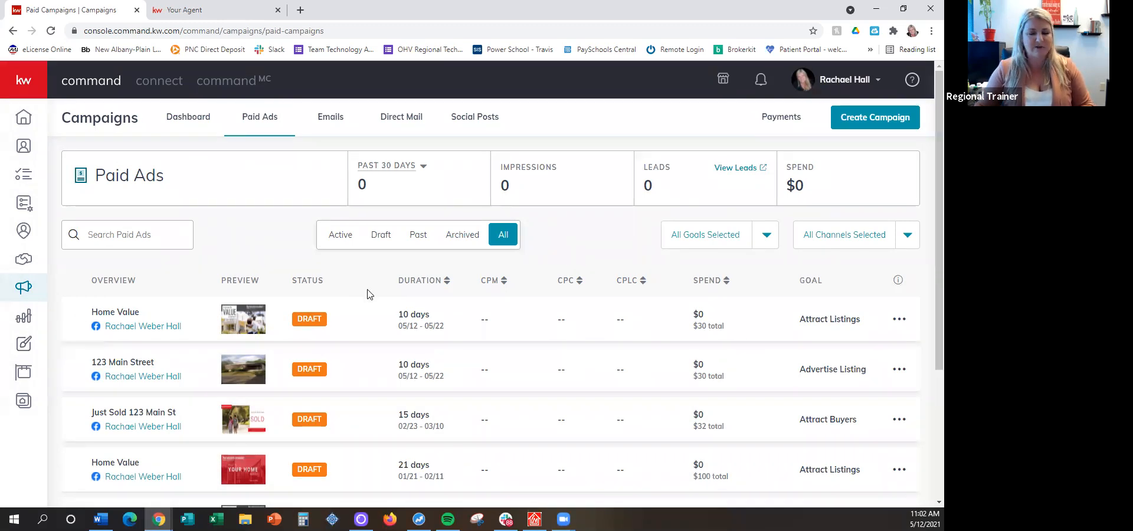
Find the "Rent vs Buy" draft in the paid ads list and open it for editing
{"action": "scroll", "coordinate": [161, 339], "scroll_direction": "down", "scroll_amount": 3}
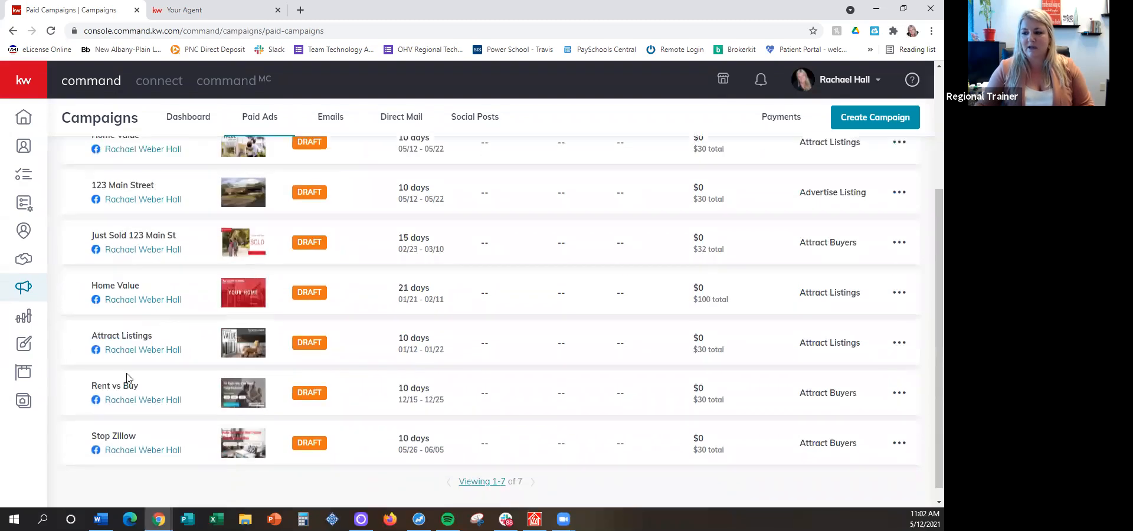
{"action": "left_click_drag", "start_coordinate": [88, 391], "coordinate": [147, 388]}
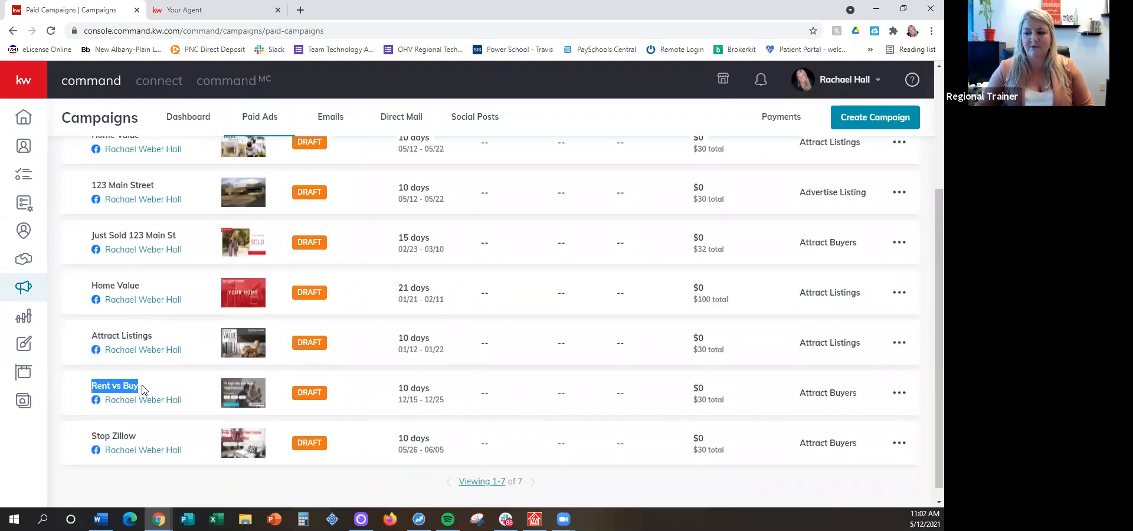
{"action": "left_click", "coordinate": [900, 393]}
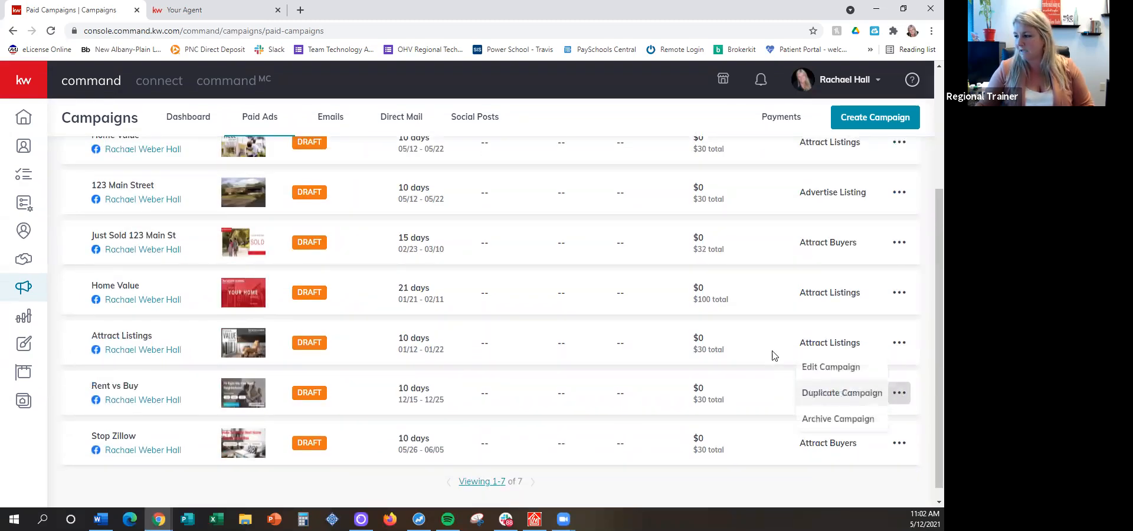
{"action": "left_click", "coordinate": [815, 369]}
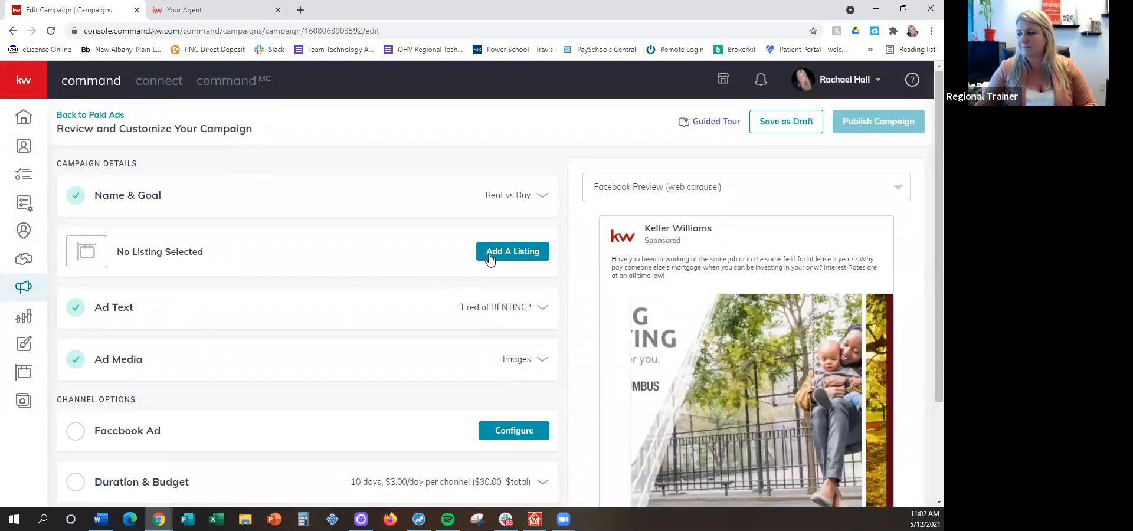
Review the Rent vs Buy ad's media and carousel preview, and return to the paid ads list
{"action": "scroll", "coordinate": [260, 314], "scroll_direction": "down", "scroll_amount": 1}
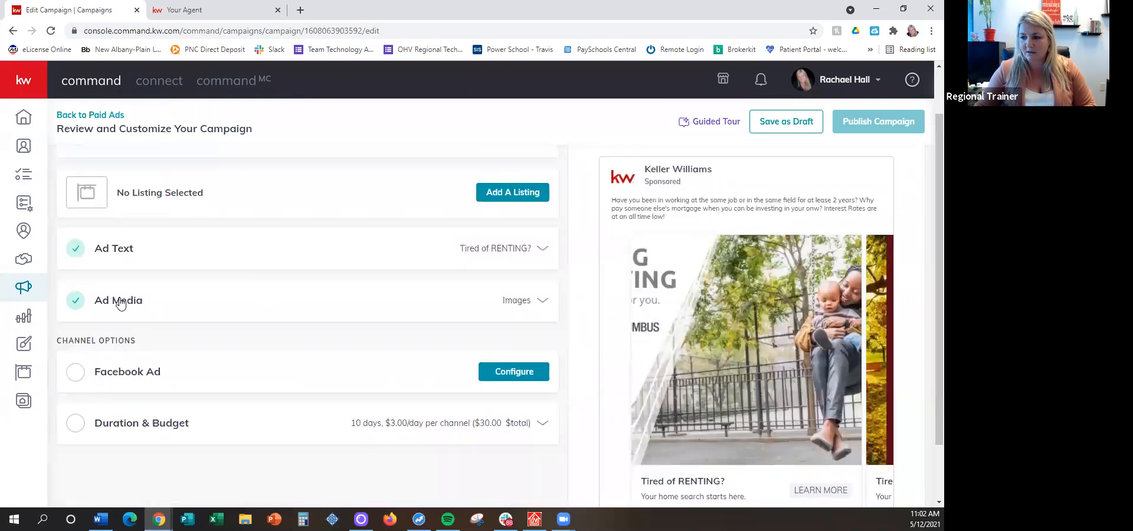
{"action": "left_click", "coordinate": [120, 301]}
{"action": "scroll", "coordinate": [263, 182], "scroll_direction": "down", "scroll_amount": 3}
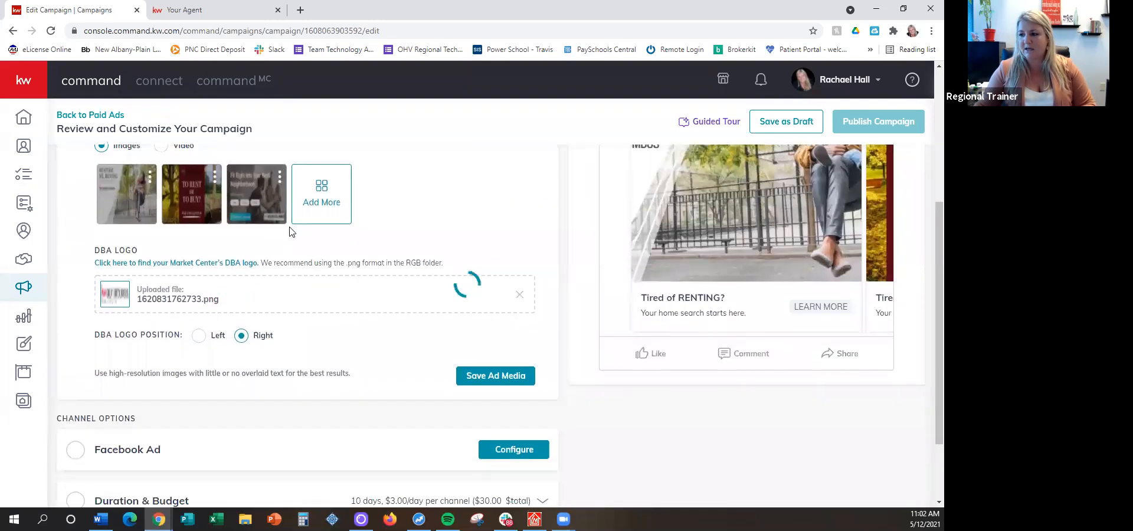
{"action": "scroll", "coordinate": [708, 340], "scroll_direction": "up", "scroll_amount": 3}
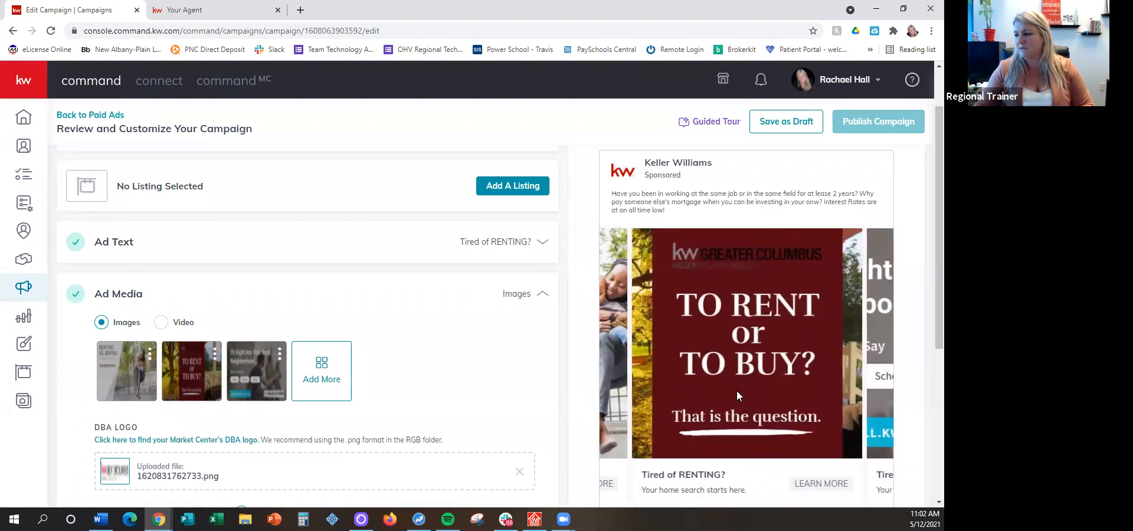
{"action": "left_click", "coordinate": [102, 115]}
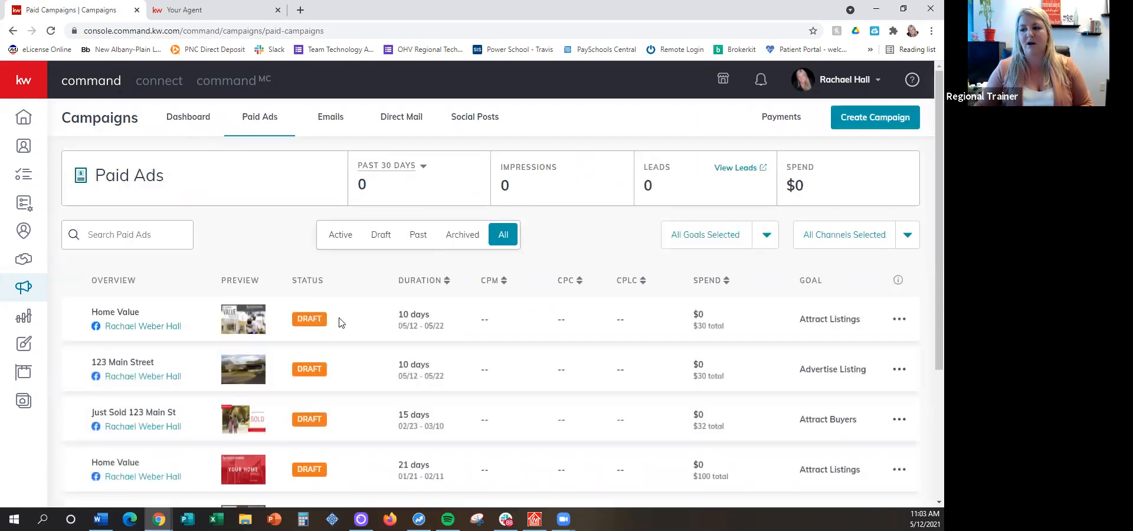